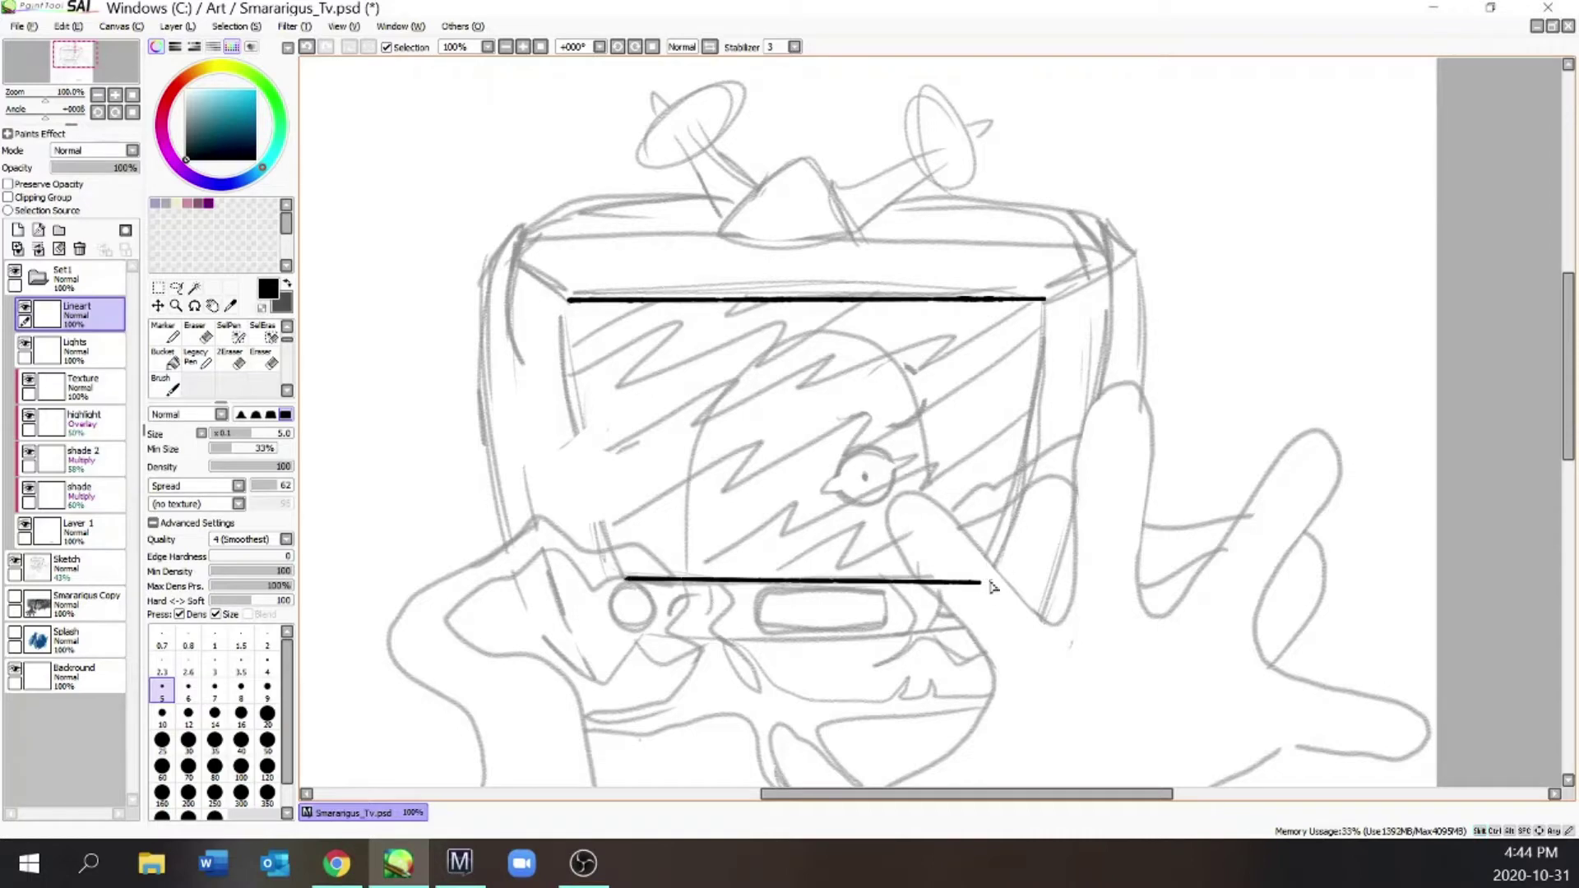
Ink the curved right and left edges of the TV screen to join its top and bottom lines
mouse_move(979, 581)
mouse_down()
mouse_move(1095, 179)
mouse_move(1064, 346)
mouse_up()
key(ctrl+z)
shift+click(985, 580)
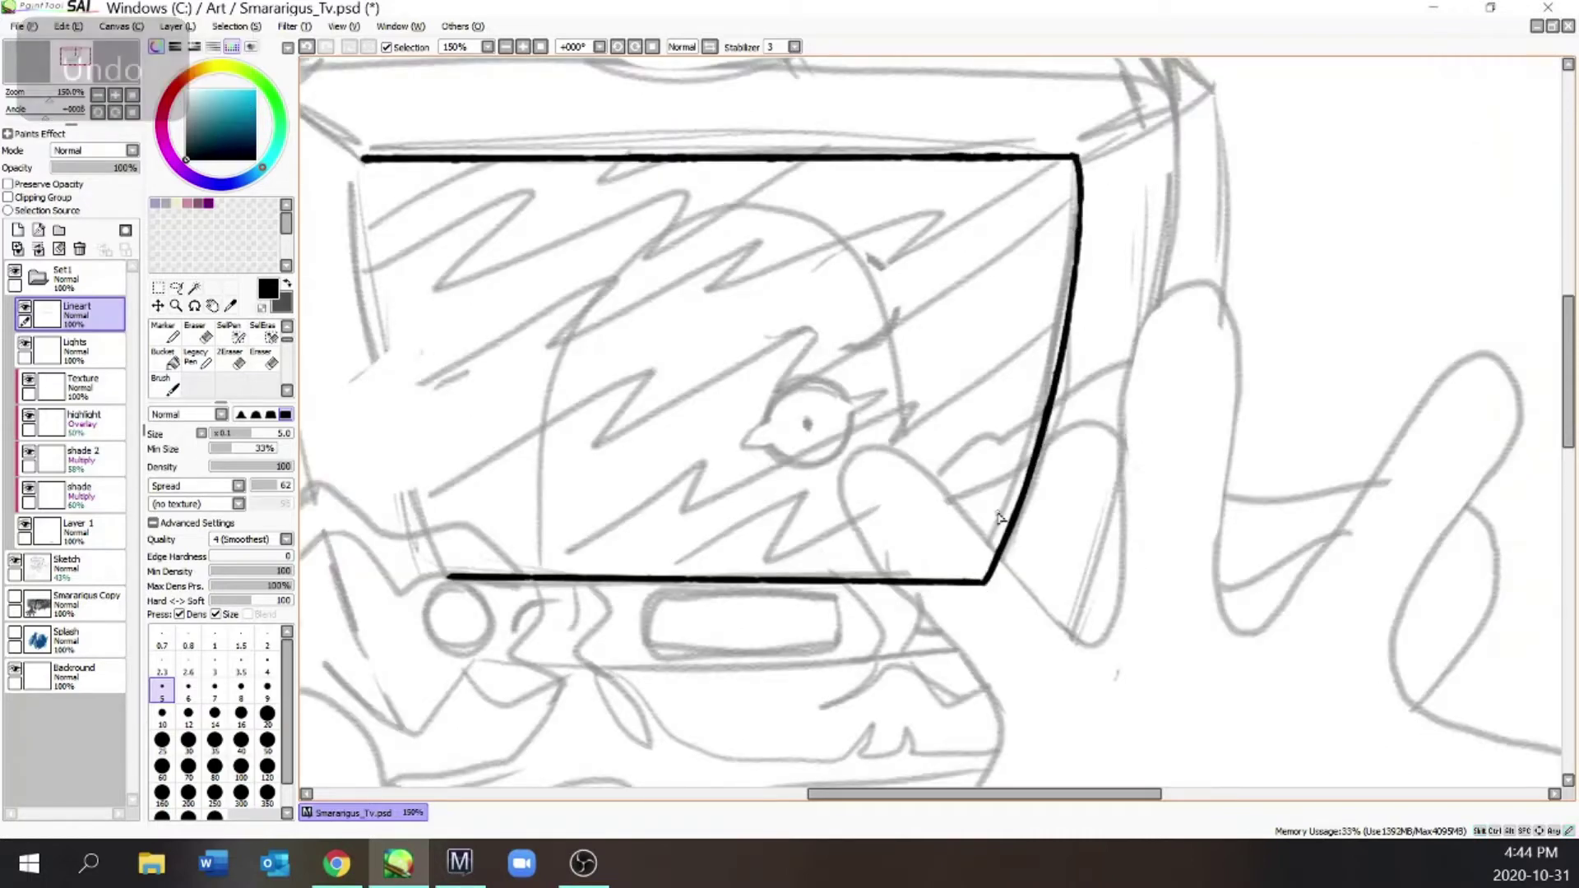
mouse_move(363, 159)
mouse_down()
mouse_move(406, 492)
mouse_move(448, 580)
mouse_up()
key(ctrl+minus)
key(ctrl+minus)
key(ctrl+plus)
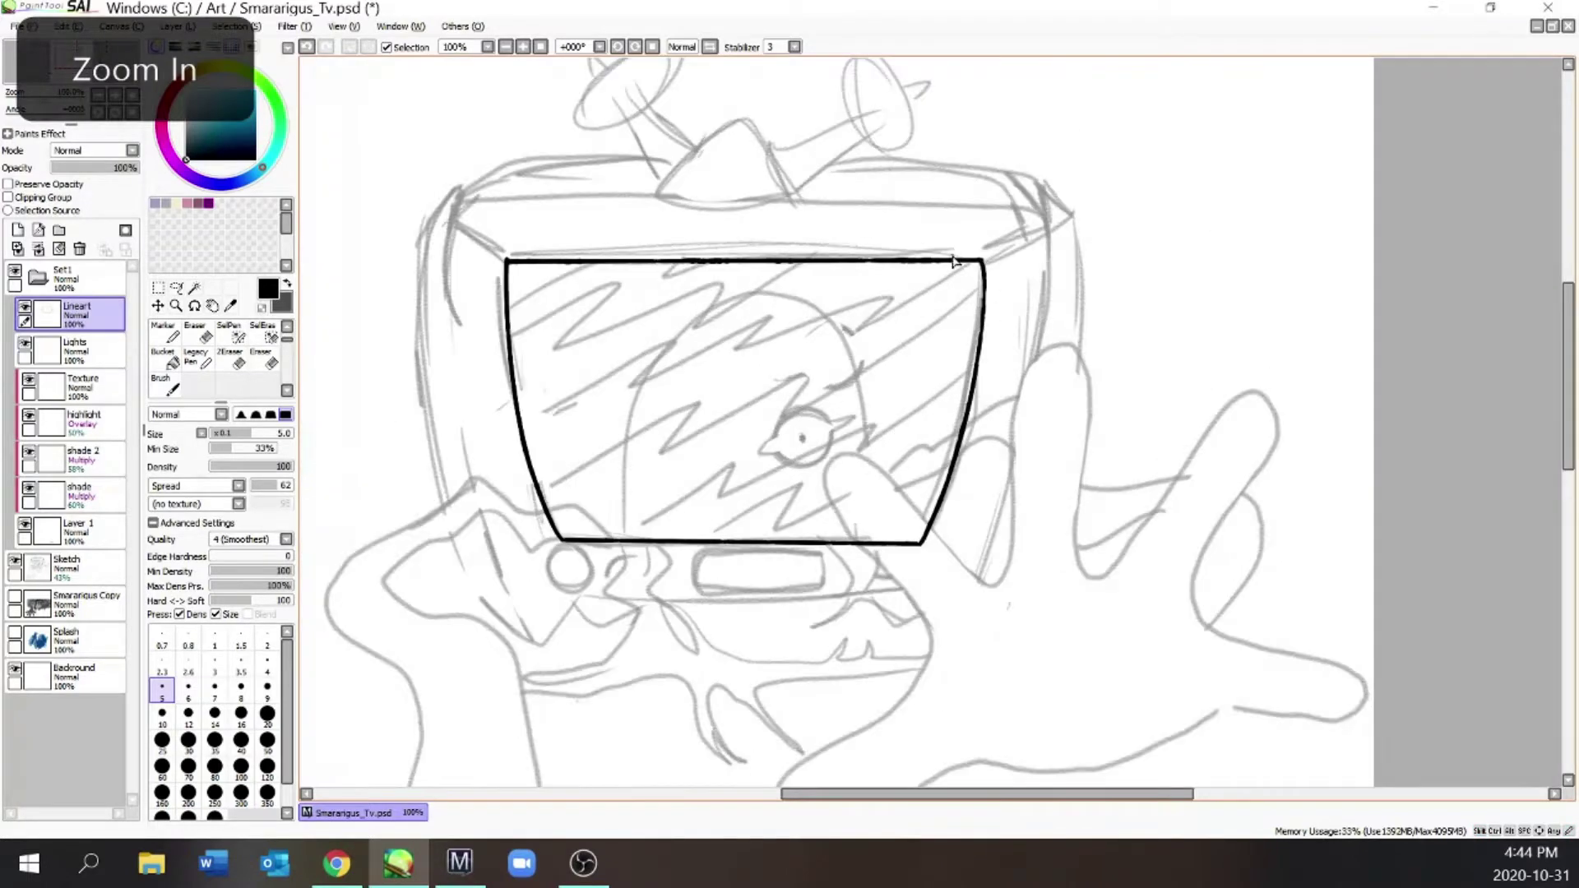
Ink straight lines for the top and bottom edges of the TV casing's front face
shift+click(1065, 207)
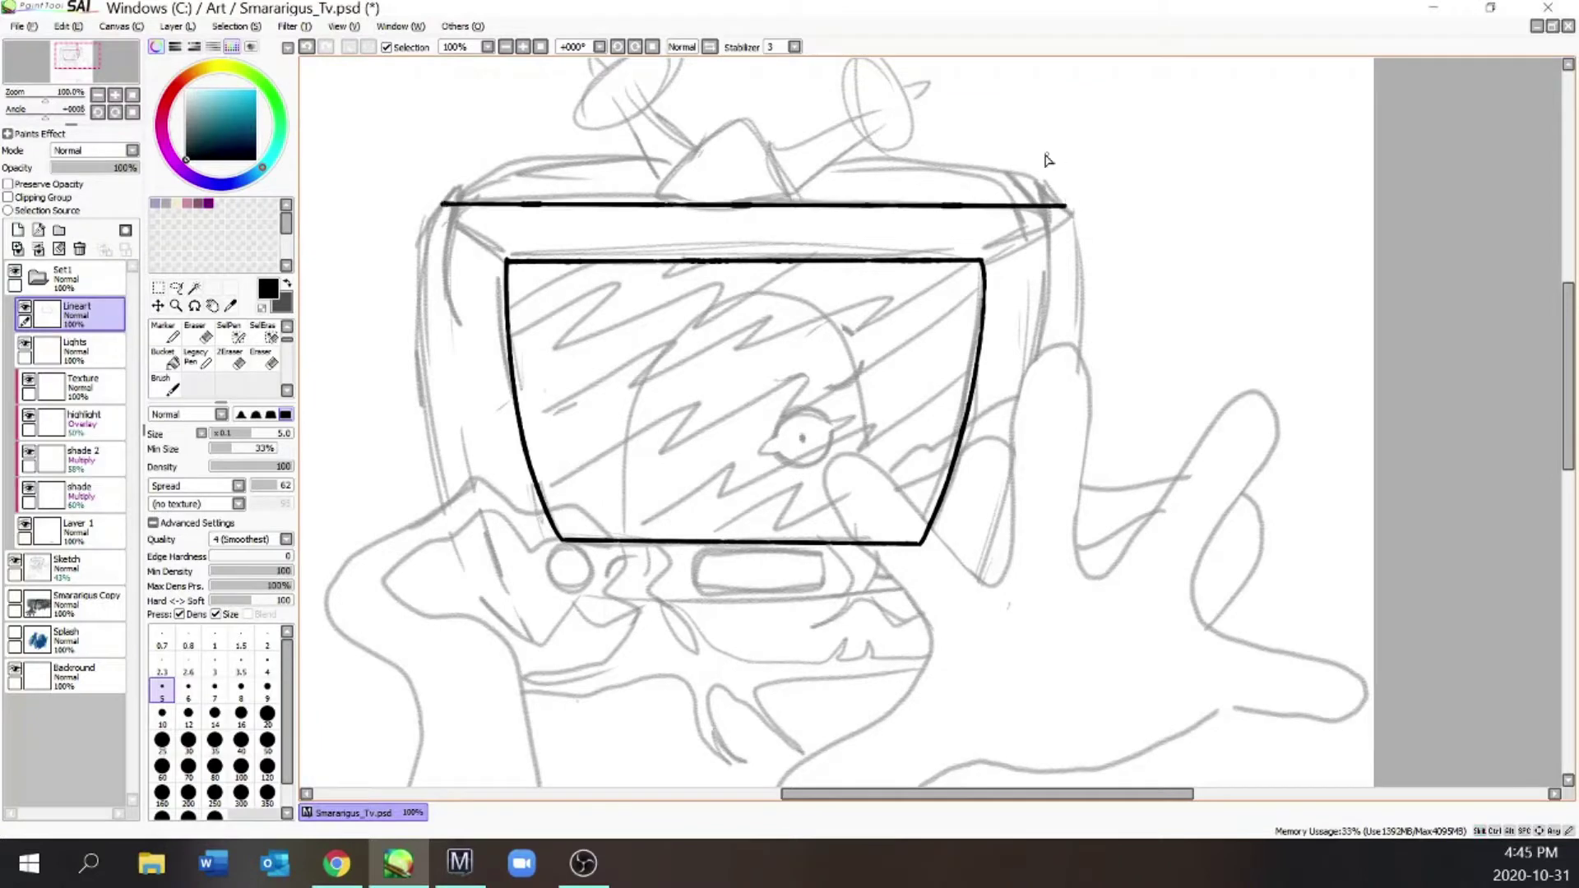
shift+click(964, 598)
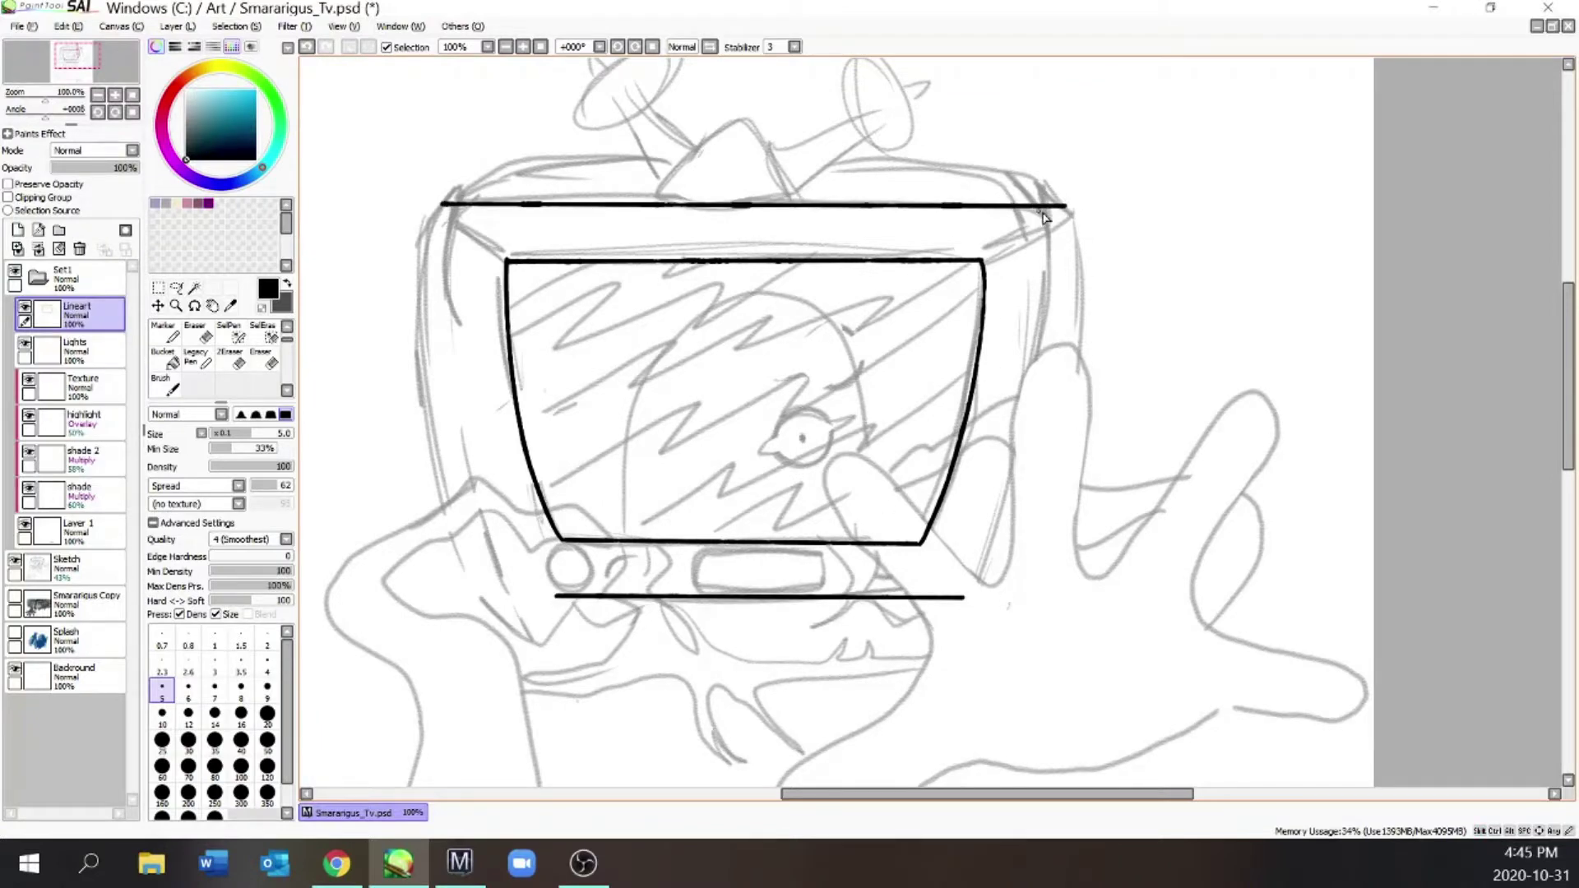
key(ctrl+z)
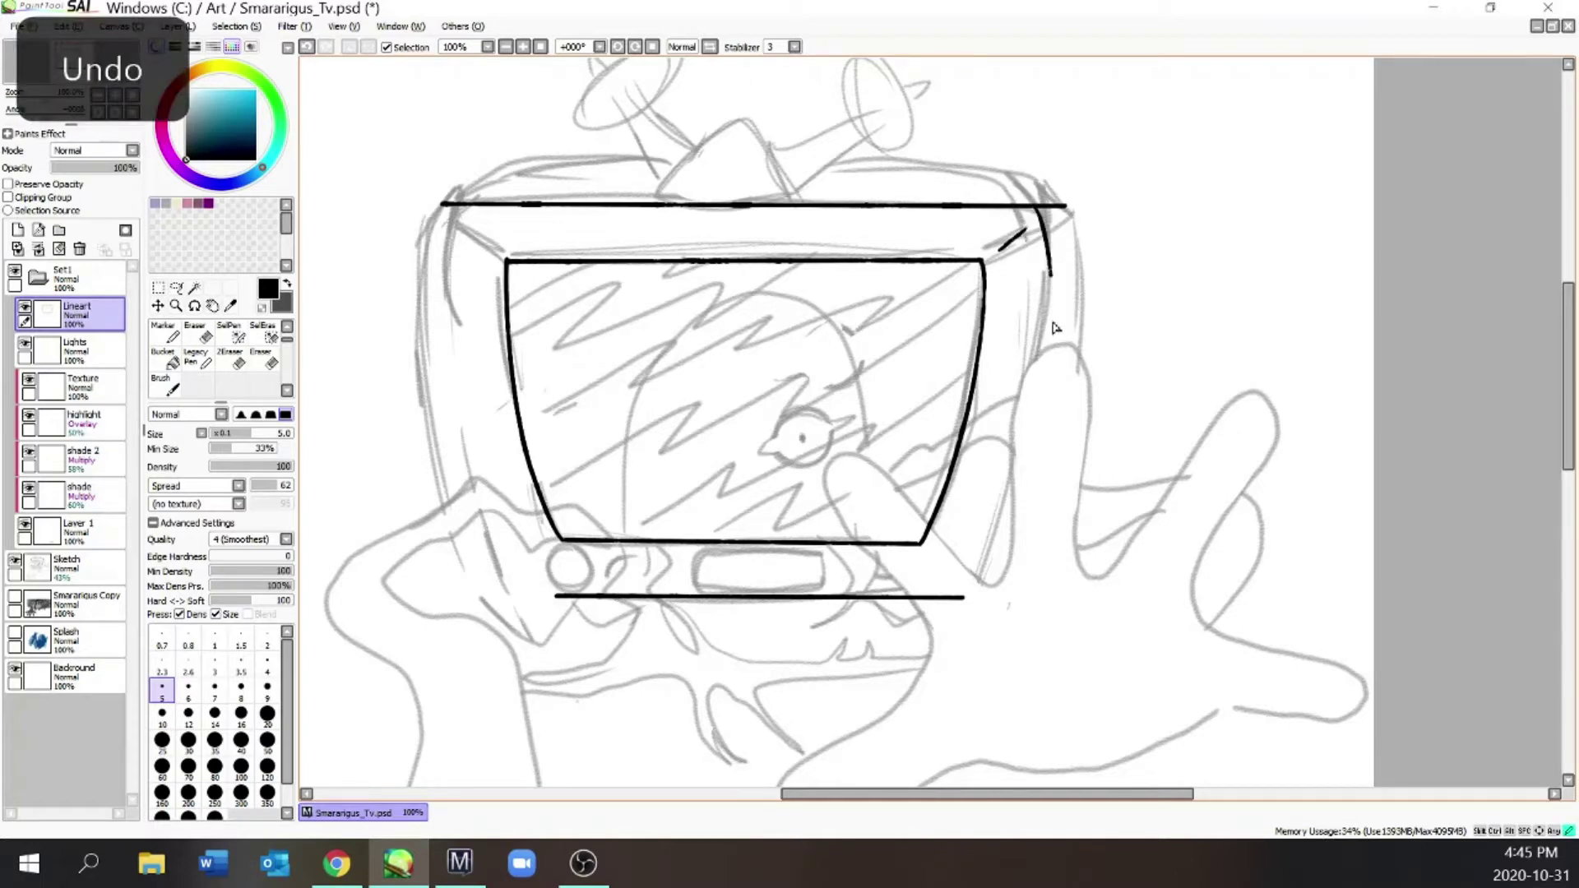
Ink the curved sides of the TV casing, its lower left foot and the inner contour lines
drag(1055, 291, 1033, 486)
mouse_move(447, 205)
mouse_down()
mouse_move(433, 482)
mouse_move(575, 603)
mouse_up()
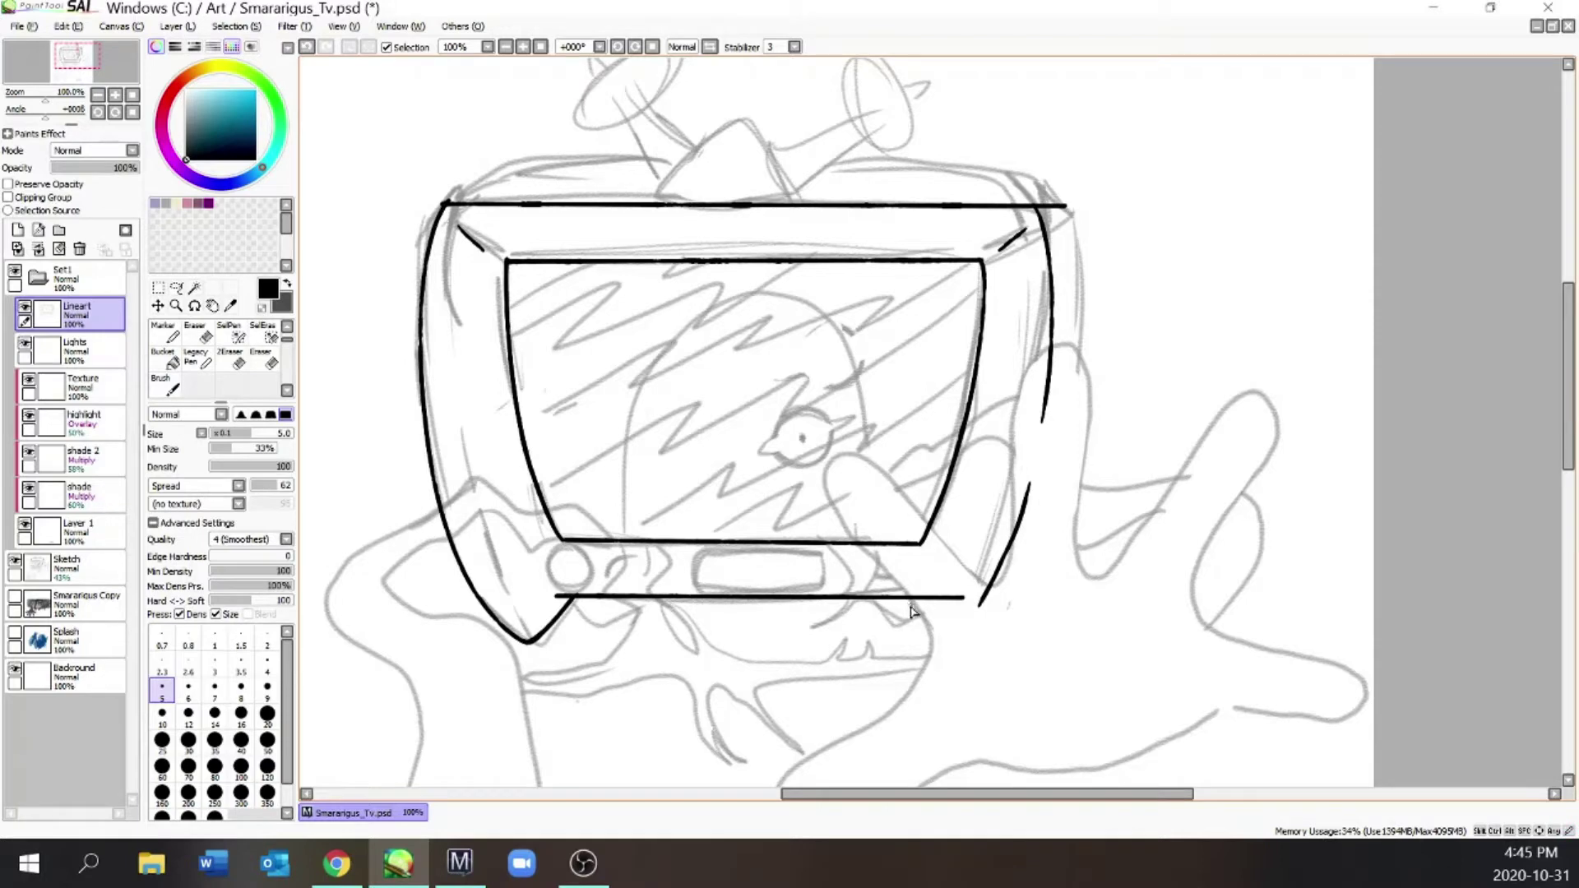
key(minus)
key(plus)
drag(1072, 233, 1089, 434)
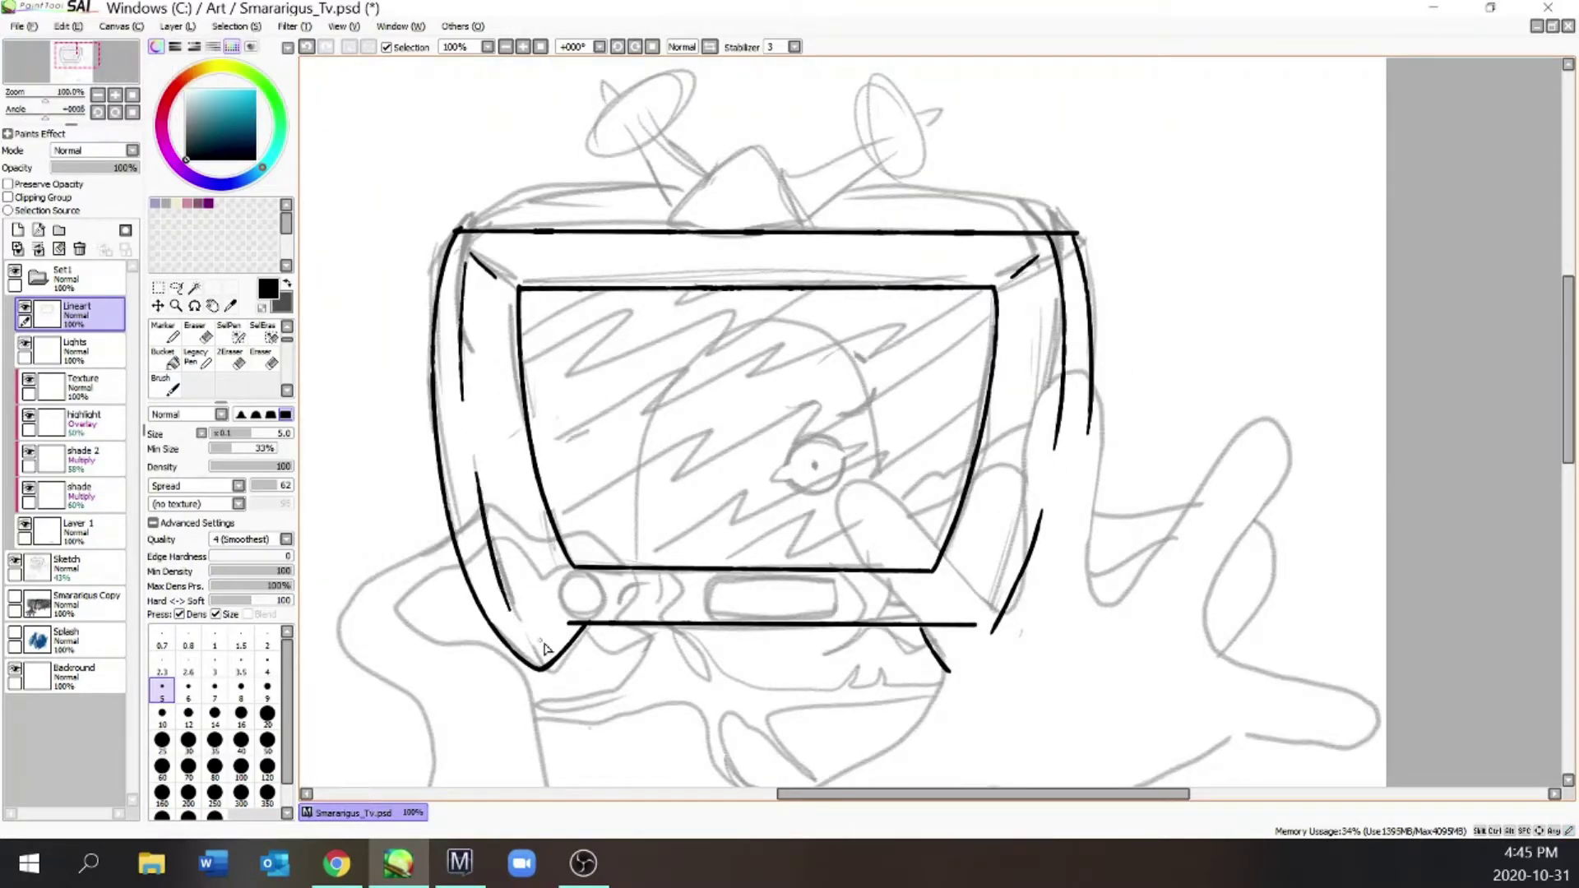
Ink the casing's upper rim as a long line curving down into both rounded corners
key(minus)
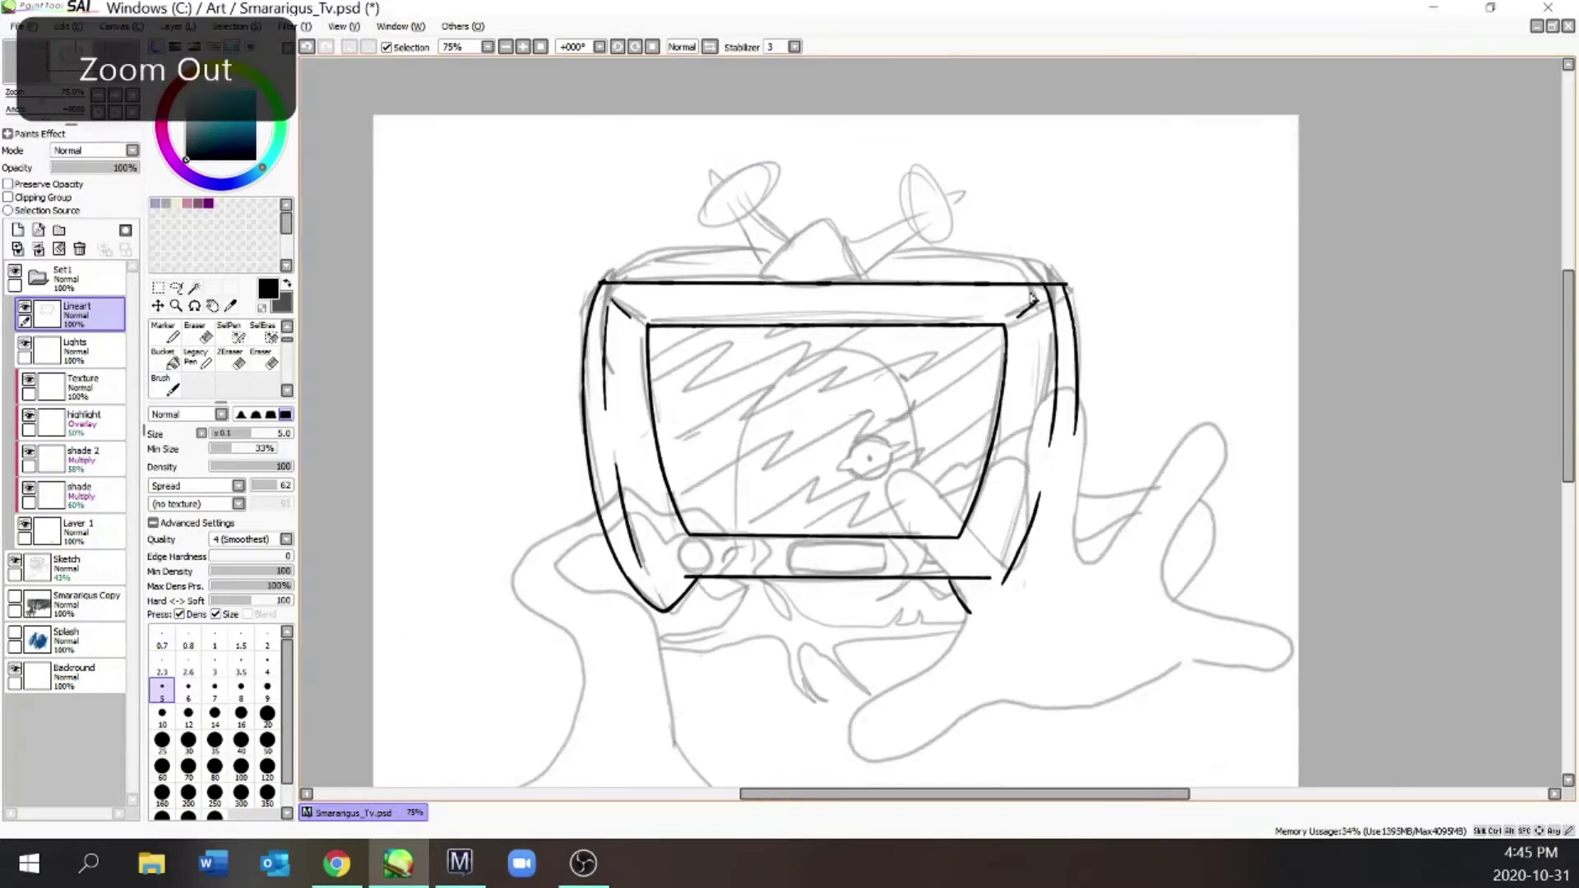
key(plus)
key(plus)
drag(527, 286, 1185, 269)
drag(1357, 313, 1058, 270)
key(minus)
key(plus)
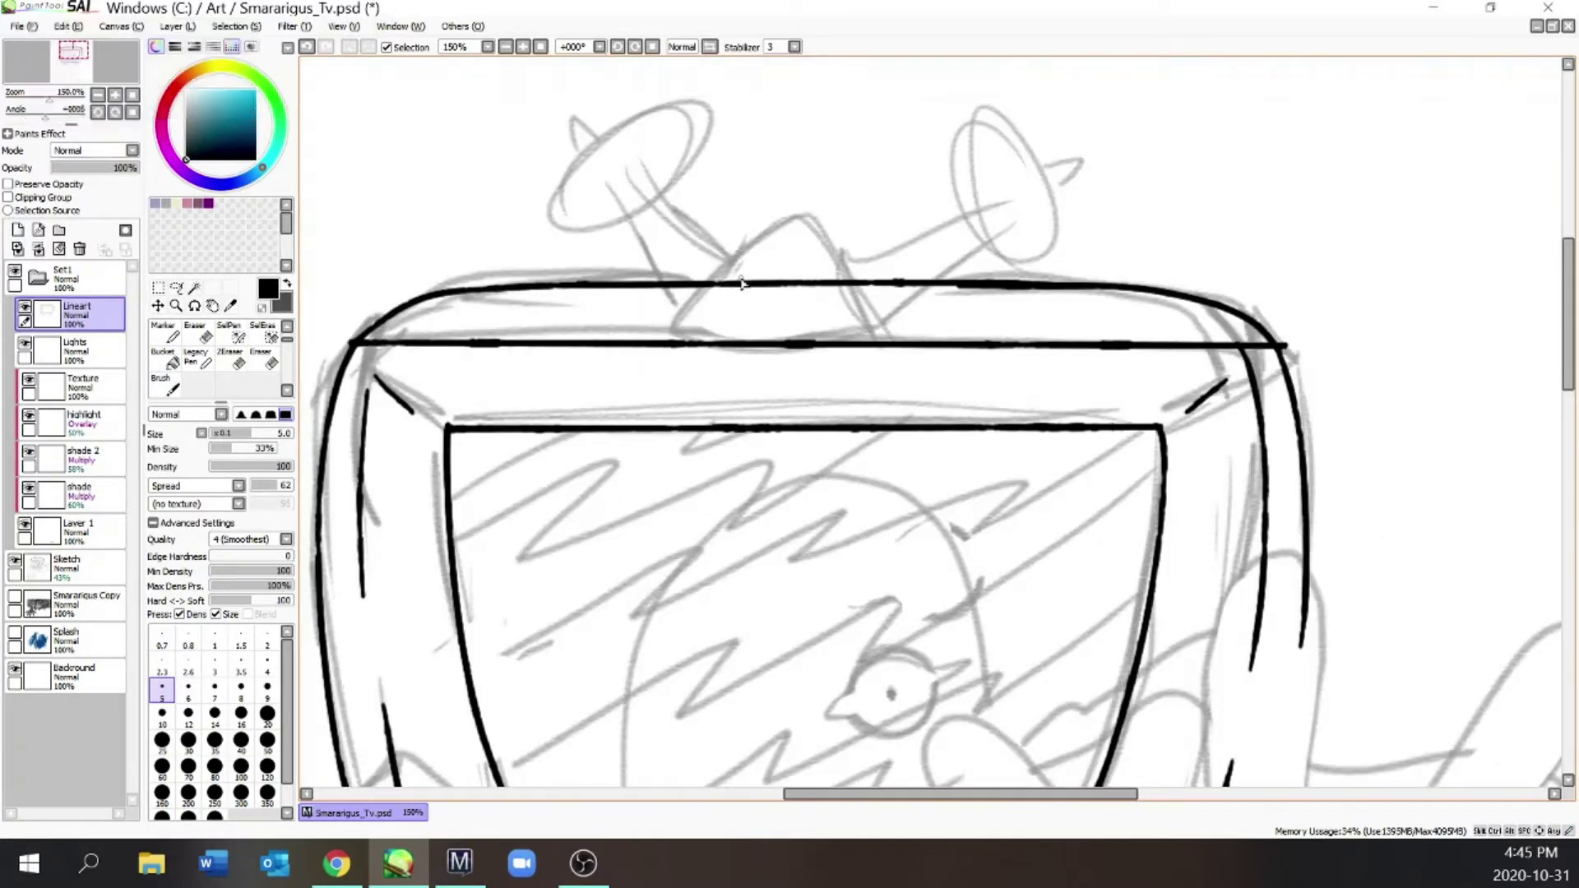
Ink the rounded cone-shaped antenna base on top of the TV
mouse_move(695, 313)
mouse_down()
mouse_move(867, 325)
mouse_move(712, 324)
mouse_move(747, 272)
mouse_move(840, 310)
mouse_move(721, 313)
mouse_up()
key(Page_Down)
key(Page_Down)
key(Page_Up)
key(ctrl+z)
key(minus)
key(plus)
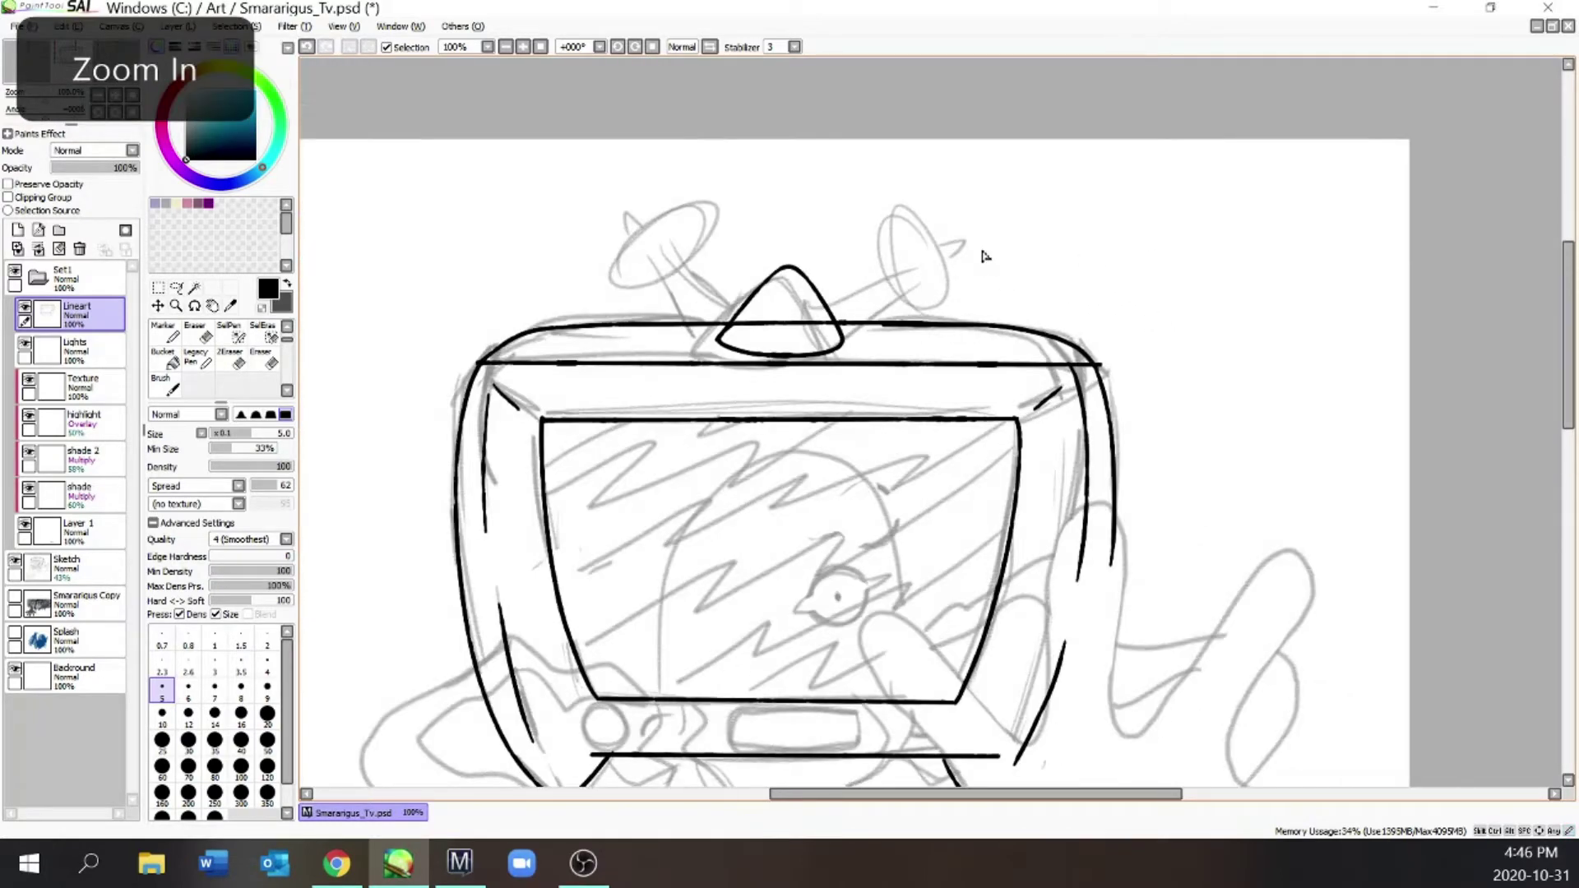
Erase the casing's rim line where it runs through the antenna base
key(plus)
key(e)
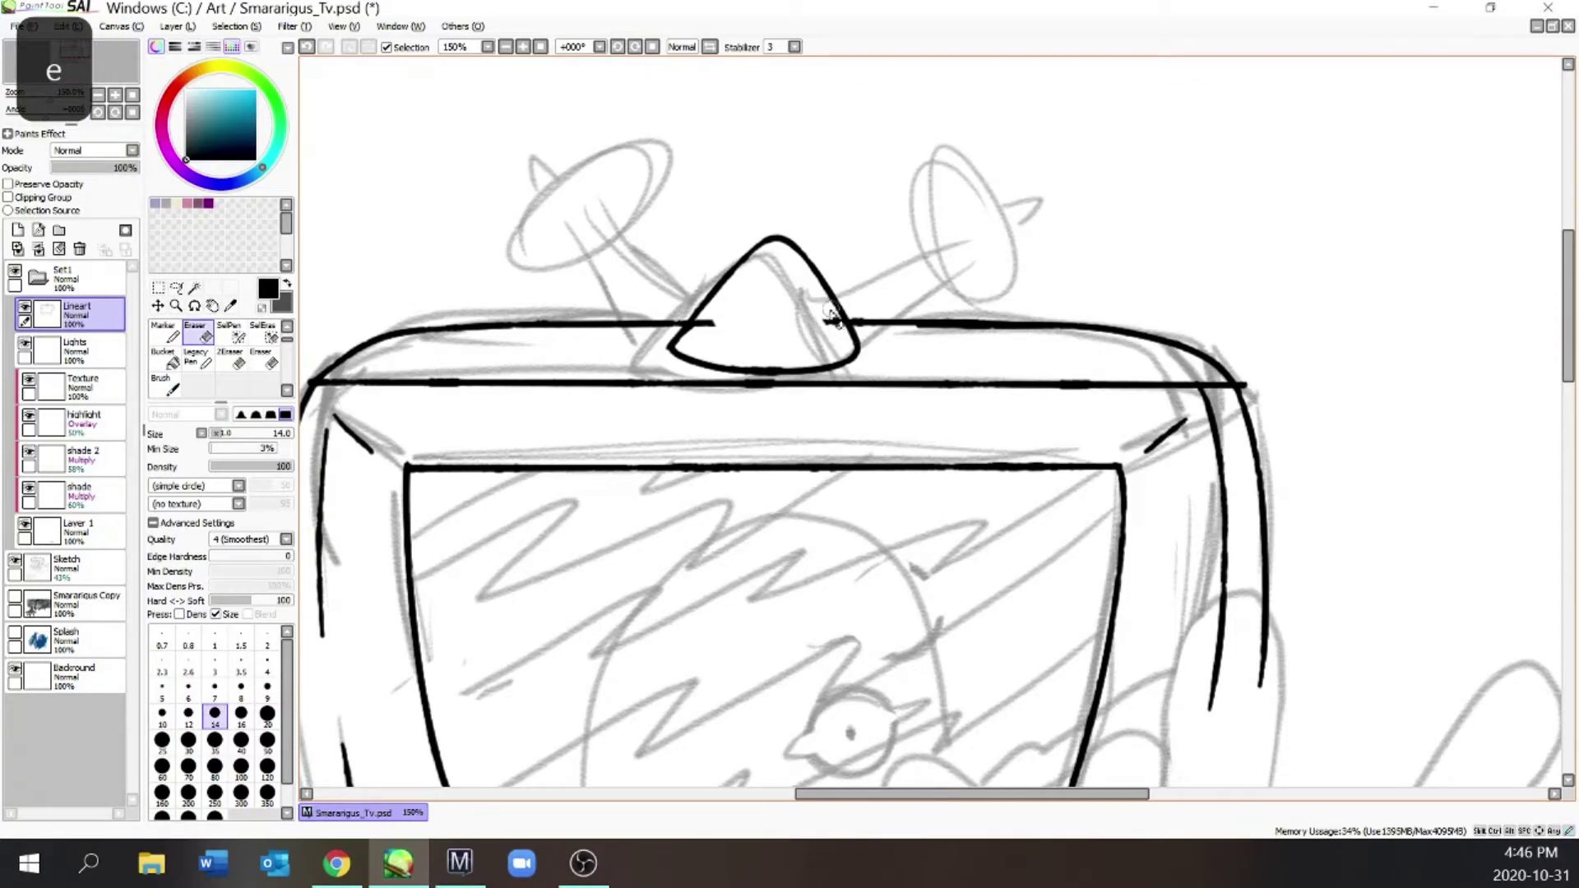
drag(832, 318, 807, 327)
key(e)
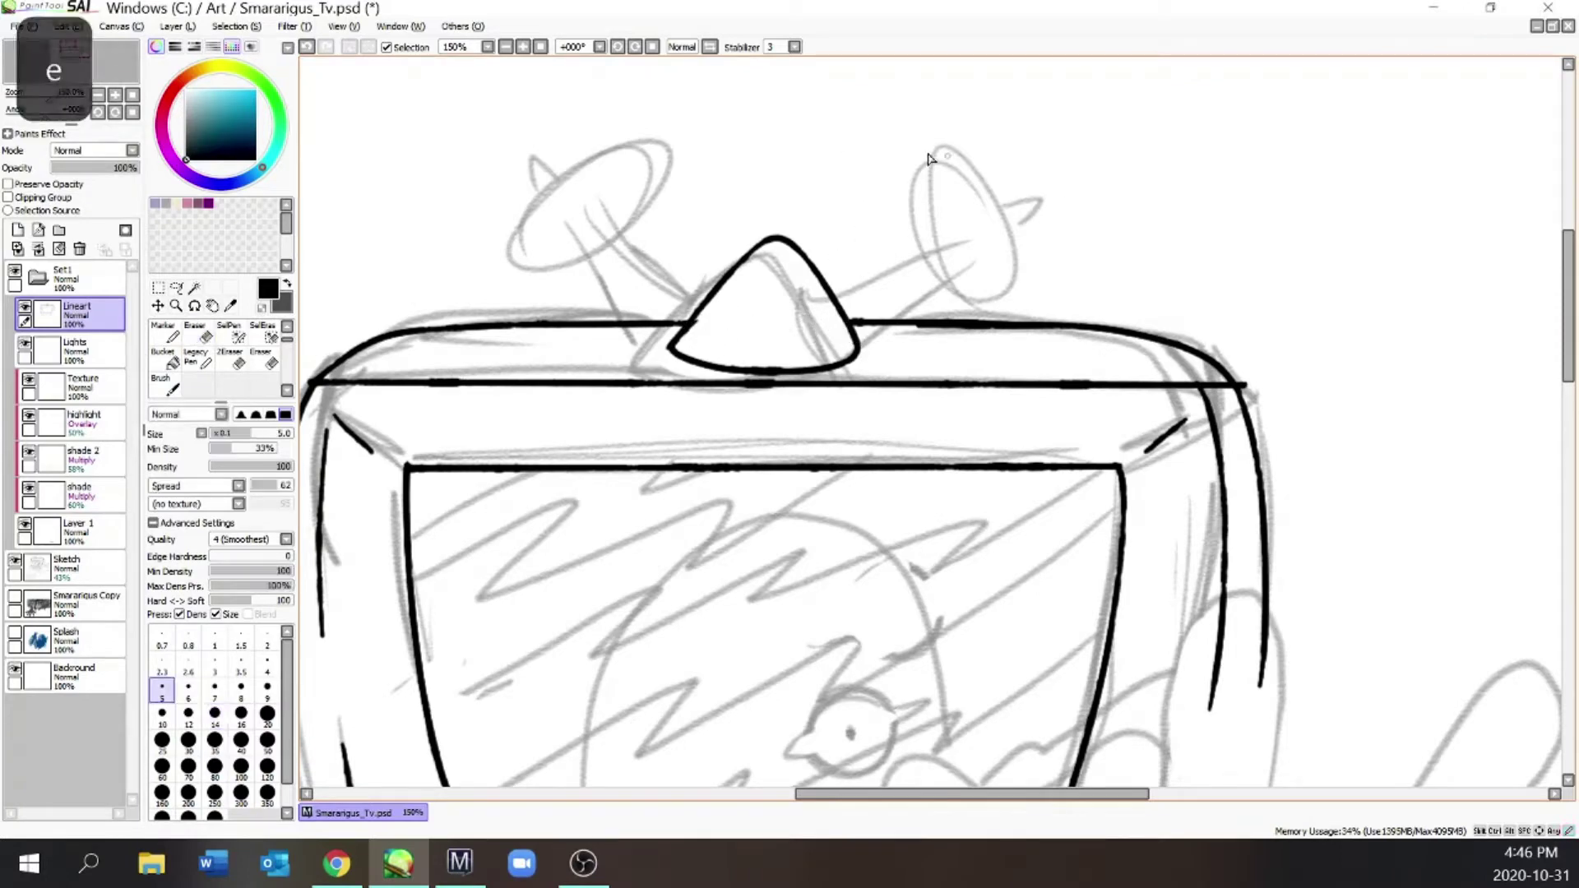
Ink both oval antenna dishes with their tips and the arms connecting them to the cone-shaped base
drag(910, 165, 940, 149)
mouse_move(587, 176)
mouse_down()
mouse_move(624, 245)
mouse_move(666, 162)
mouse_move(649, 259)
mouse_move(677, 185)
mouse_up()
key(ctrl+z)
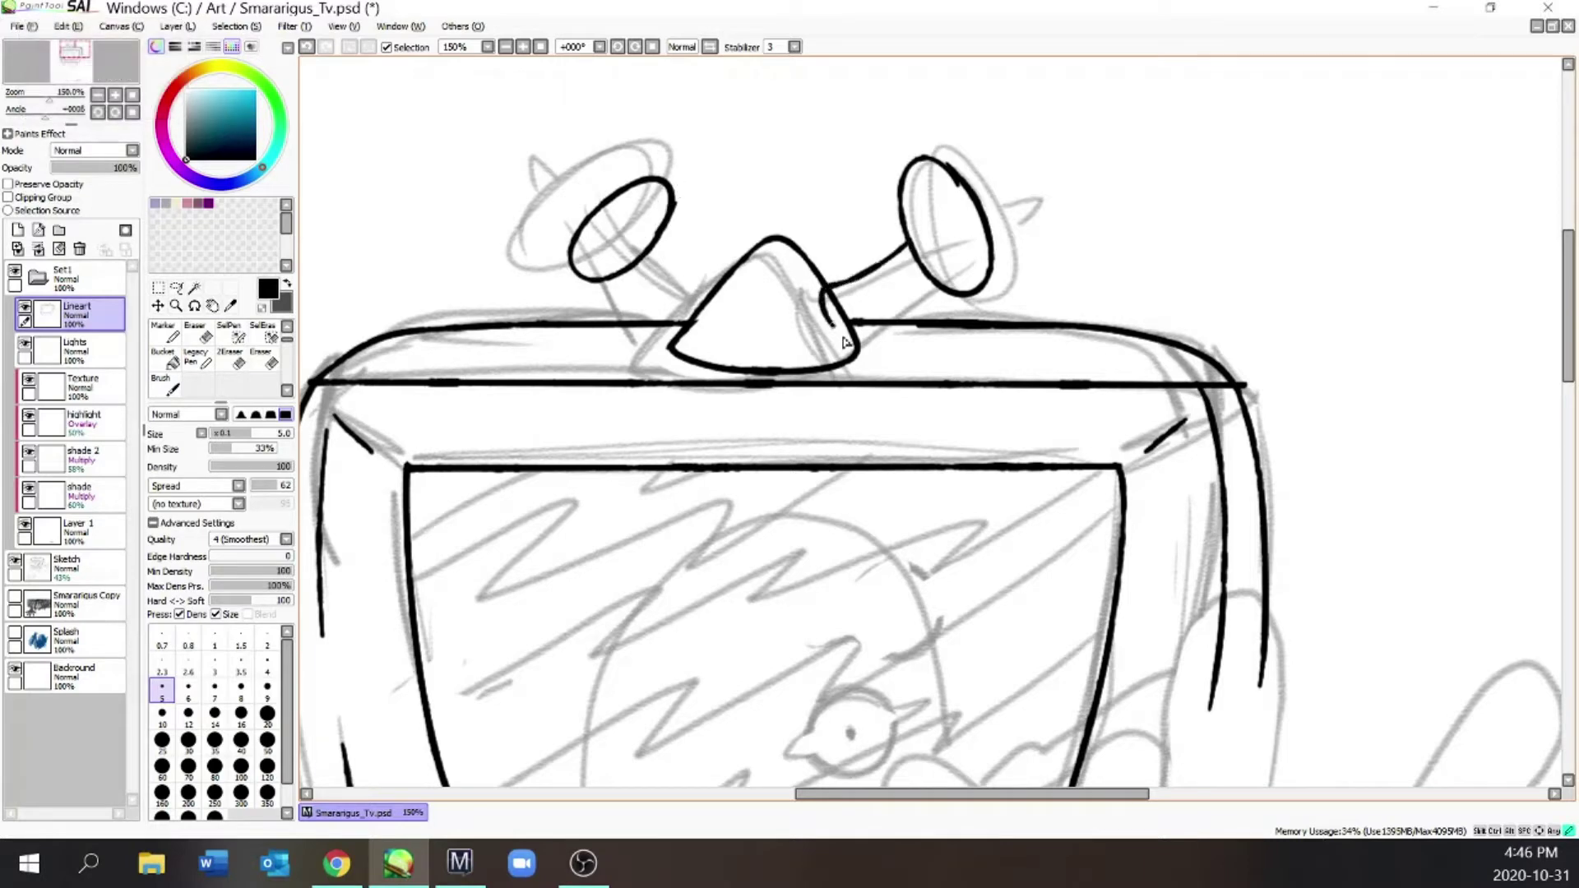
key(ctrl+z)
drag(851, 329, 911, 263)
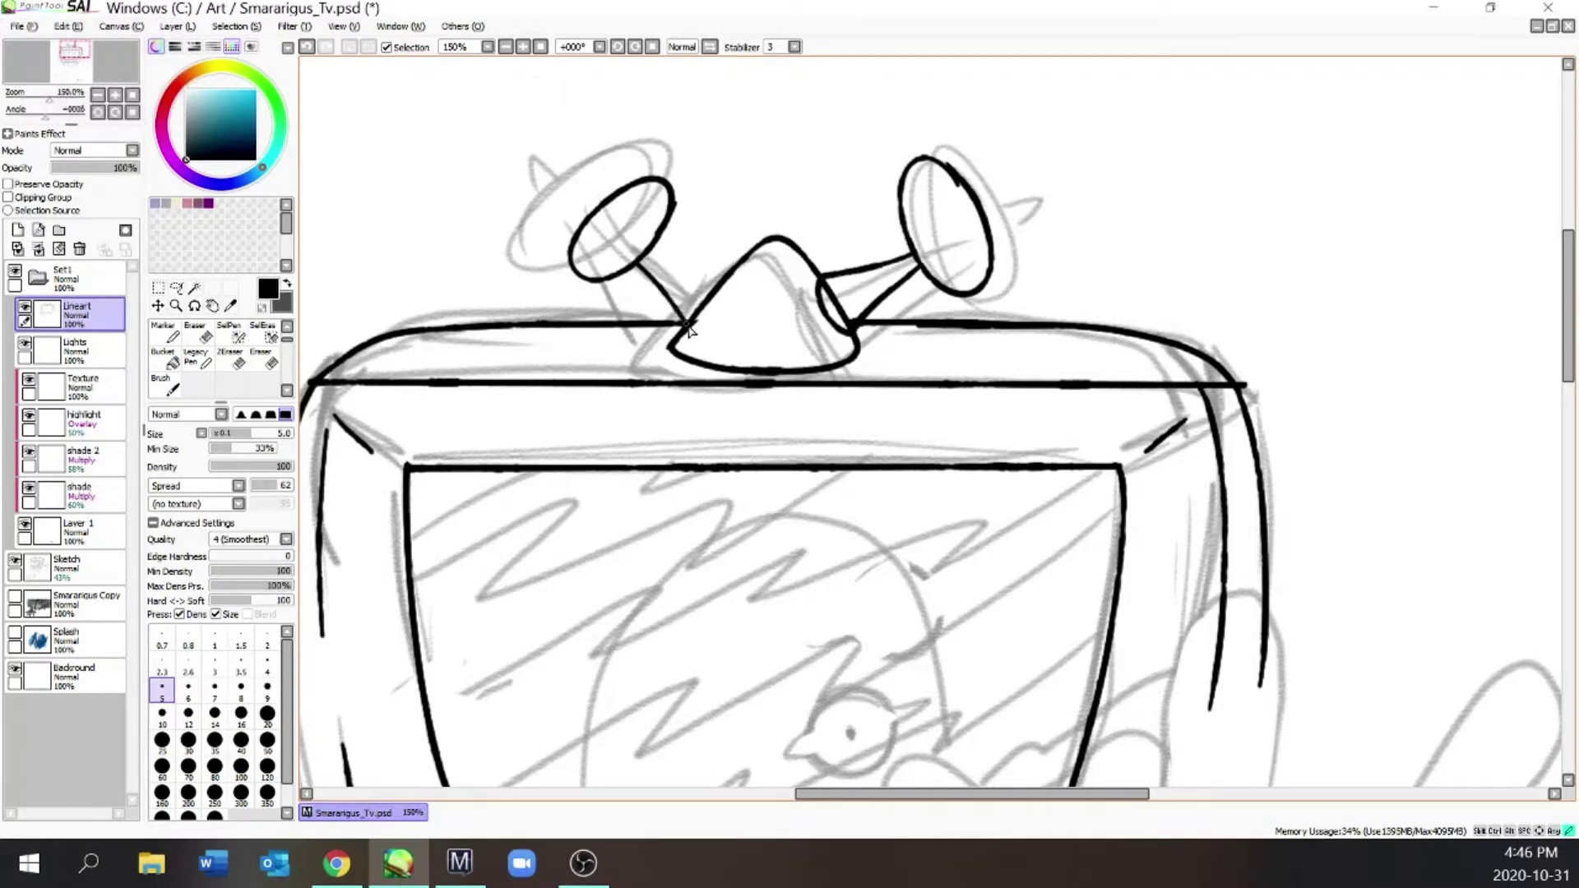
key(ctrl+z)
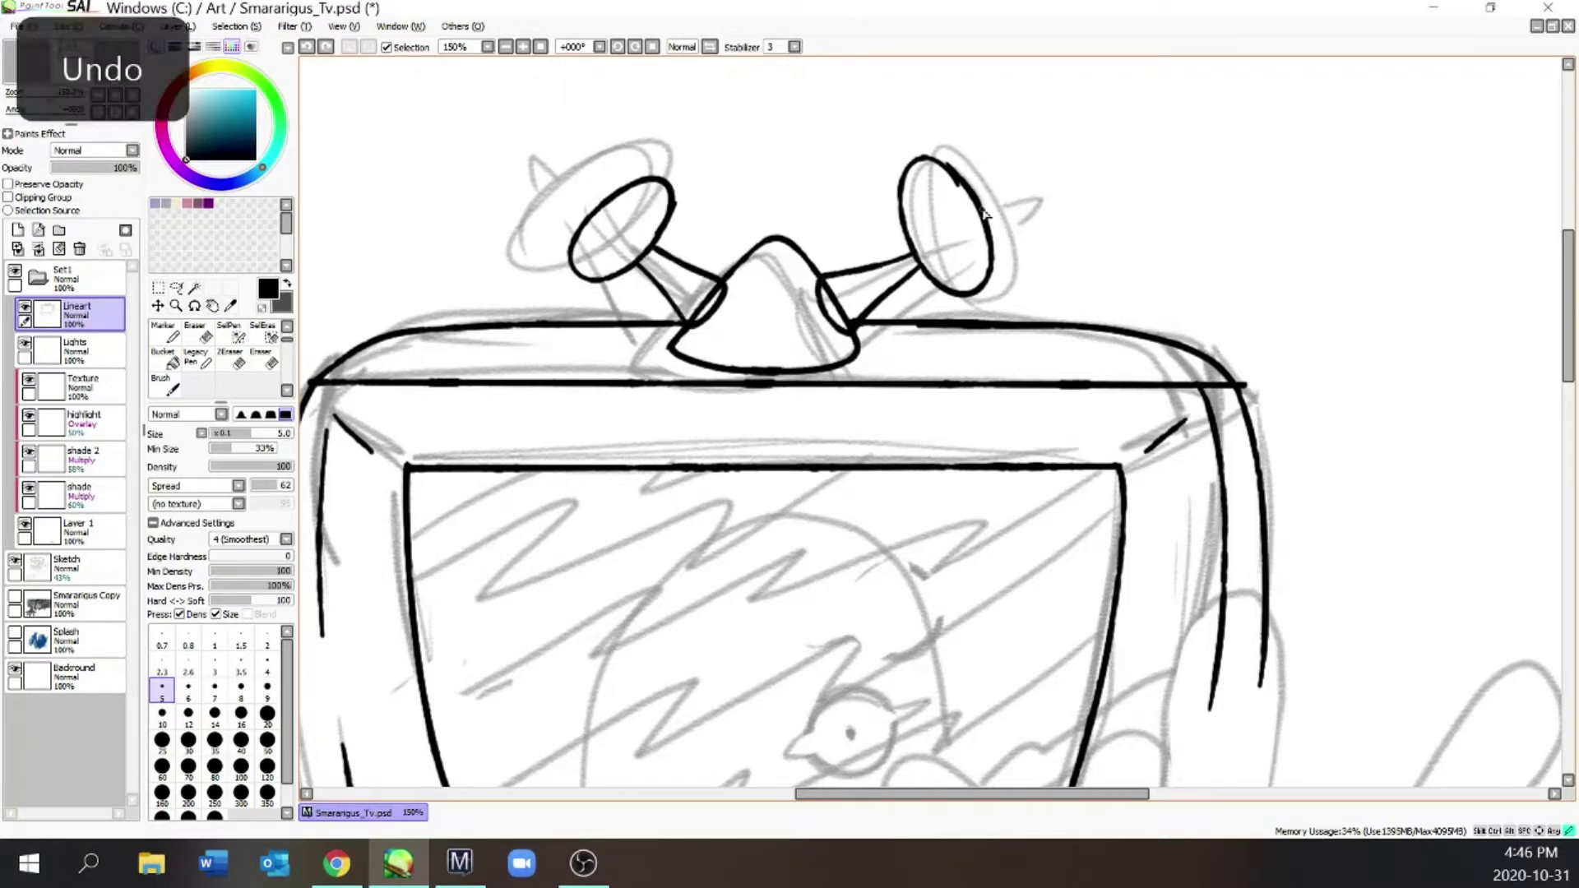
drag(586, 212, 605, 202)
Ink the round knob and the rounded rectangular panel on the strip below the TV screen
scroll(1057, 222, down, 2)
drag(1567, 411, 1563, 457)
key(ctrl+plus)
mouse_move(773, 405)
mouse_down()
mouse_move(730, 427)
mouse_move(797, 462)
mouse_move(771, 403)
mouse_up()
scroll(978, 747, right, 3)
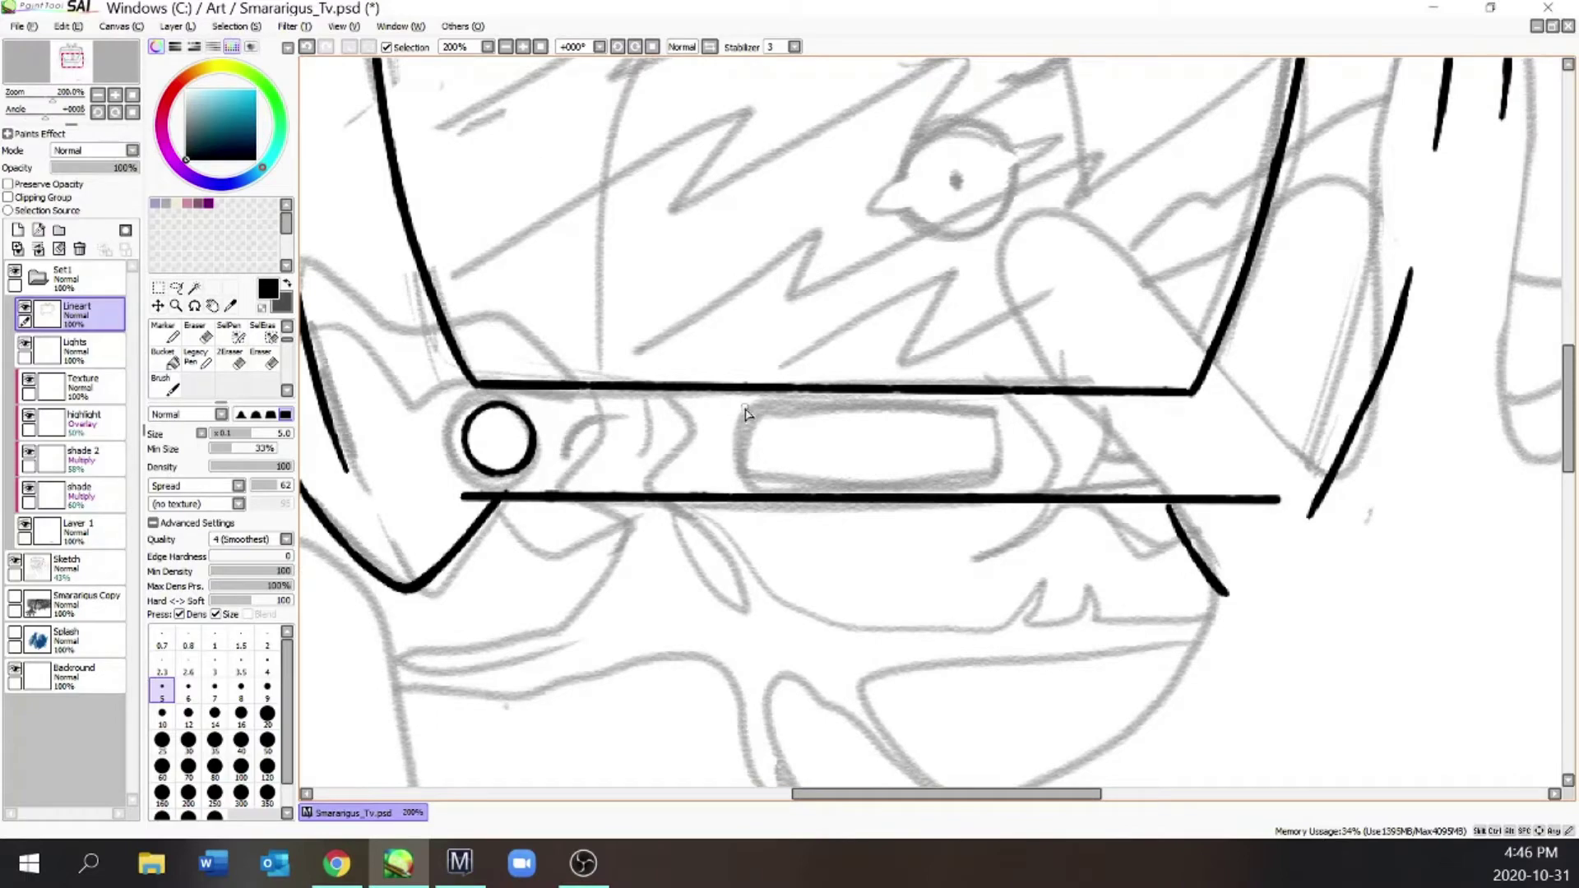
mouse_move(760, 484)
mouse_down()
mouse_move(934, 487)
mouse_move(978, 412)
mouse_up()
drag(853, 409, 744, 403)
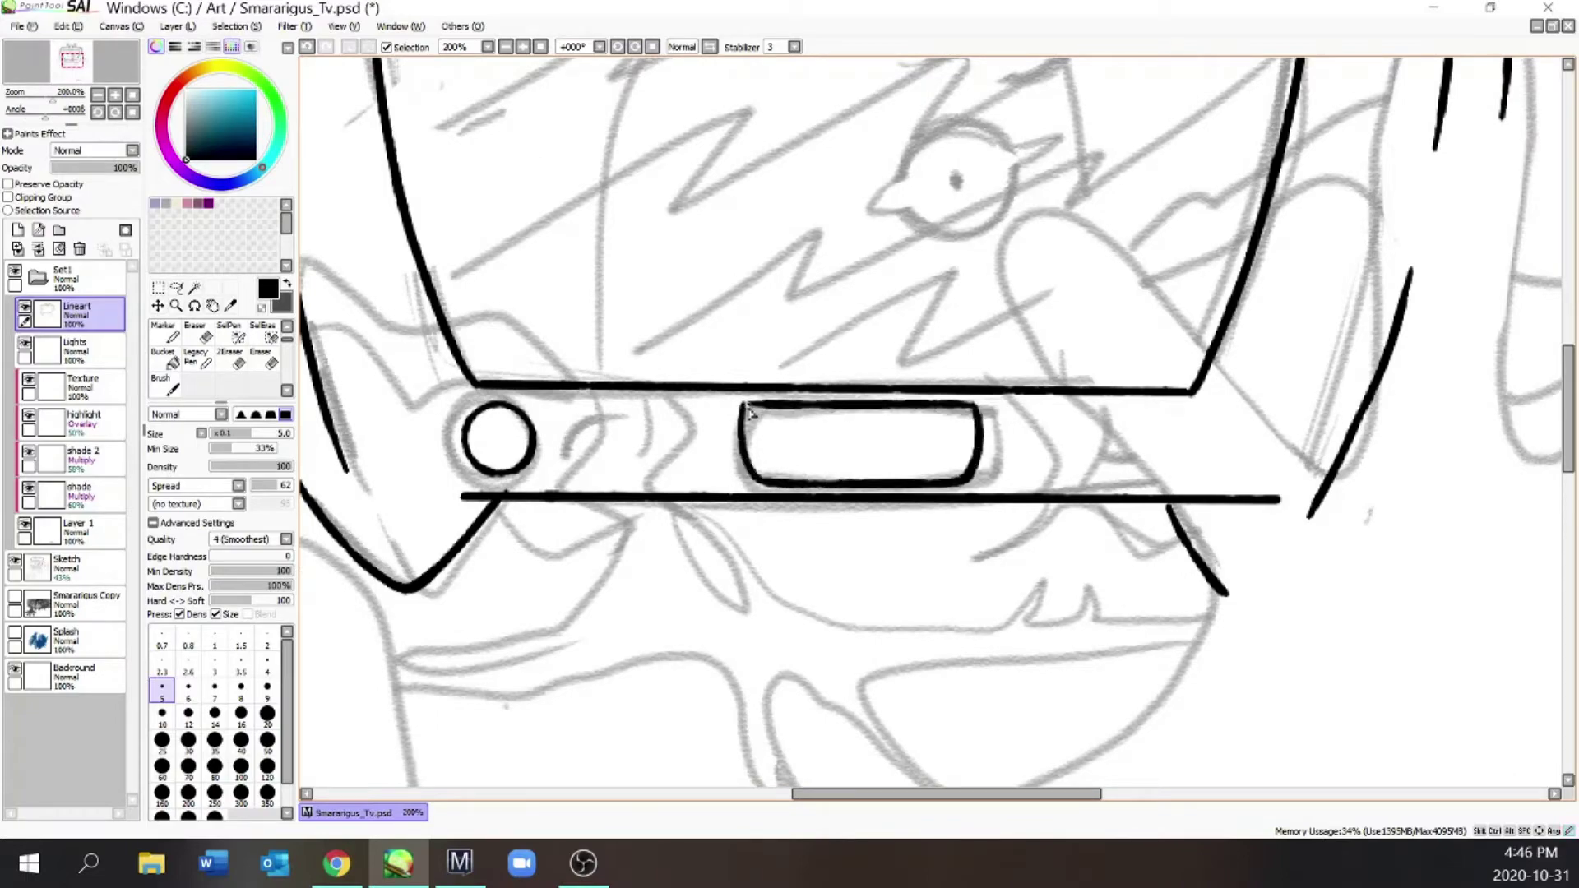
Ink the bent arm on the TV's left side and its hand with splayed fingers, following the sketch
key(ctrl+minus)
key(ctrl+minus)
key(ctrl+plus)
scroll(957, 370, down, 3)
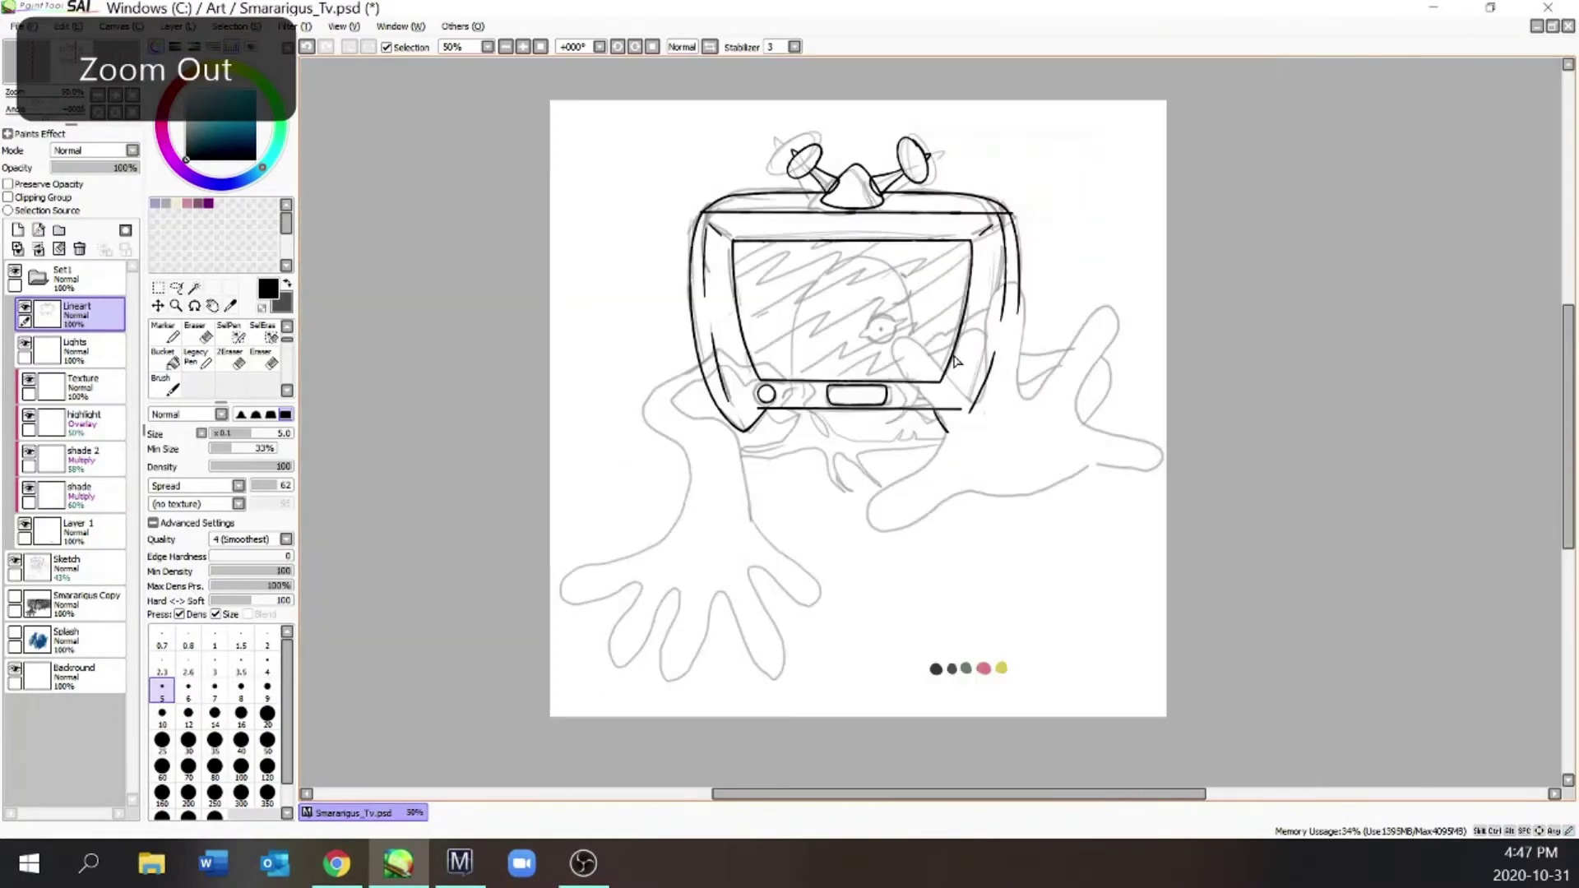
scroll(745, 691, up, 3)
mouse_move(688, 140)
mouse_down()
mouse_move(709, 245)
mouse_move(854, 397)
mouse_move(915, 493)
mouse_move(843, 504)
mouse_move(754, 419)
mouse_move(704, 424)
mouse_move(804, 699)
mouse_move(700, 684)
mouse_move(636, 493)
mouse_move(603, 481)
mouse_move(767, 492)
mouse_move(709, 670)
mouse_move(592, 697)
mouse_move(663, 522)
mouse_move(649, 469)
mouse_move(564, 630)
mouse_move(441, 656)
mouse_move(547, 447)
mouse_move(524, 447)
mouse_move(913, 802)
mouse_move(694, 486)
mouse_move(576, 431)
mouse_move(785, 364)
mouse_move(959, 138)
mouse_up()
scroll(1151, 272, up, 5)
mouse_move(1230, 291)
mouse_down()
mouse_move(1024, 217)
mouse_move(795, 457)
mouse_move(947, 617)
mouse_up()
mouse_move(1120, 650)
mouse_down()
mouse_move(1106, 592)
mouse_move(853, 370)
mouse_move(1174, 281)
mouse_move(1201, 298)
mouse_up()
scroll(1201, 297, down, 3)
drag(1000, 795, 1197, 842)
scroll(984, 279, up, 1)
Erase the casing's right side lines where they overlap the raised finger of the sketched hand
key(ctrl+plus)
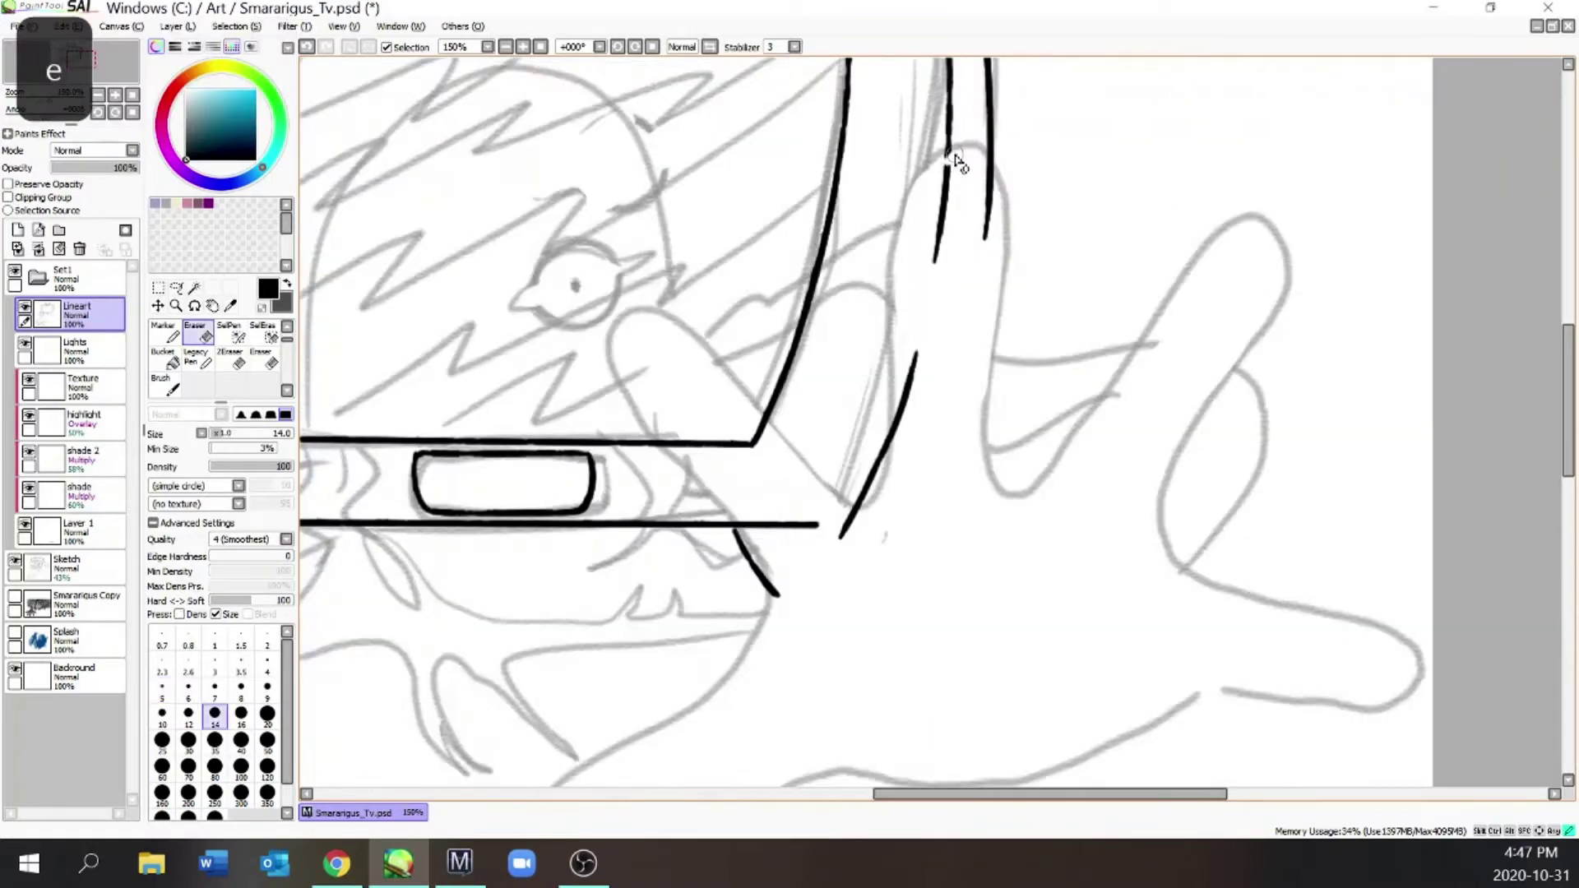
key(ctrl+minus)
key(ctrl+minus)
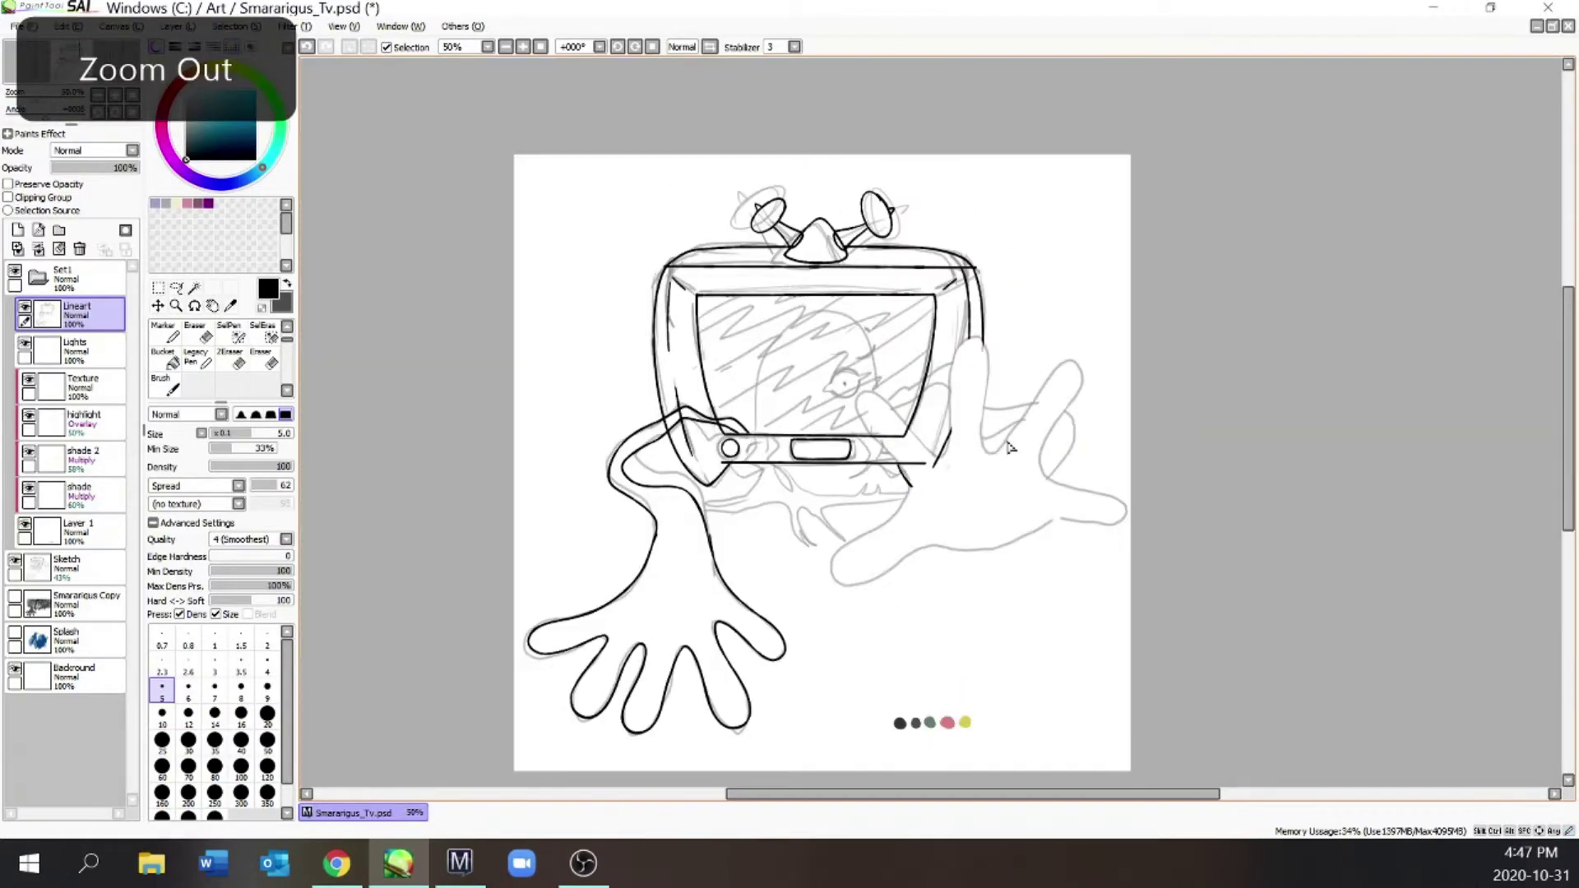
Ink the outline of the large open hand reaching forward in front of the TV's right side
key(ctrl+plus)
key(e)
mouse_move(823, 325)
mouse_down()
mouse_move(644, 514)
mouse_move(627, 649)
mouse_move(909, 530)
mouse_move(1108, 529)
mouse_move(1290, 450)
mouse_move(1439, 468)
mouse_move(1435, 373)
mouse_move(1268, 343)
mouse_move(1214, 268)
mouse_up()
drag(1563, 378, 1574, 346)
mouse_move(1215, 543)
mouse_down()
mouse_move(1337, 310)
mouse_move(1236, 263)
mouse_move(1121, 468)
mouse_move(1047, 470)
mouse_move(1052, 184)
mouse_move(935, 222)
mouse_move(933, 520)
mouse_up()
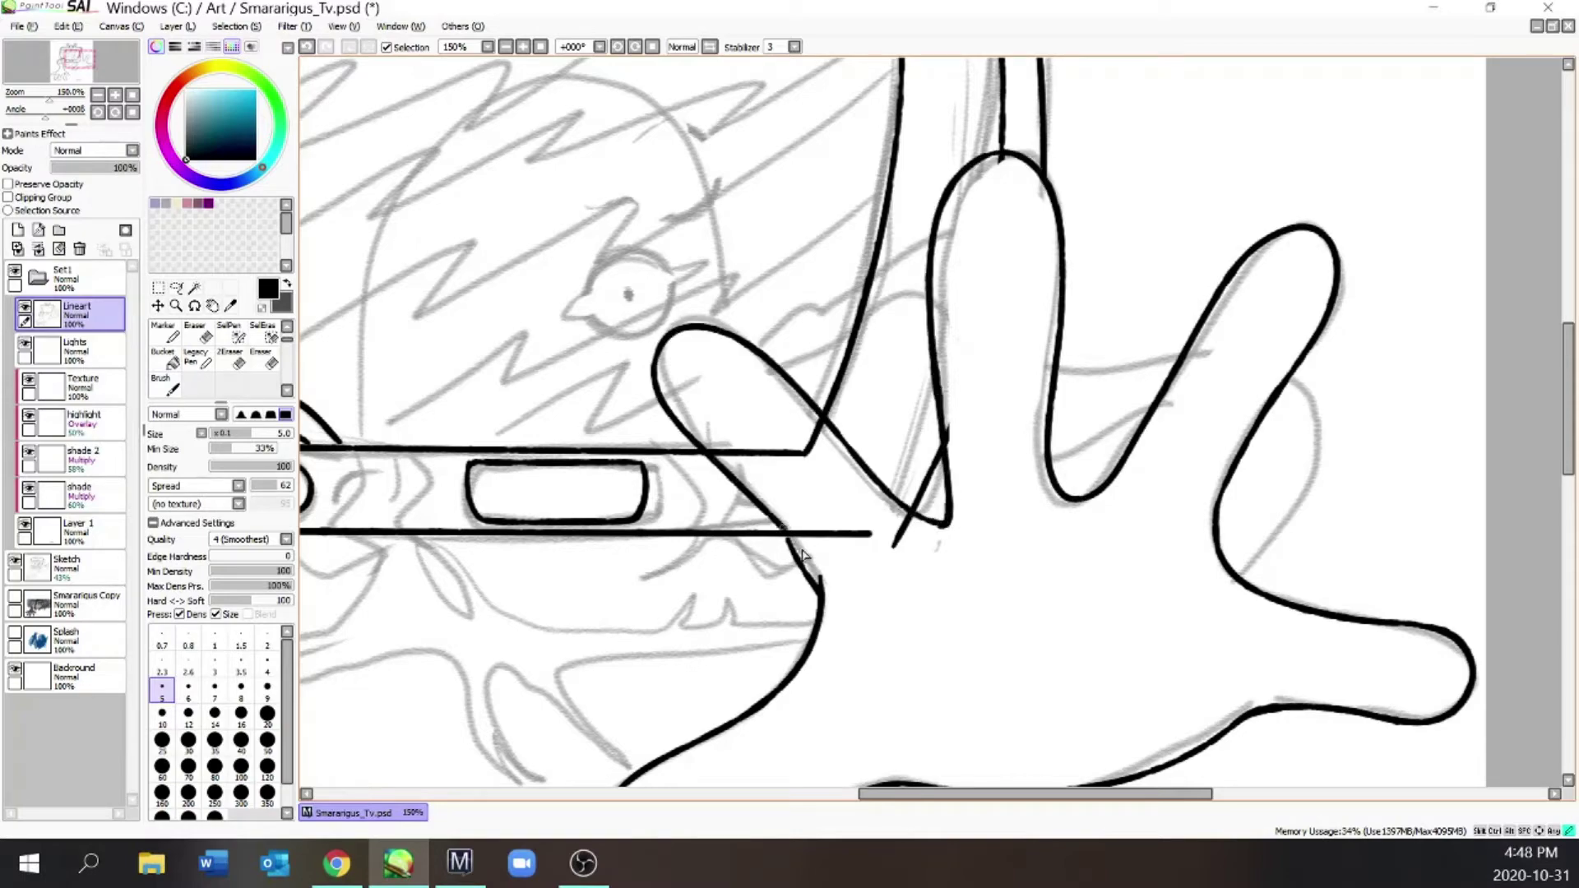
Ink the round eye with a pointed corner on each side inside the TV screen
scroll(826, 424, down, 3)
scroll(908, 362, up, 4)
mouse_move(908, 362)
mouse_down()
mouse_move(930, 395)
mouse_move(915, 358)
mouse_move(905, 416)
mouse_up()
scroll(938, 374, up, 1)
mouse_move(745, 407)
mouse_down()
mouse_move(712, 455)
mouse_move(773, 413)
mouse_move(797, 432)
mouse_move(771, 458)
mouse_up()
Erase the eye outline crossing its pointed corners and add a narrow vertical pupil
key(e)
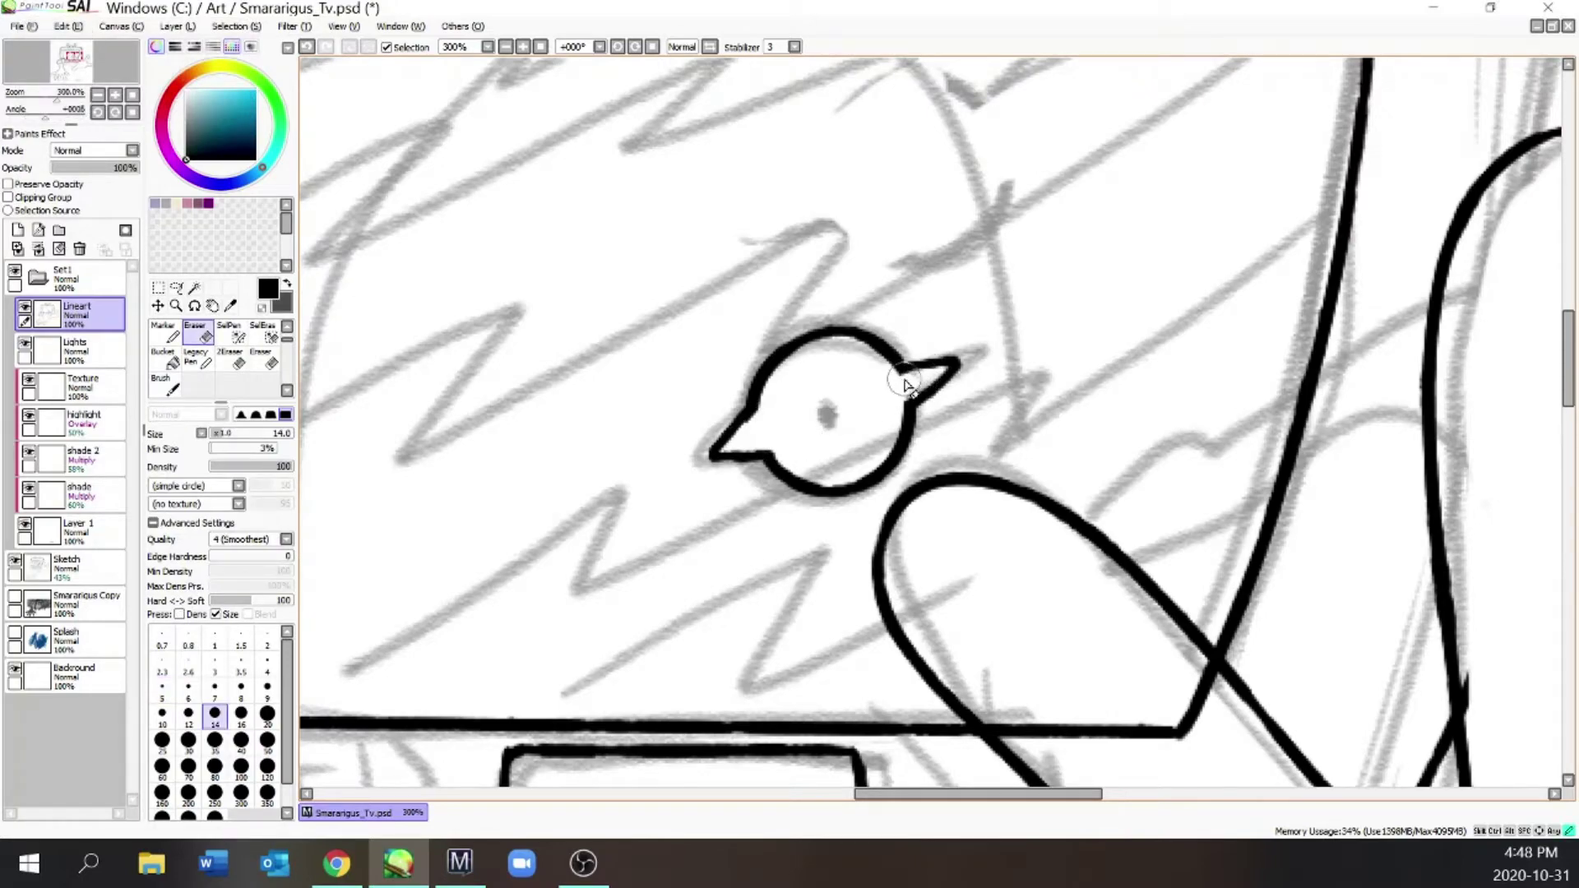
drag(905, 385, 898, 363)
key(e)
key(ctrl+minus)
key(ctrl+minus)
key(ctrl+minus)
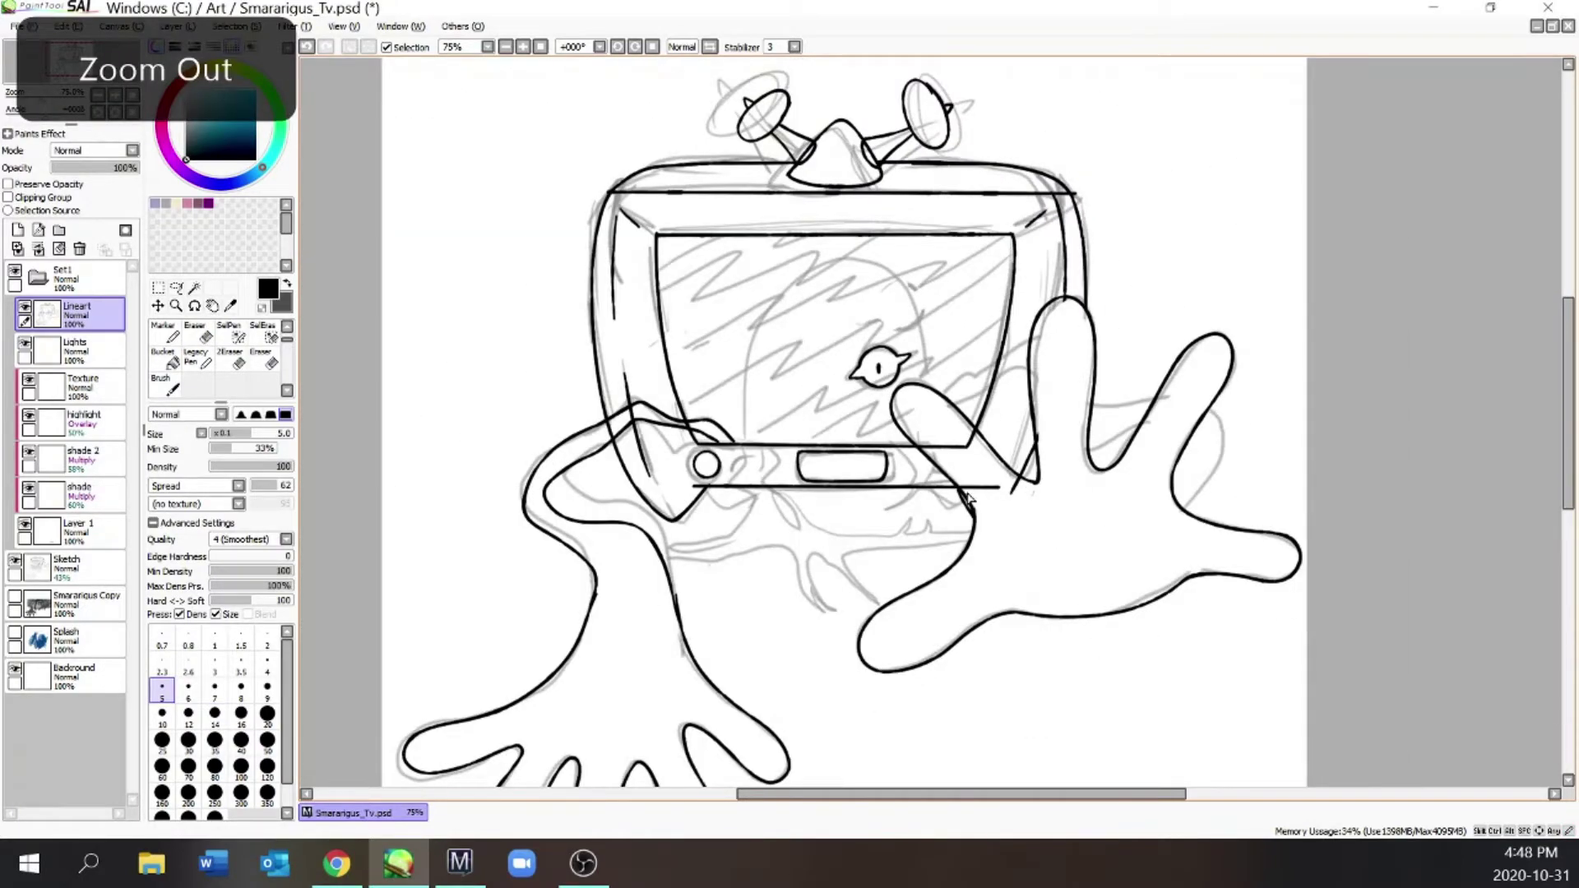
Ink the visible sections of the arm behind the fingers of the open hand
scroll(1195, 458, up, 2)
mouse_move(1178, 566)
mouse_down()
mouse_move(1226, 512)
mouse_move(1232, 359)
mouse_up()
drag(1128, 324, 1009, 361)
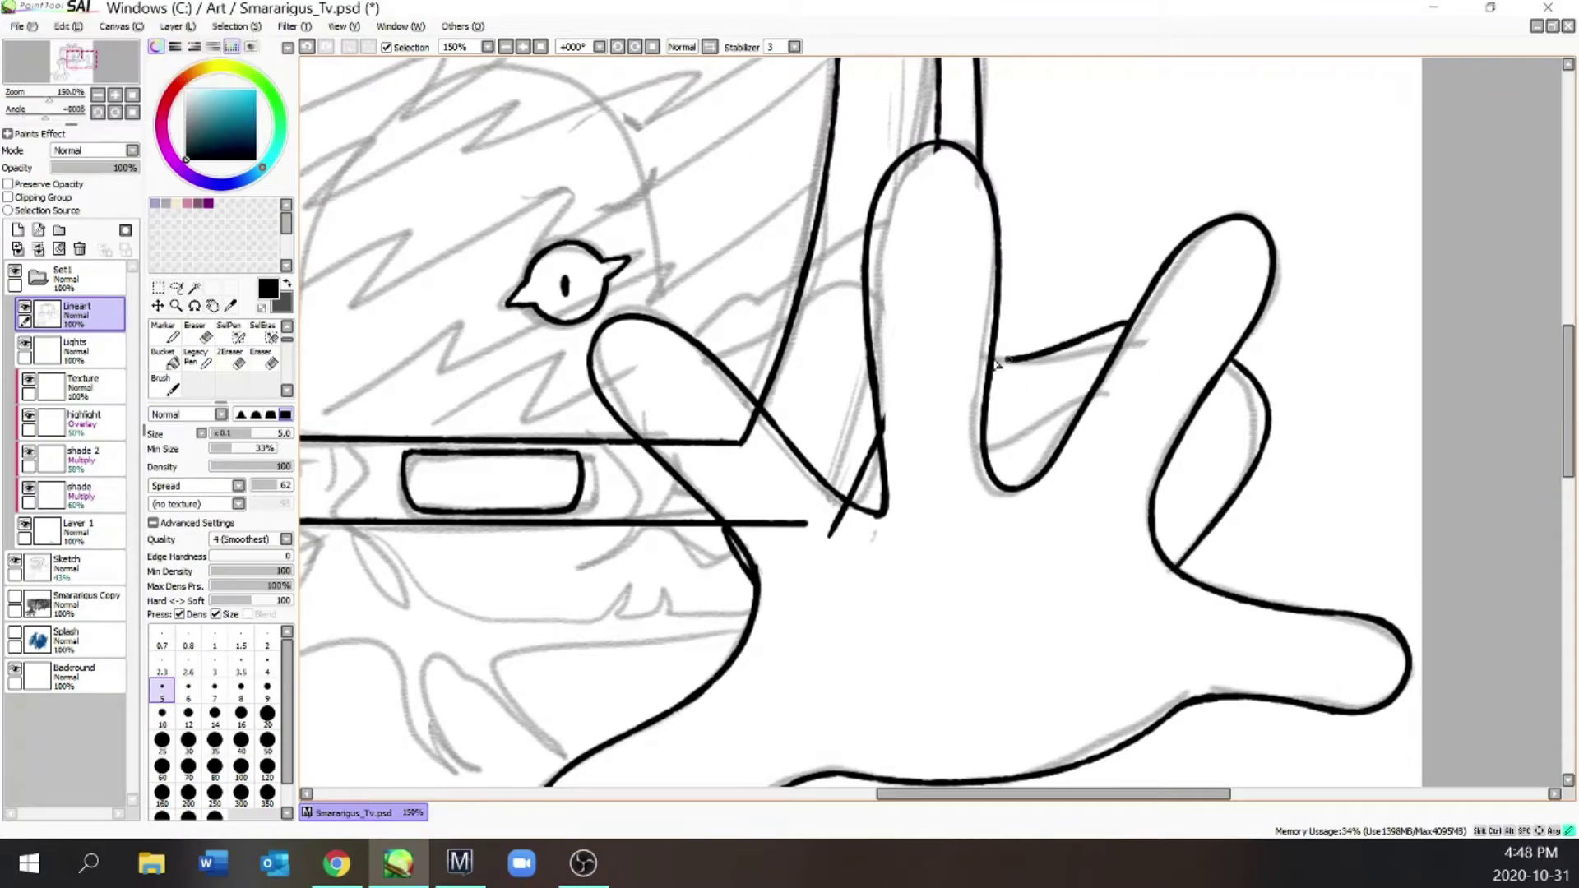
drag(869, 307, 723, 362)
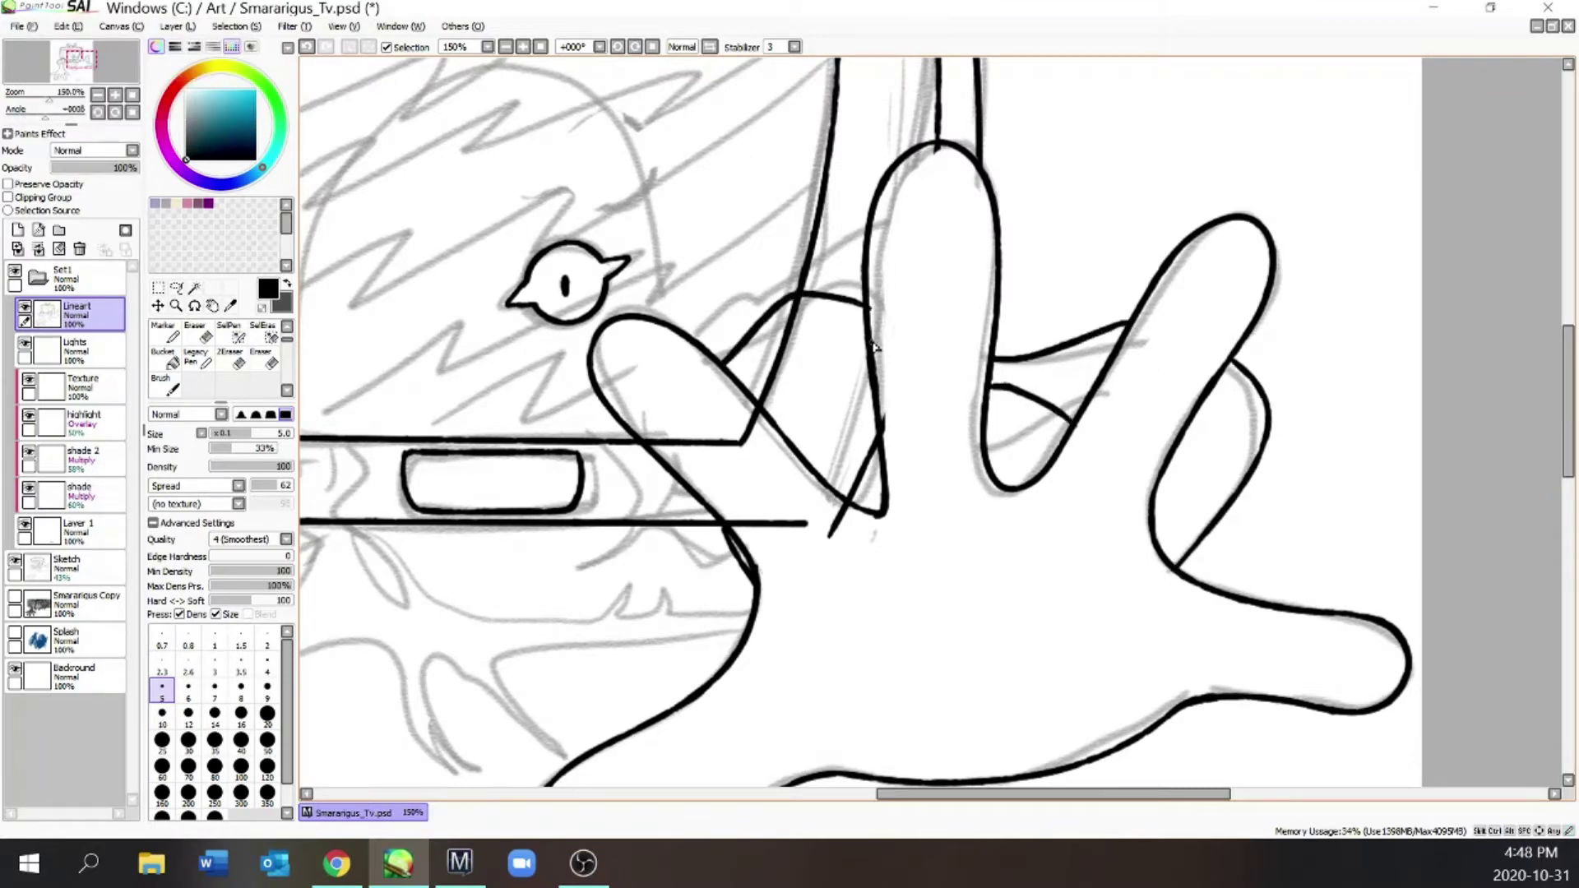
mouse_move(875, 346)
mouse_down()
mouse_move(838, 329)
mouse_move(765, 362)
mouse_up()
key(ctrl+z)
Erase the screen edge crossing the arm behind the open hand and ink the arm's inner contour
scroll(807, 329, up, 1)
key(e)
drag(800, 289, 786, 317)
mouse_move(890, 333)
mouse_down()
mouse_move(746, 364)
mouse_move(723, 408)
mouse_up()
key(e)
drag(781, 320, 876, 327)
scroll(810, 316, down, 1)
scroll(810, 316, up, 1)
key(ctrl+z)
Hide the Sketch layer and erase the TV lines running through the open hand
click(14, 560)
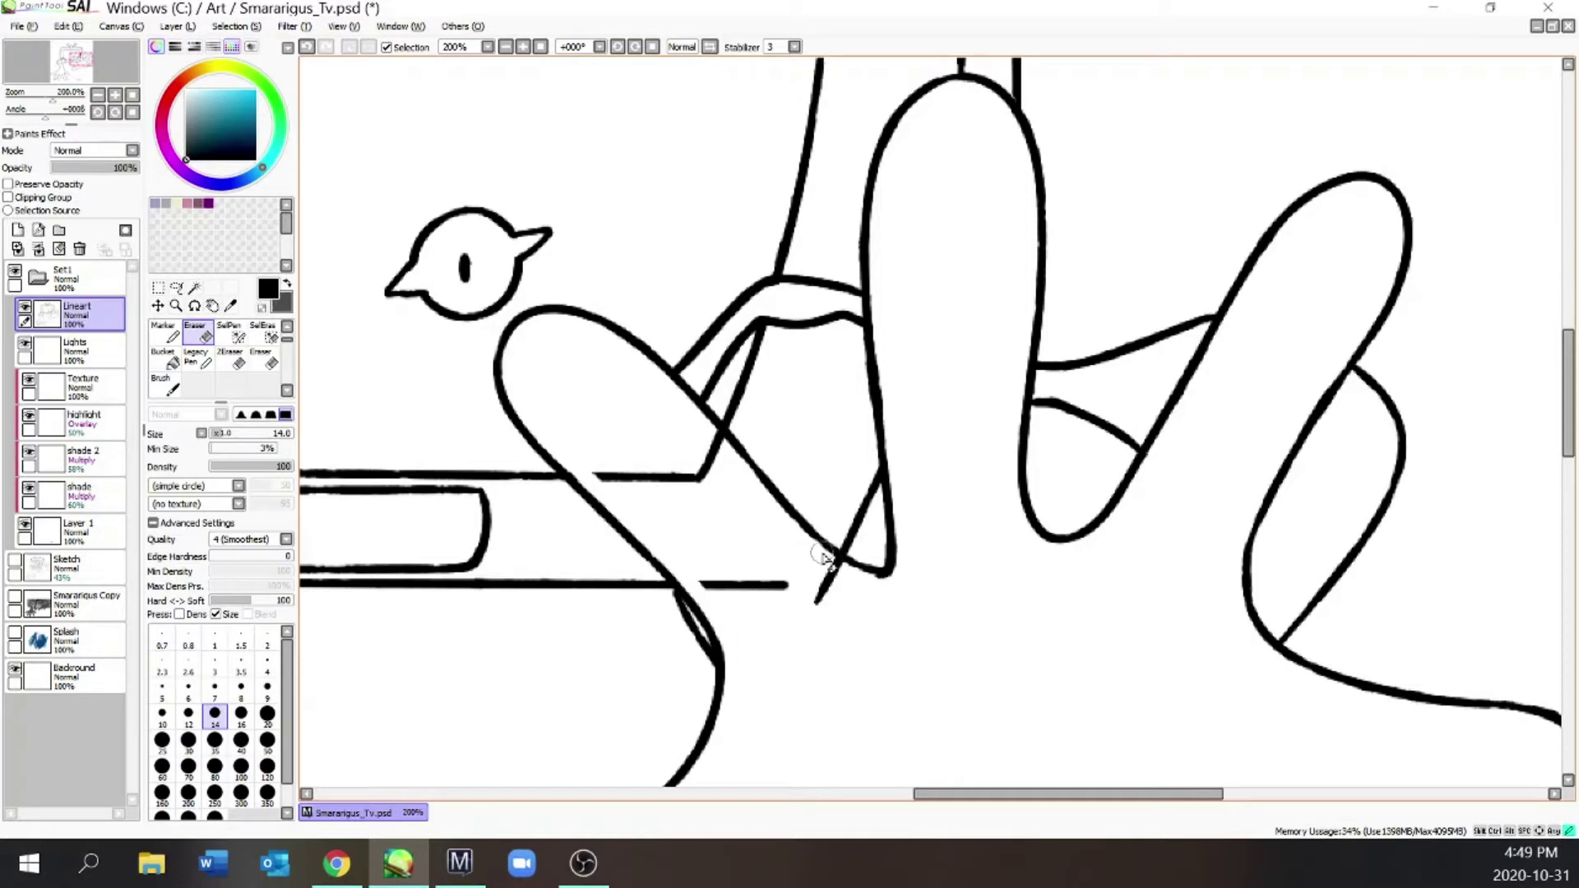
key(ctrl+z)
drag(723, 458, 629, 485)
drag(705, 582, 744, 582)
Erase the TV lines overlapping the bent arm and the stray line end below the round knob
key(ctrl+minus)
key(ctrl+plus)
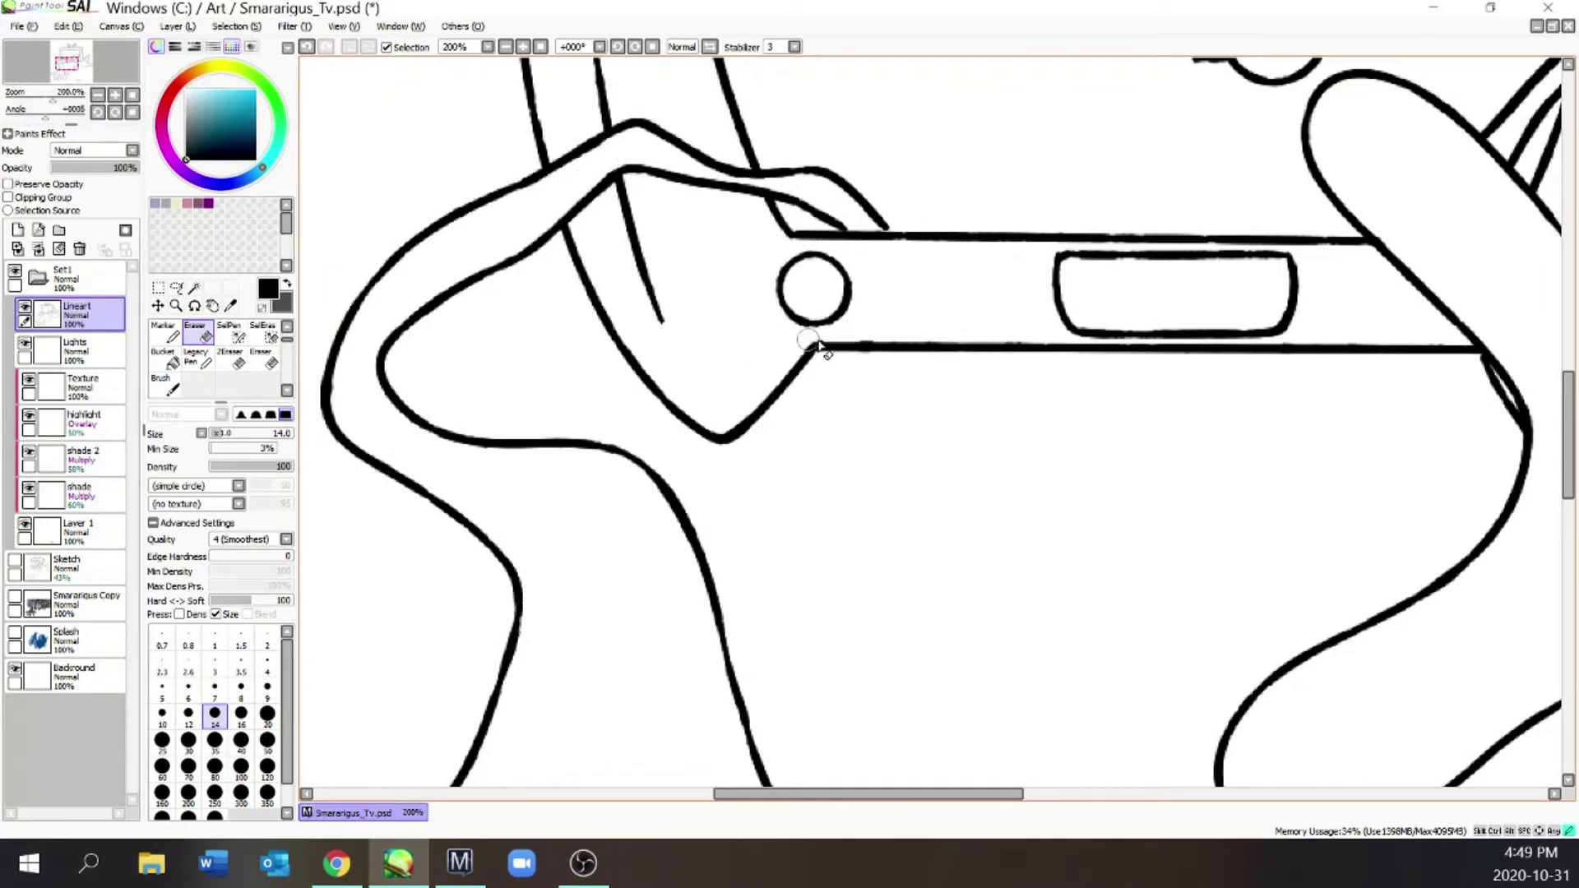
key(e)
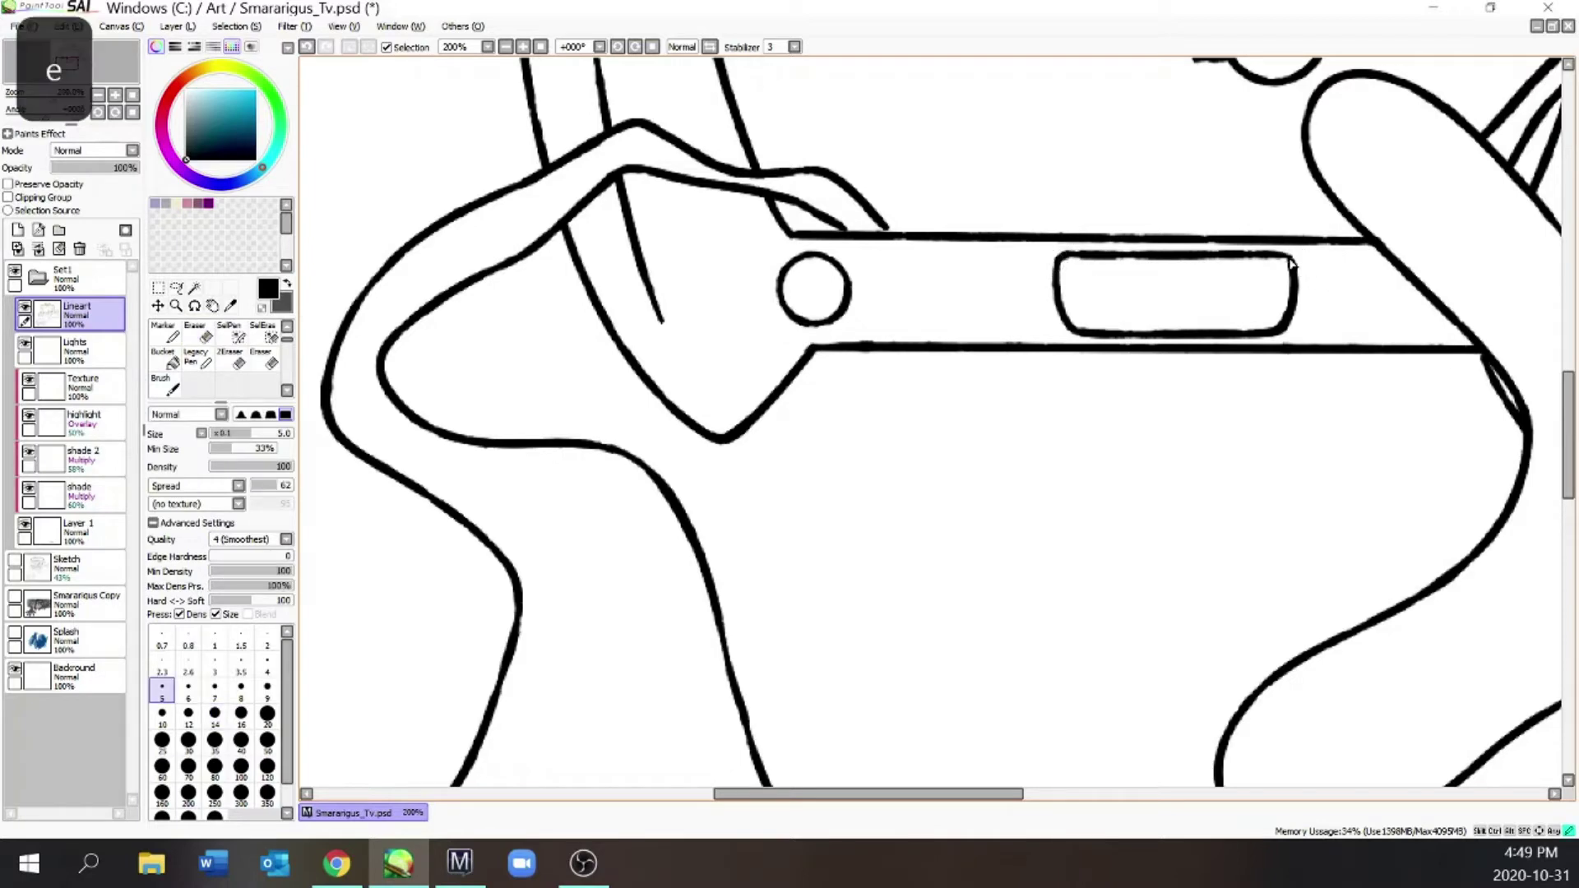
Clean up the line junctions at the TV casing's top corners with the Eraser
drag(1570, 435, 1570, 272)
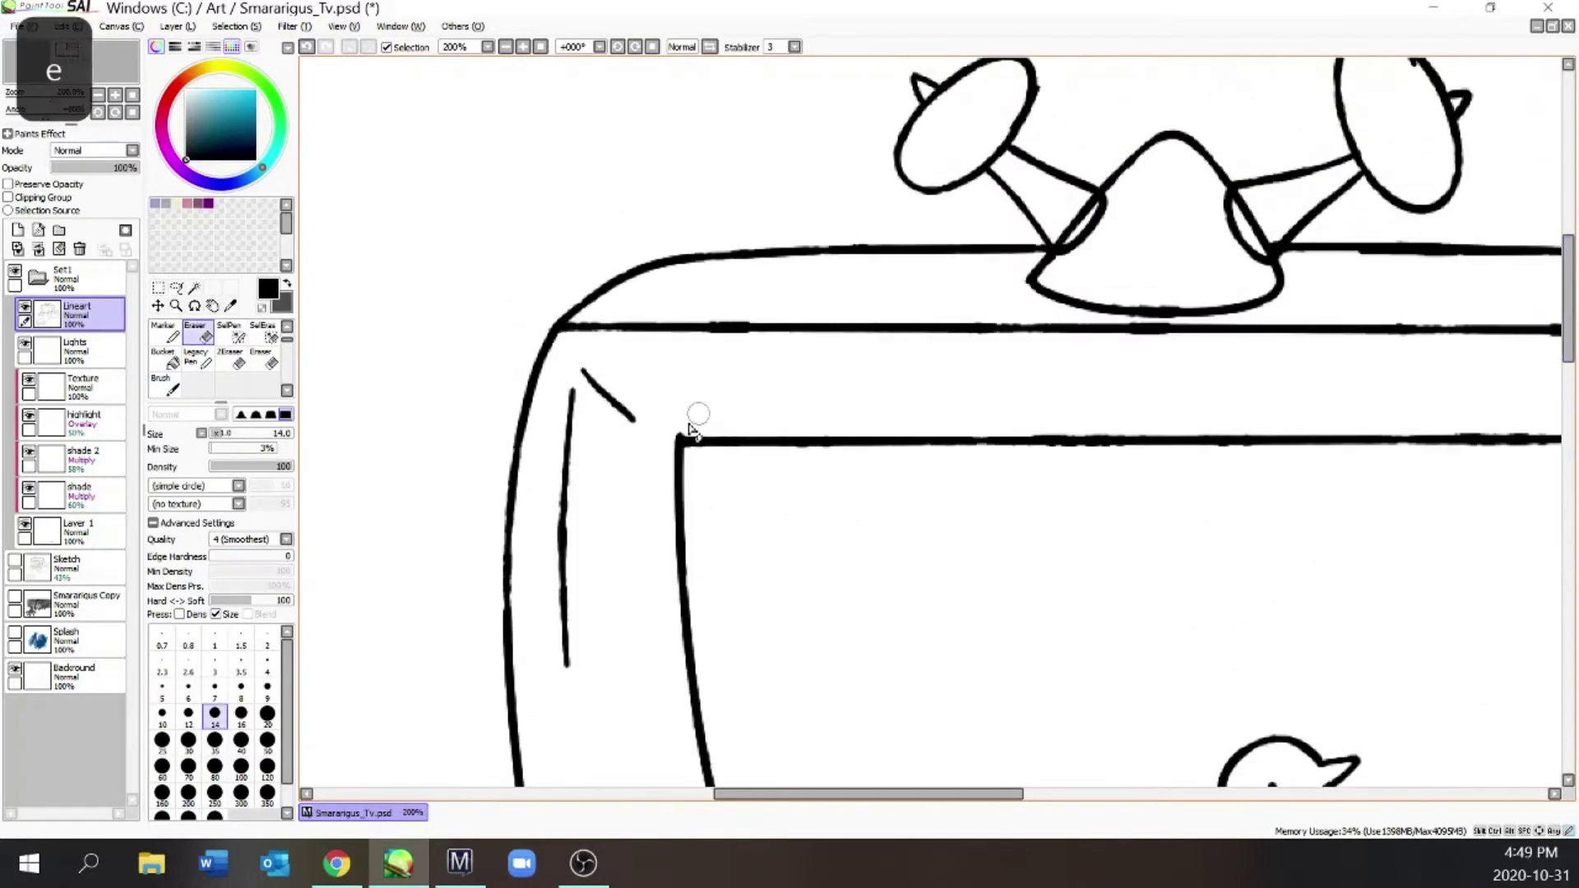
drag(902, 795, 1069, 794)
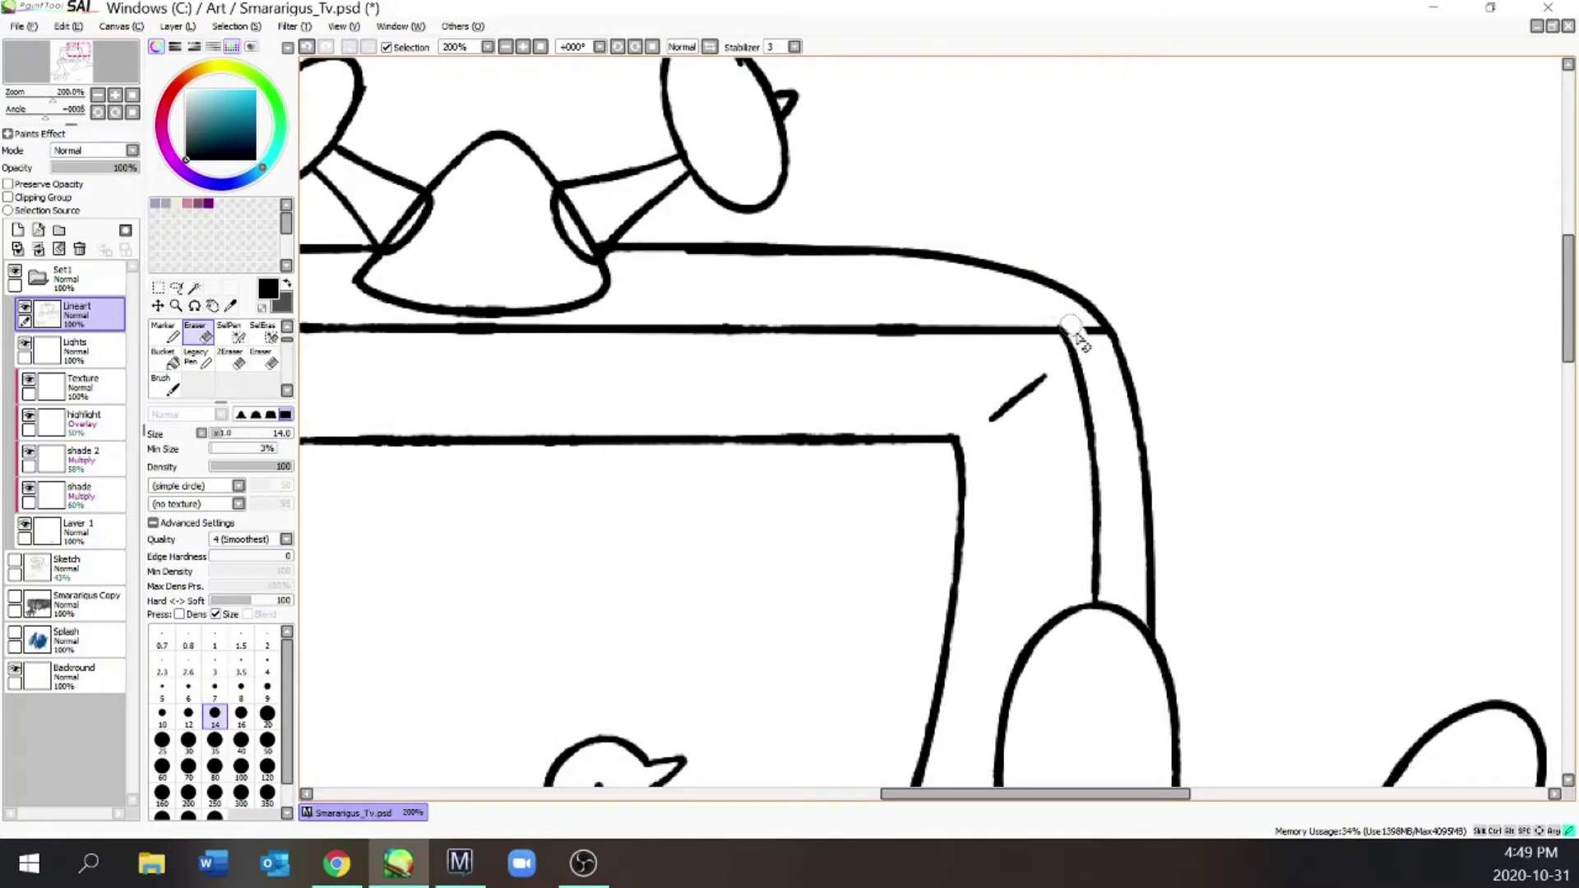
key(e)
key(ctrl+minus)
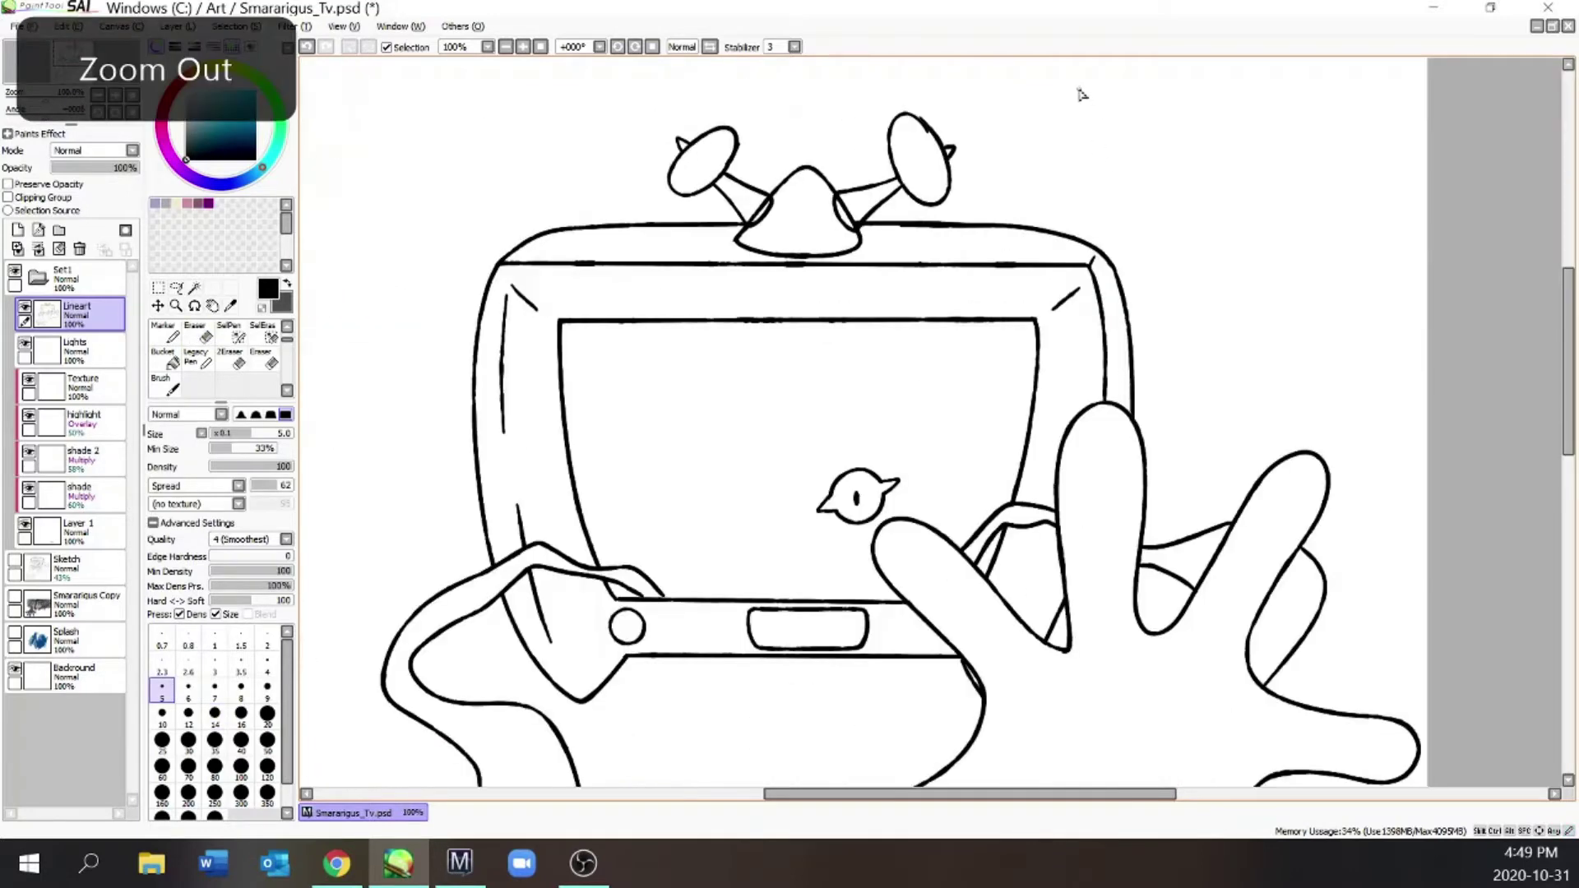
key(ctrl+plus)
key(ctrl+z)
key(e)
key(ctrl+minus)
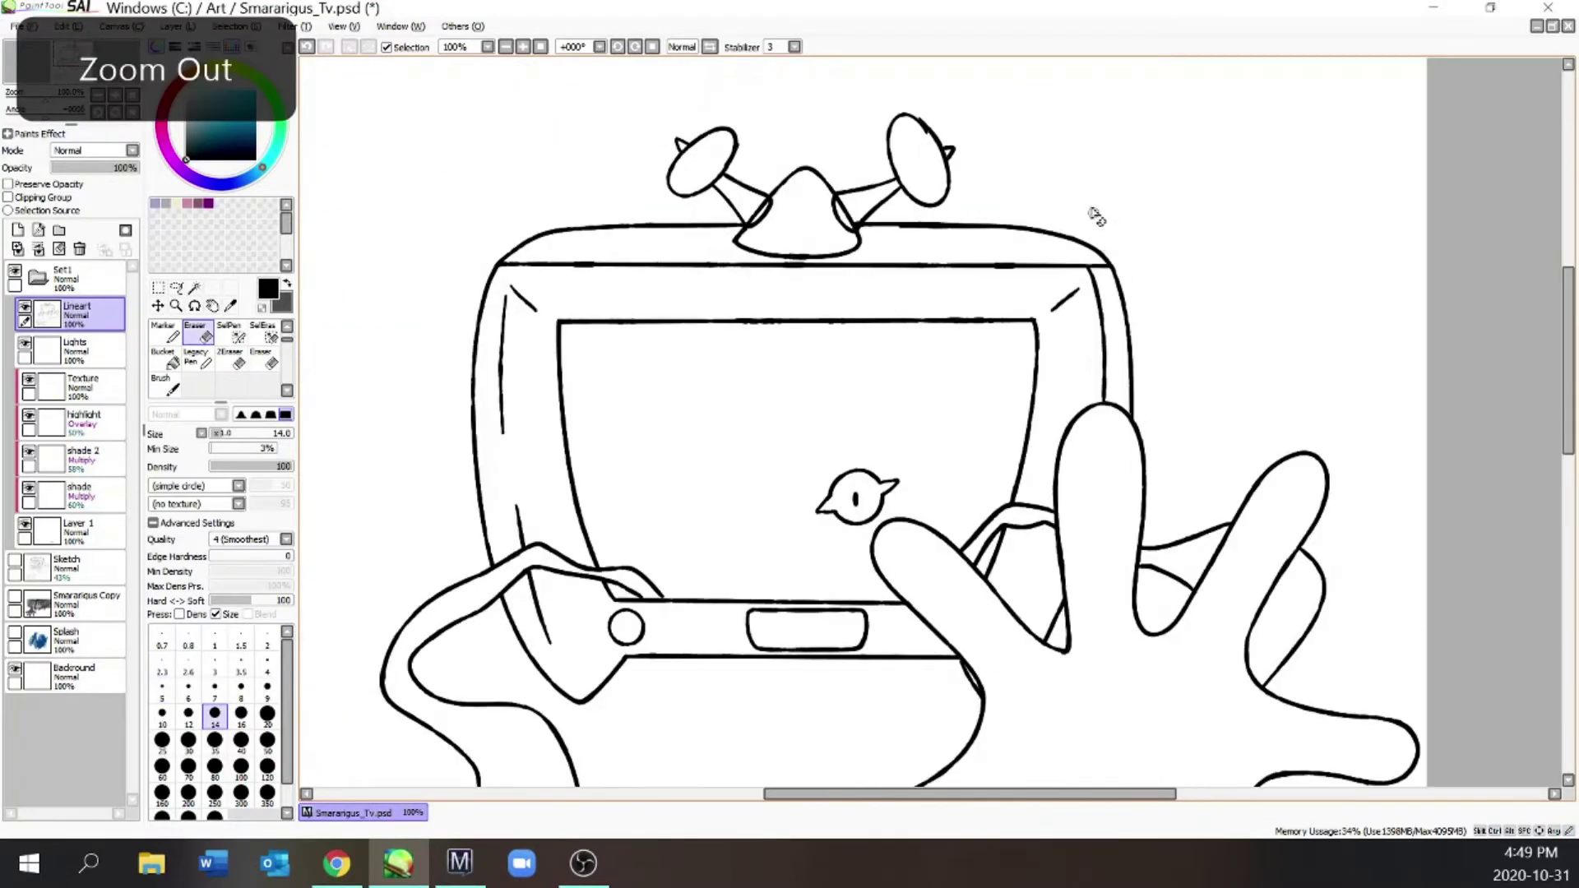
key(ctrl+plus)
key(ctrl+minus)
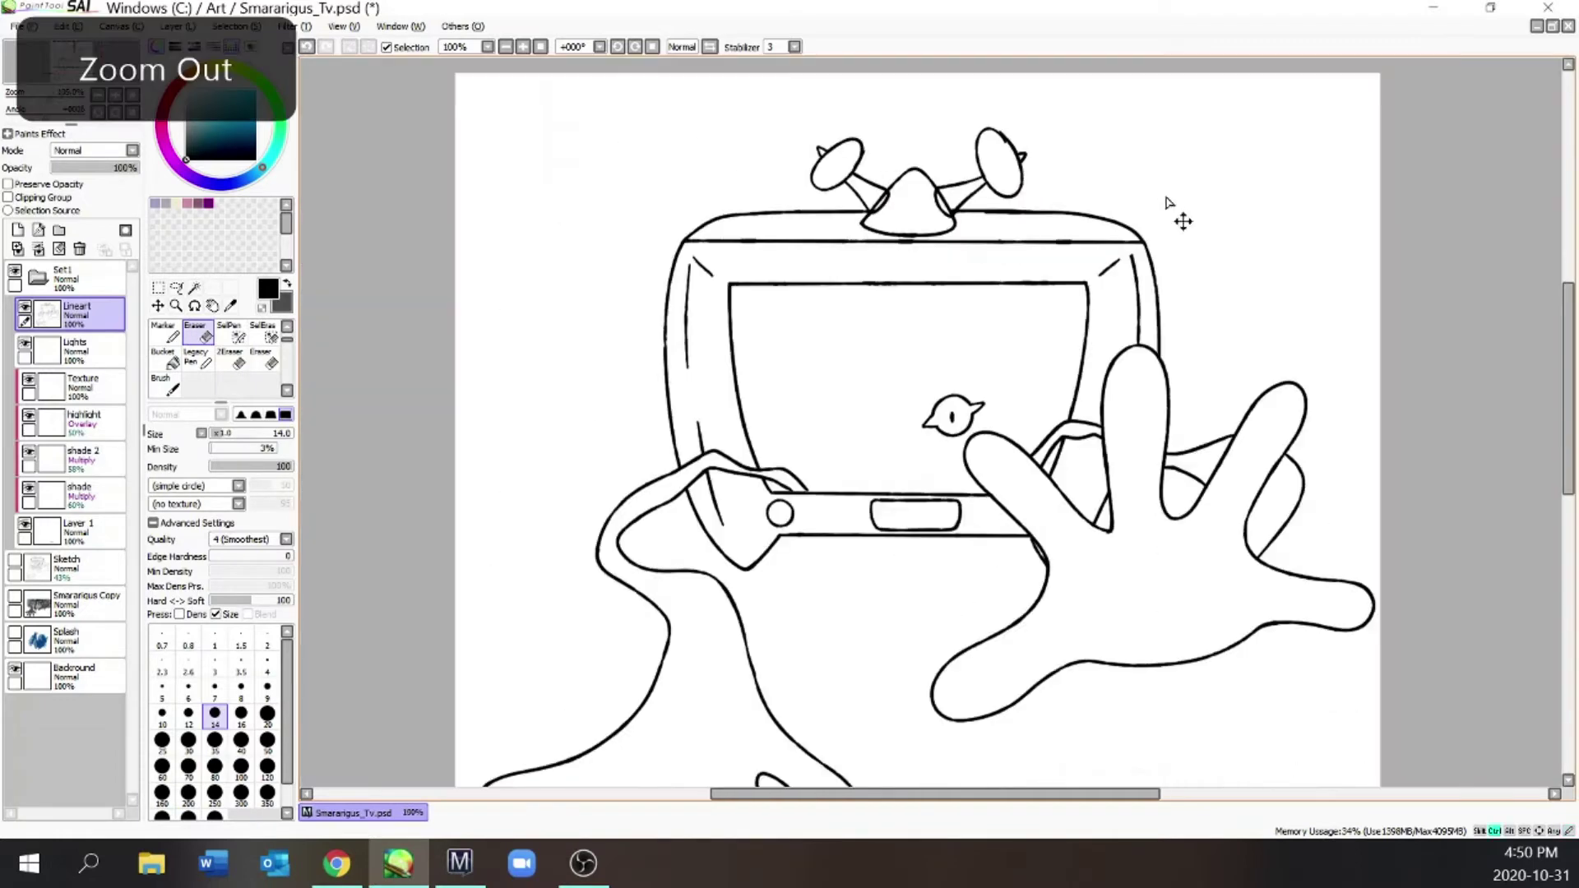
Erase the cone outline inside the antenna arm joints and tidy the rough line on the right dish
key(ctrl+plus)
key(ctrl+plus)
key(ctrl+plus)
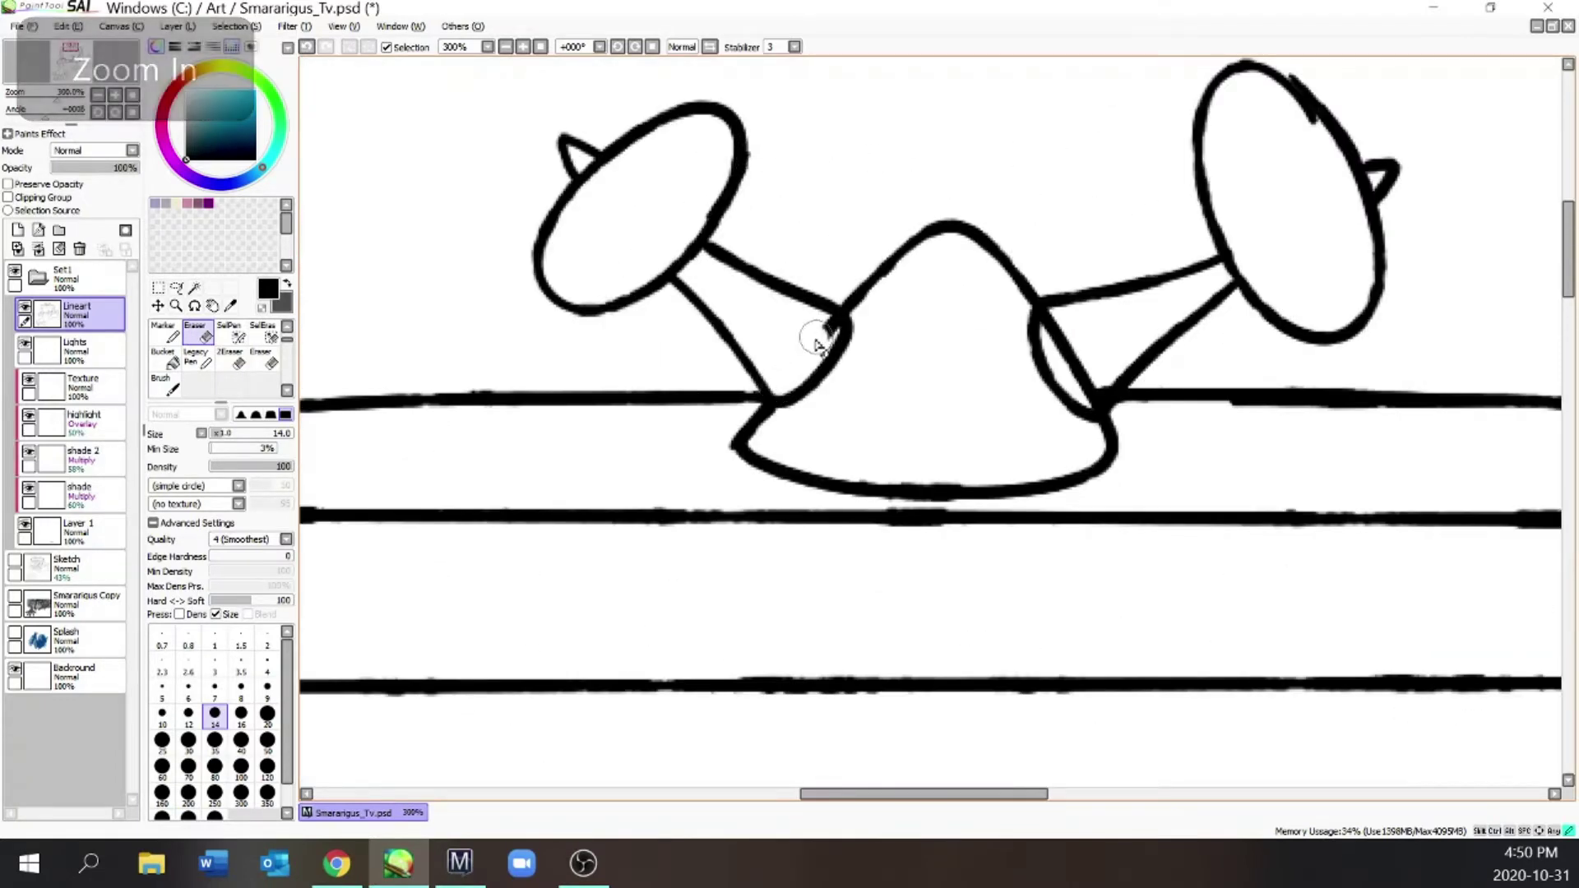
drag(1057, 321, 1102, 385)
drag(1304, 81, 1318, 90)
drag(1568, 222, 1568, 200)
drag(1296, 272, 1312, 297)
key(ctrl+minus)
key(ctrl+minus)
scroll(1341, 234, up, 3)
scroll(1389, 201, down, 4)
drag(998, 795, 1127, 794)
drag(1566, 407, 1565, 484)
scroll(828, 288, up, 3)
key(e)
drag(815, 321, 837, 339)
key(ctrl+z)
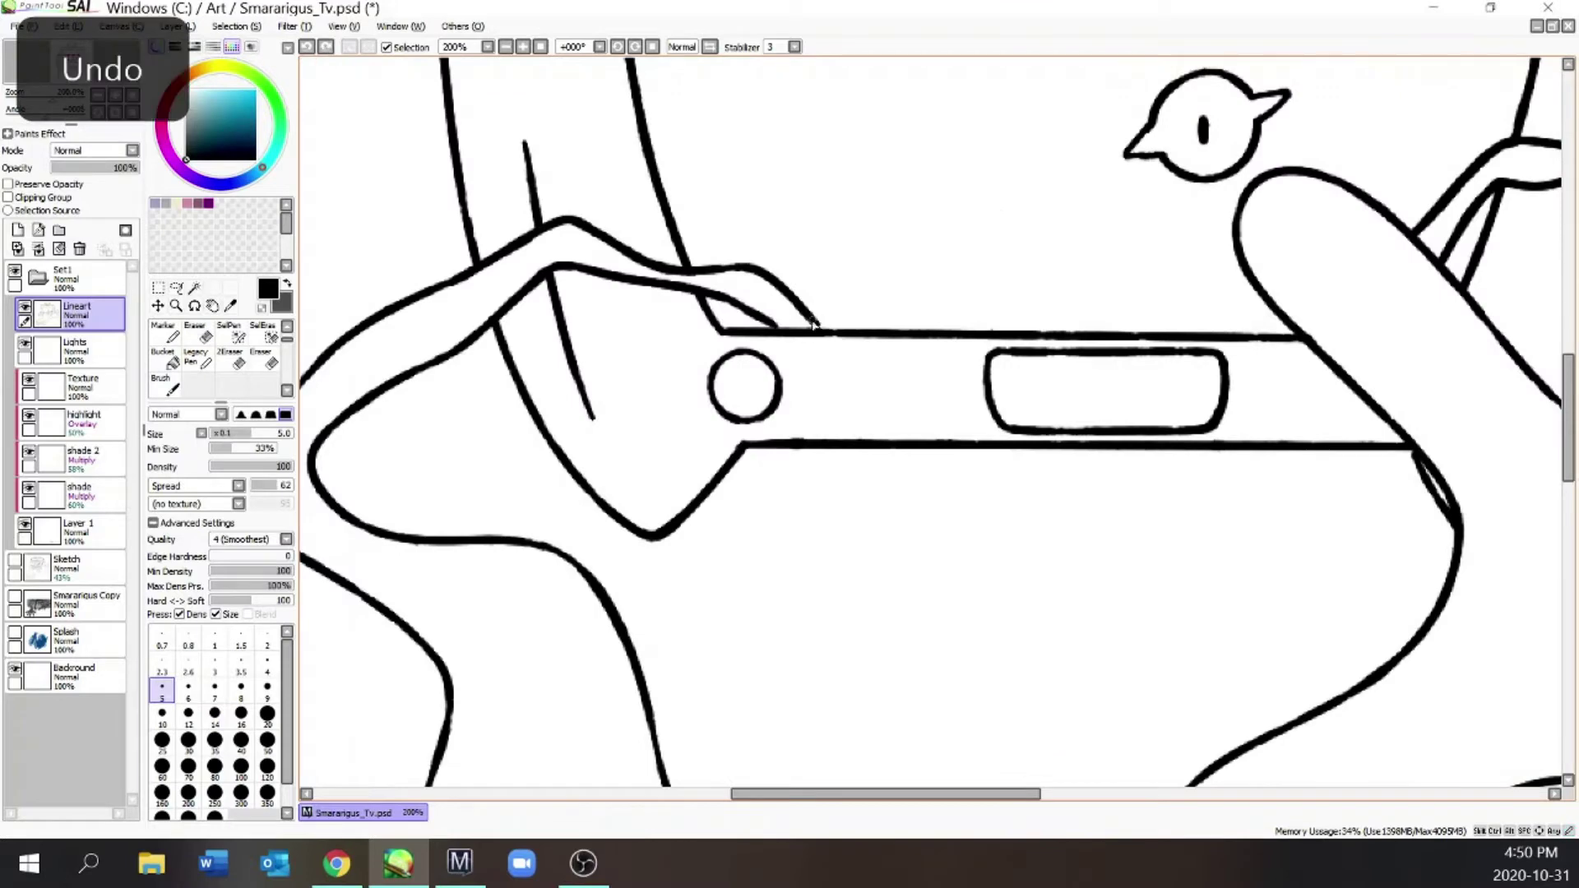
scroll(780, 333, down, 4)
drag(1568, 424, 1567, 406)
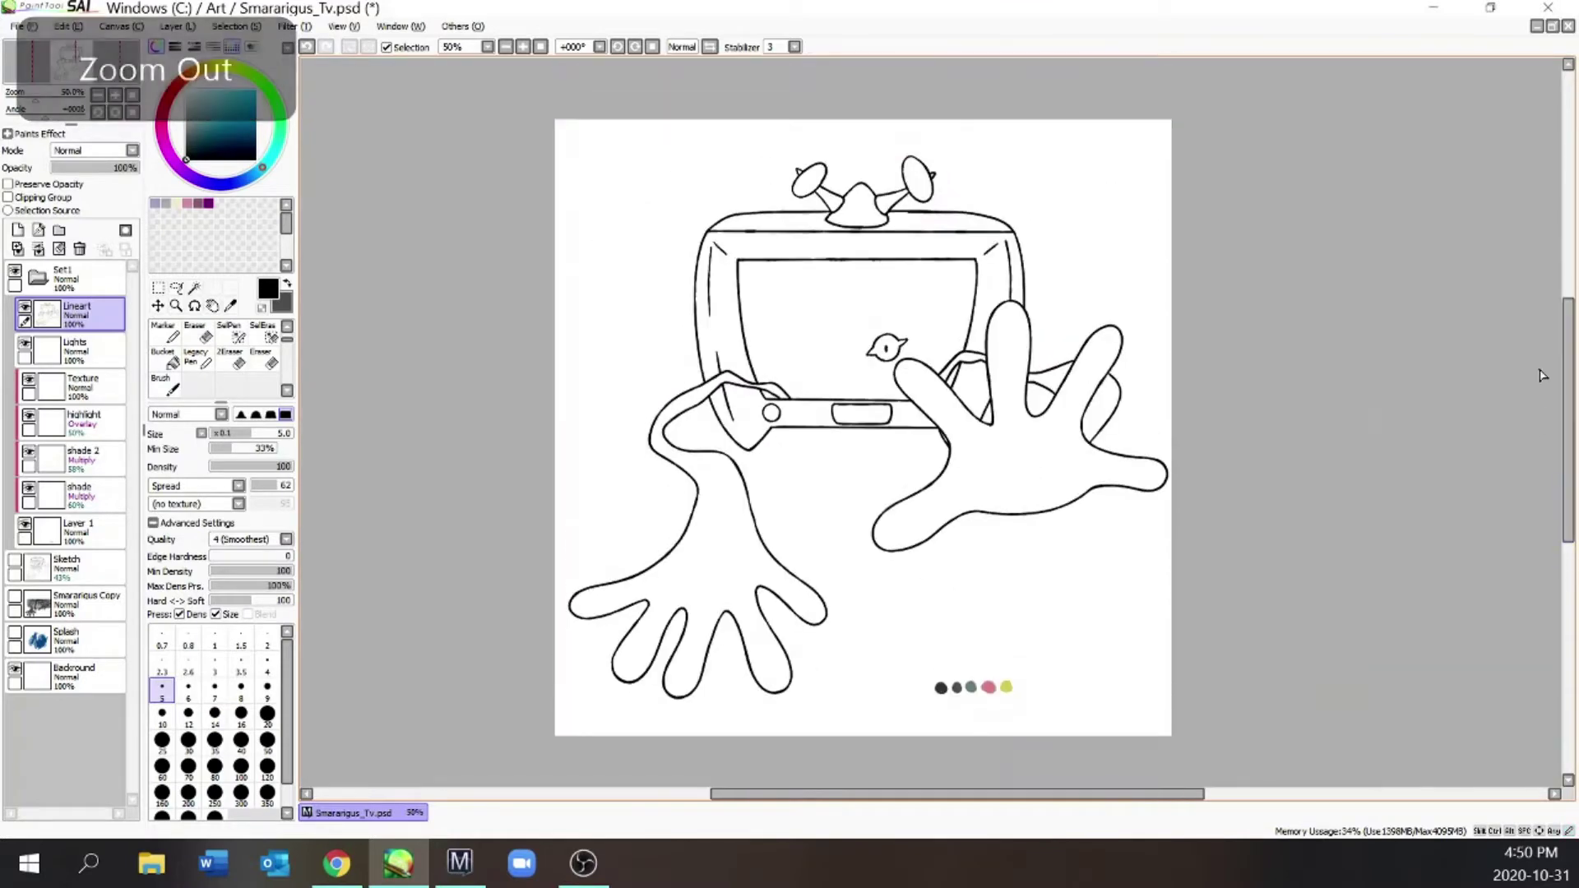
Show the Sketch layer again beneath the lineart around the TV screen
click(15, 560)
key(ctrl+plus)
key(ctrl+plus)
key(ctrl+plus)
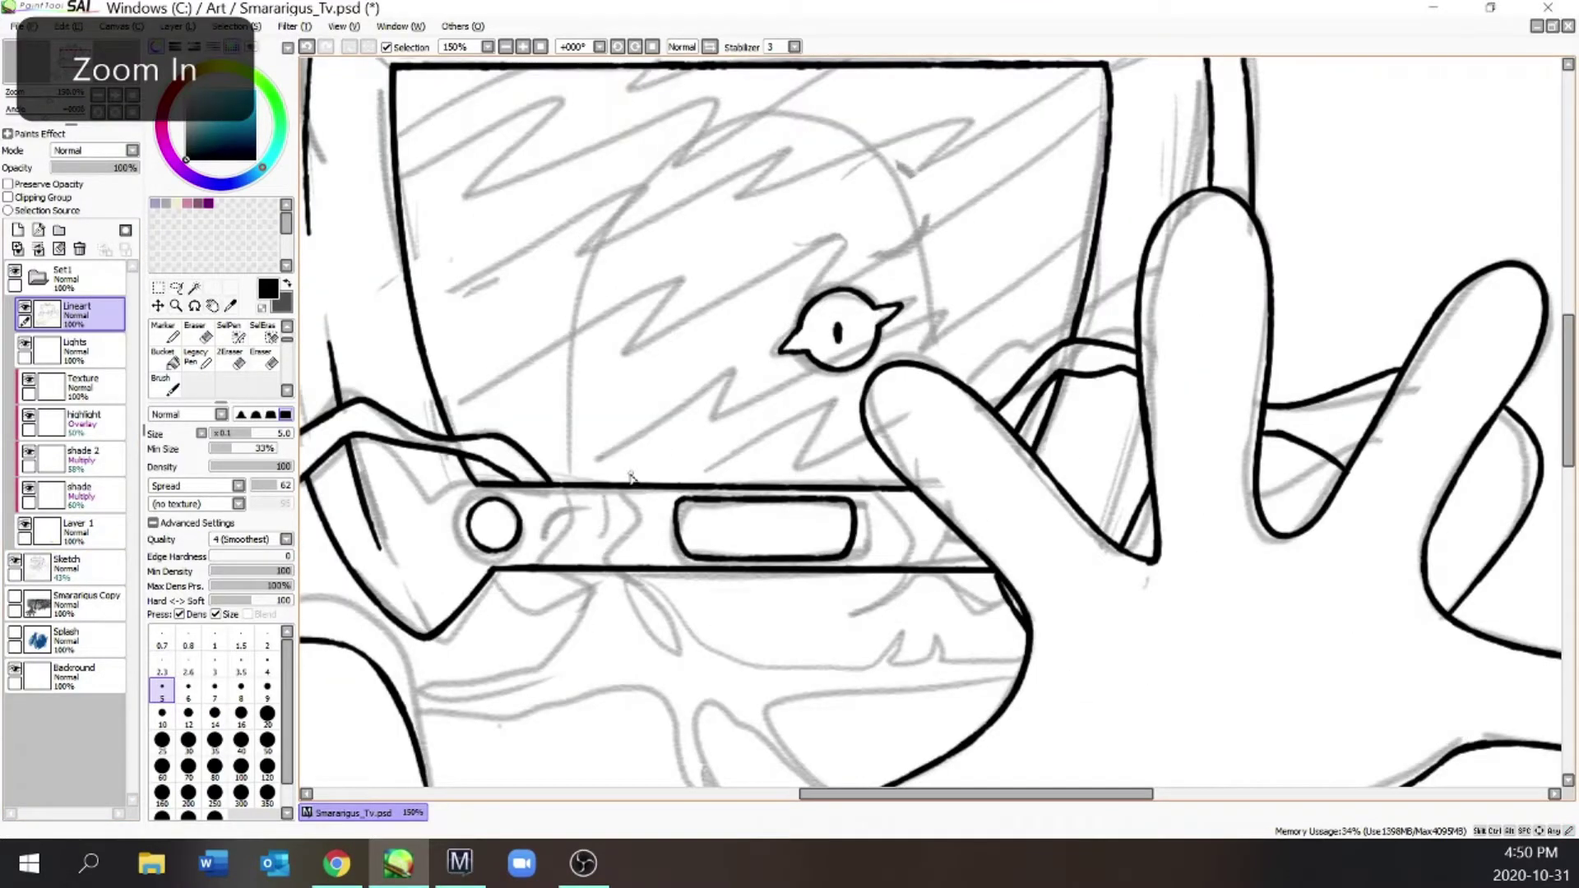
Try to ink the arched head outline around the eye on the TV screen, rising from the control bar
mouse_move(630, 477)
mouse_down()
mouse_move(633, 306)
mouse_move(931, 312)
mouse_up()
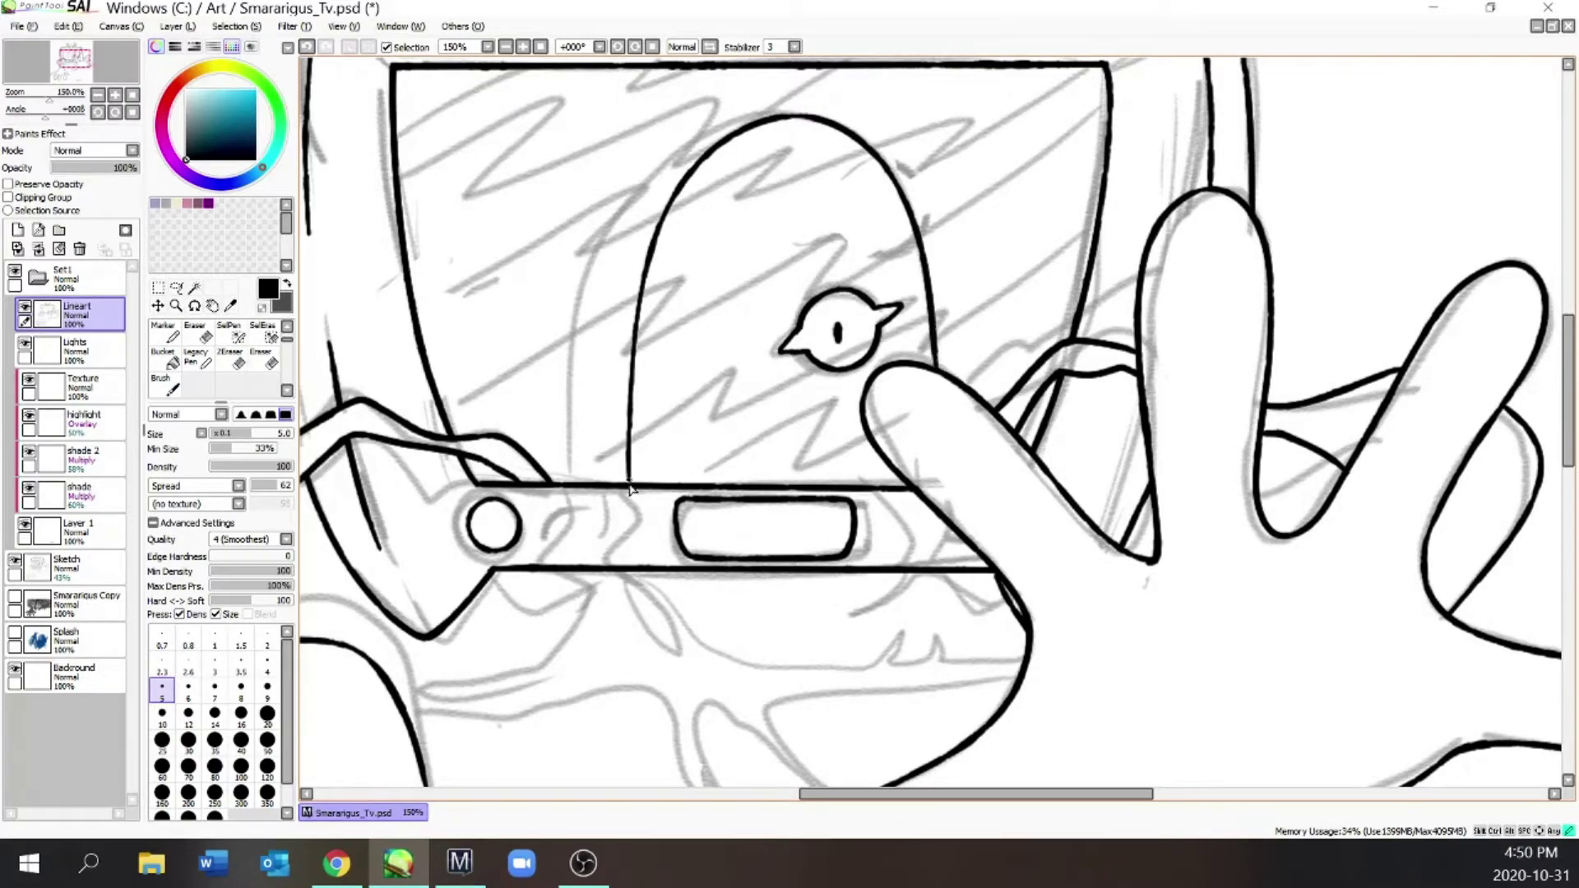
key(ctrl+minus)
key(ctrl+minus)
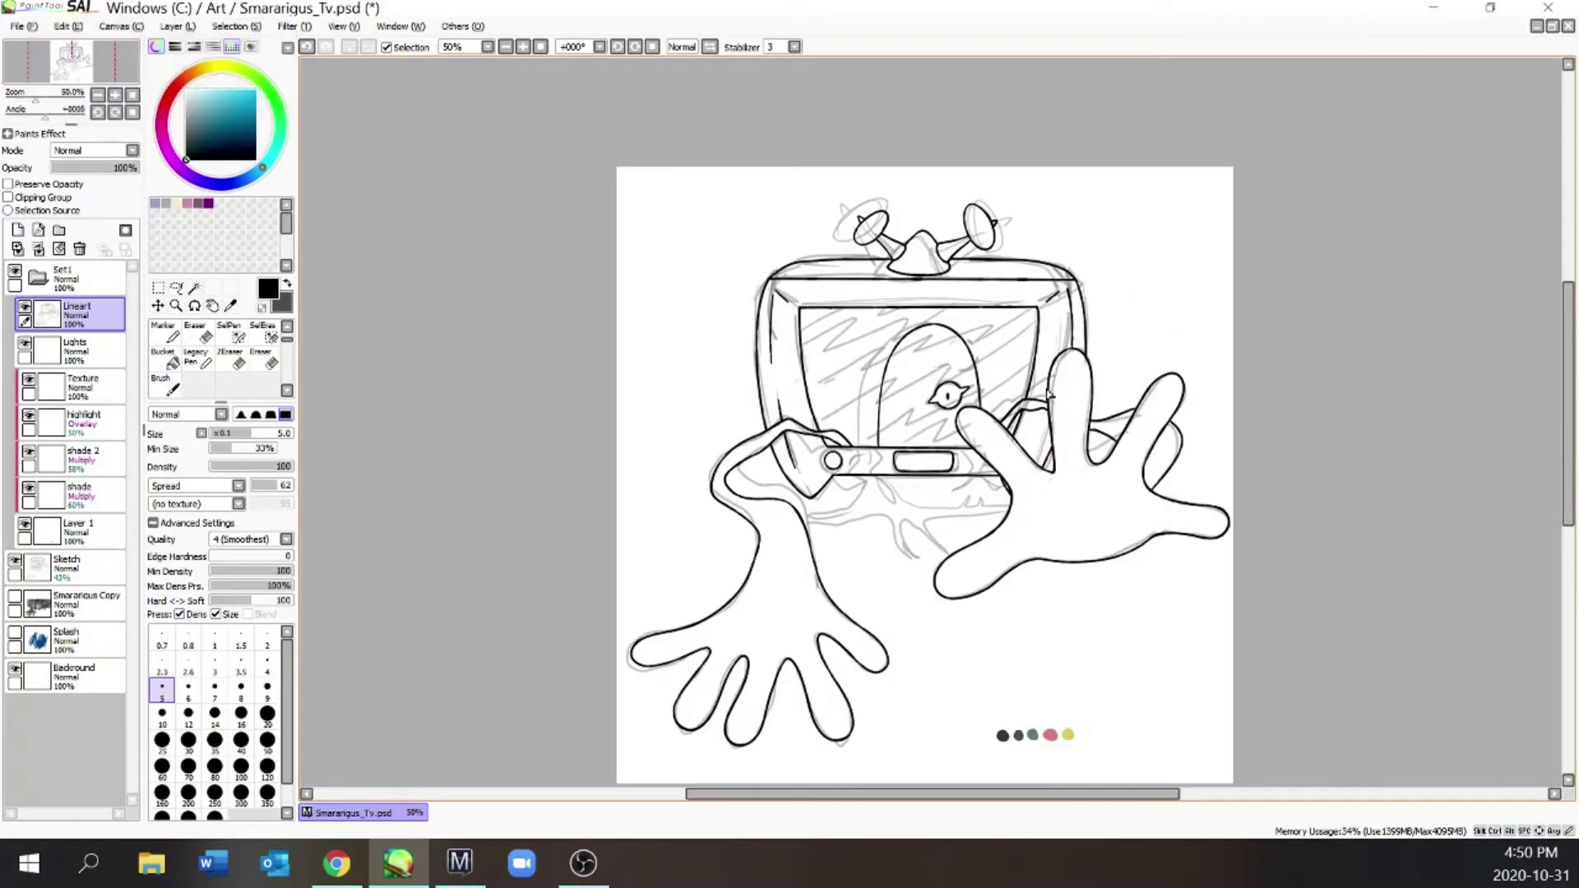
key(ctrl+z)
Ink the strap crossing the control bar beside the vent panel and the hooked tendril hanging below it
key(ctrl+plus)
key(ctrl+plus)
drag(701, 386, 684, 415)
mouse_move(724, 339)
mouse_down()
mouse_move(744, 421)
mouse_move(658, 514)
mouse_move(492, 533)
mouse_up()
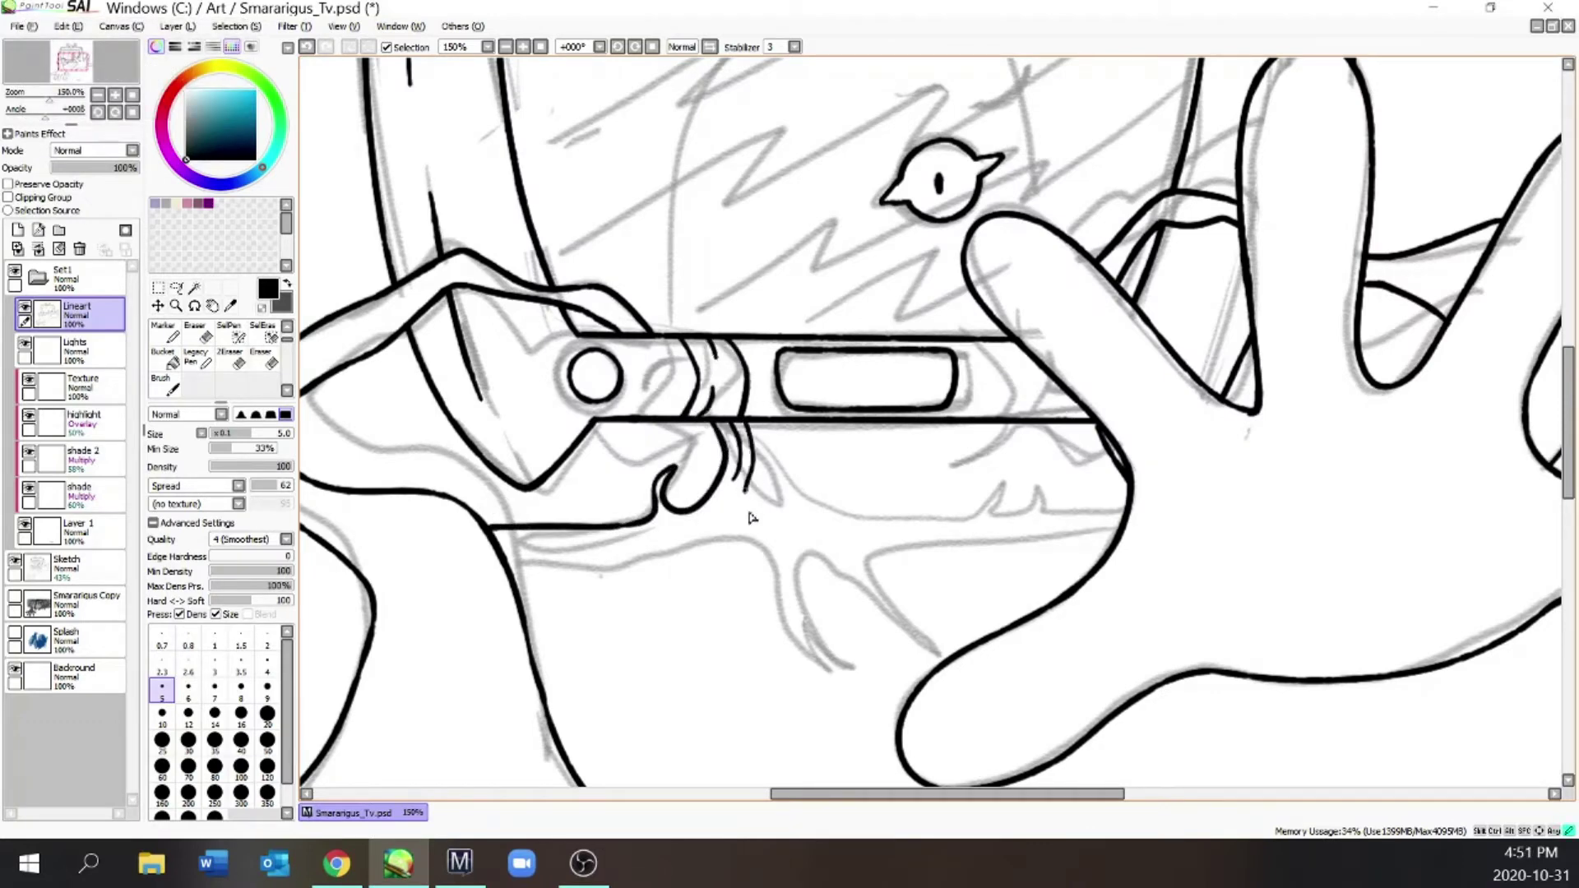
Ink the branching tendril outline beneath the TV, with its hooked tips, from the open hand back to the opposite arm
drag(744, 478, 1020, 497)
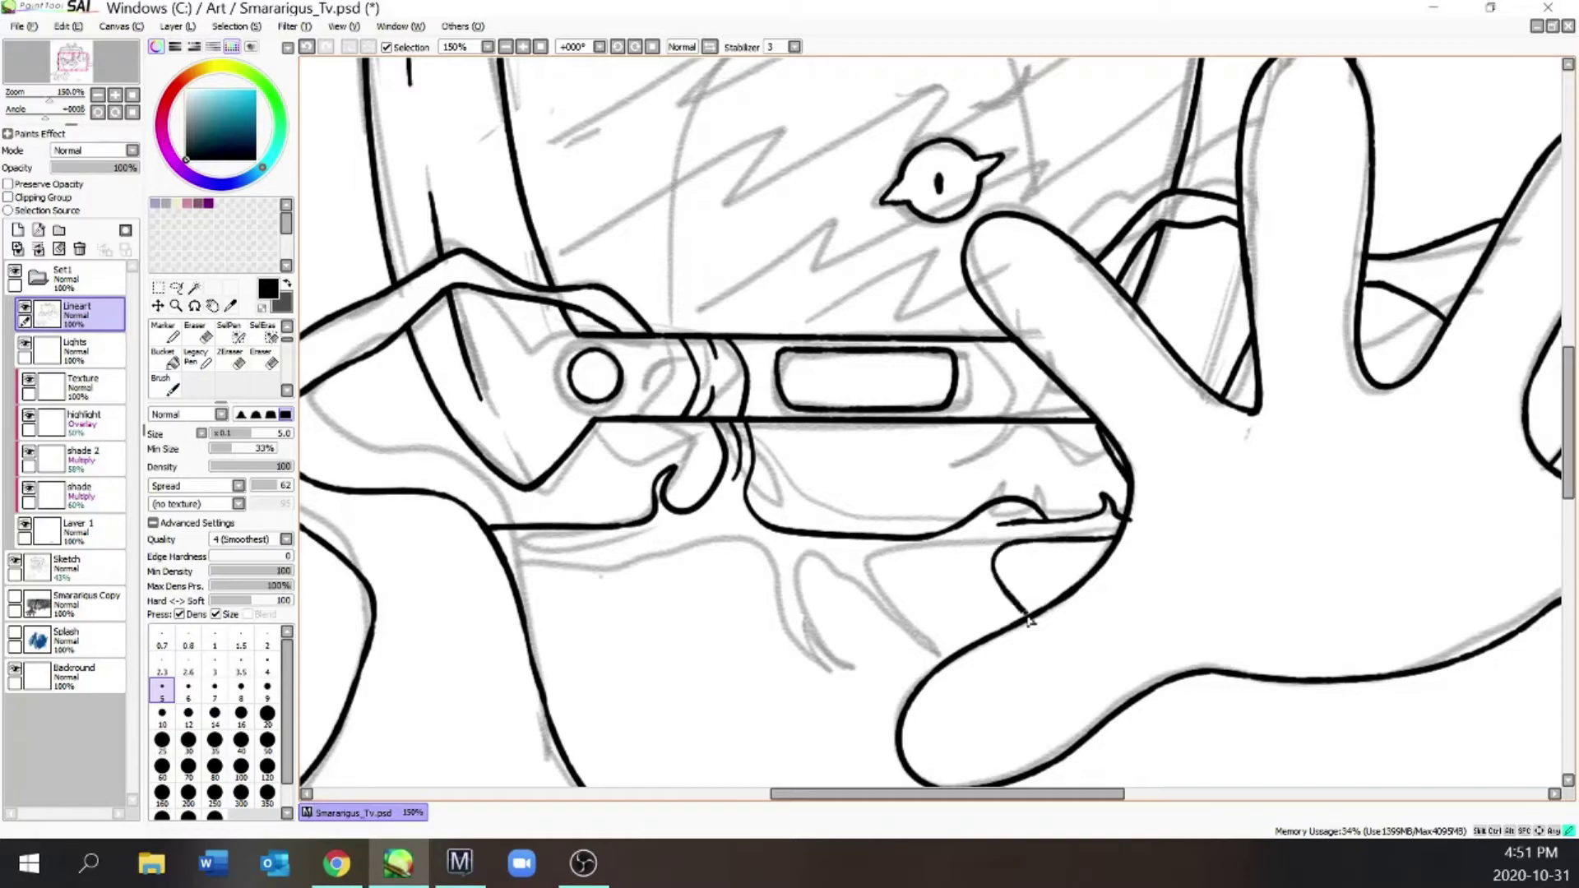
mouse_move(971, 645)
mouse_down()
mouse_move(851, 584)
mouse_move(879, 631)
mouse_move(795, 639)
mouse_up()
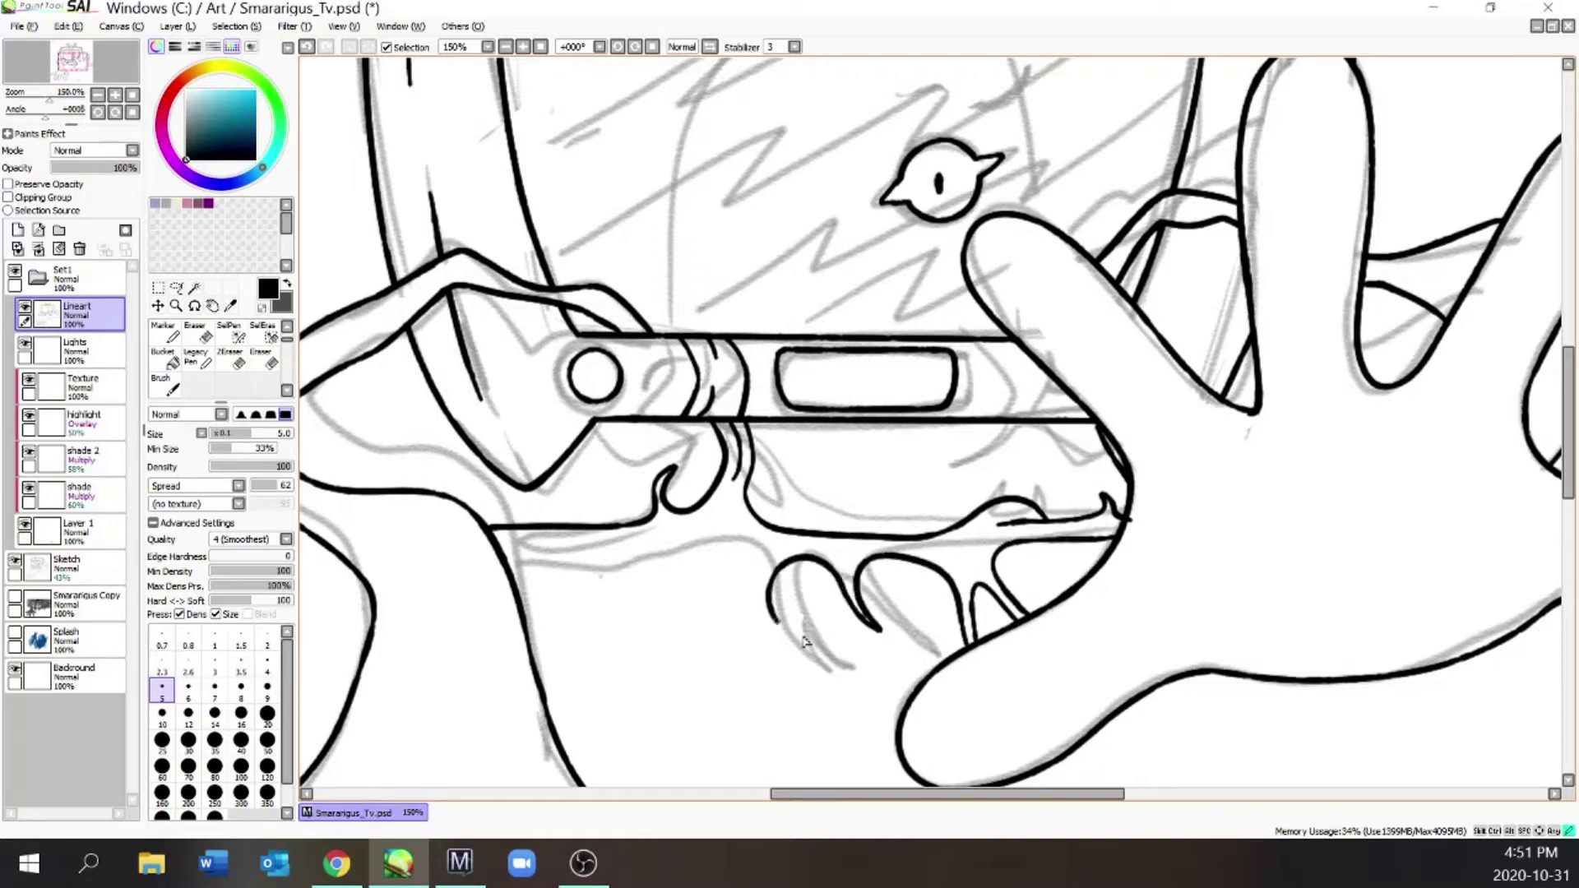
drag(758, 575, 573, 632)
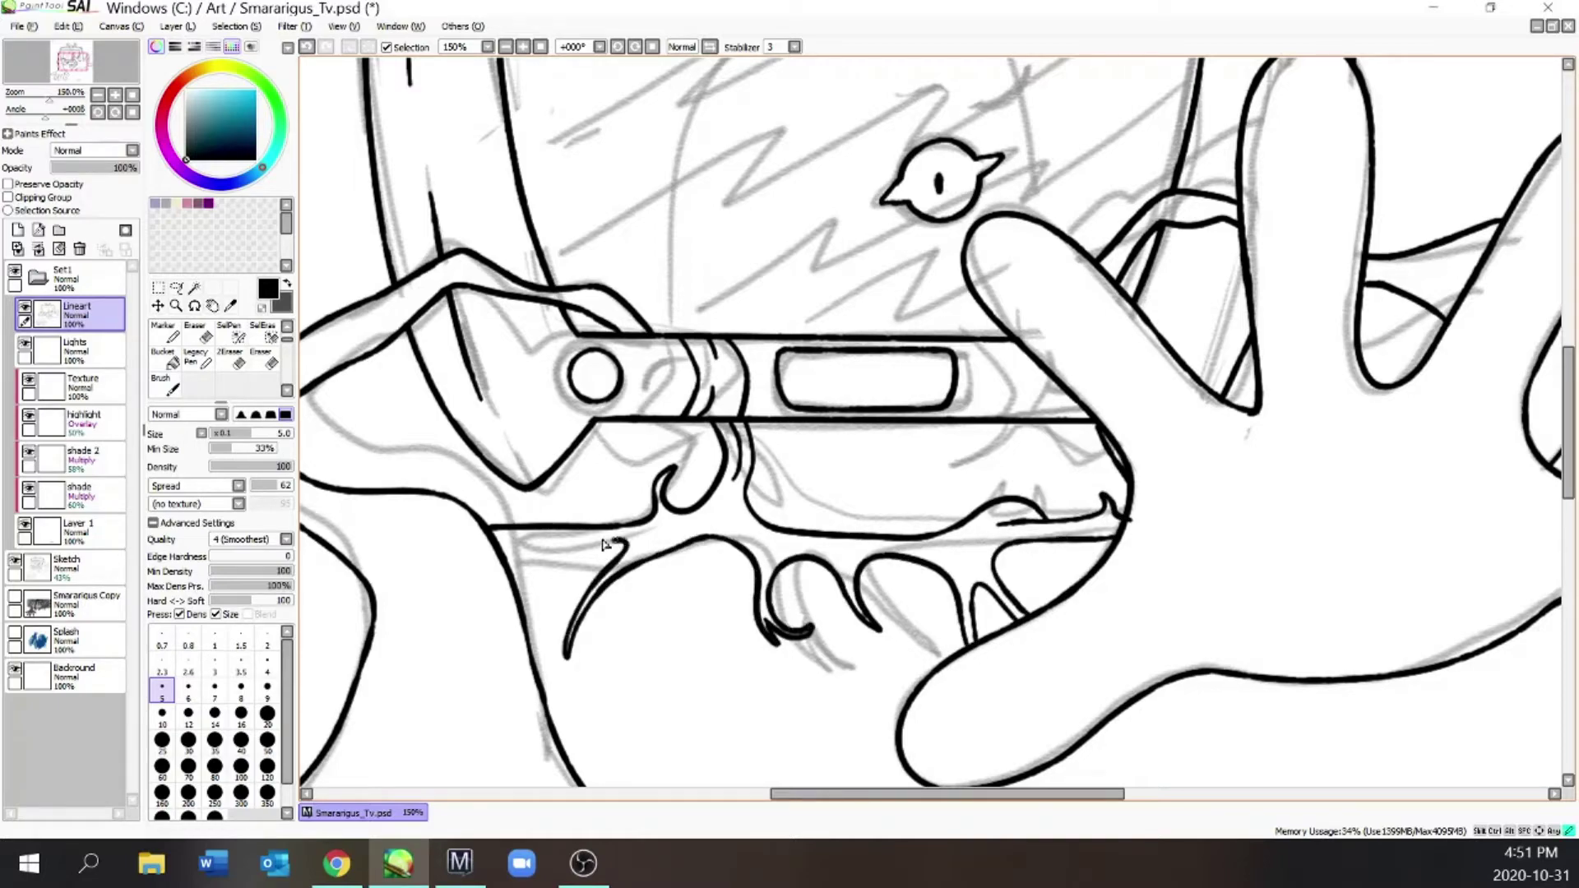
drag(613, 540, 496, 540)
Ink the second strap on the control bar beside the open hand and the small curled tendril below it
scroll(521, 510, down, 4)
scroll(954, 454, up, 4)
mouse_move(881, 384)
mouse_down()
mouse_move(905, 435)
mouse_move(896, 460)
mouse_move(916, 426)
mouse_up()
drag(936, 414, 934, 463)
key(ctrl+z)
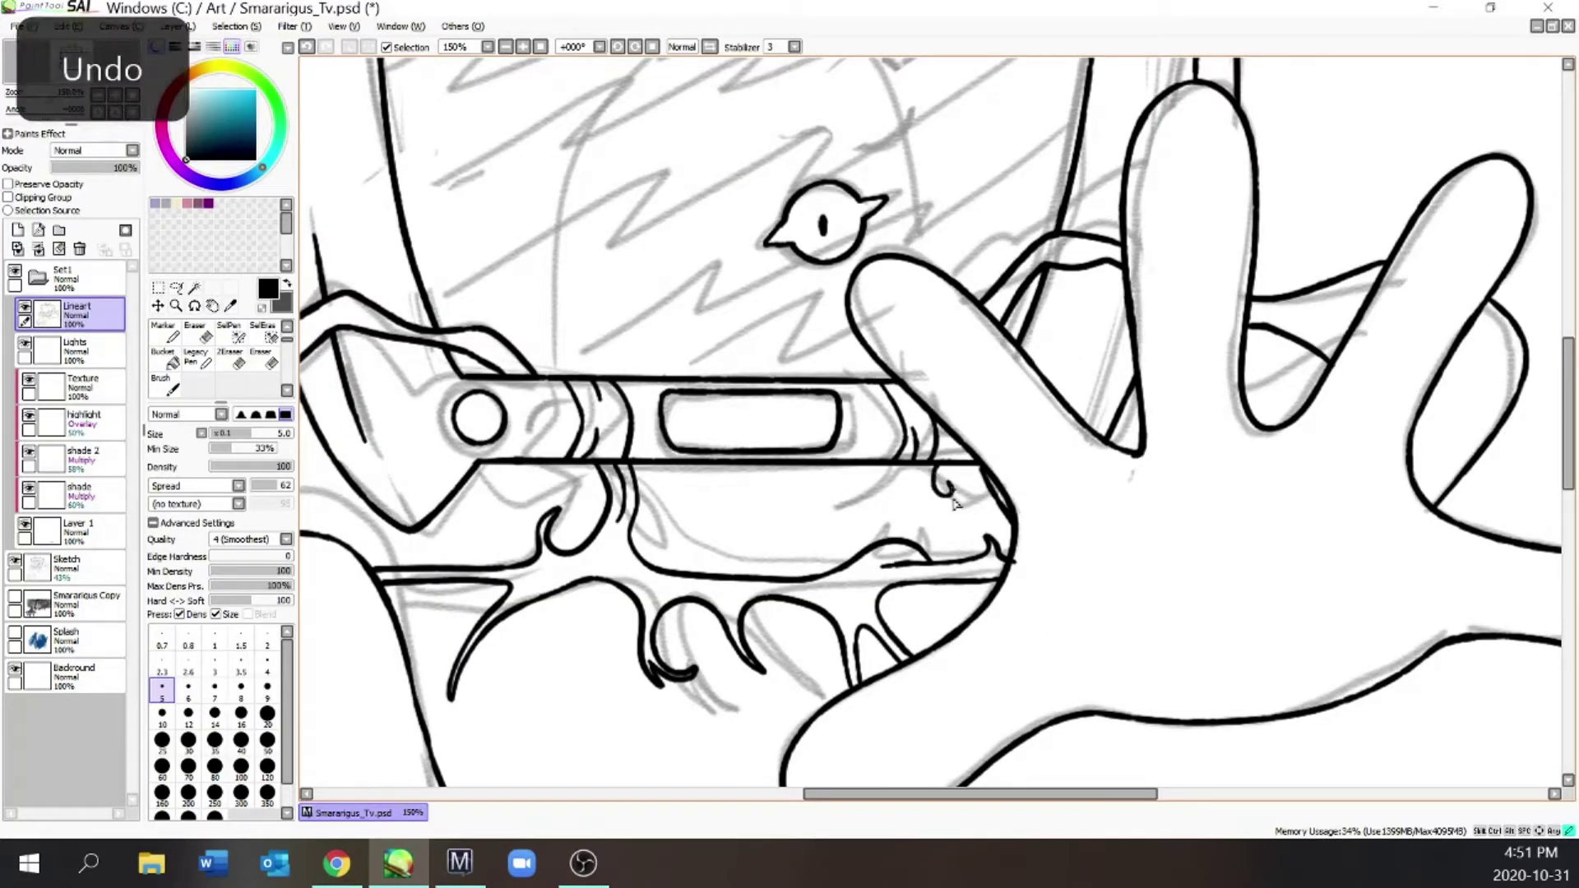
Hide the Sketch layer and check the whole character's lineart
key(ctrl+minus)
key(ctrl+minus)
scroll(1571, 432, up, 2)
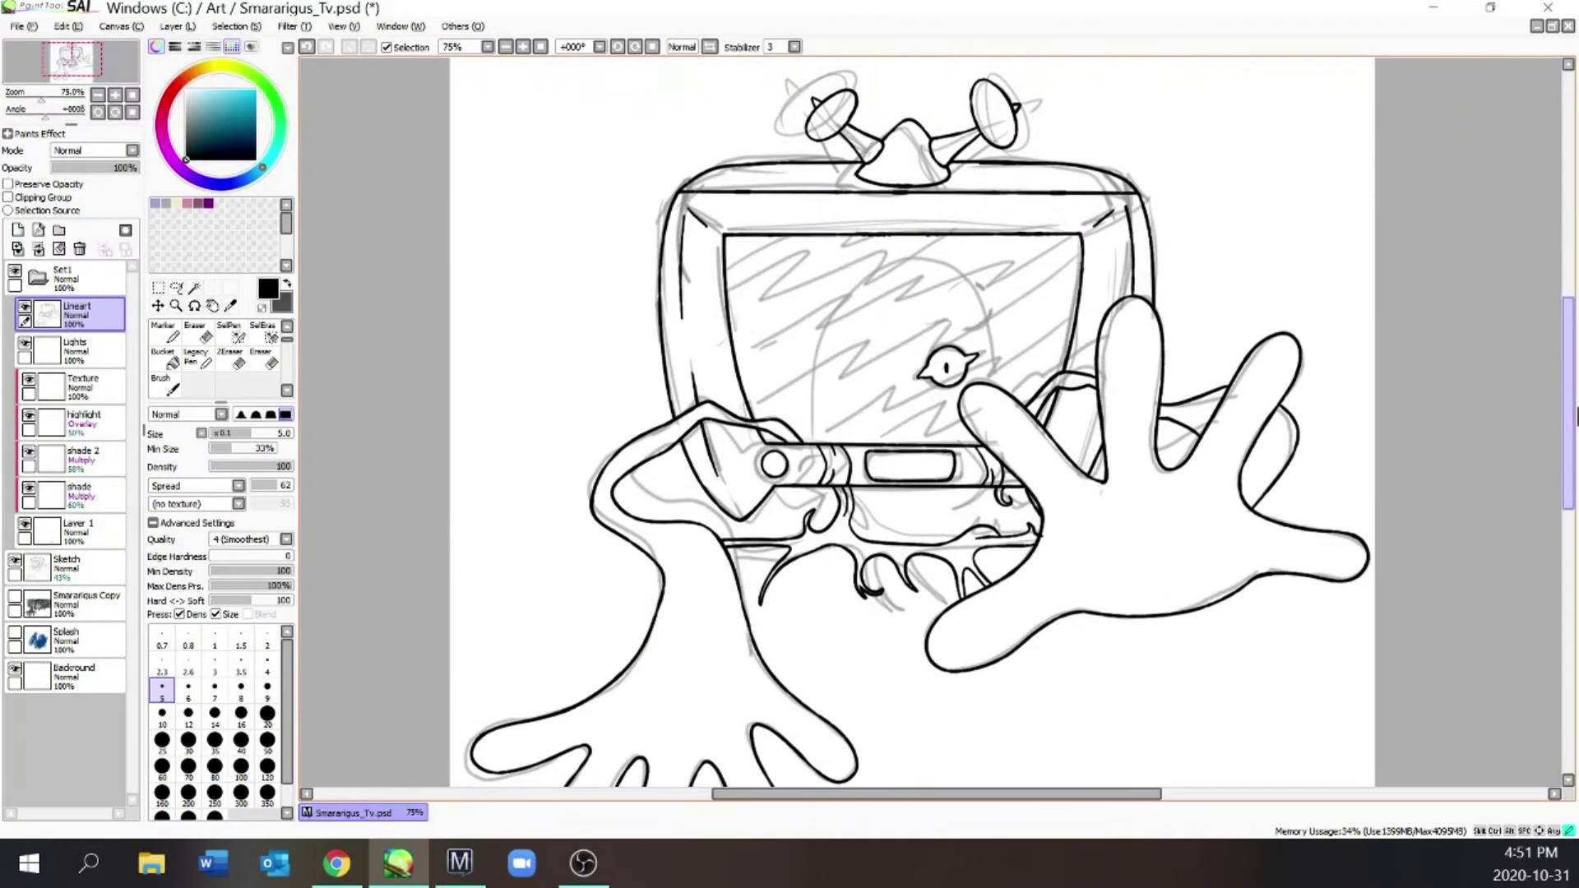
key(ctrl+minus)
click(15, 559)
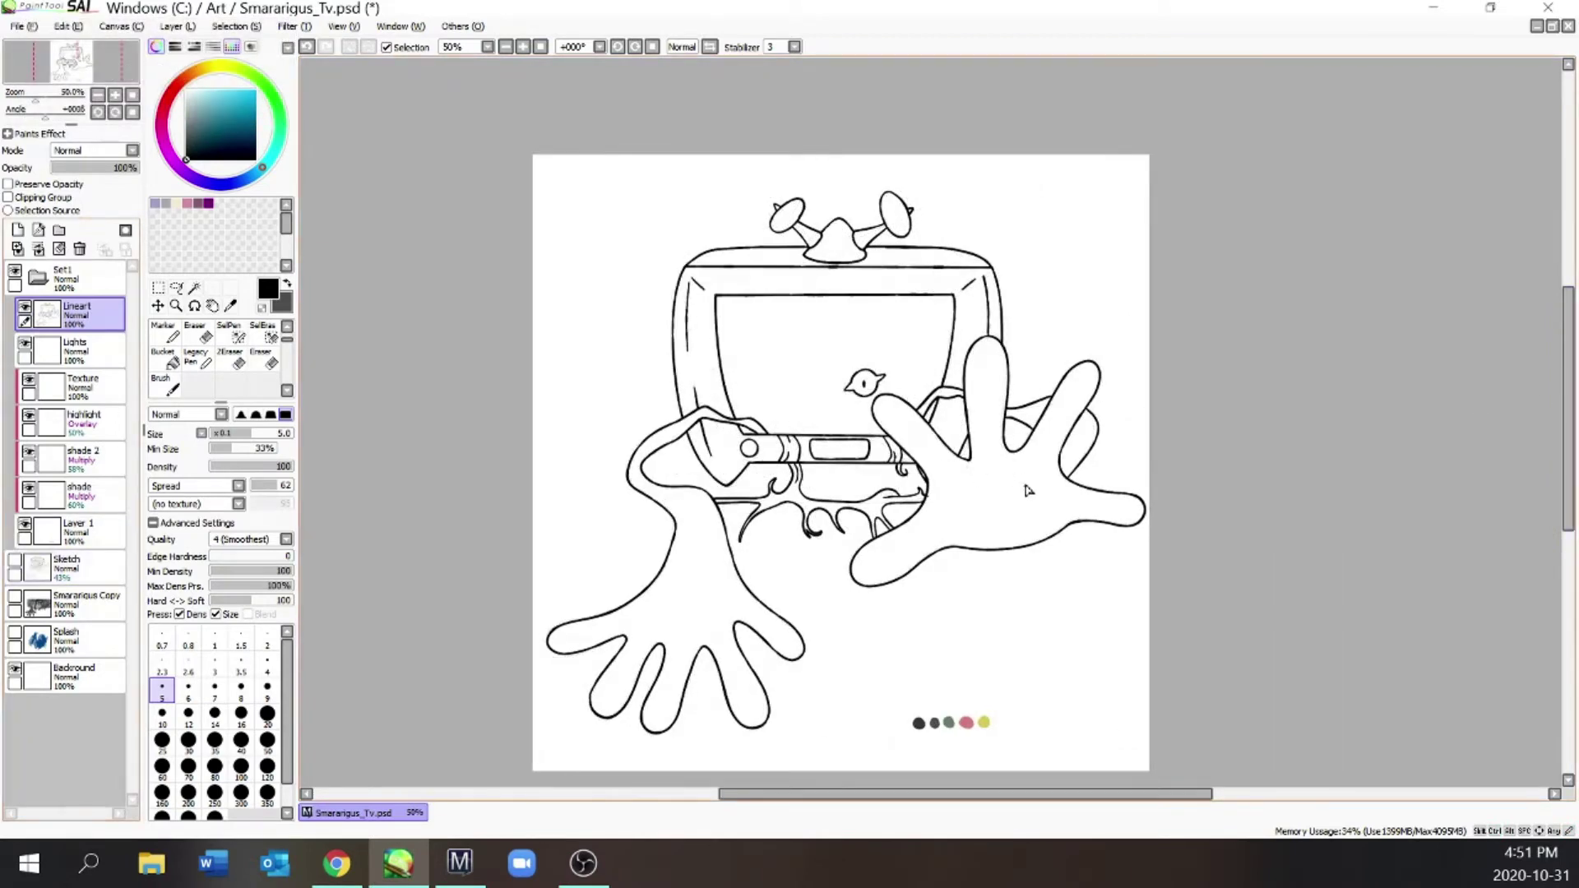
scroll(1417, 377, down, 1)
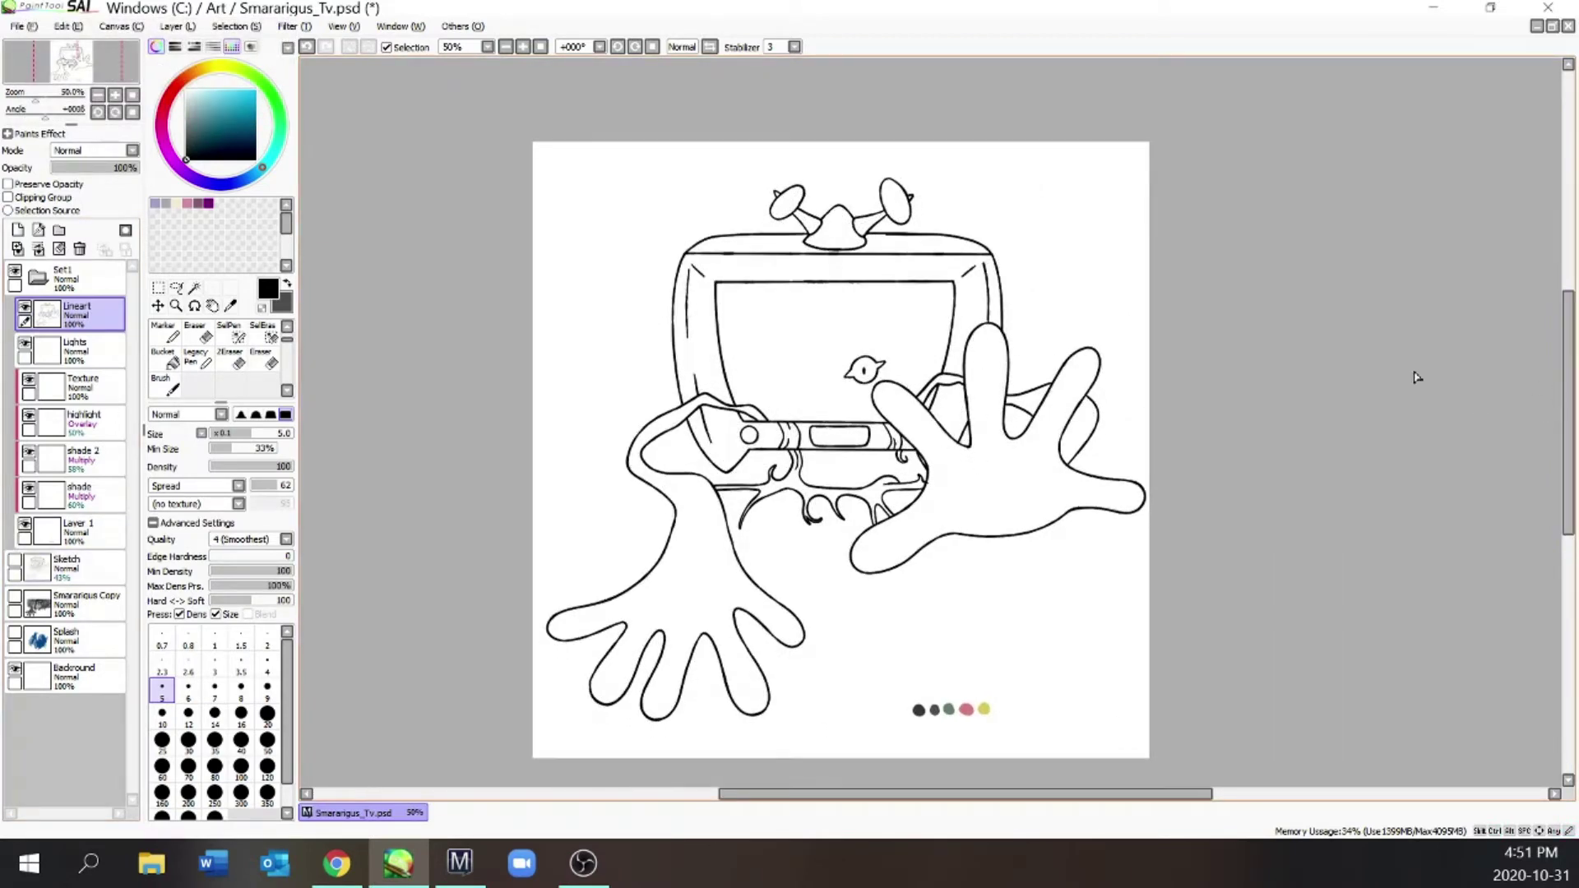
Mirror the canvas view and erase the antenna dish on the left with the Eraser at size 25
key(h)
scroll(1097, 187, up, 4)
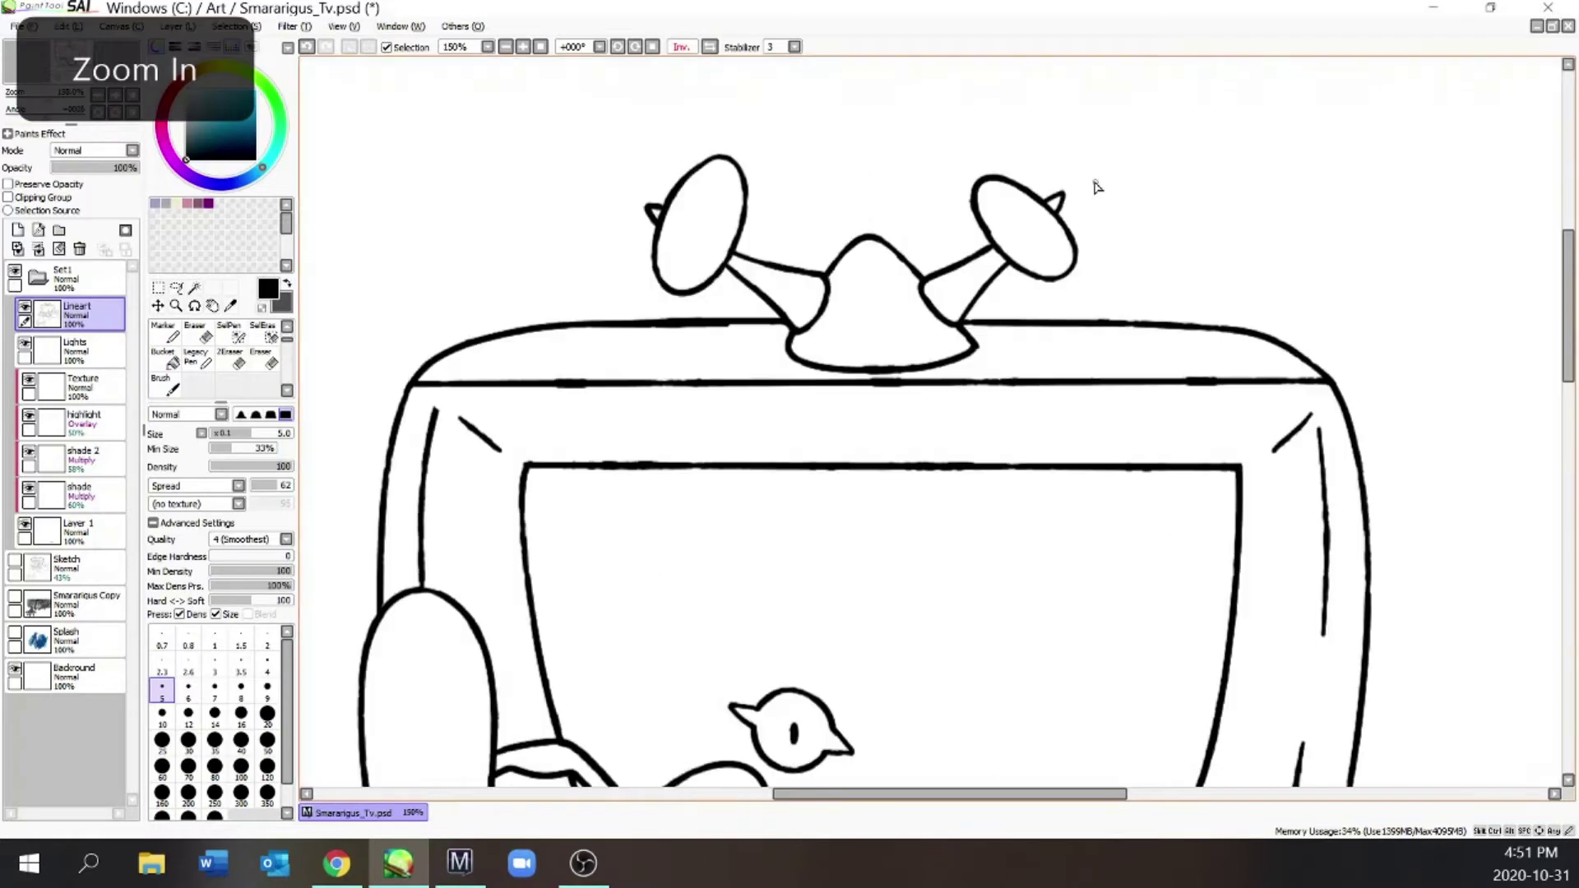
key(e)
key(bracketright)
key(bracketright)
key(bracketright)
mouse_move(550, 171)
mouse_down()
mouse_move(508, 235)
mouse_move(575, 300)
mouse_move(606, 158)
mouse_move(581, 148)
mouse_up()
Lasso the remaining antenna dish, duplicate it, flip the copy horizontally and place it on the bare antenna arm
click(177, 286)
drag(997, 324, 1001, 328)
key(ctrl+c)
key(ctrl+v)
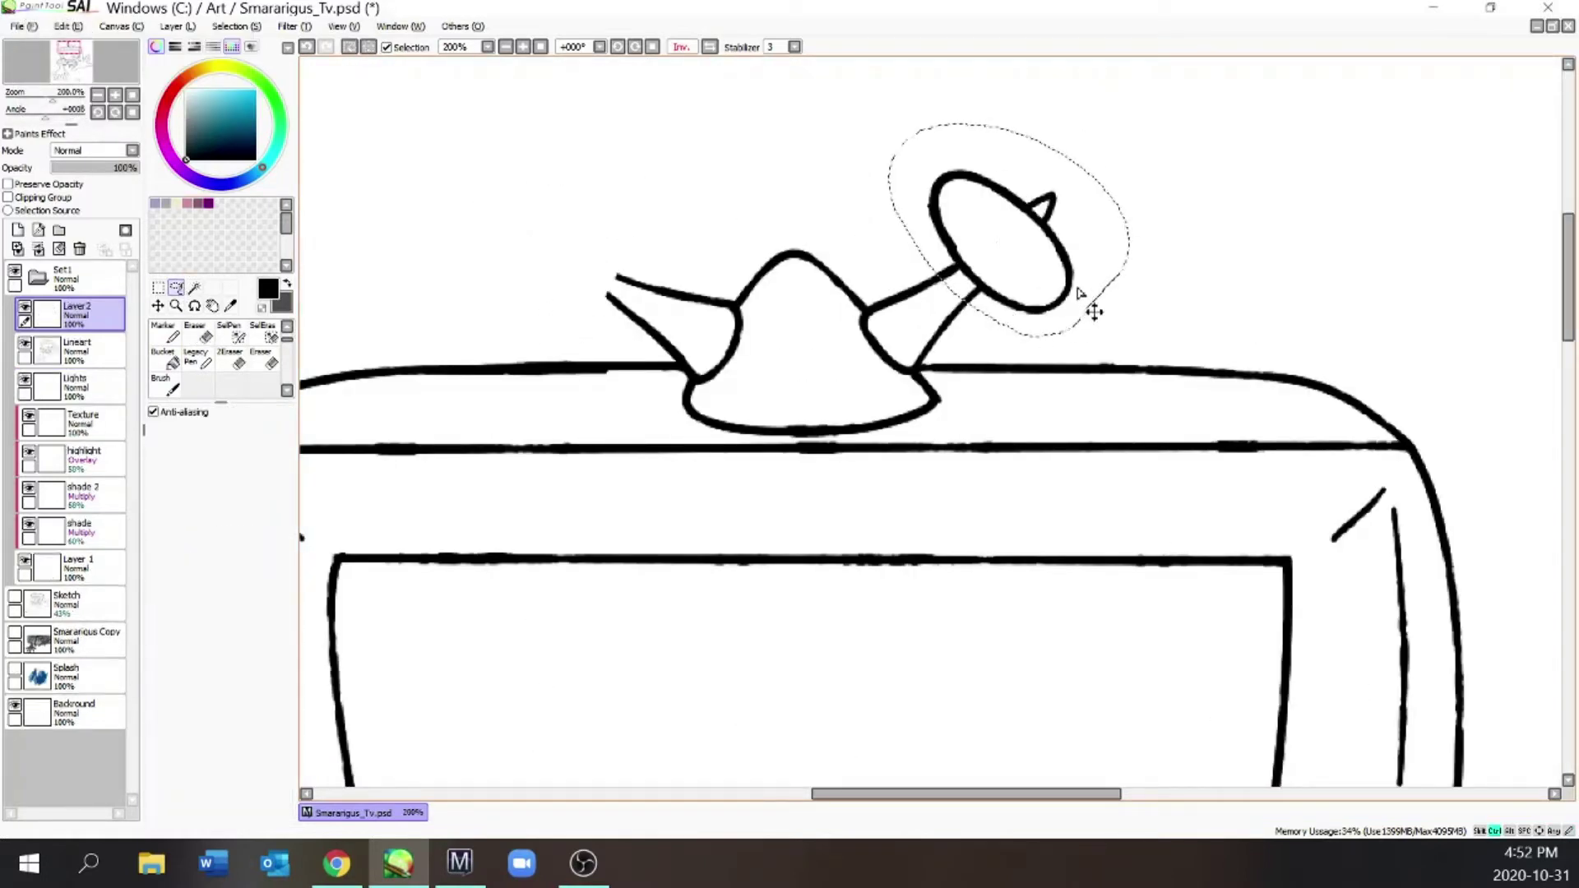
key(ctrl+t)
click(242, 586)
mouse_move(979, 274)
mouse_down()
mouse_move(571, 297)
mouse_move(652, 290)
mouse_up()
key(Return)
key(ctrl+d)
Erase the antenna arm's line end inside the copied dish on the Lineart layer and merge the copy down into it
key(e)
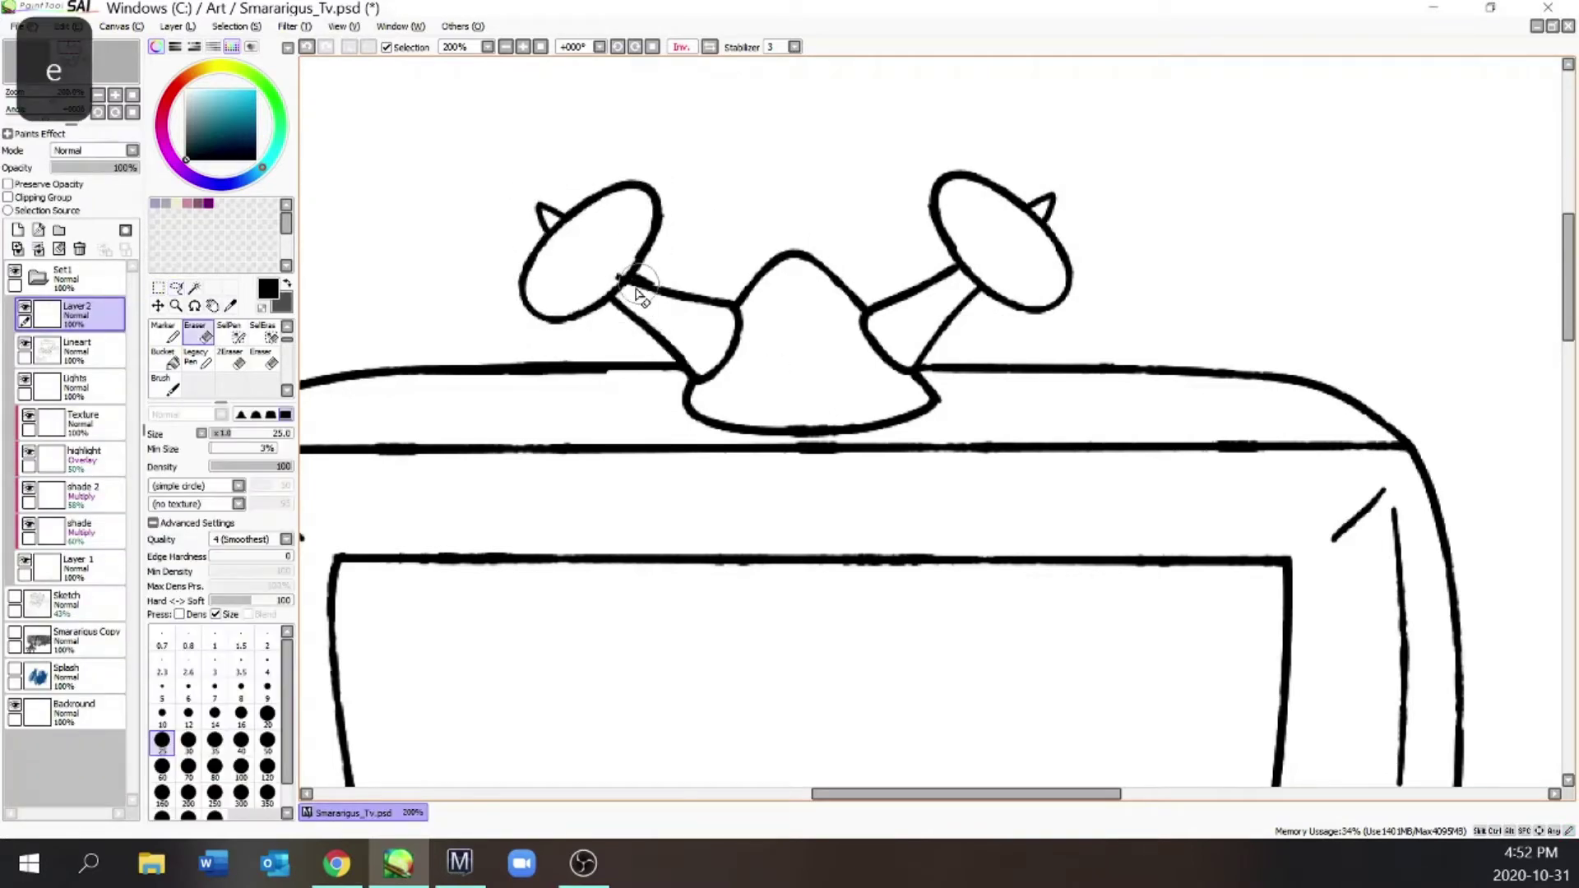
ctrl+shift+click(646, 324)
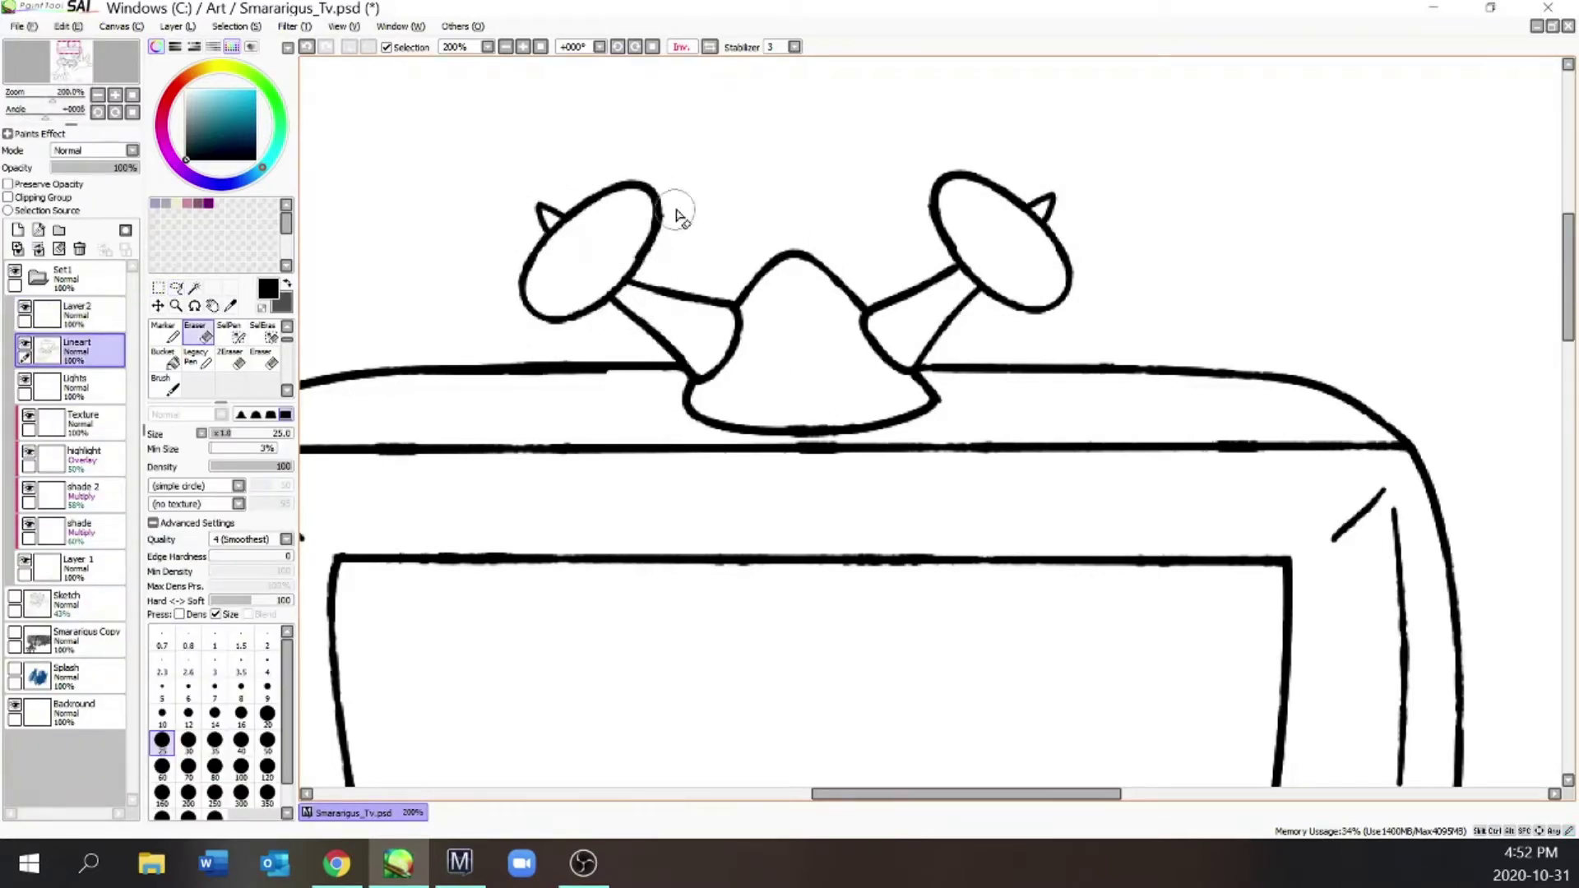
click(86, 314)
click(38, 249)
Return the canvas to its unmirrored view and bring the whole character into sight
click(709, 47)
key(Page_Down)
key(Page_Down)
key(Page_Down)
key(Page_Down)
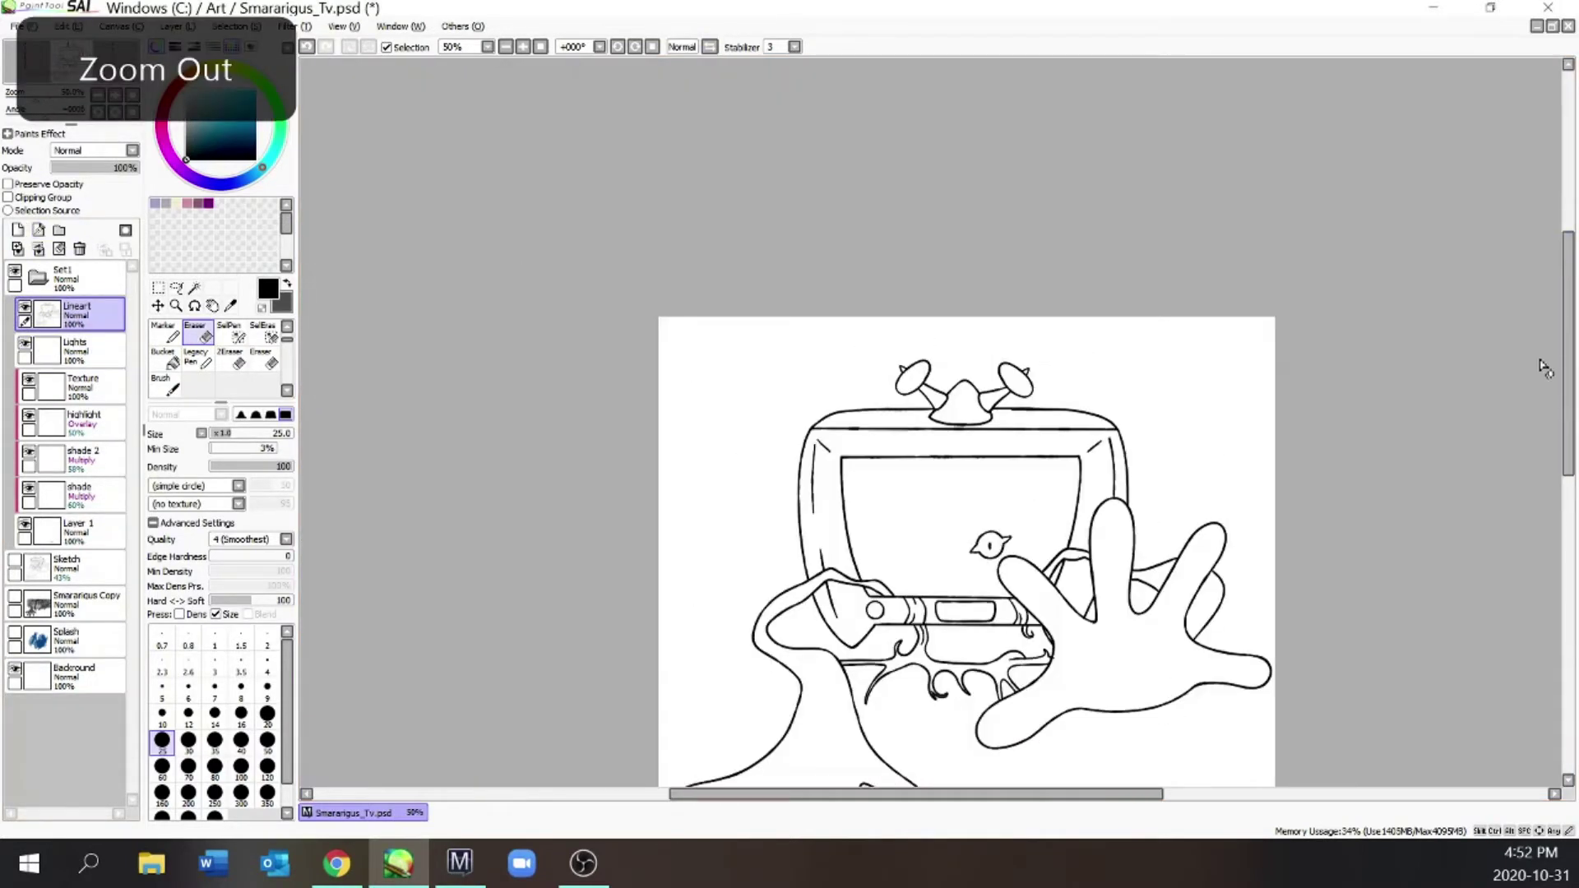
scroll(1072, 776, down, 3)
drag(1085, 793, 1165, 794)
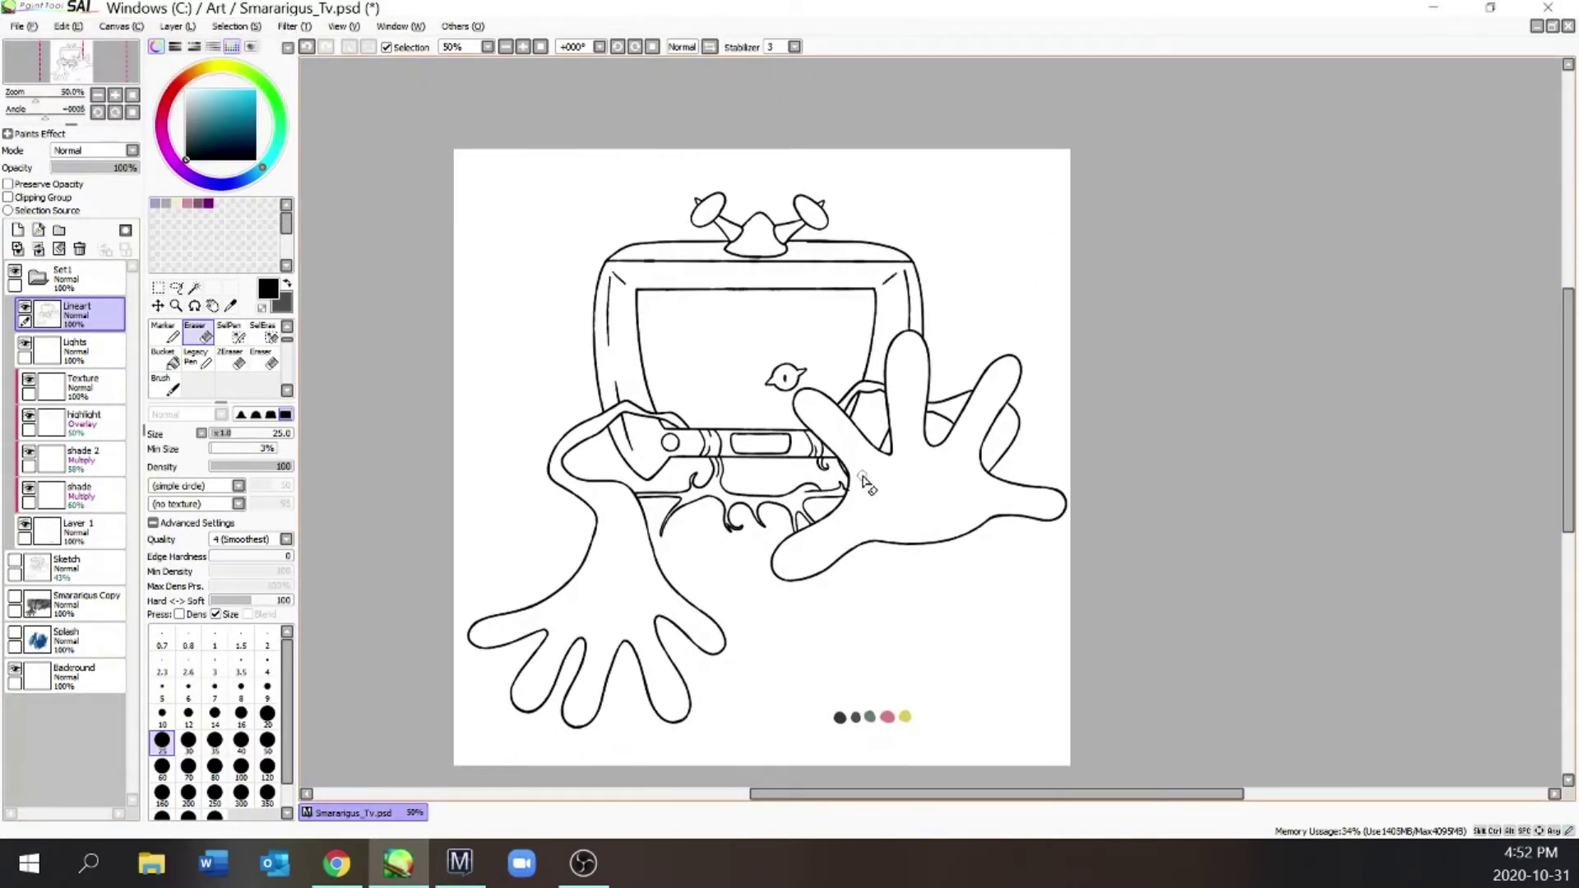
Ink an outer ring around the round knob and a narrow horizontal slot in its centre
key(ctrl+plus)
key(ctrl+plus)
key(ctrl+plus)
key(e)
mouse_move(652, 374)
mouse_down()
mouse_move(549, 419)
mouse_move(699, 469)
mouse_move(646, 355)
mouse_up()
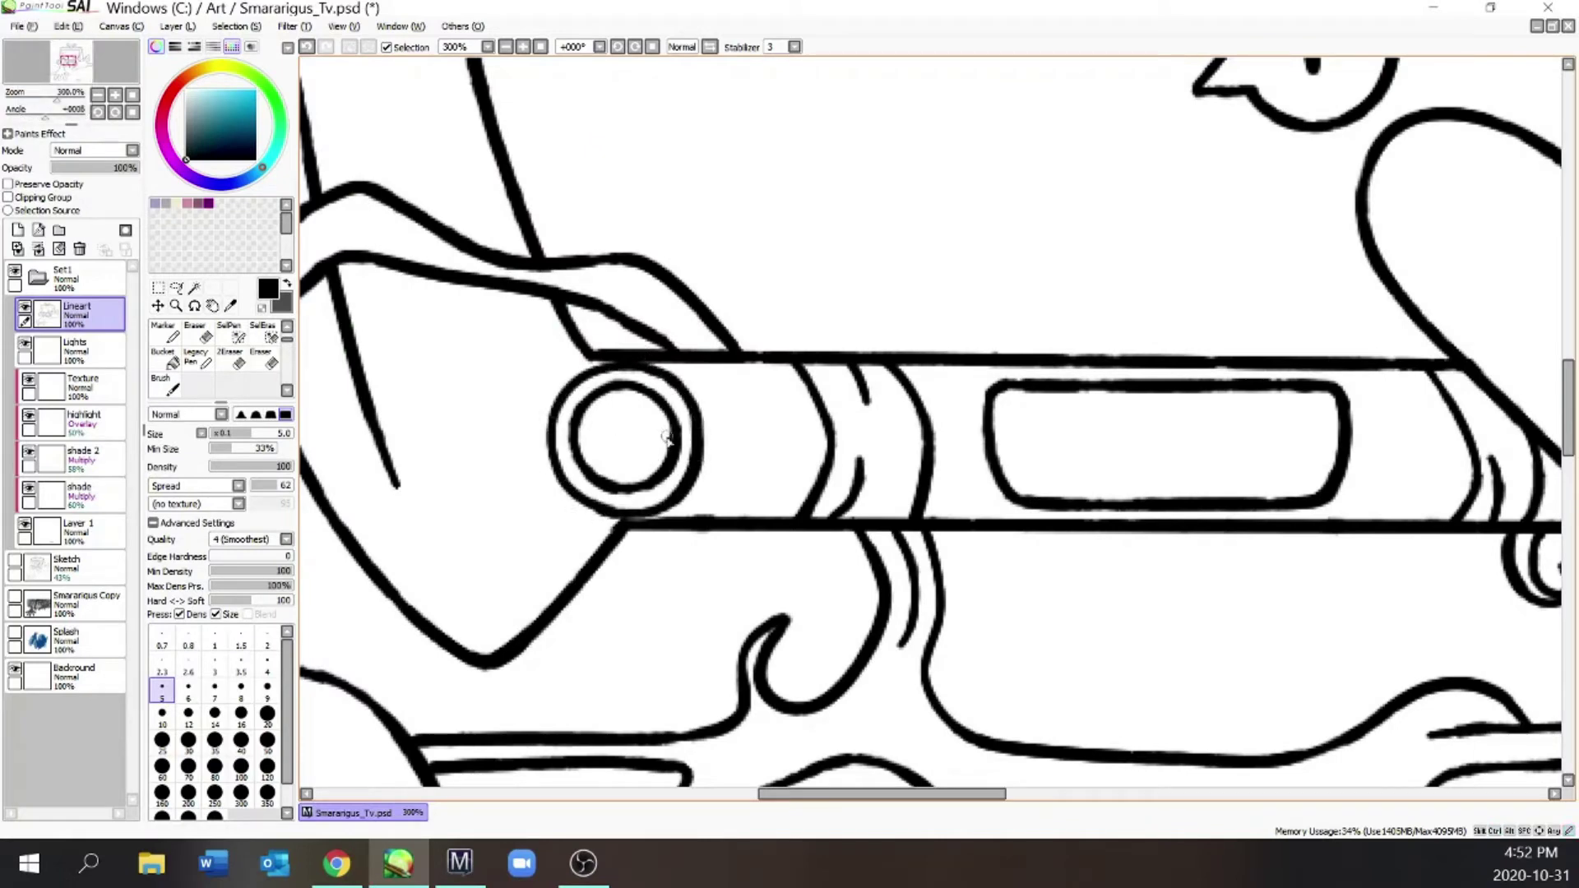
key(ctrl+z)
mouse_move(618, 448)
mouse_down()
mouse_move(668, 447)
mouse_move(594, 447)
mouse_move(665, 444)
mouse_up()
key(ctrl+minus)
key(ctrl+minus)
key(ctrl+minus)
key(ctrl+minus)
Ink two horizontal vent lines inside the rounded panel on the control bar
key(ctrl+plus)
key(ctrl+plus)
mouse_move(851, 396)
mouse_down()
mouse_move(562, 396)
mouse_move(851, 403)
mouse_up()
key(ctrl+z)
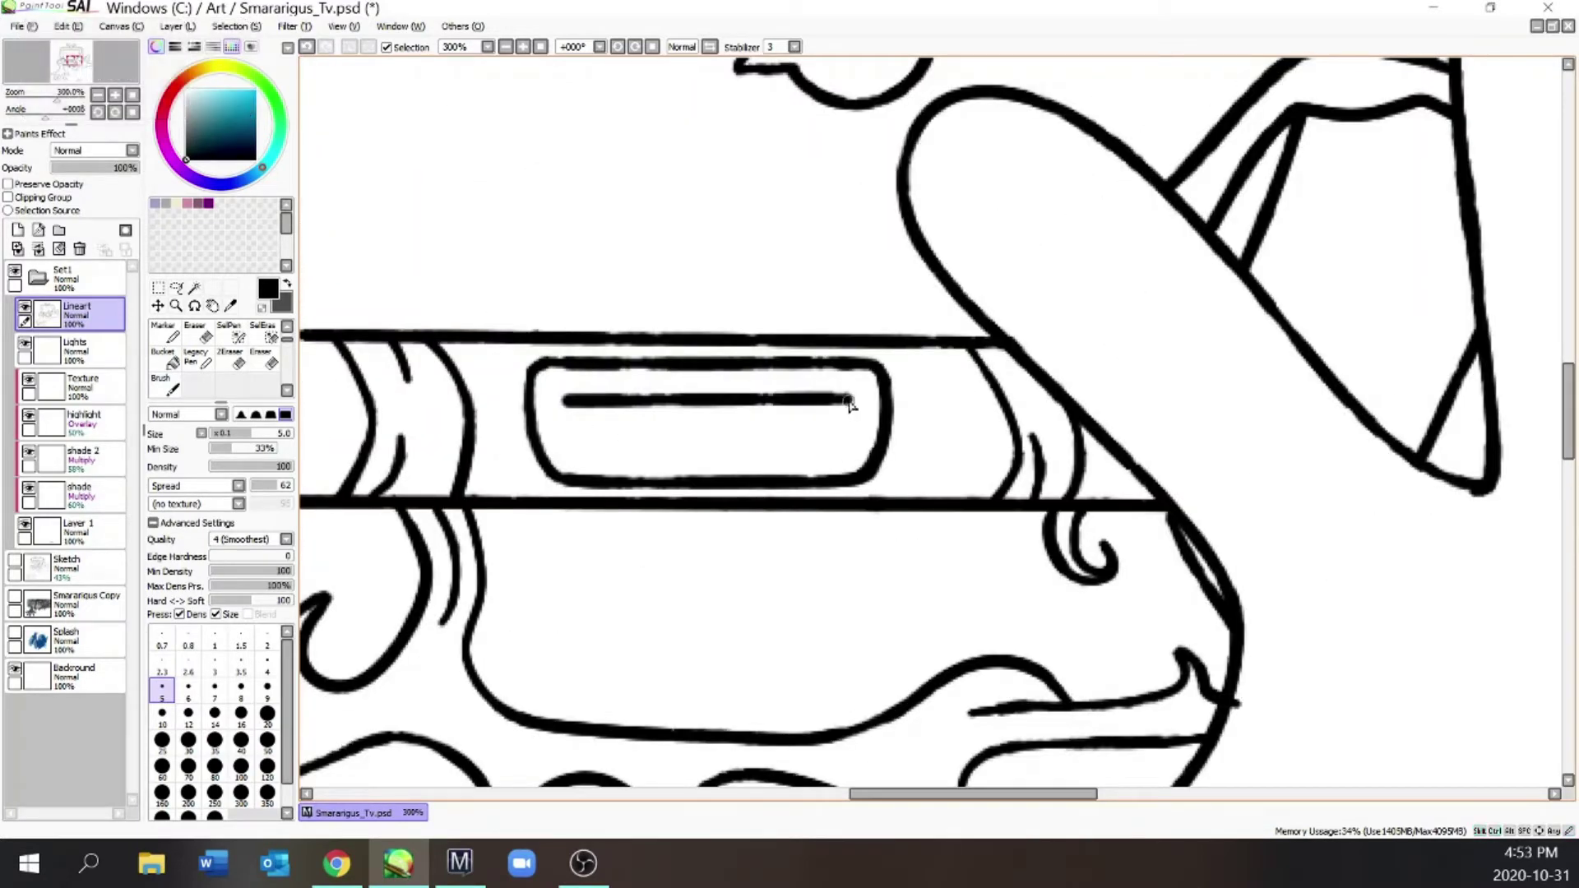
drag(567, 449, 851, 448)
key(ctrl+minus)
key(ctrl+minus)
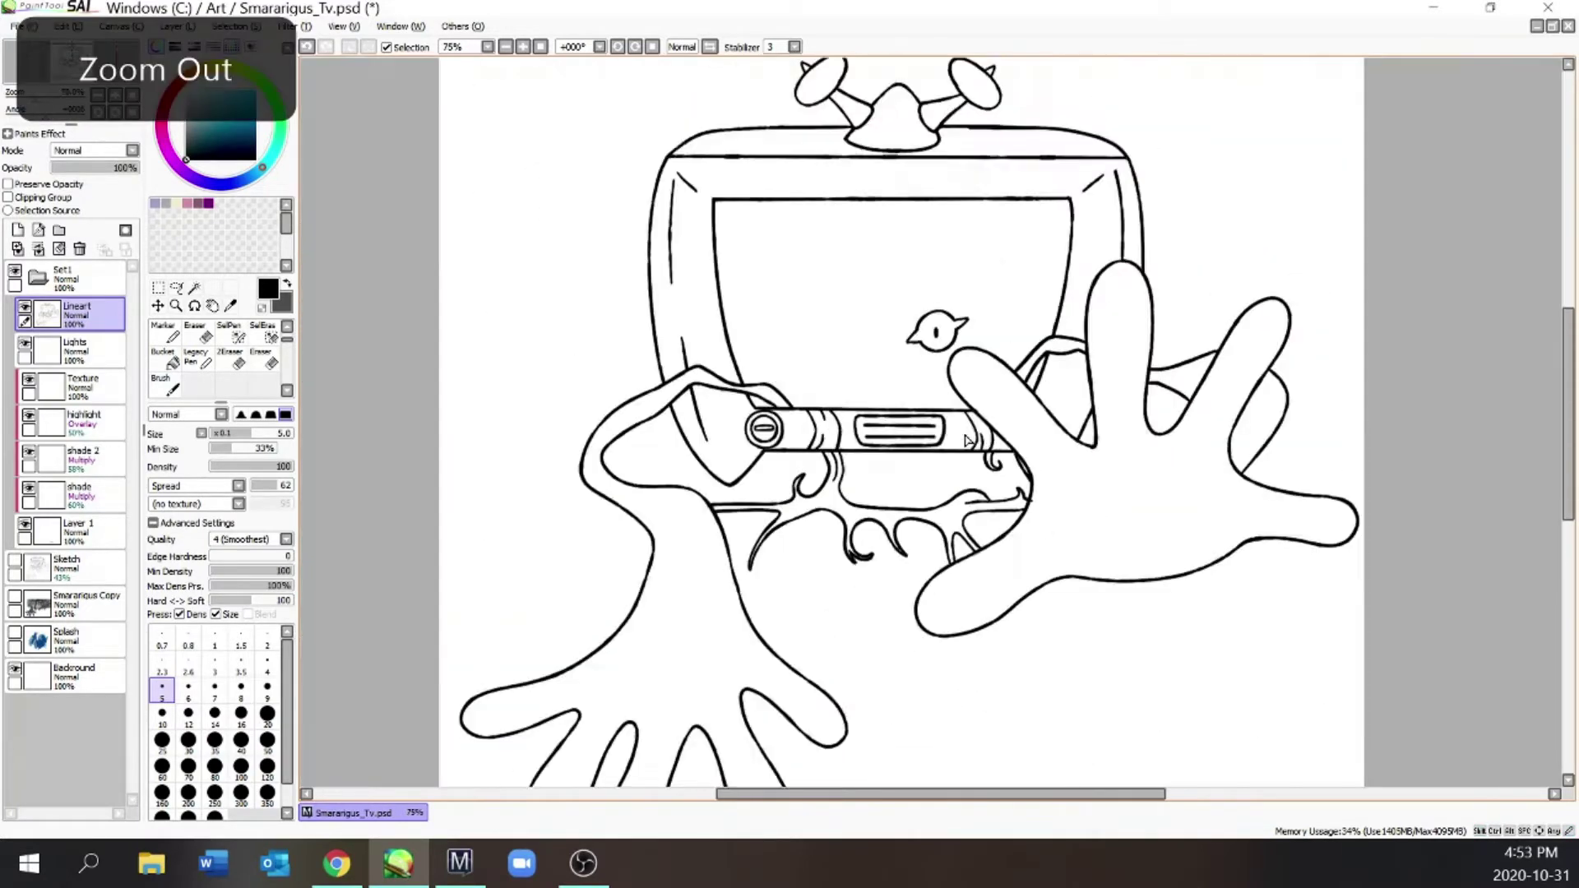
Save Smararigus_Tv.psd and close the document
key(ctrl+minus)
drag(1012, 796, 1041, 725)
key(ctrl+s)
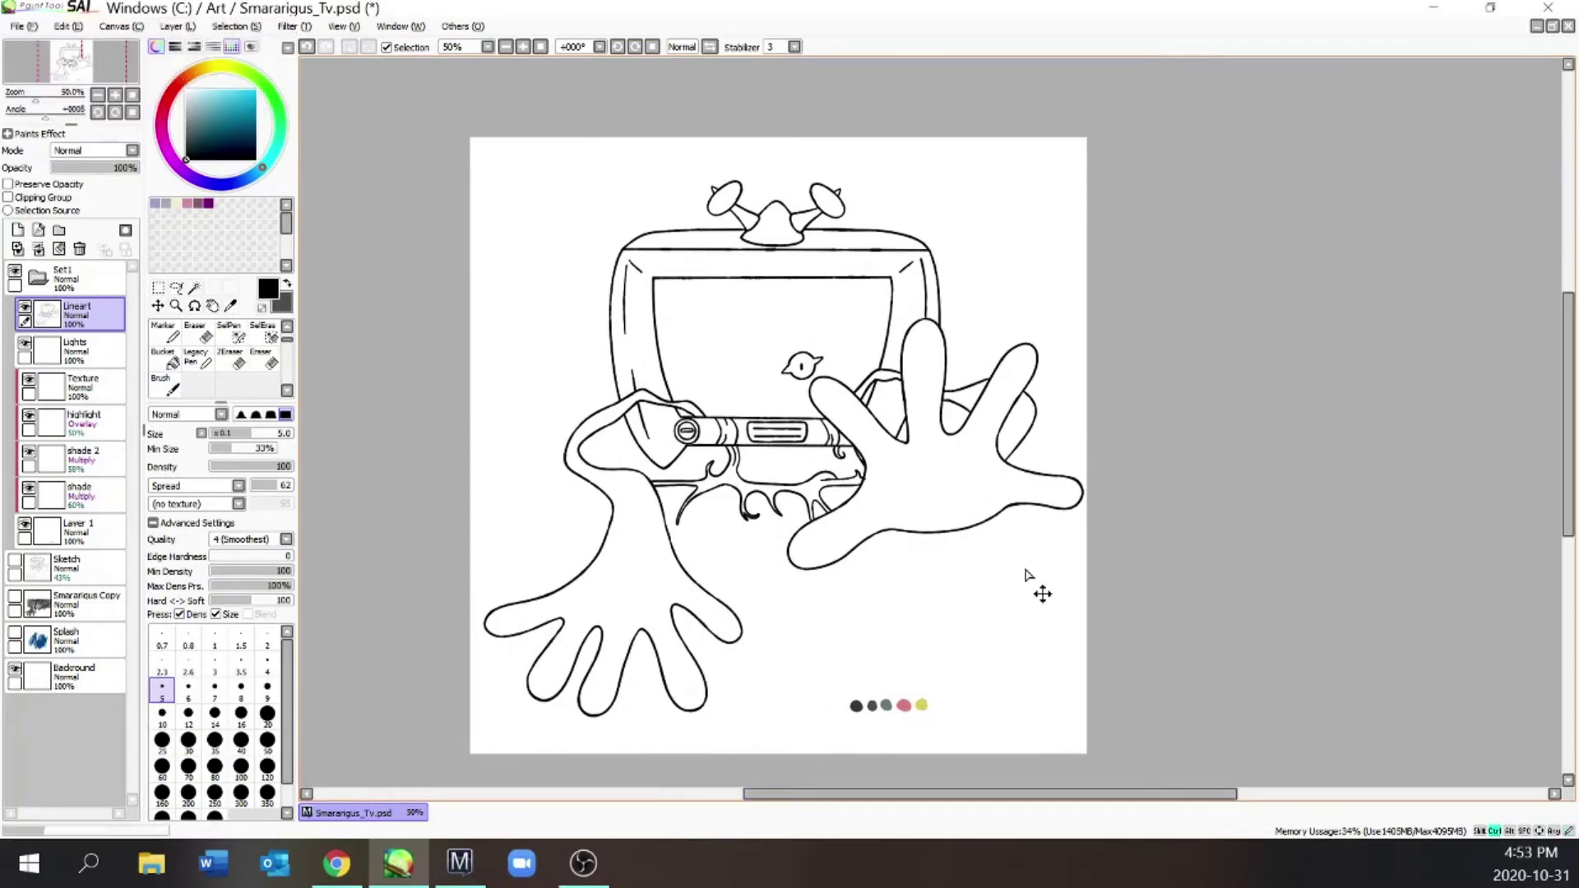
click(1568, 27)
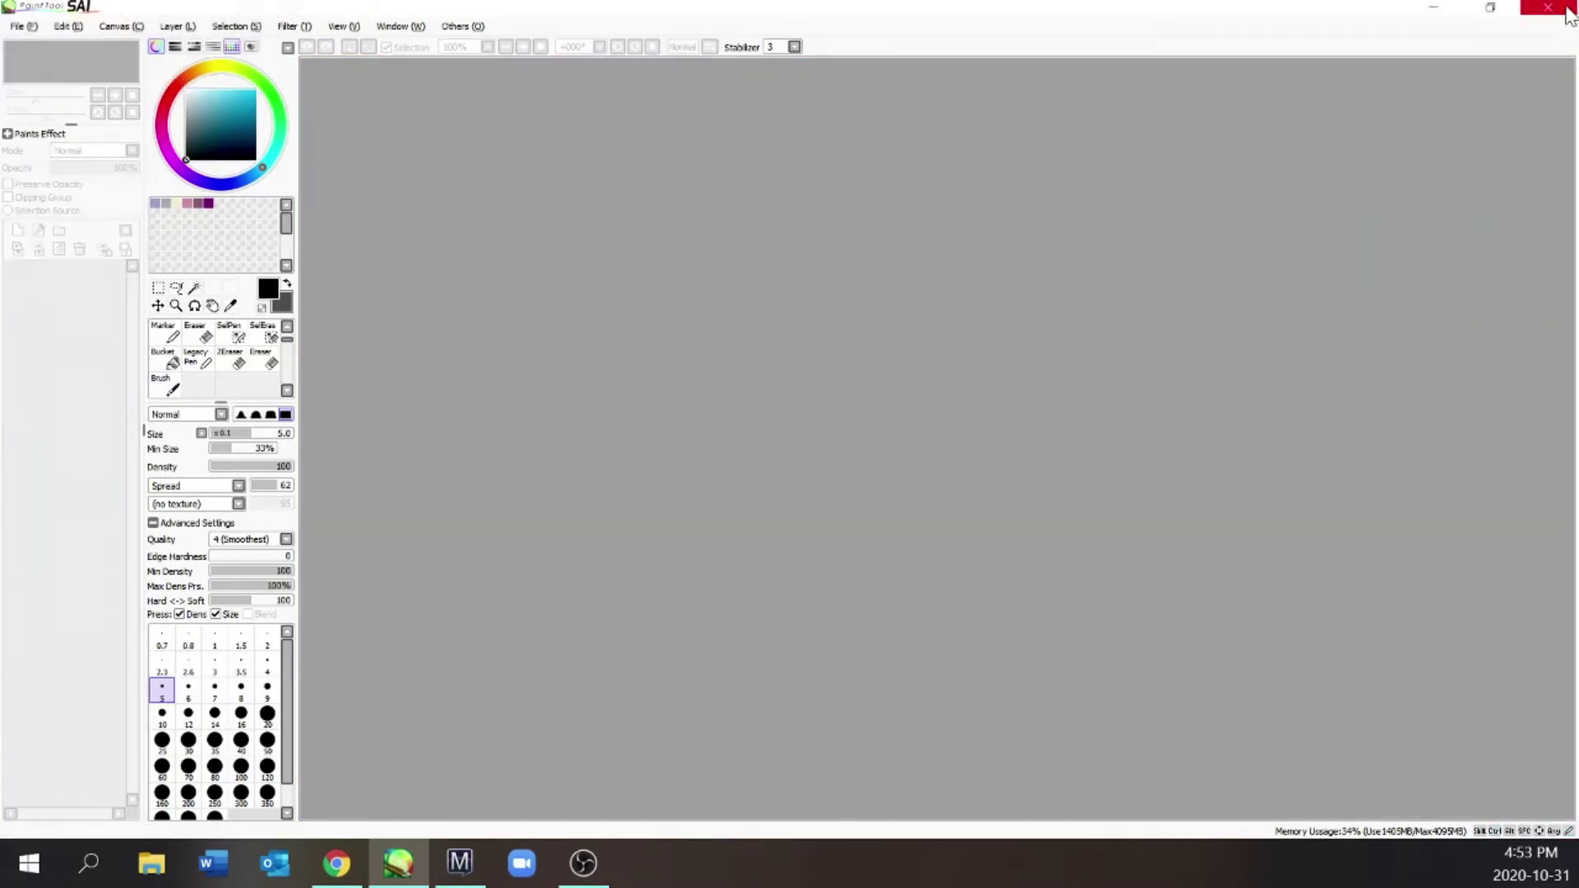
Switch to Manga Studio and open Smararigus_Tv.psd from the Art folder
click(460, 862)
click(17, 21)
click(53, 101)
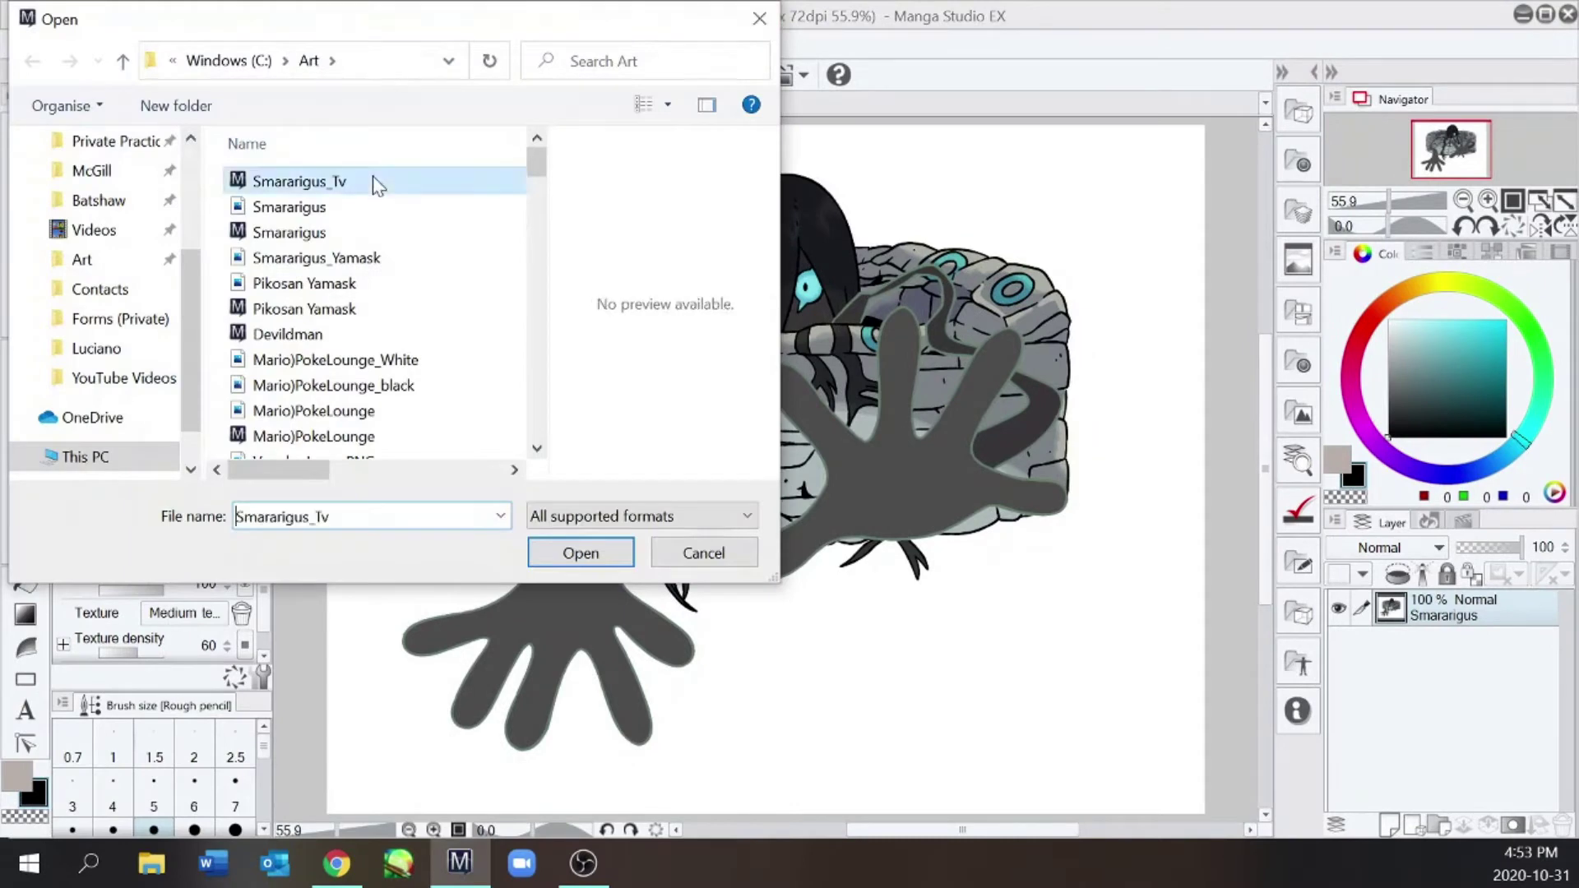
double_click(370, 181)
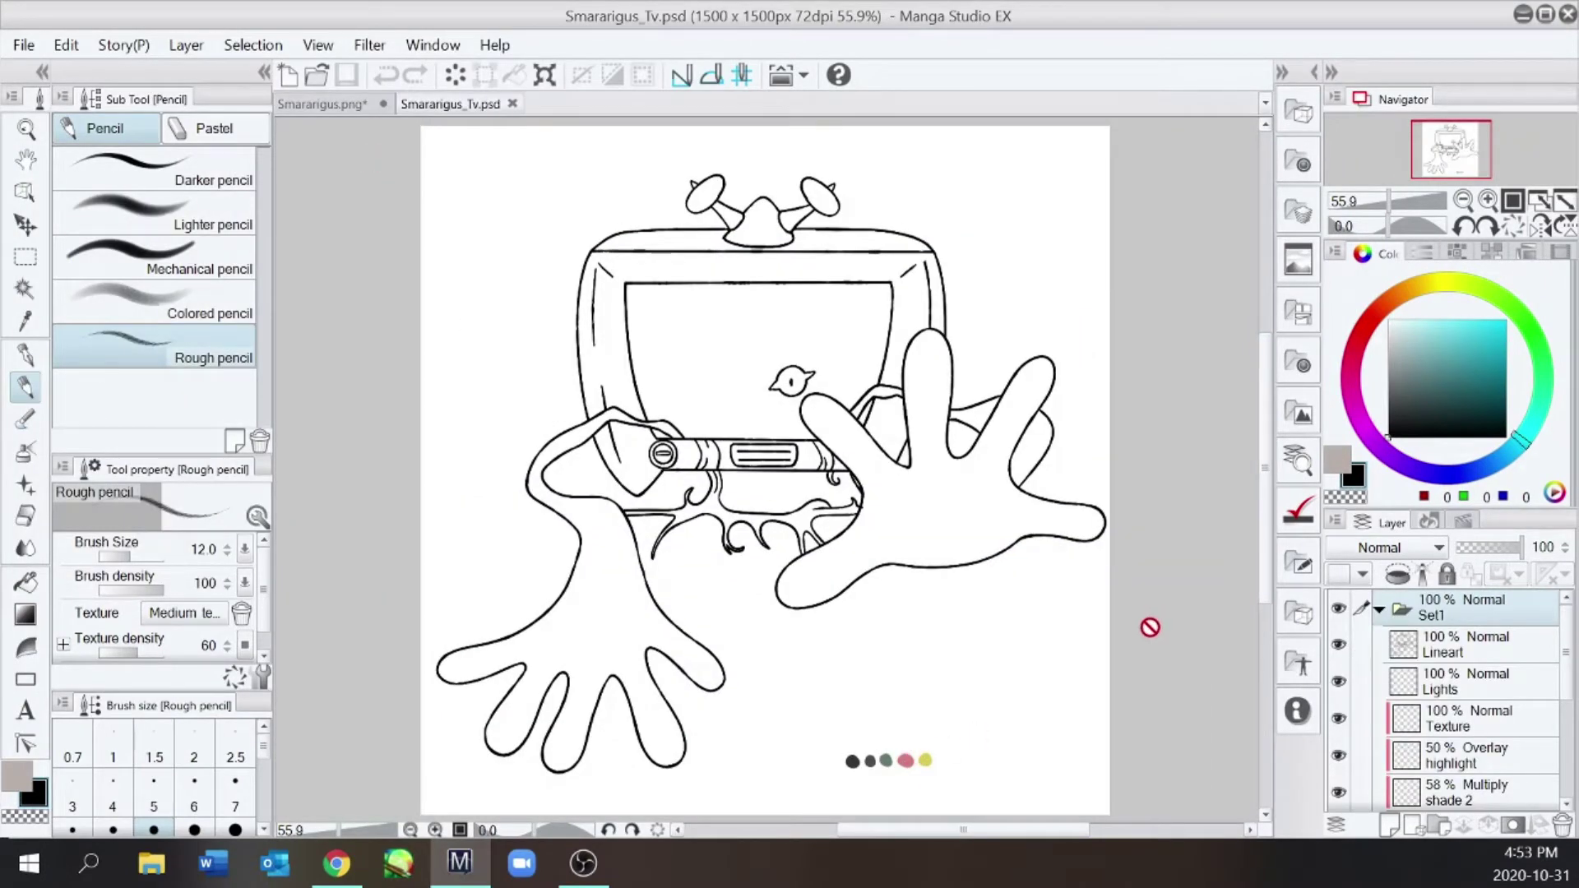
On the Lineart layer, auto-select the background outside the character and the enclosed gaps beneath the TV
key(w)
click(1464, 644)
click(1049, 676)
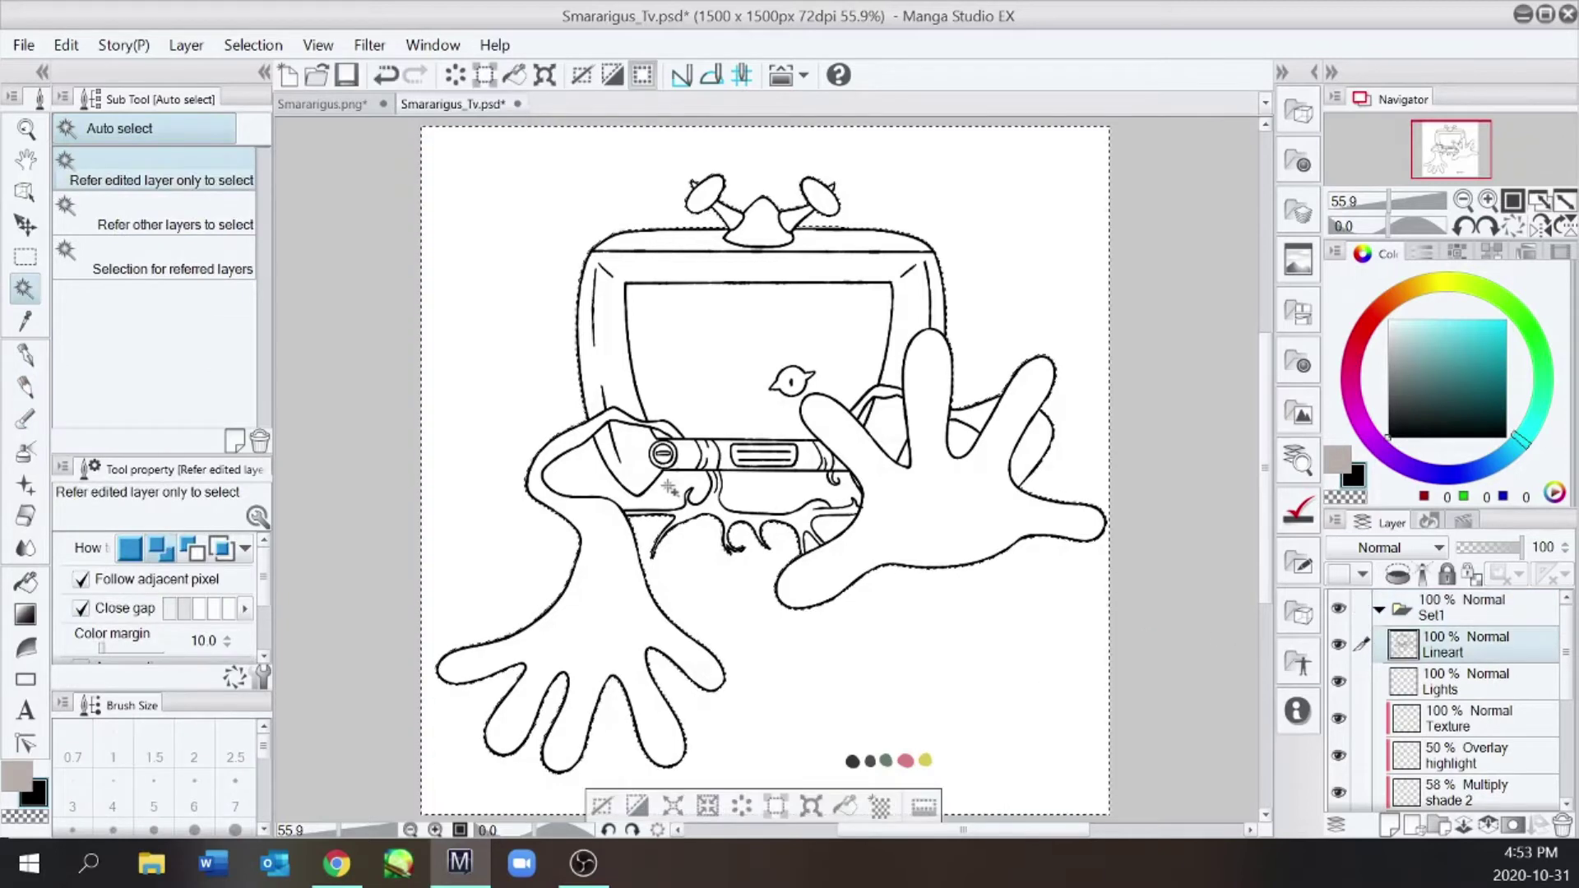
scroll(923, 461, up, 1)
key(ctrl+minus)
key(ctrl+minus)
key(ctrl+minus)
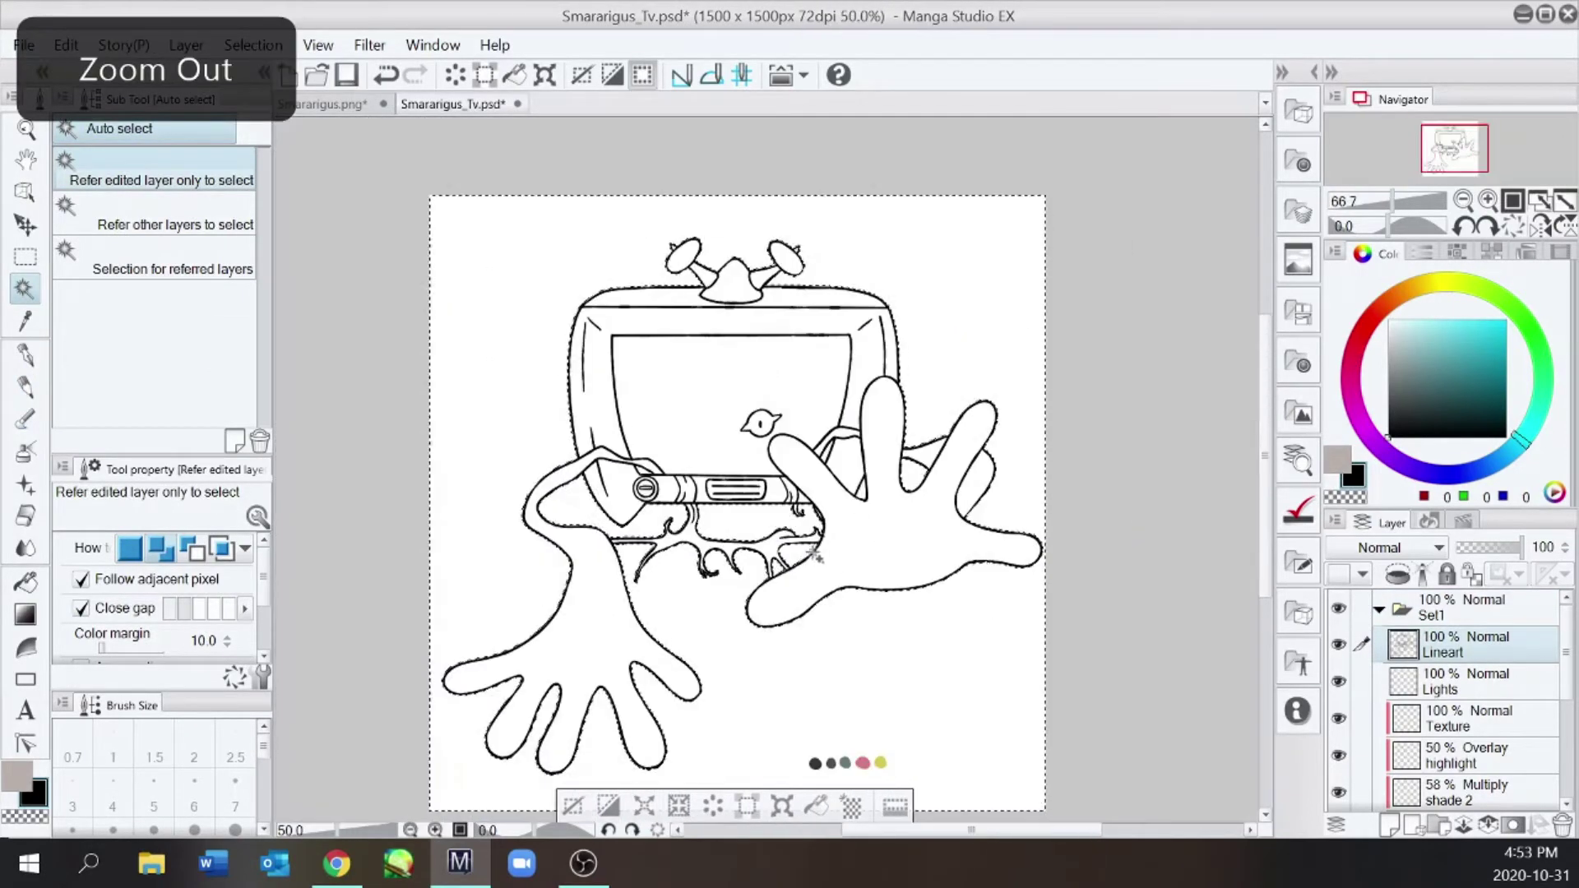
key(ctrl+z)
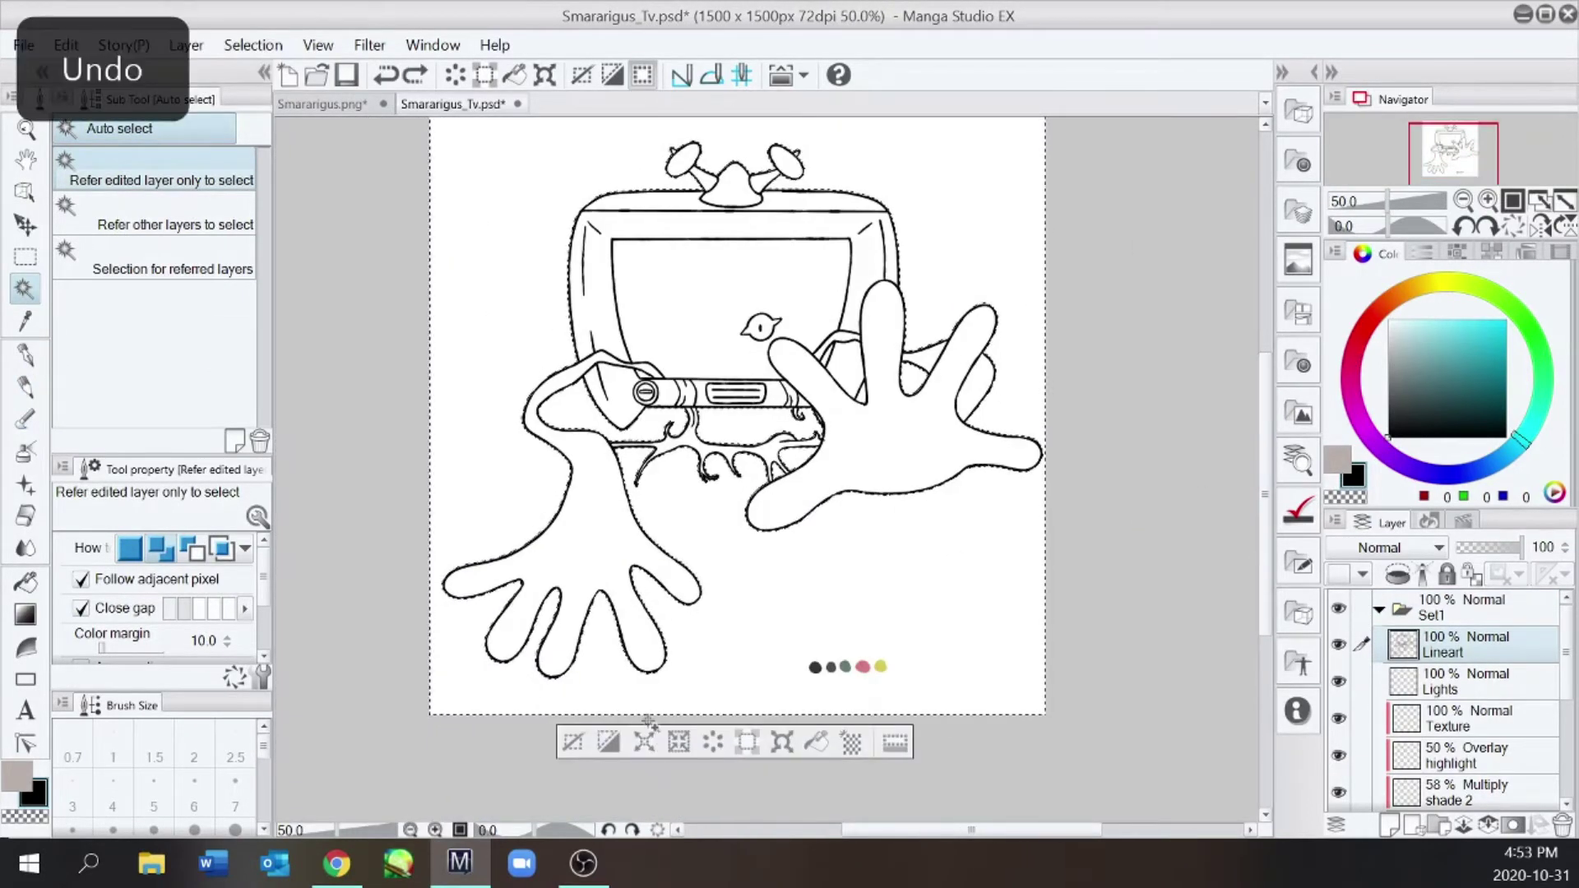
Expand the background selection and invert it to select the character's silhouette
click(648, 739)
key(Return)
click(615, 737)
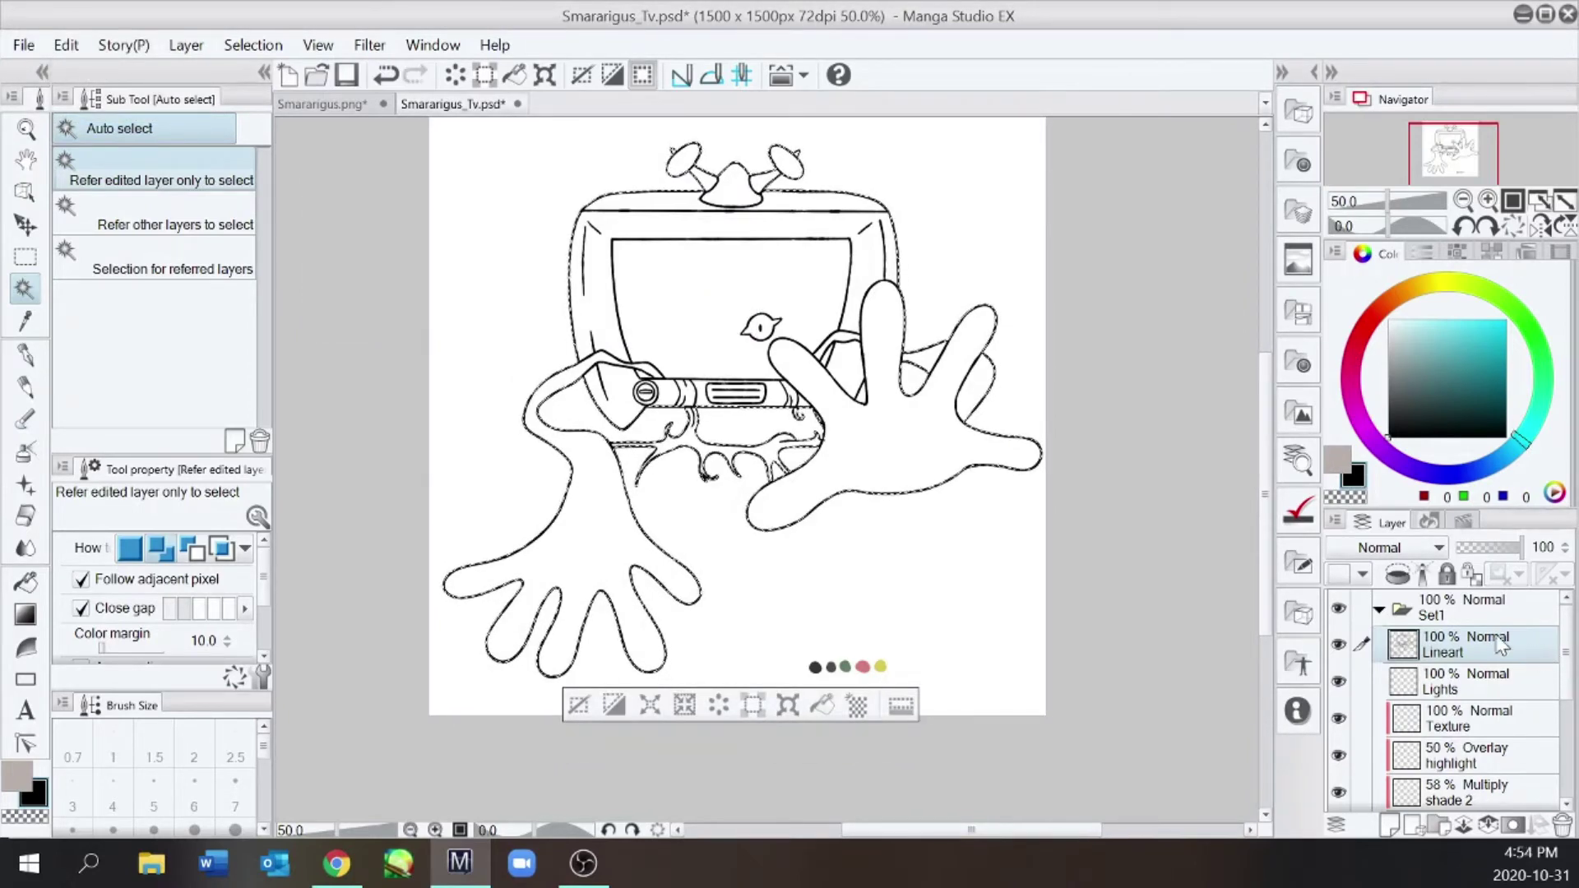
Sample the second palette swatch's grey and fill the selected silhouette with it on Layer 1
right_click(832, 667)
scroll(1535, 636, down, 4)
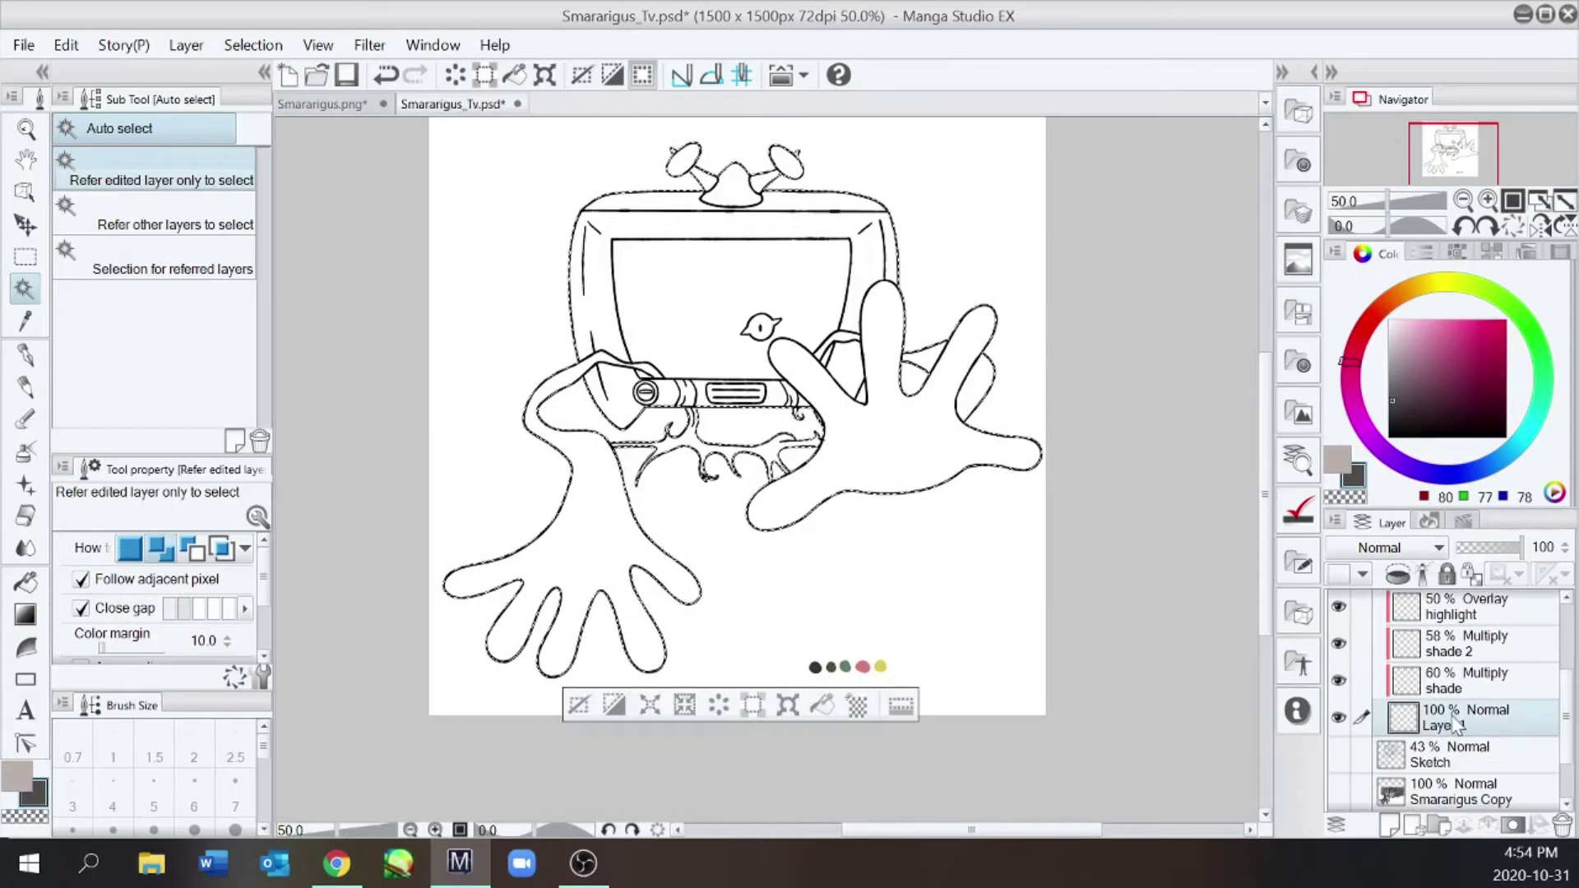
click(1460, 724)
click(821, 705)
Sample the darkest grey palette swatch and fill the straps and tendrils with it on Layer 1
alt+click(817, 668)
key(g)
key(ctrl+plus)
key(ctrl+plus)
key(ctrl+plus)
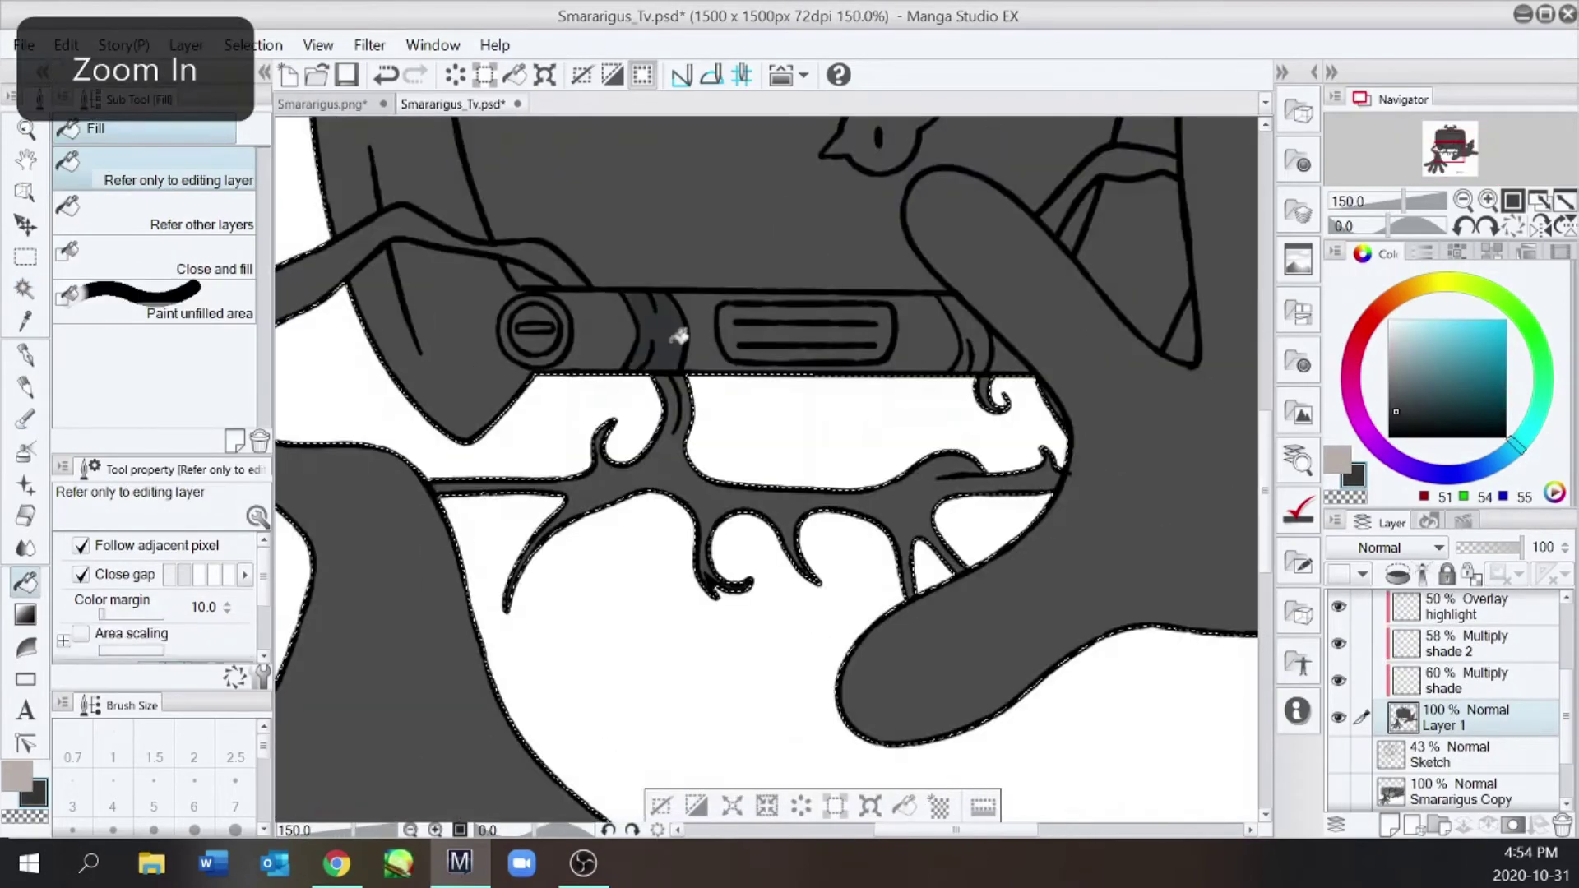
Set the hard eraser's brush size to 17 and make the Lineart layer active
key(e)
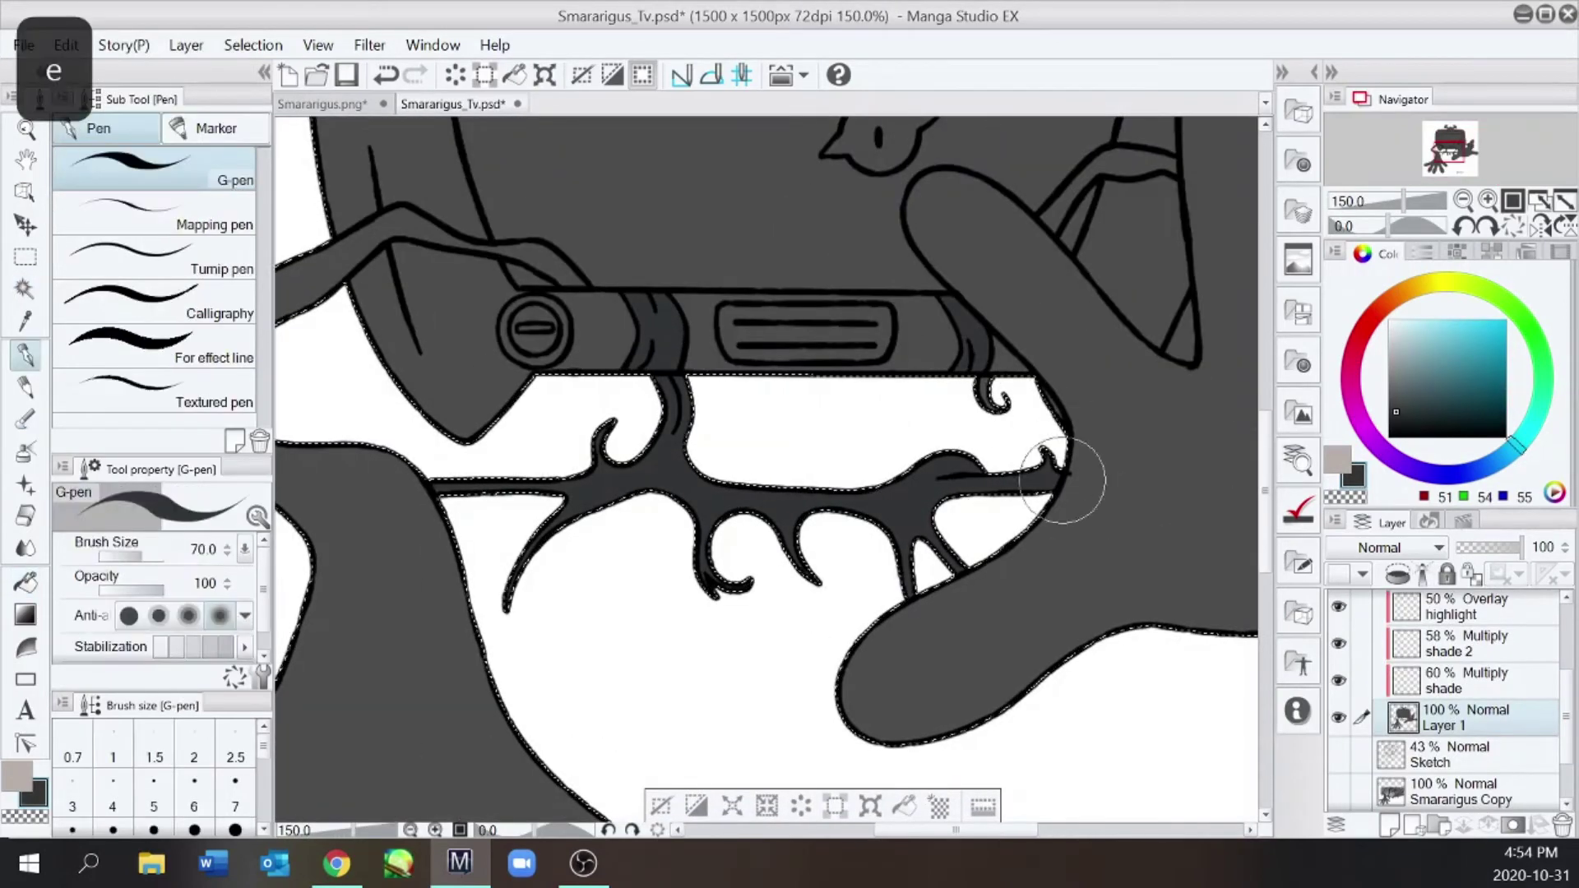
scroll(814, 613, down, 1)
scroll(749, 600, up, 4)
key(e)
key(bracketleft)
key(bracketleft)
key(bracketleft)
key(bracketleft)
key(bracketleft)
key(bracketleft)
key(bracketleft)
key(bracketleft)
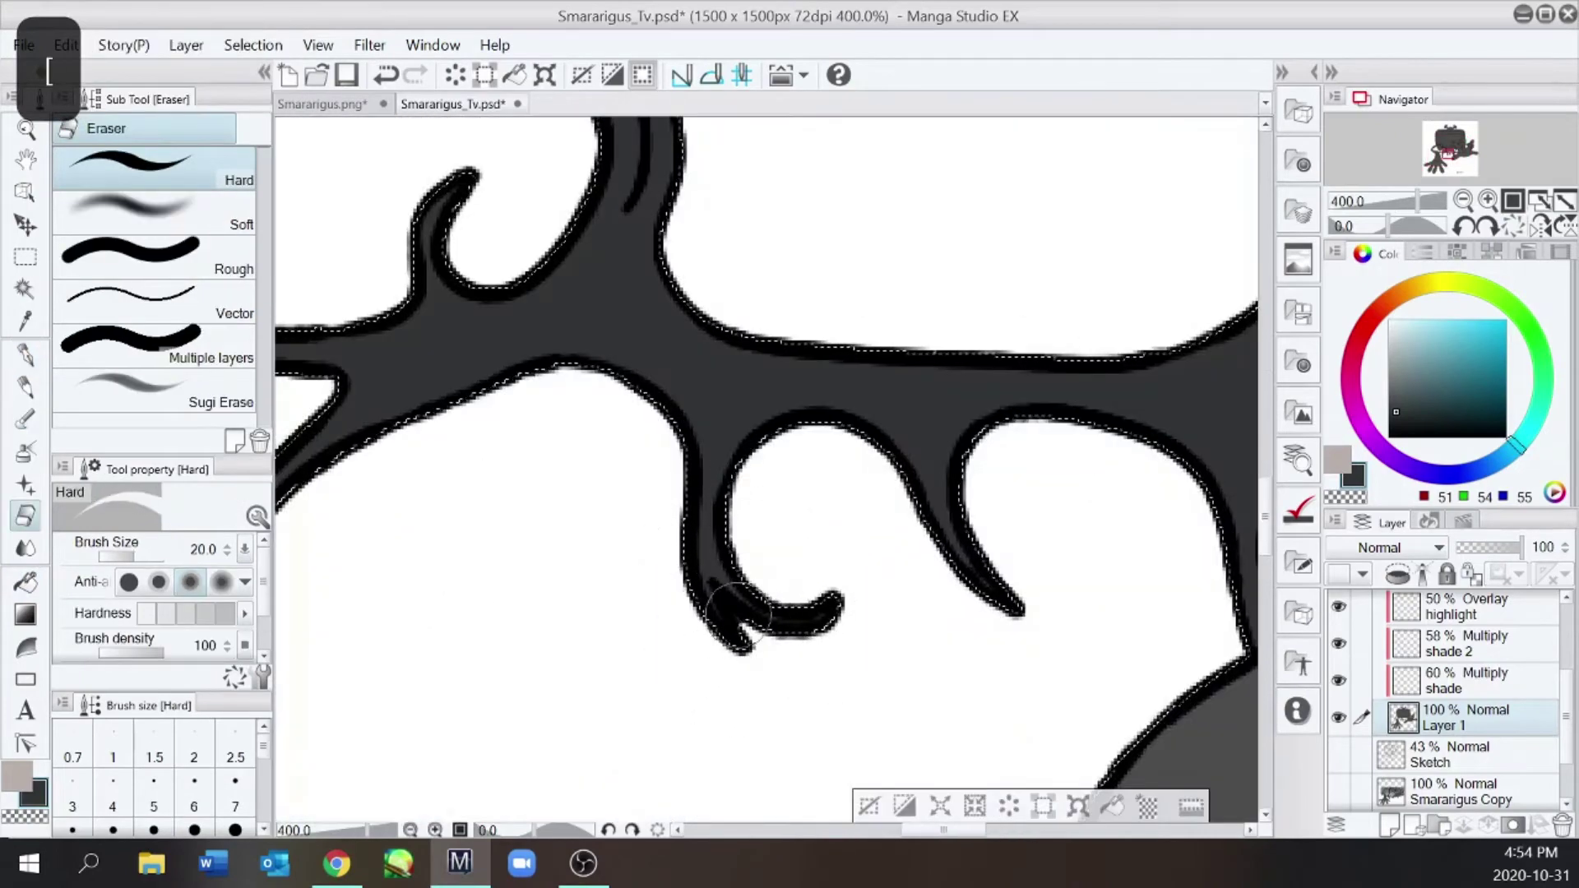
scroll(898, 542, down, 4)
scroll(1109, 481, up, 2)
scroll(1499, 671, up, 3)
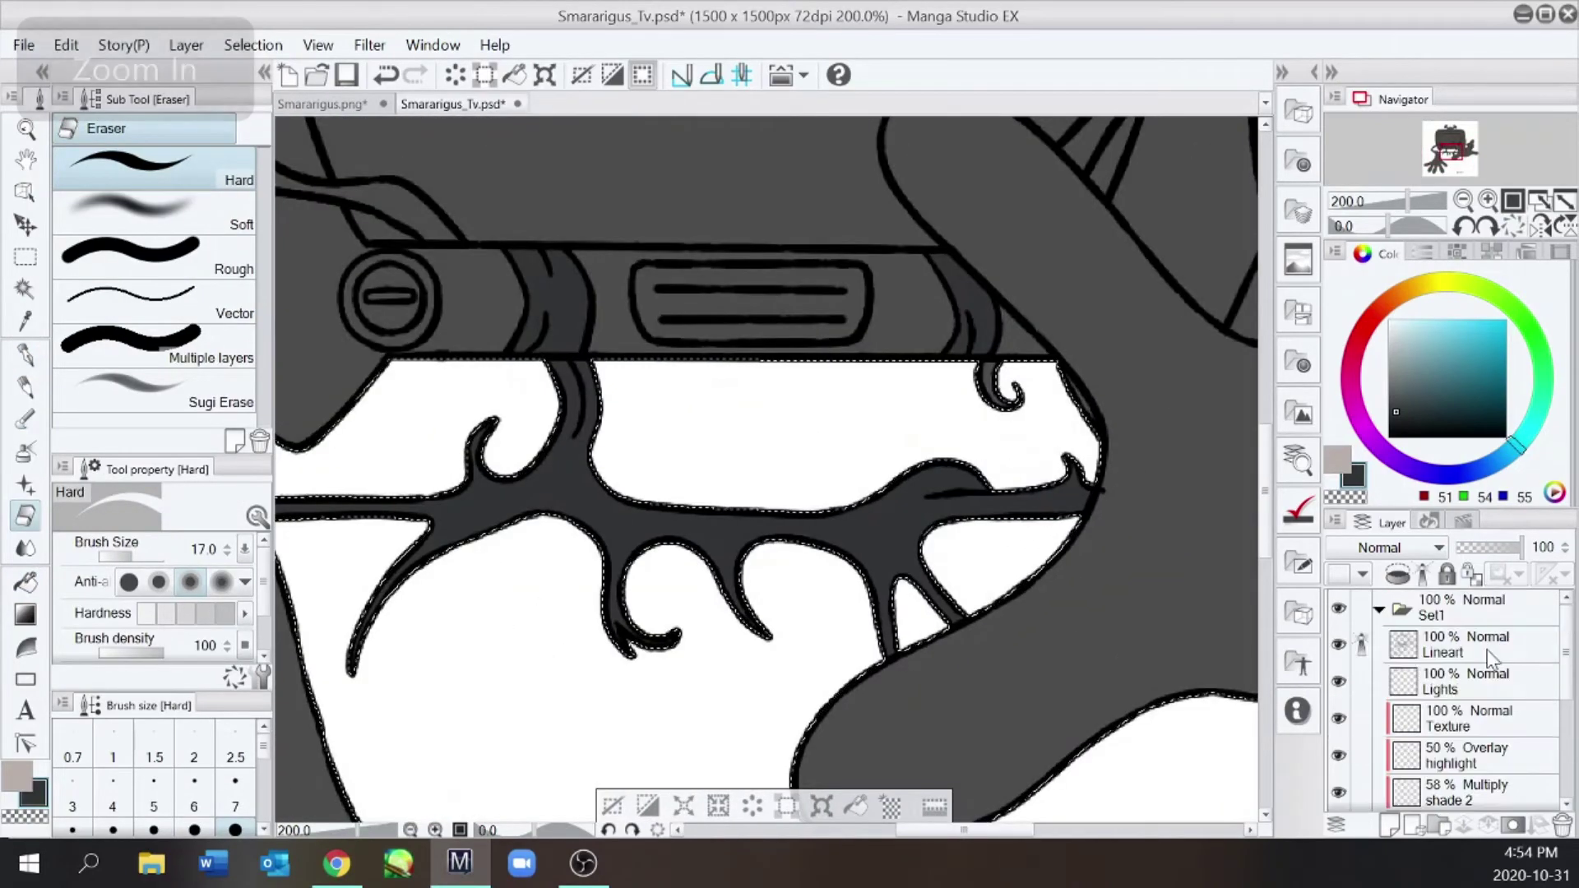
click(1468, 644)
key(e)
key(e)
key(ctrl+minus)
key(ctrl+minus)
key(ctrl+minus)
key(ctrl+minus)
key(ctrl+minus)
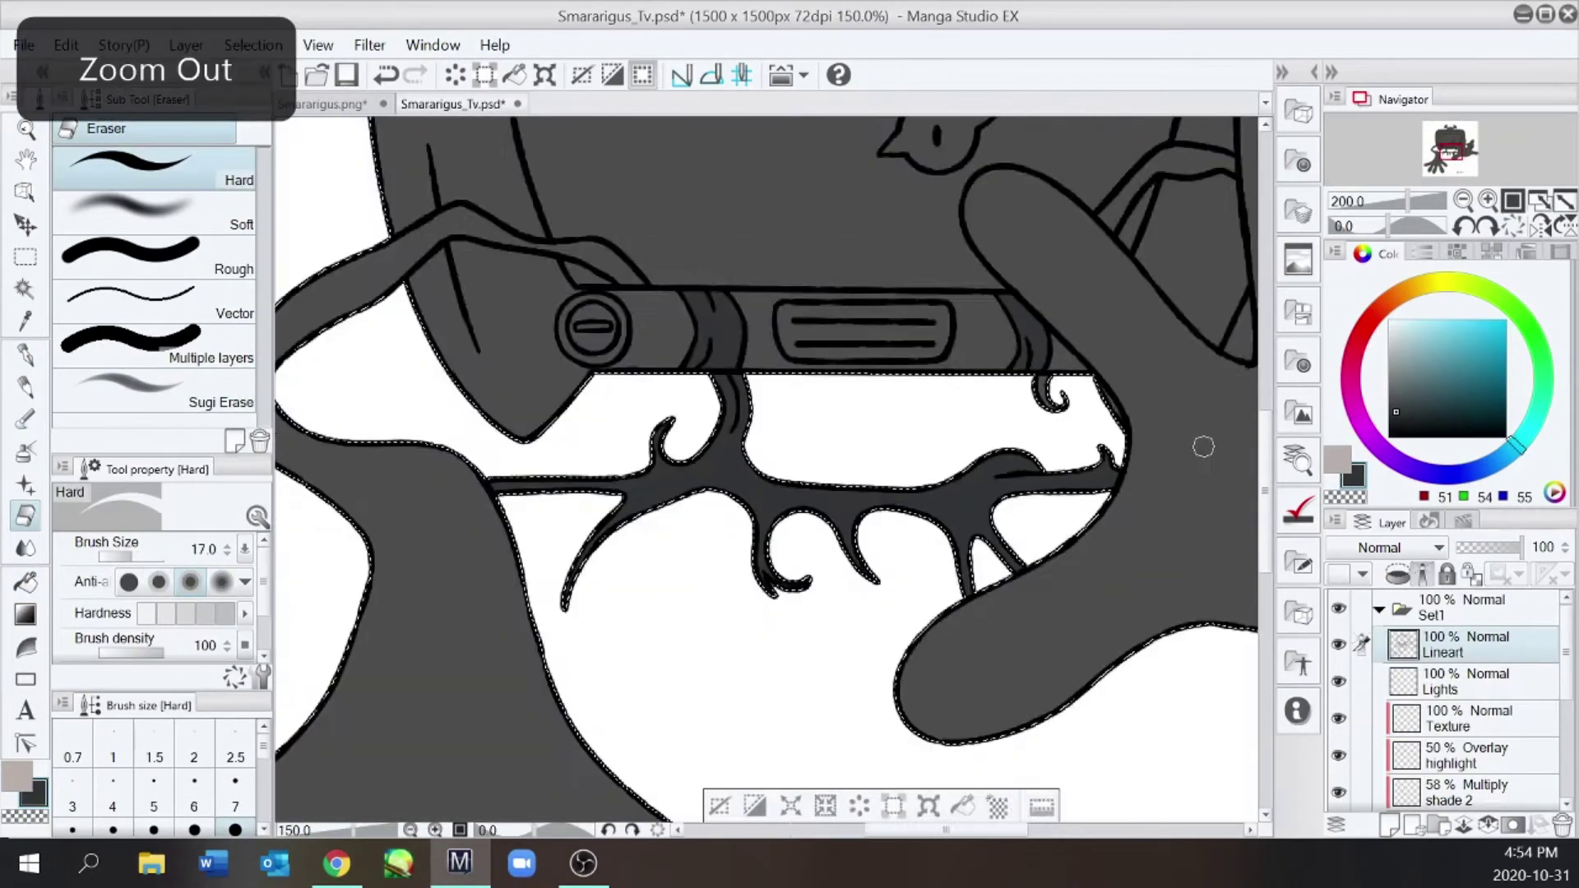
Sample the pink palette swatch for the Fill tool and make Layer 1 active
right_click(965, 707)
key(w)
scroll(1466, 724, down, 2)
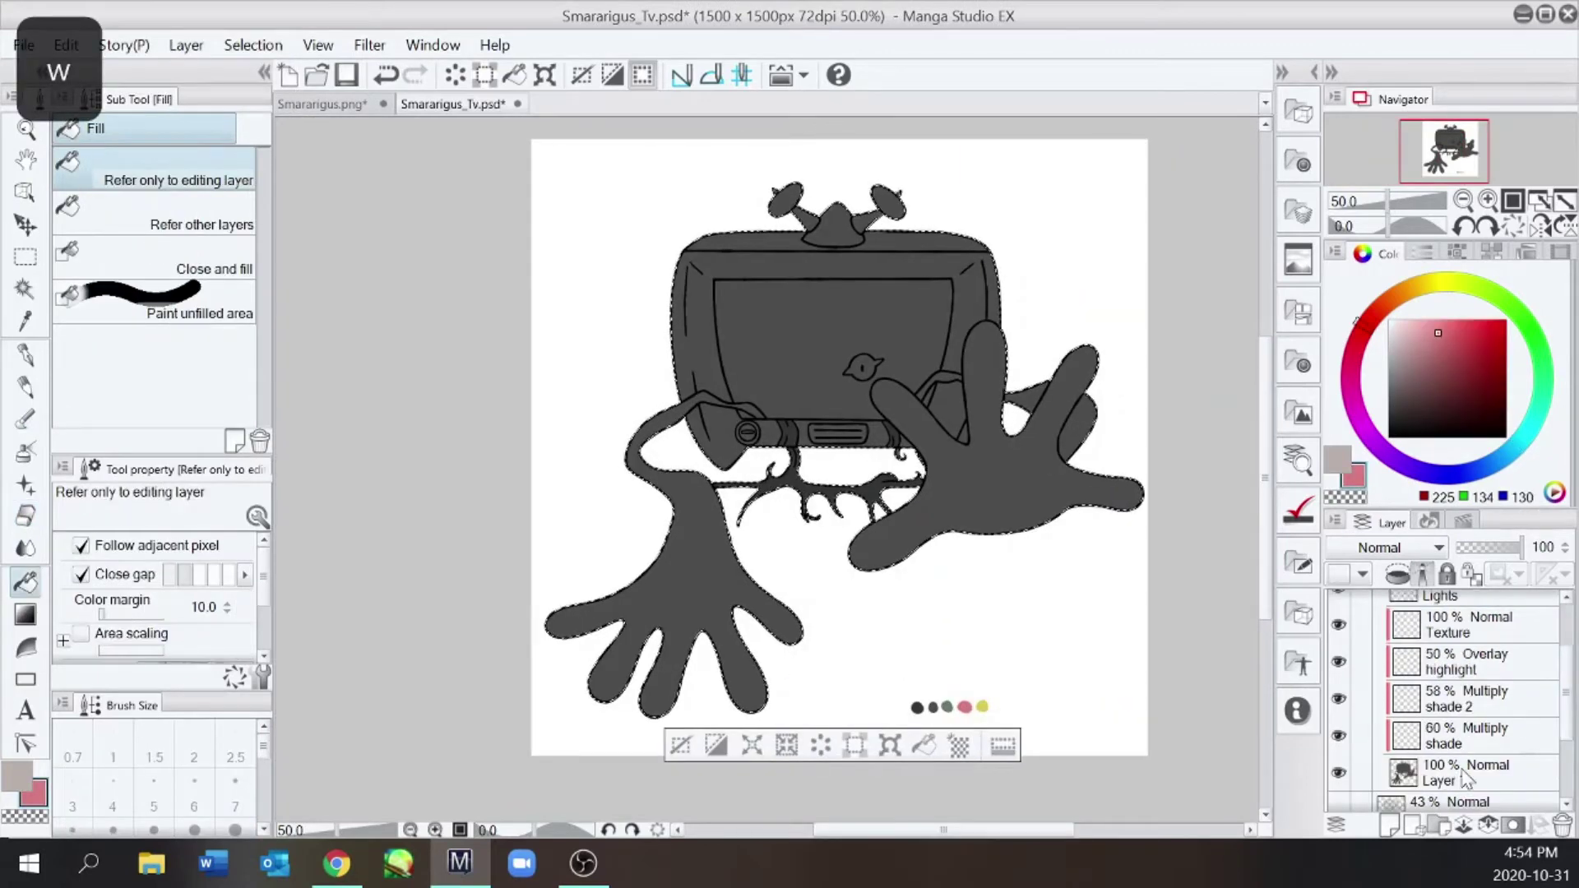
click(1466, 773)
Fill the TV casing and the antenna base with the sampled pink
click(947, 409)
click(975, 298)
scroll(920, 272, up, 2)
click(893, 216)
click(772, 189)
click(658, 208)
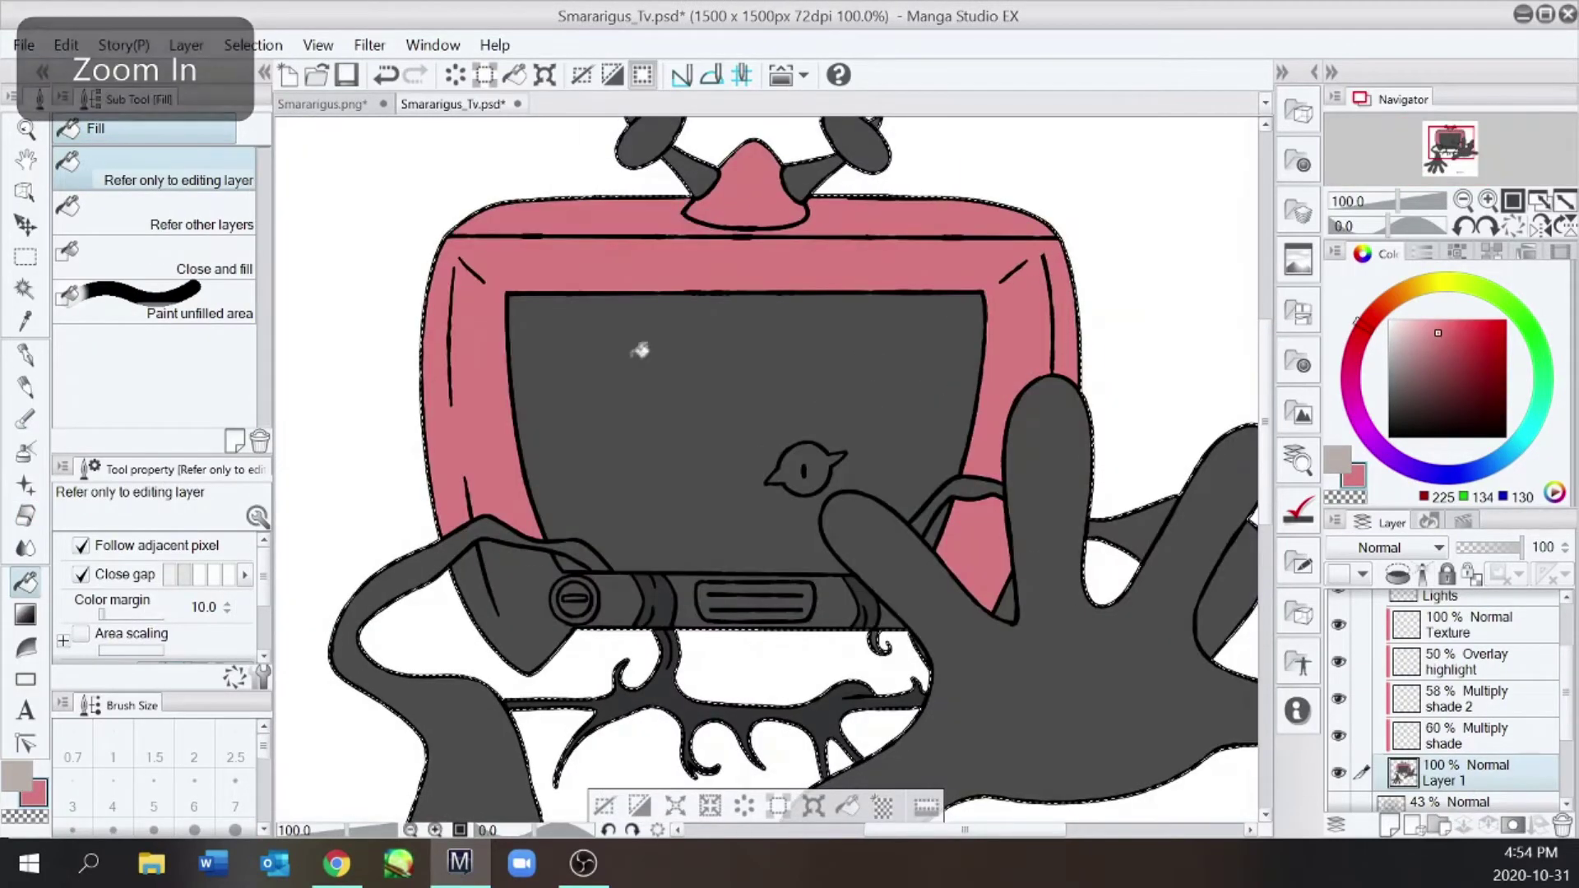
click(493, 573)
scroll(727, 585, down, 3)
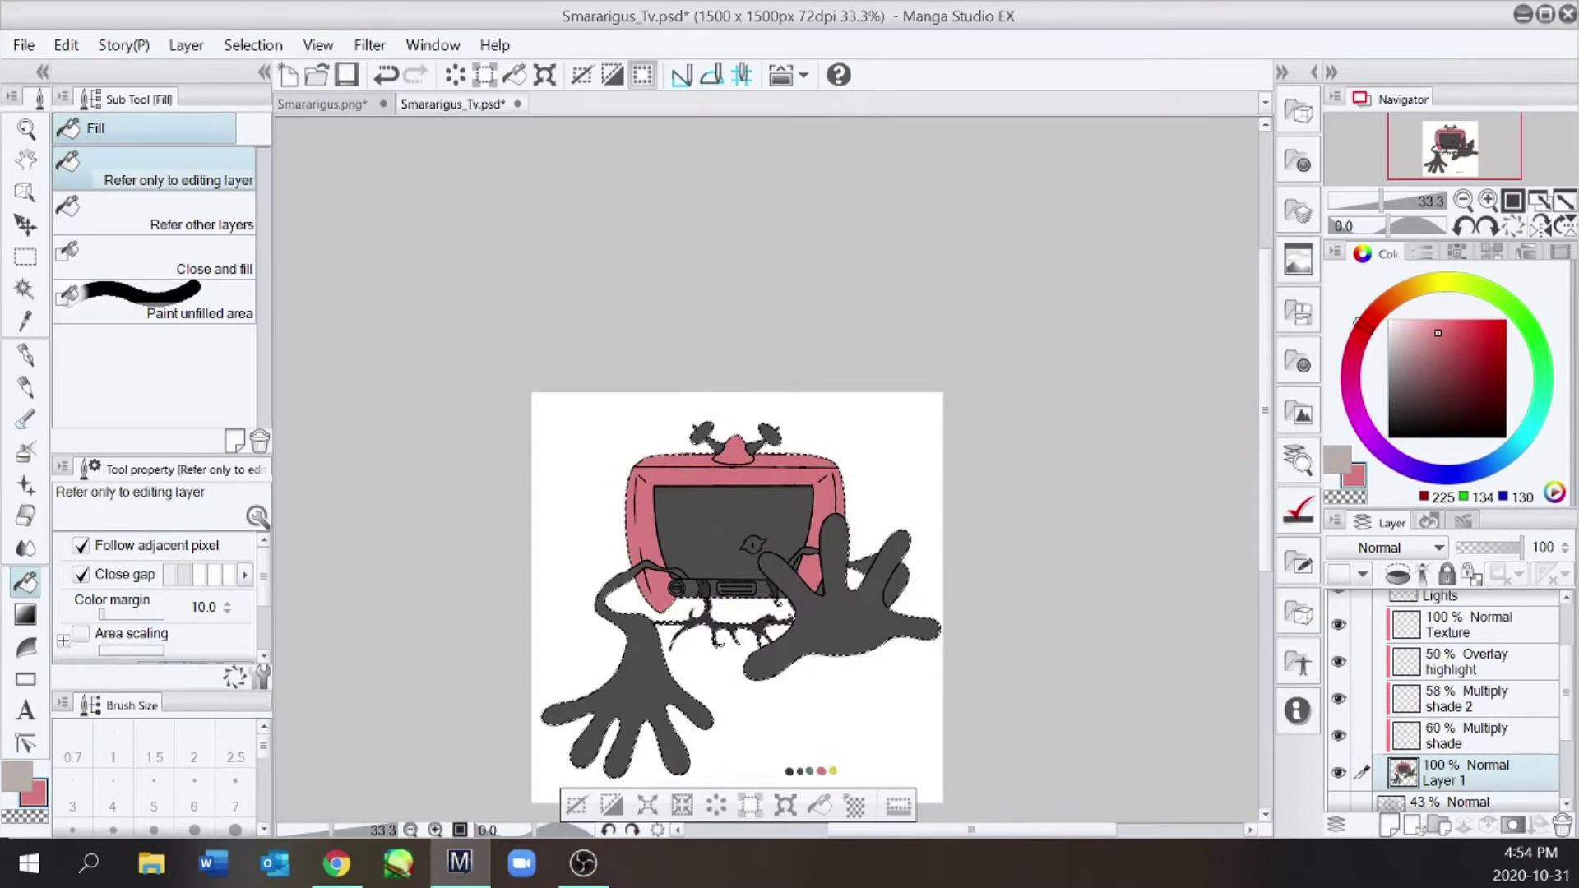
Shift the colour to orange, RGB 214, 129, 94, and fill the TV casing, antenna base and lower control strip
key(alt+Tab)
click(1379, 307)
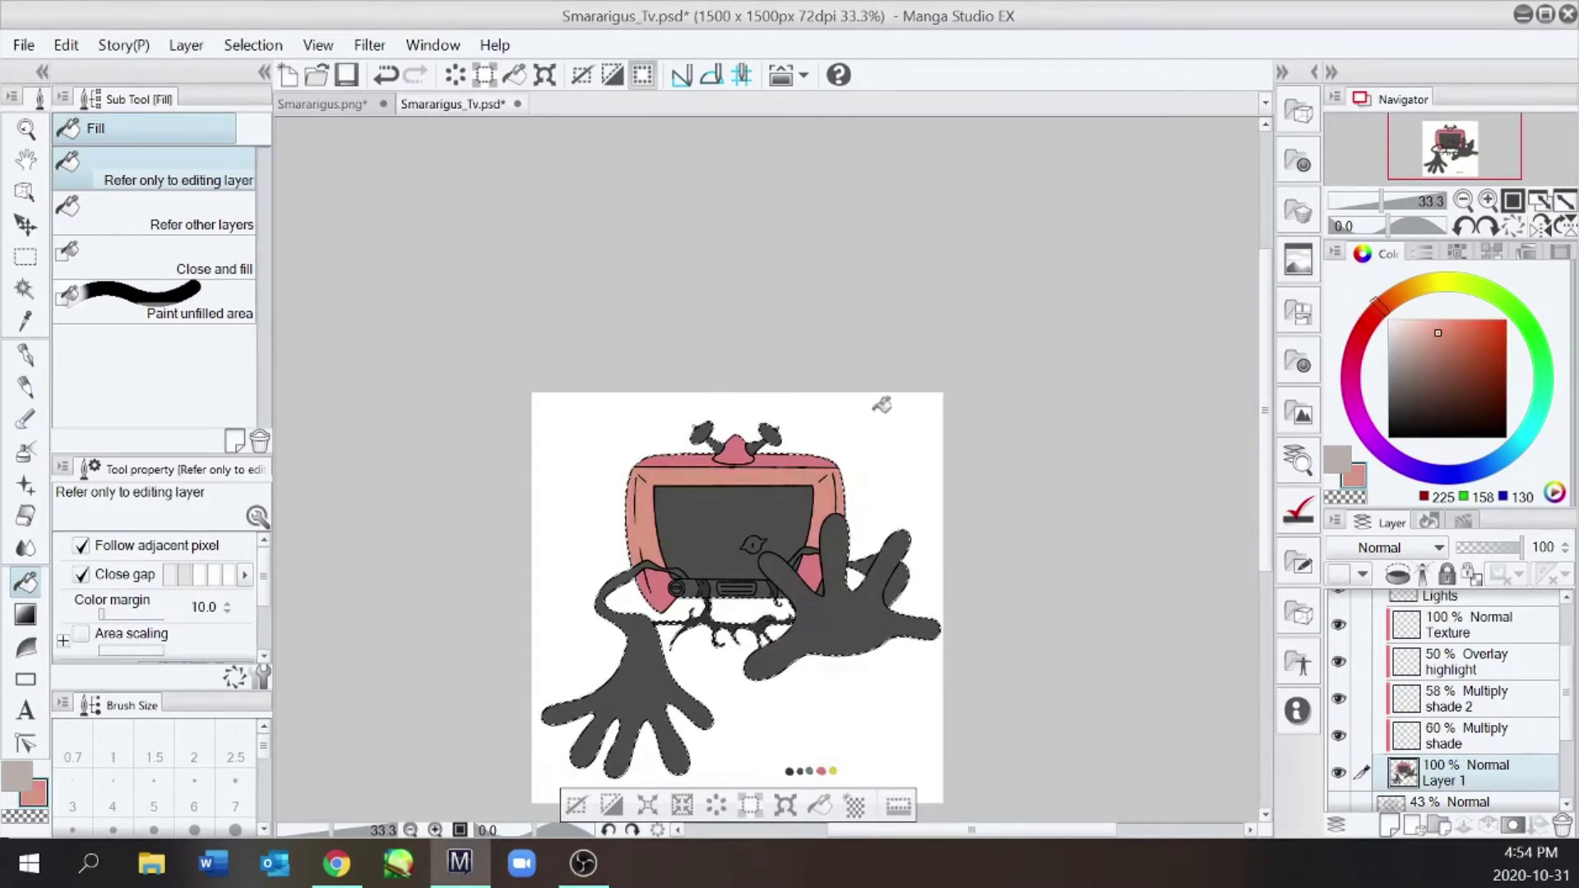
key(ctrl+plus)
key(ctrl+plus)
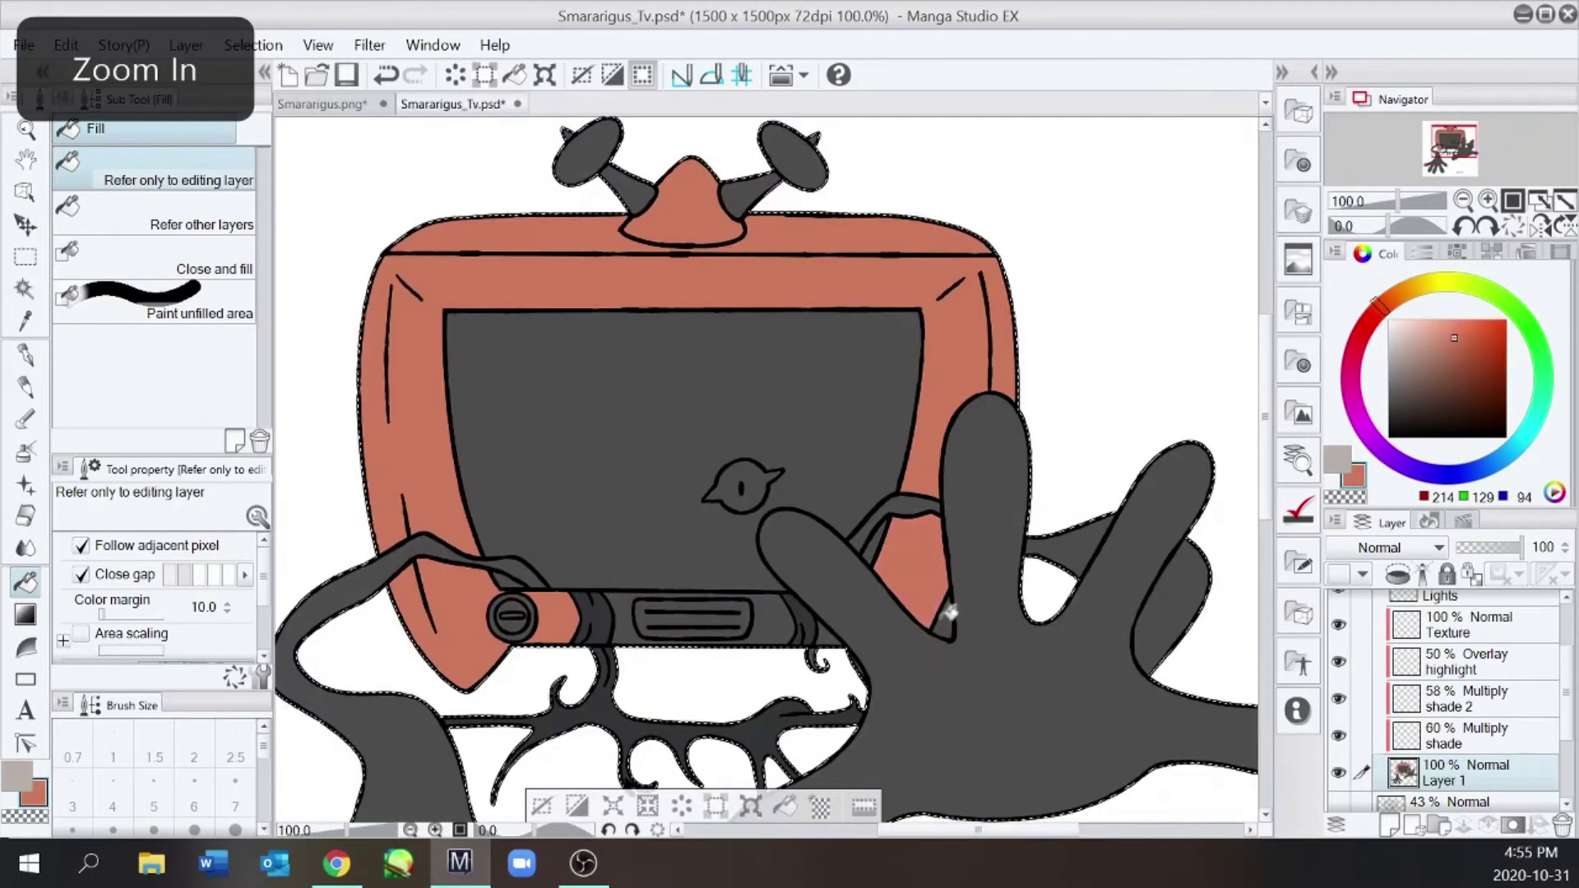
click(948, 616)
click(821, 629)
click(773, 625)
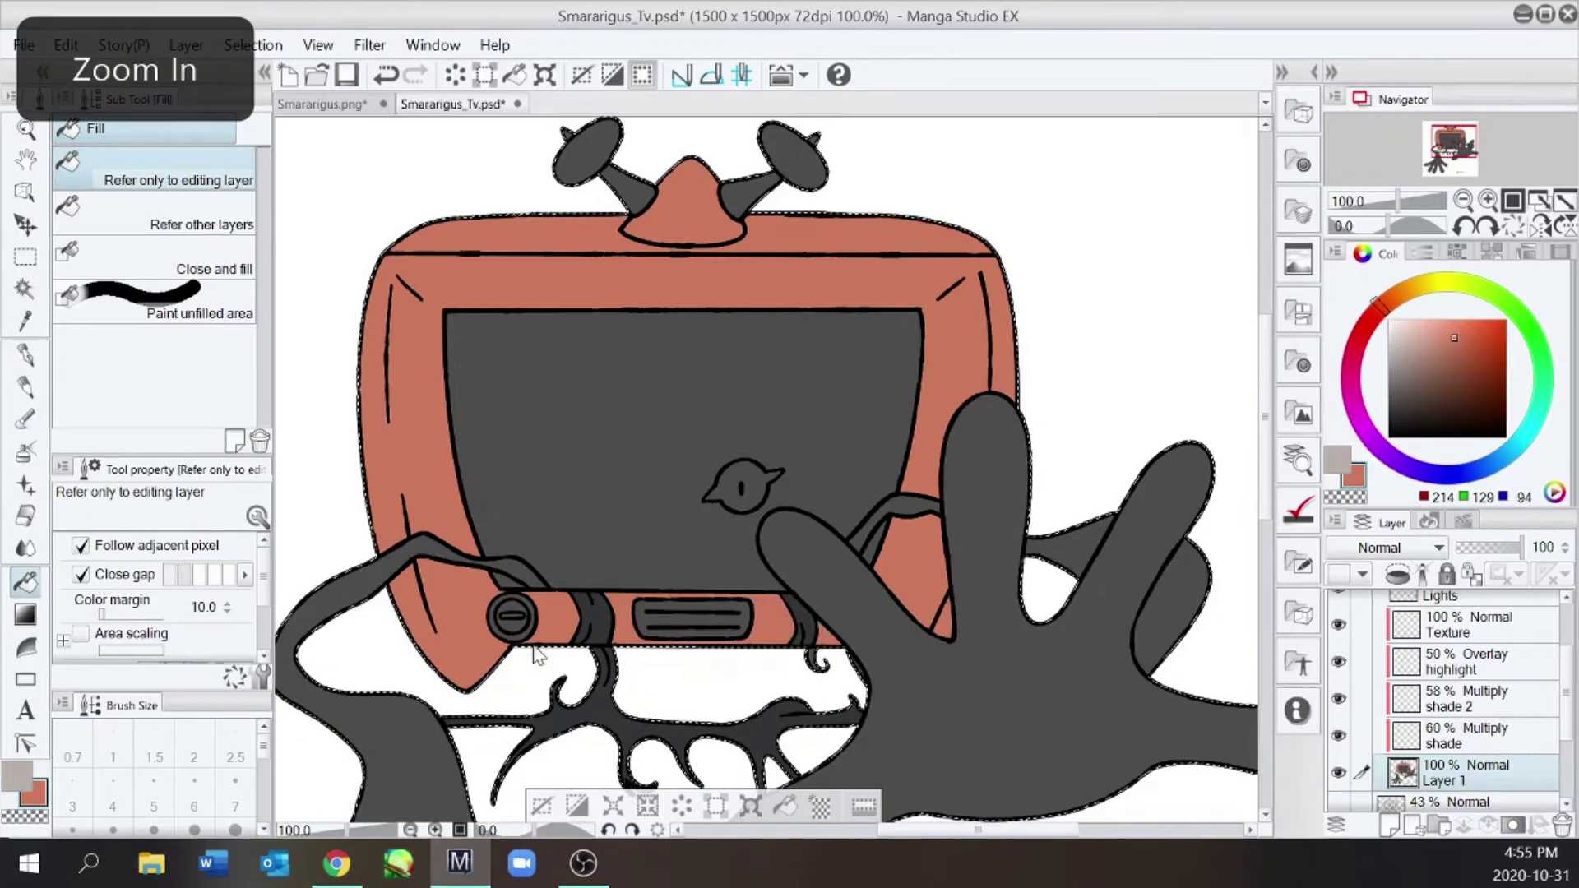
Touch up the sliver of casing beside the foreground palm with the G-pen in the sampled orange
key(ctrl+plus)
key(e)
key(ctrl+minus)
key(ctrl+minus)
key(ctrl+plus)
key(ctrl+plus)
key(w)
key(e)
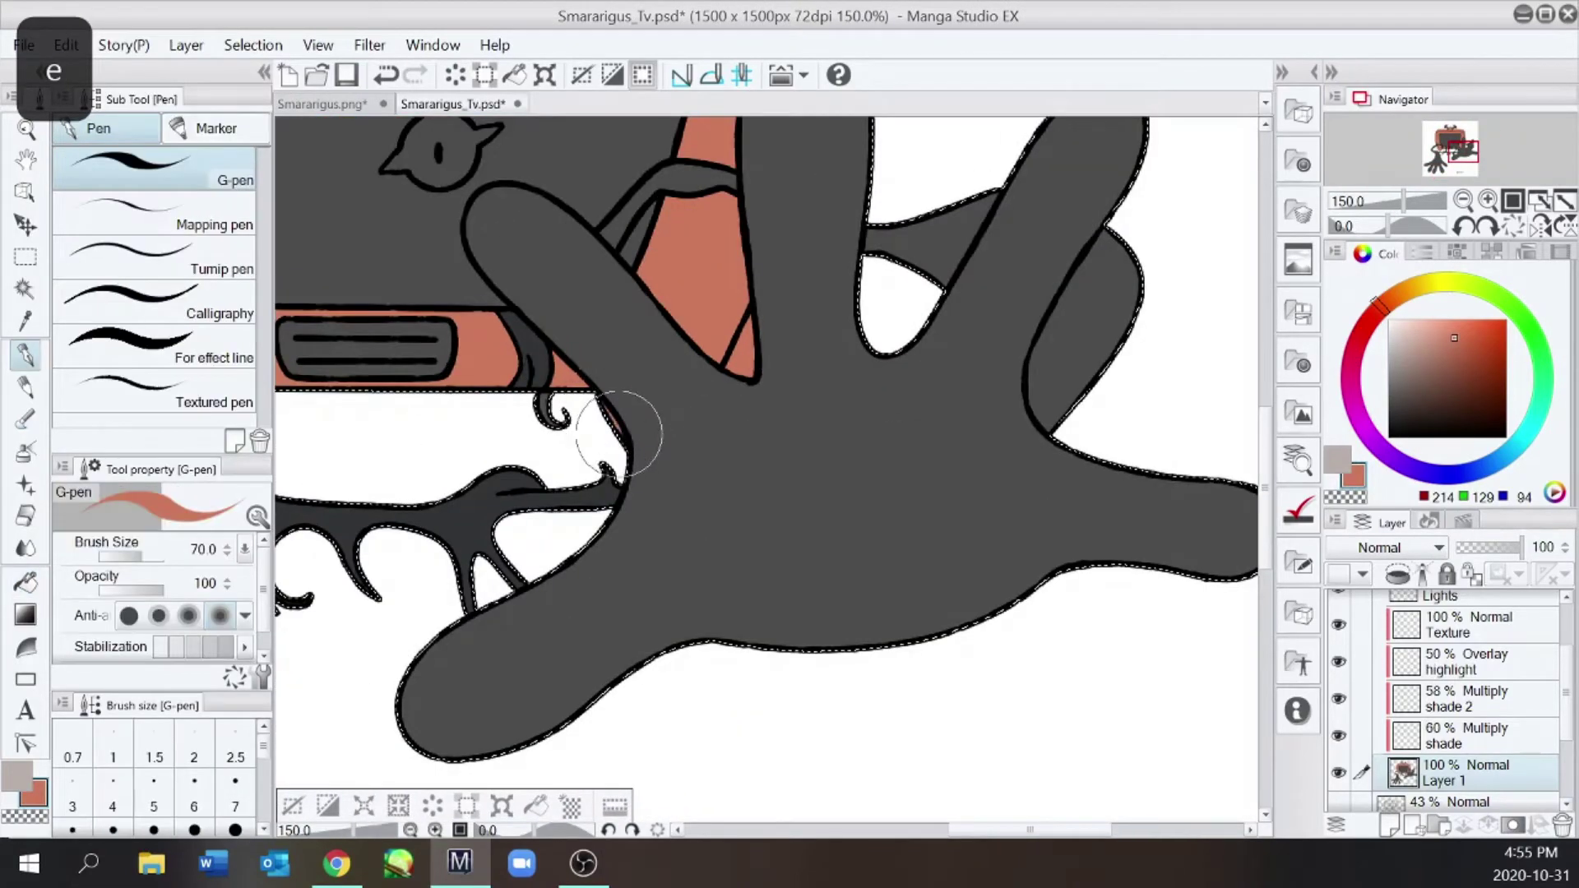
right_click(559, 255)
alt+click(617, 434)
key(ctrl+minus)
key(ctrl+minus)
key(ctrl+plus)
key(ctrl+plus)
key(ctrl+minus)
key(ctrl+minus)
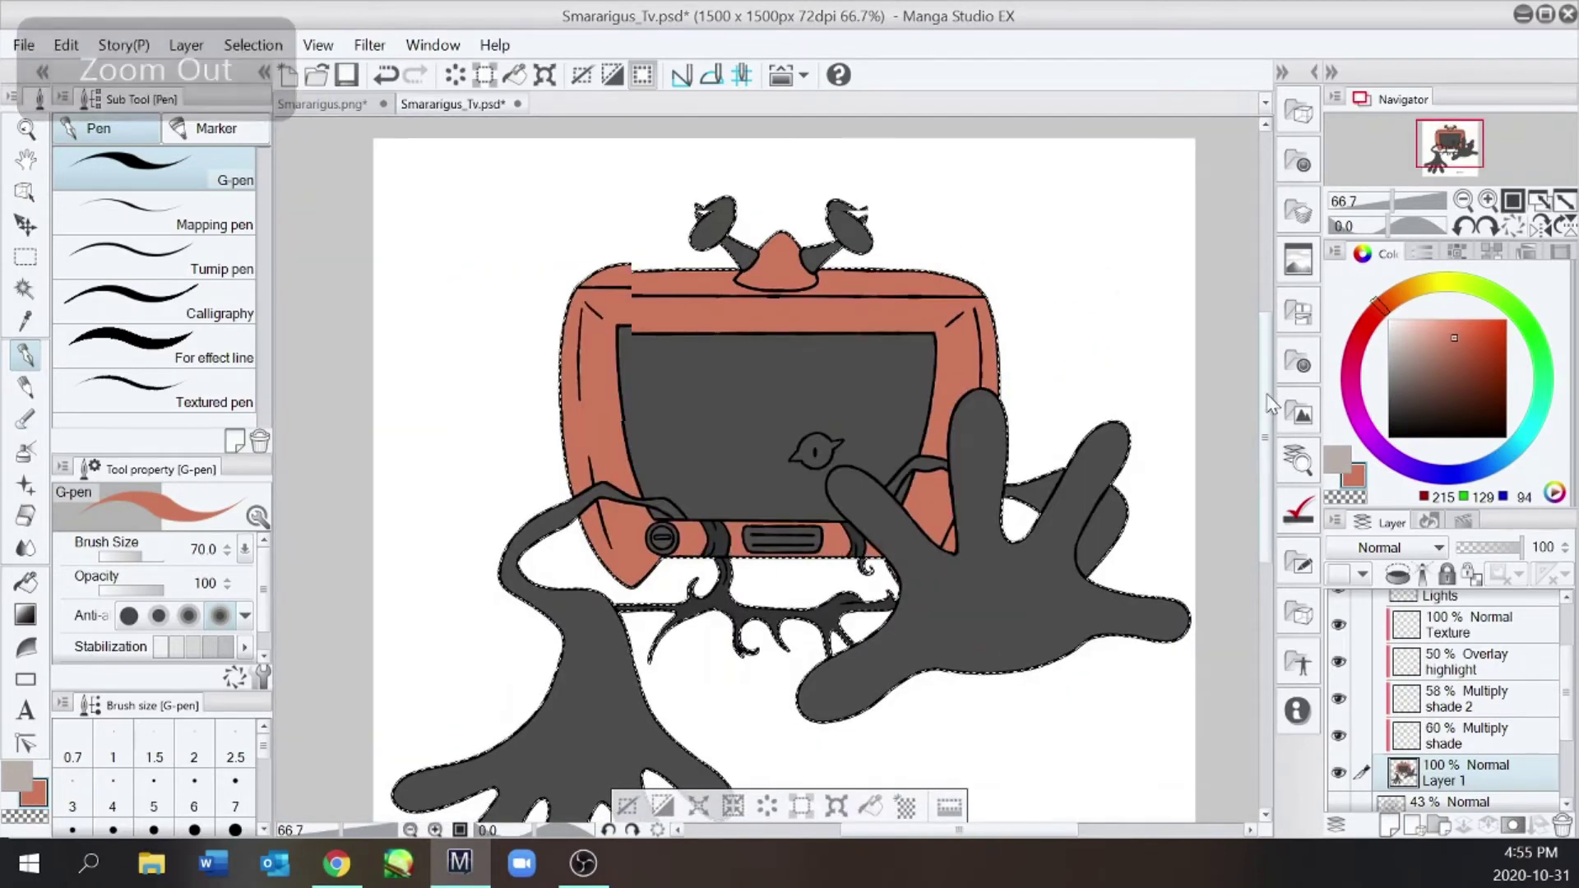
Sample the tendrils' dark grey and compare the colours with the reference drawing in Smararigus.png
alt+click(700, 610)
alt+click(634, 617)
alt+click(699, 610)
key(ctrl+minus)
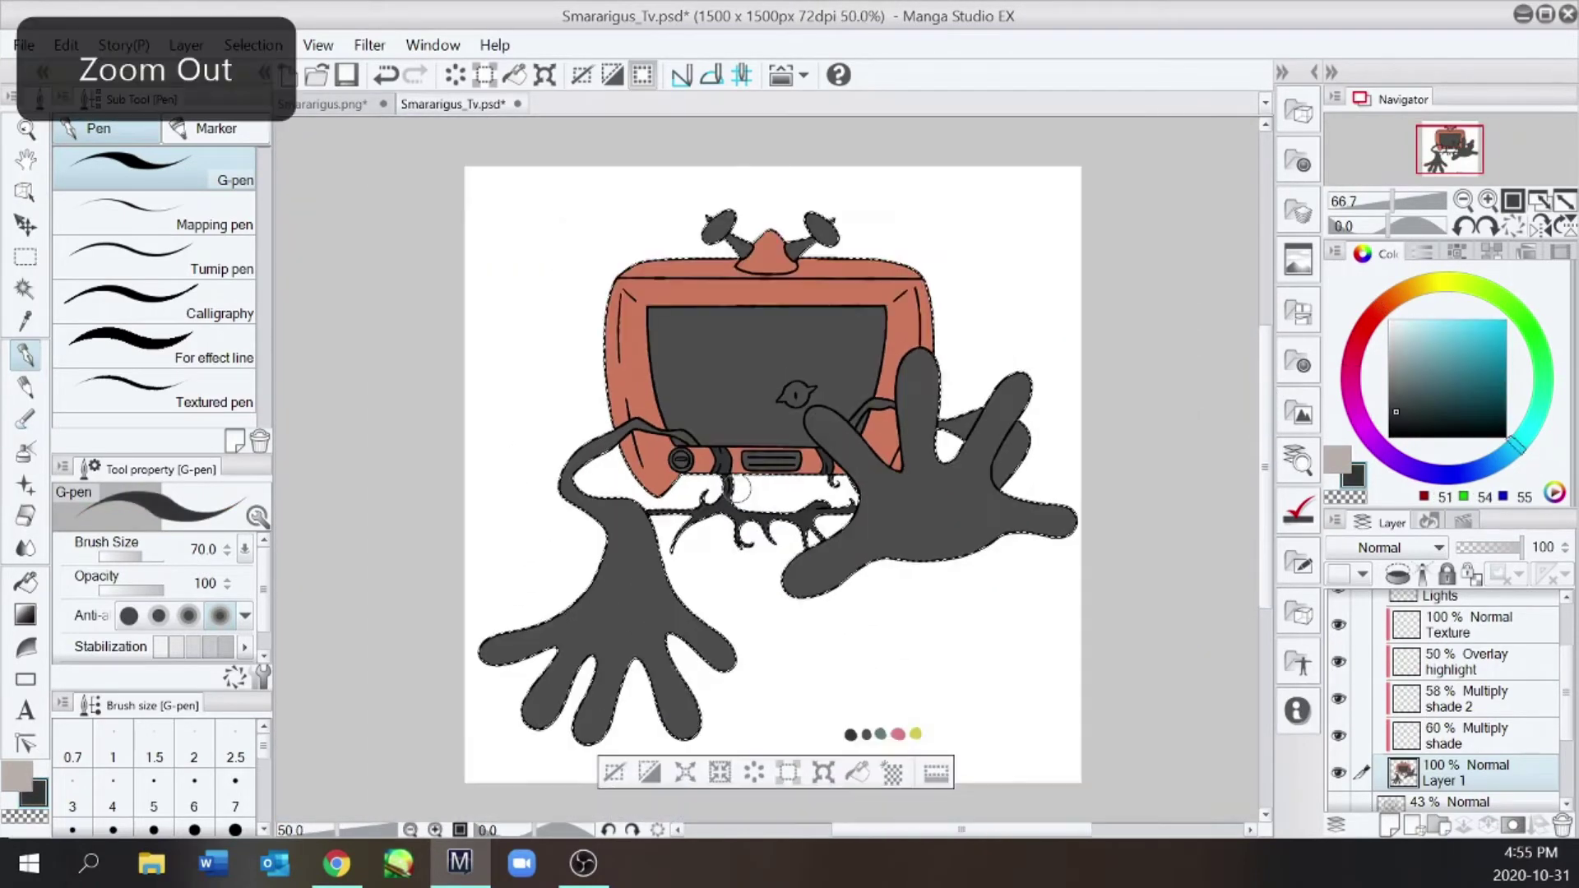
click(334, 106)
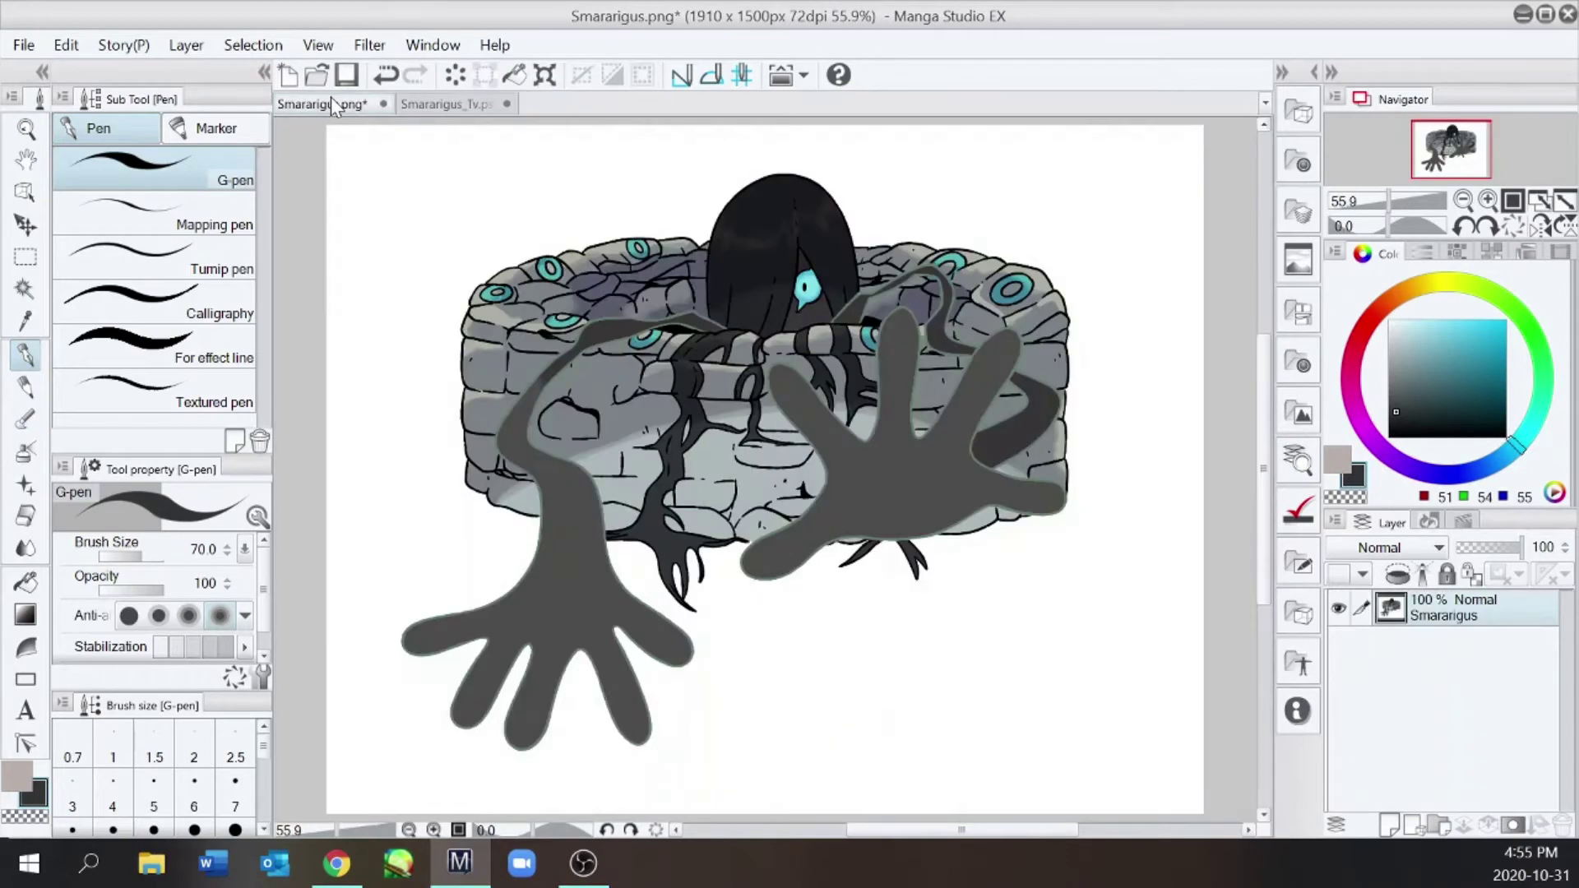
click(460, 106)
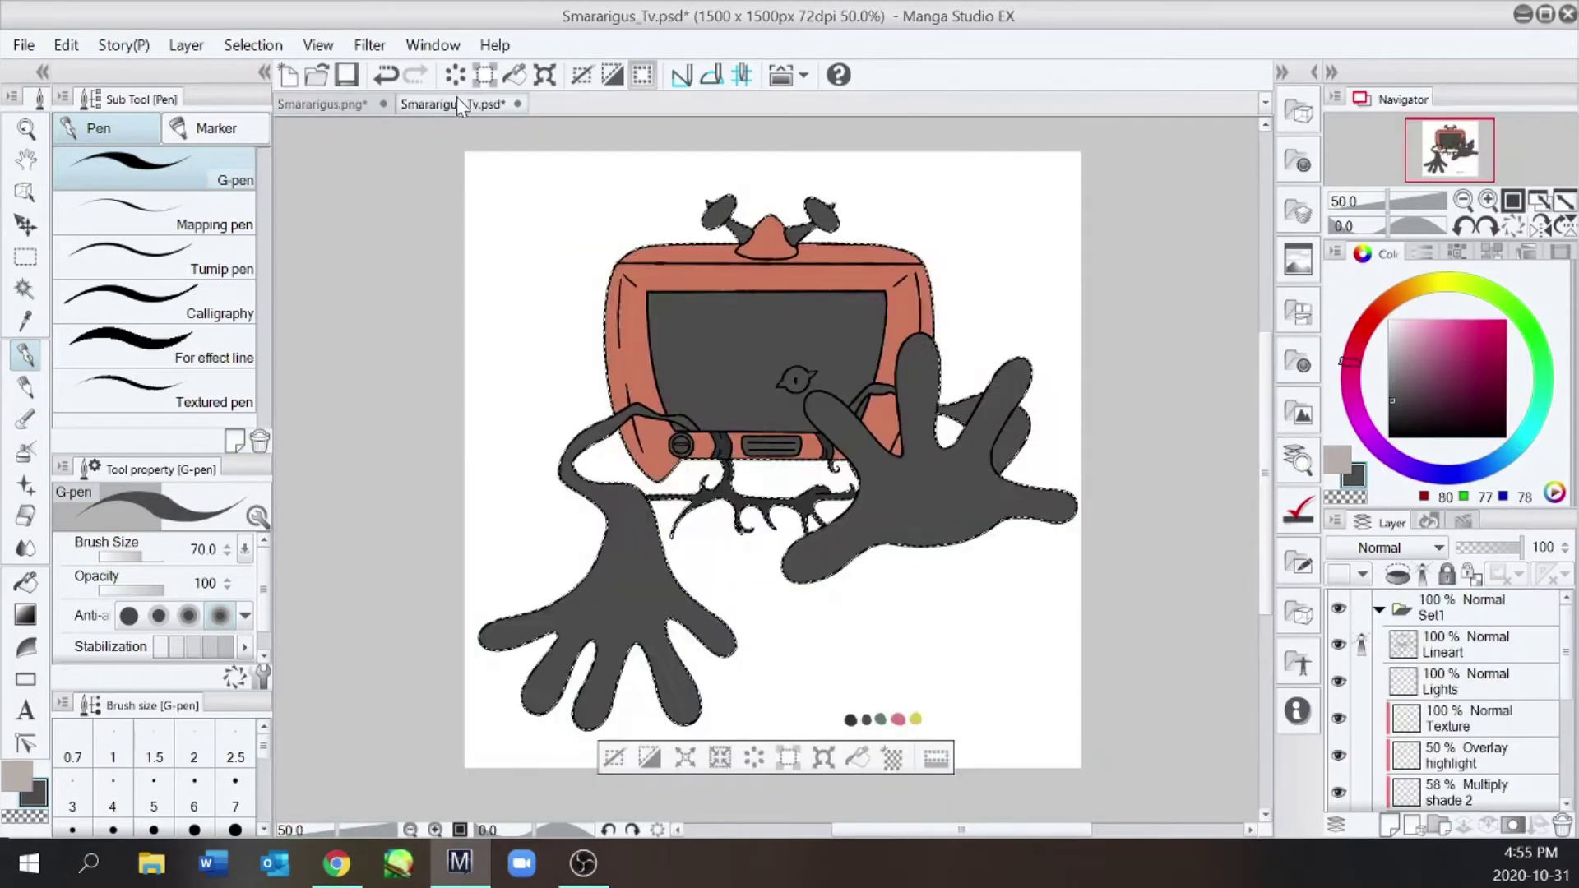
Sample the yellow palette swatch and fill the eye on the TV screen with it
alt+click(918, 719)
scroll(797, 380, up, 3)
key(w)
click(816, 372)
scroll(818, 352, down, 3)
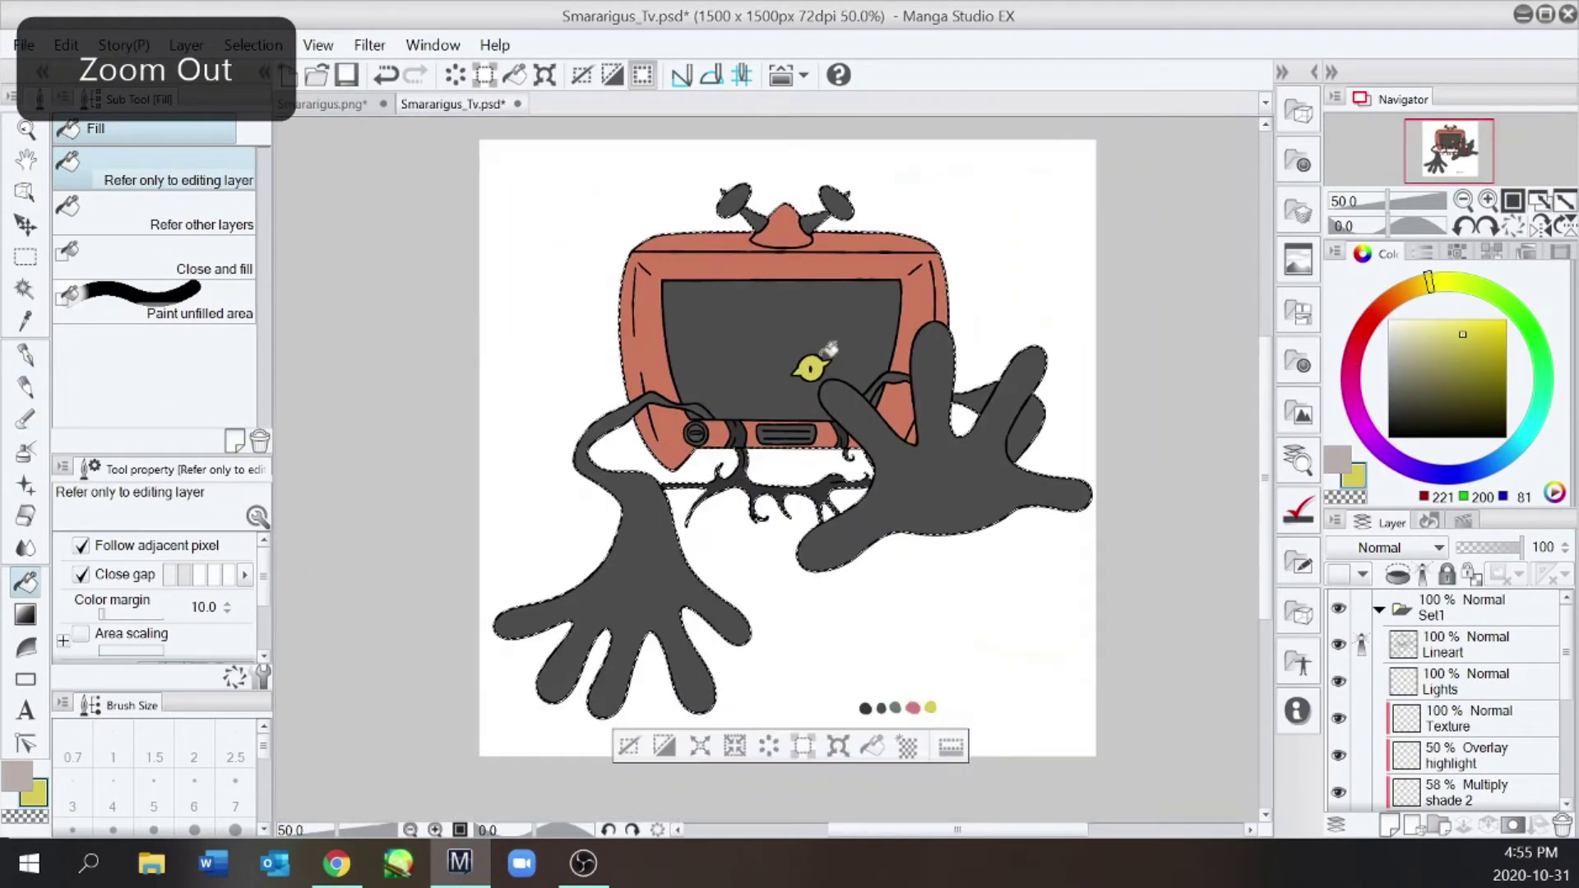
key(ctrl+plus)
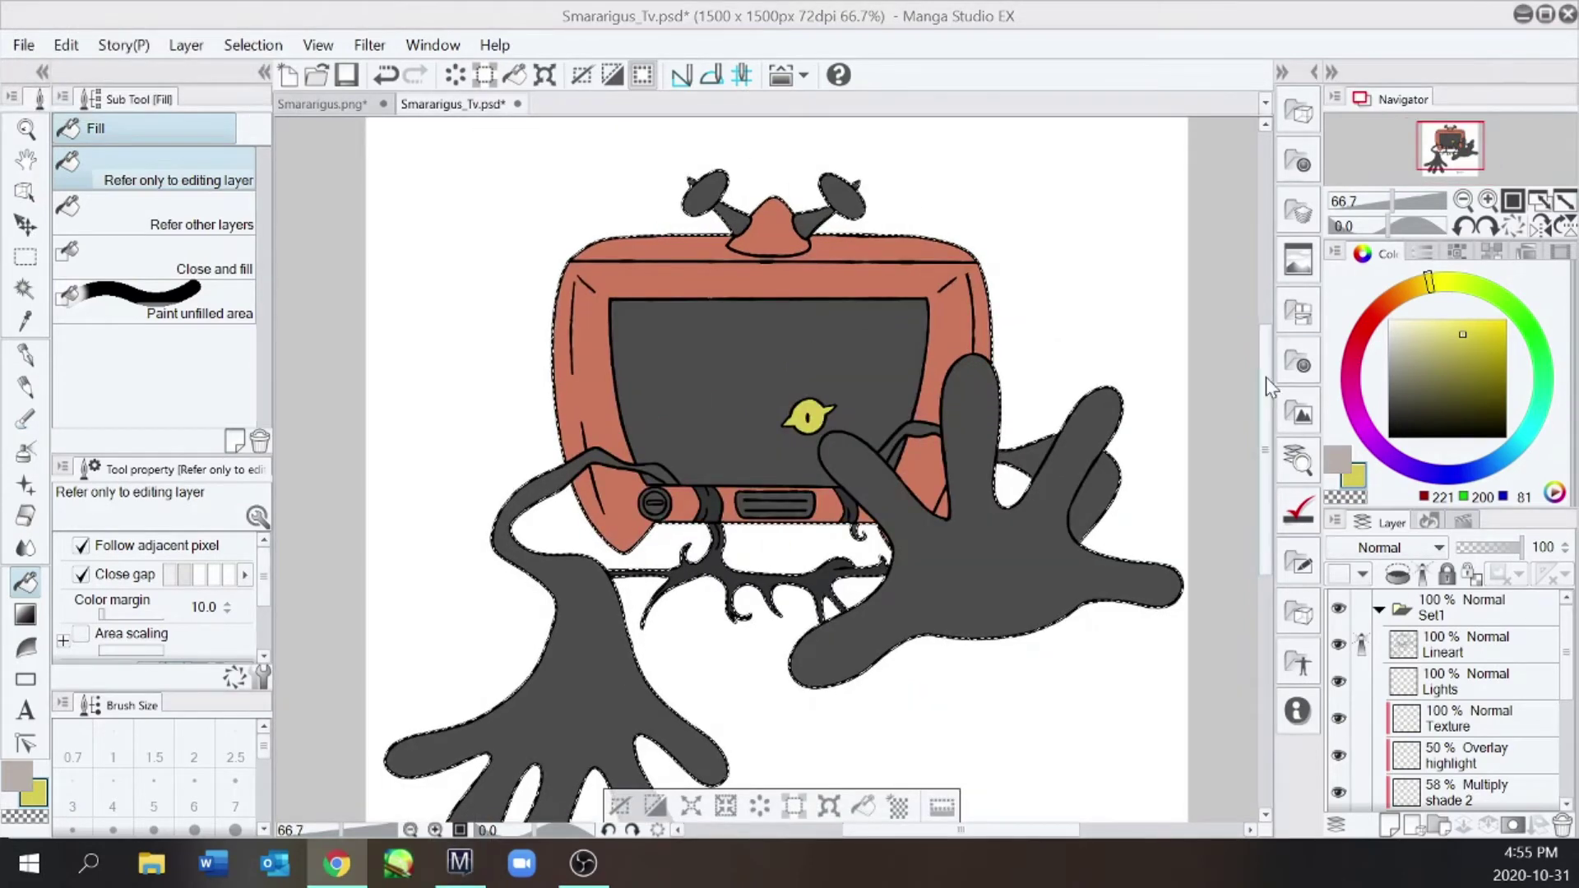
scroll(1273, 385, down, 2)
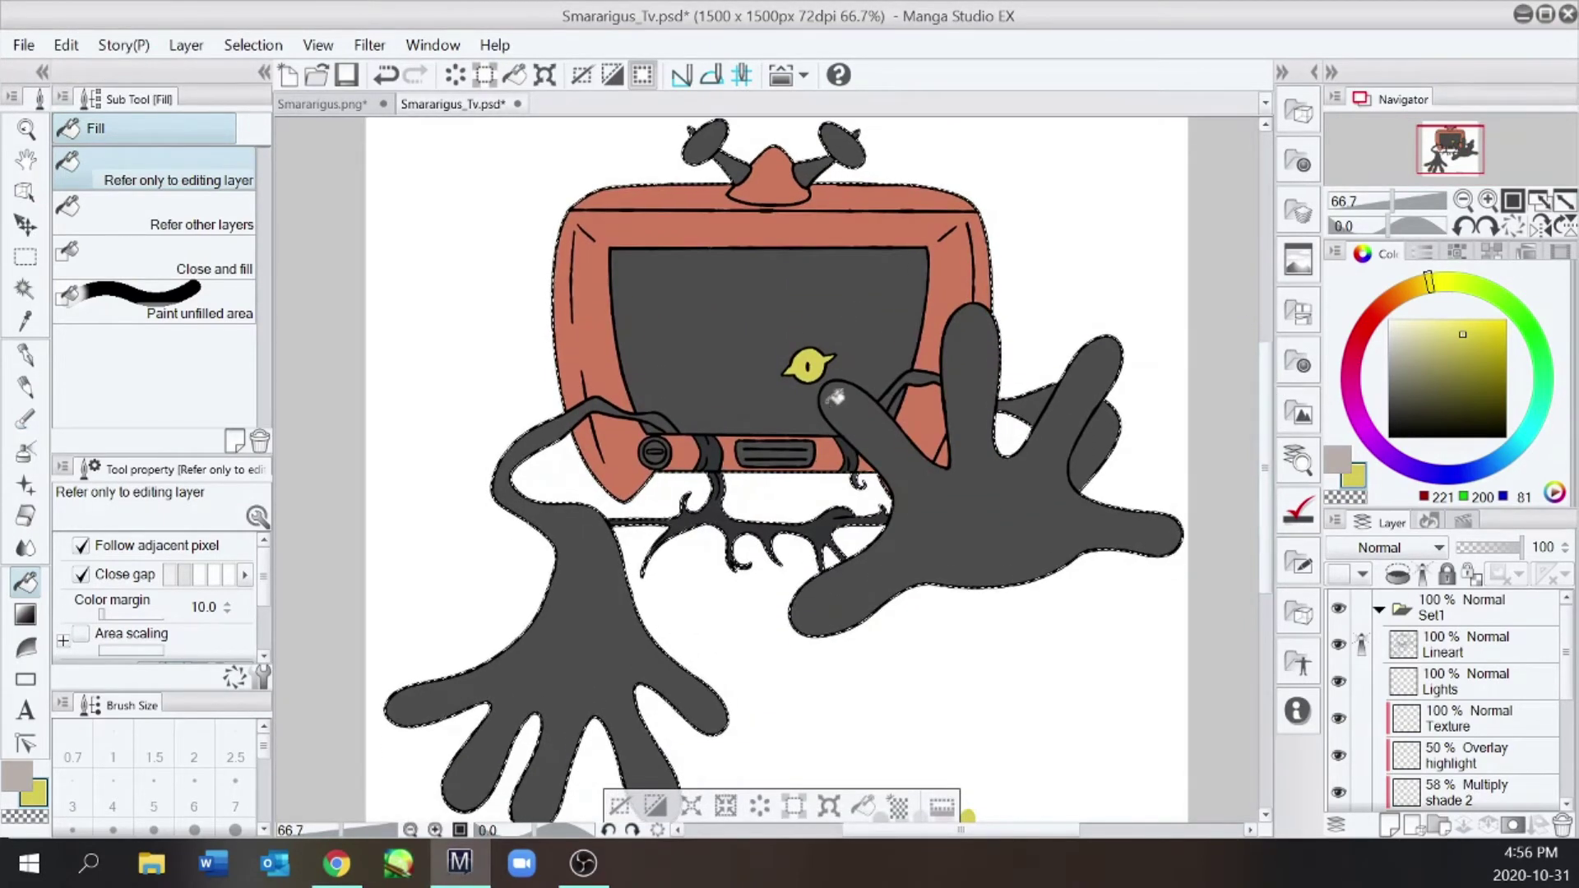
Try to draw an arched head outline around the eye with the G-pen in dark grey
key(ctrl+plus)
key(e)
mouse_move(652, 437)
mouse_down()
mouse_move(796, 217)
mouse_move(872, 358)
mouse_up()
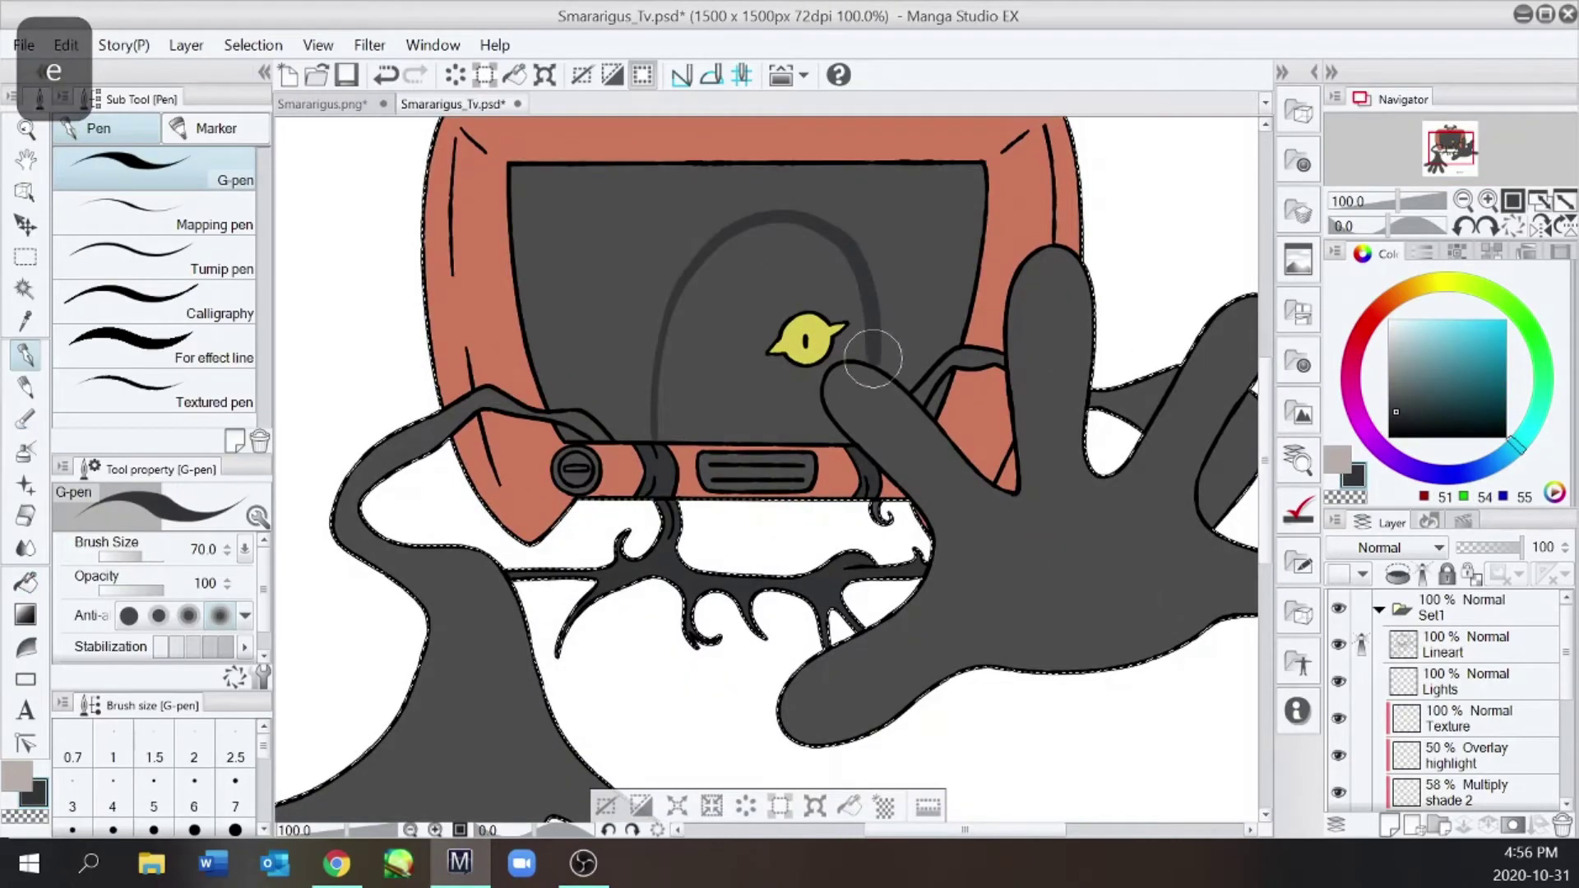
key(ctrl+z)
mouse_move(652, 411)
mouse_down()
mouse_move(665, 333)
mouse_move(847, 275)
mouse_up()
key(ctrl+z)
mouse_move(732, 393)
mouse_down()
mouse_move(794, 252)
mouse_move(672, 388)
mouse_move(668, 426)
mouse_move(755, 204)
mouse_move(871, 286)
mouse_move(878, 363)
mouse_up()
key(ctrl+z)
key(ctrl+minus)
key(ctrl+minus)
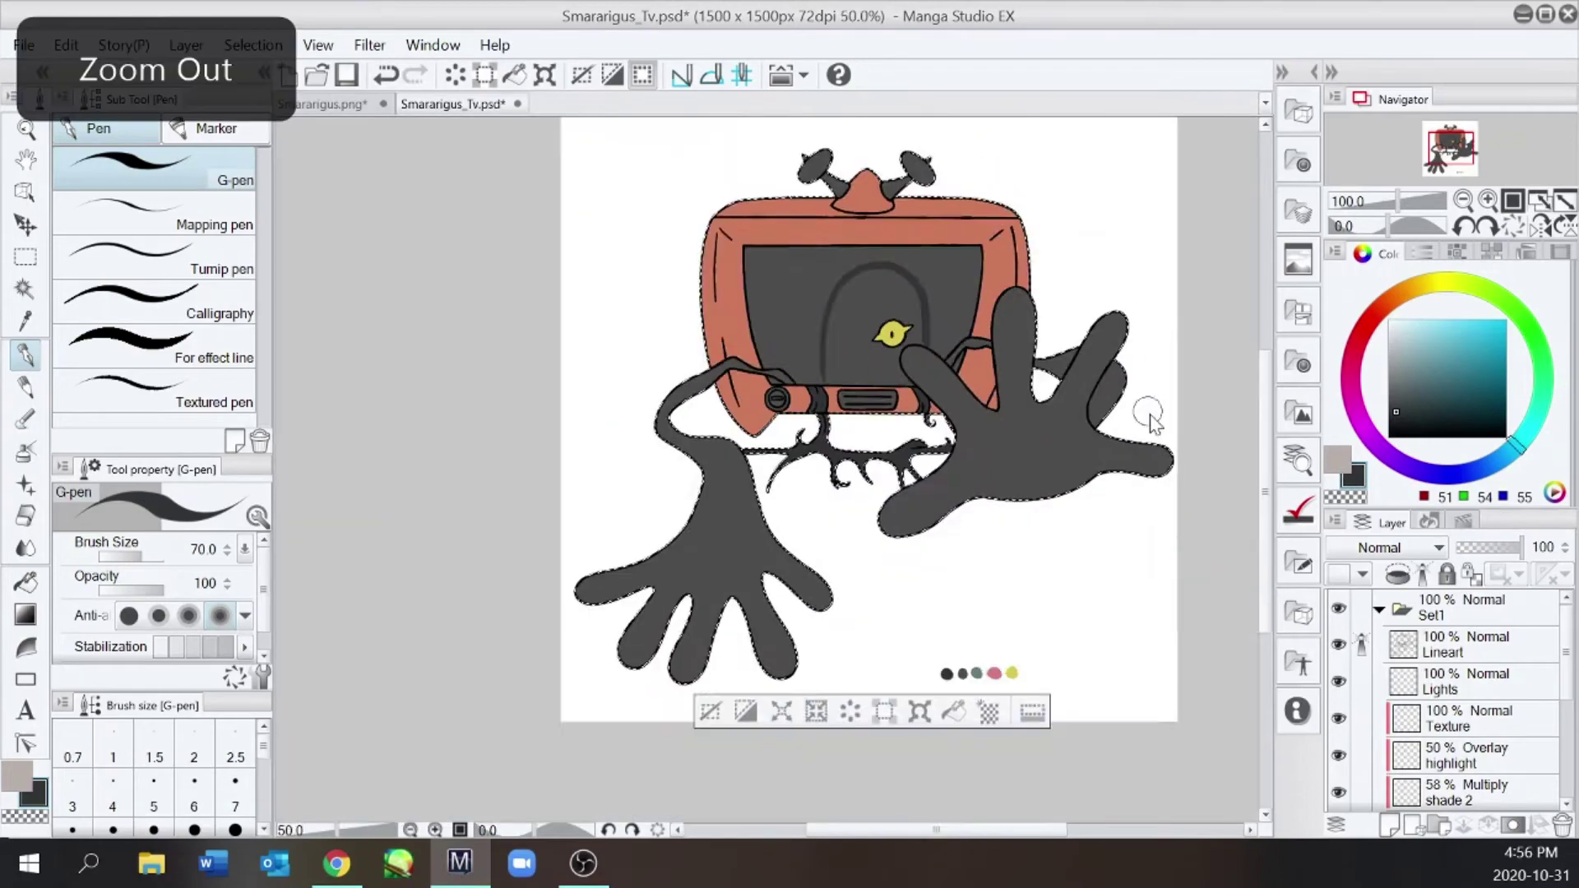
key(ctrl+plus)
key(ctrl+z)
Draw a dark grey arched head silhouette around the eye on the TV screen and fill it
mouse_move(703, 395)
mouse_down()
mouse_move(838, 228)
mouse_move(891, 370)
mouse_up()
key(ctrl+minus)
key(ctrl+plus)
key(ctrl+plus)
key(ctrl+plus)
key(g)
click(811, 289)
key(ctrl+plus)
key(p)
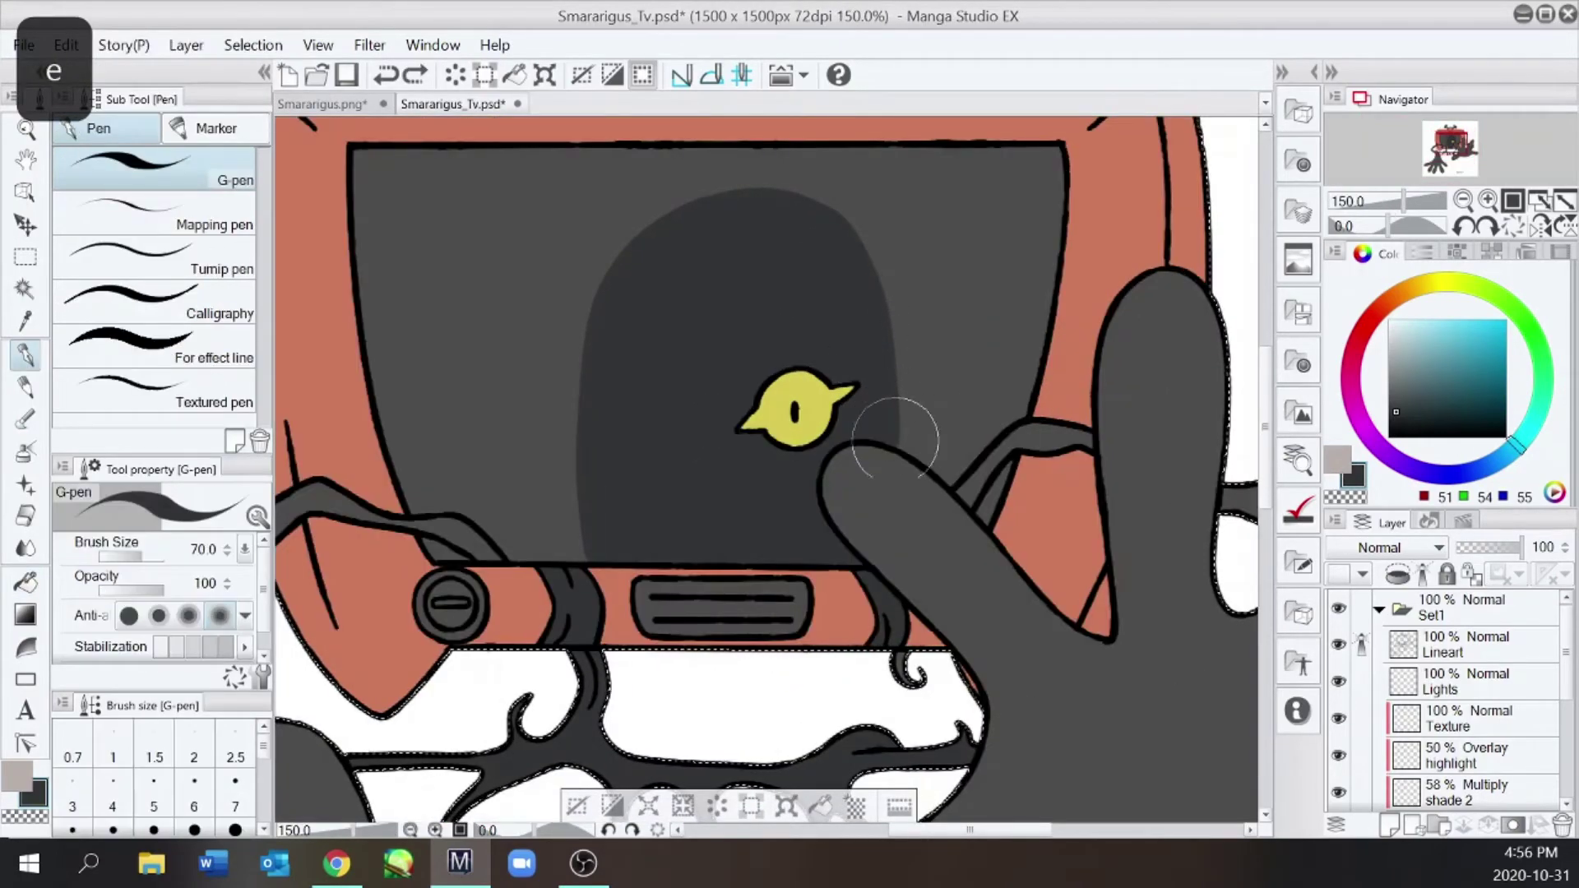
Compare the TV character's colours with the reference drawing in Smararigus.png
click(321, 103)
click(466, 106)
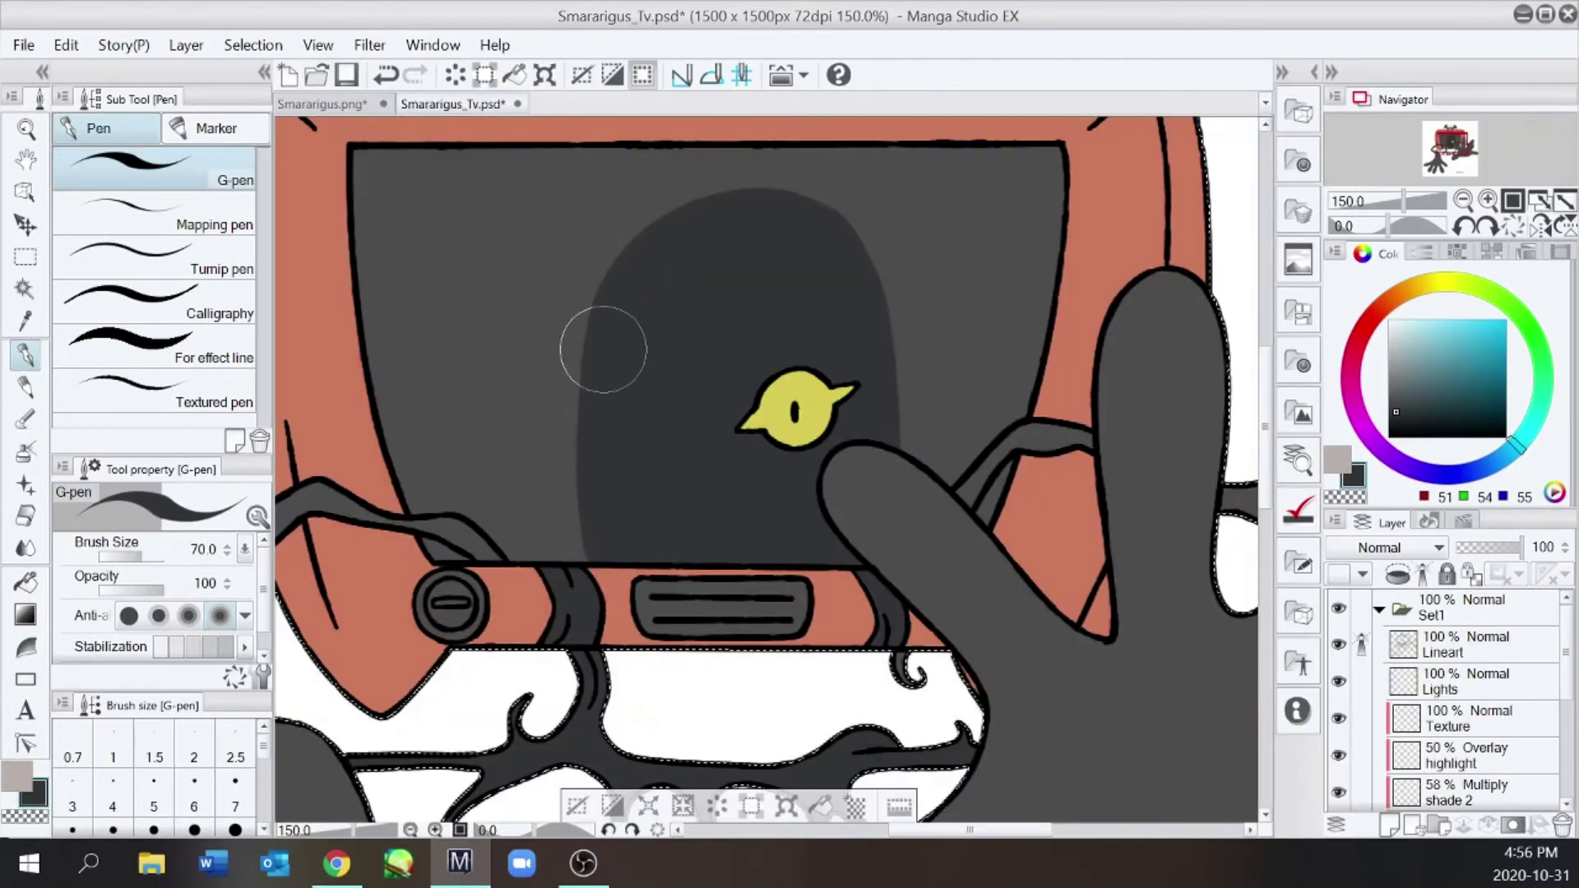
key(ctrl+minus)
key(ctrl+minus)
key(ctrl+minus)
key(ctrl+plus)
key(ctrl+minus)
key(ctrl+plus)
Refill the head silhouette, straps and tendrils with the darker grey RGB 41, 44, 44
key(w)
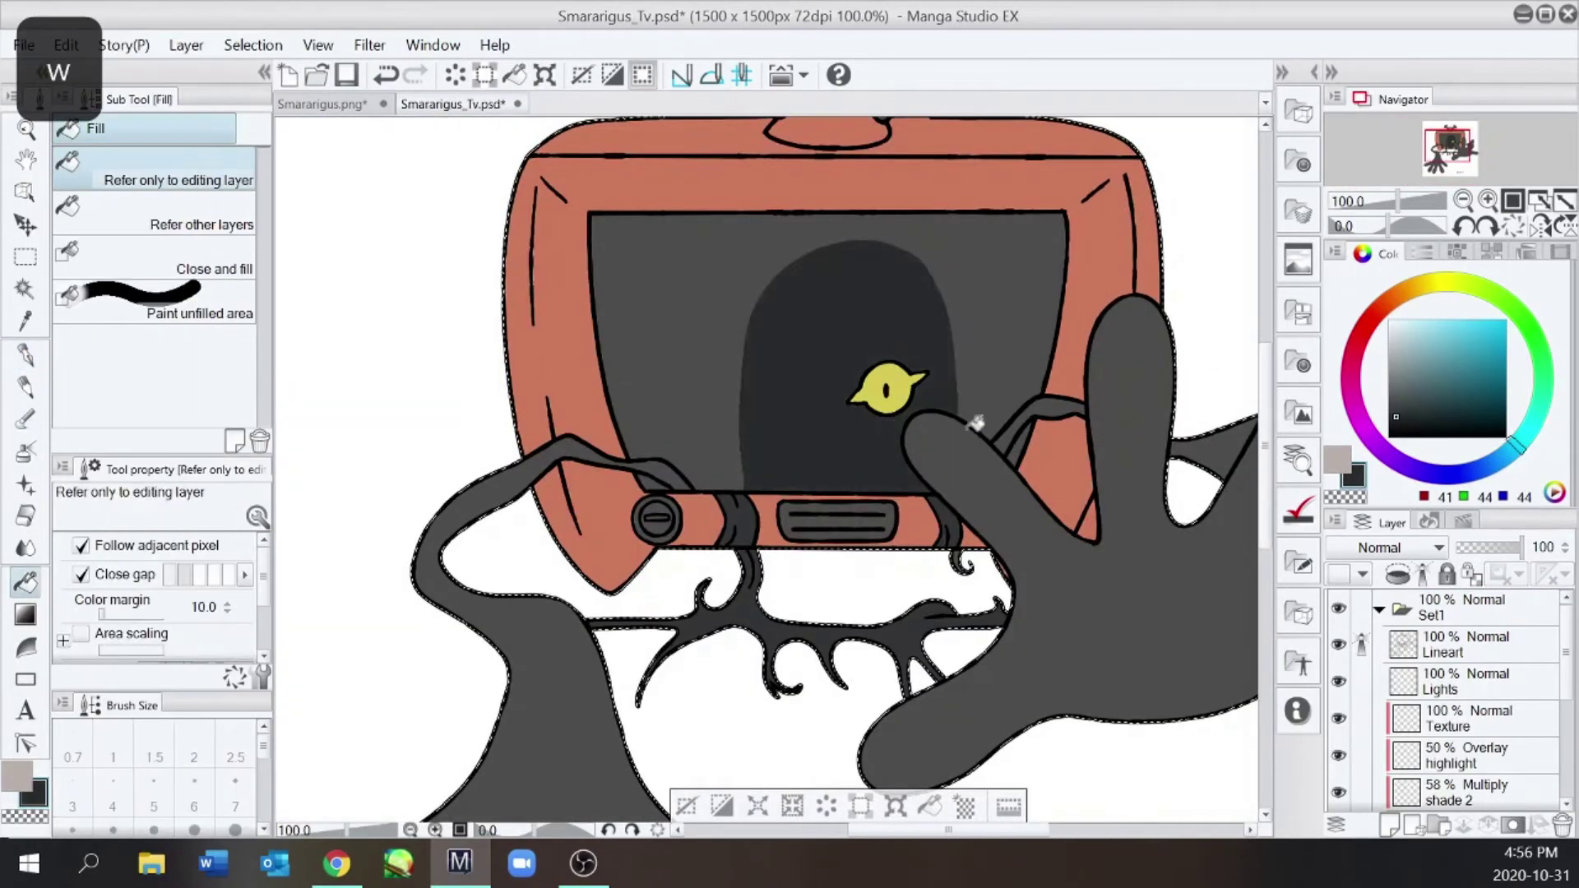
key(p)
key(w)
key(e)
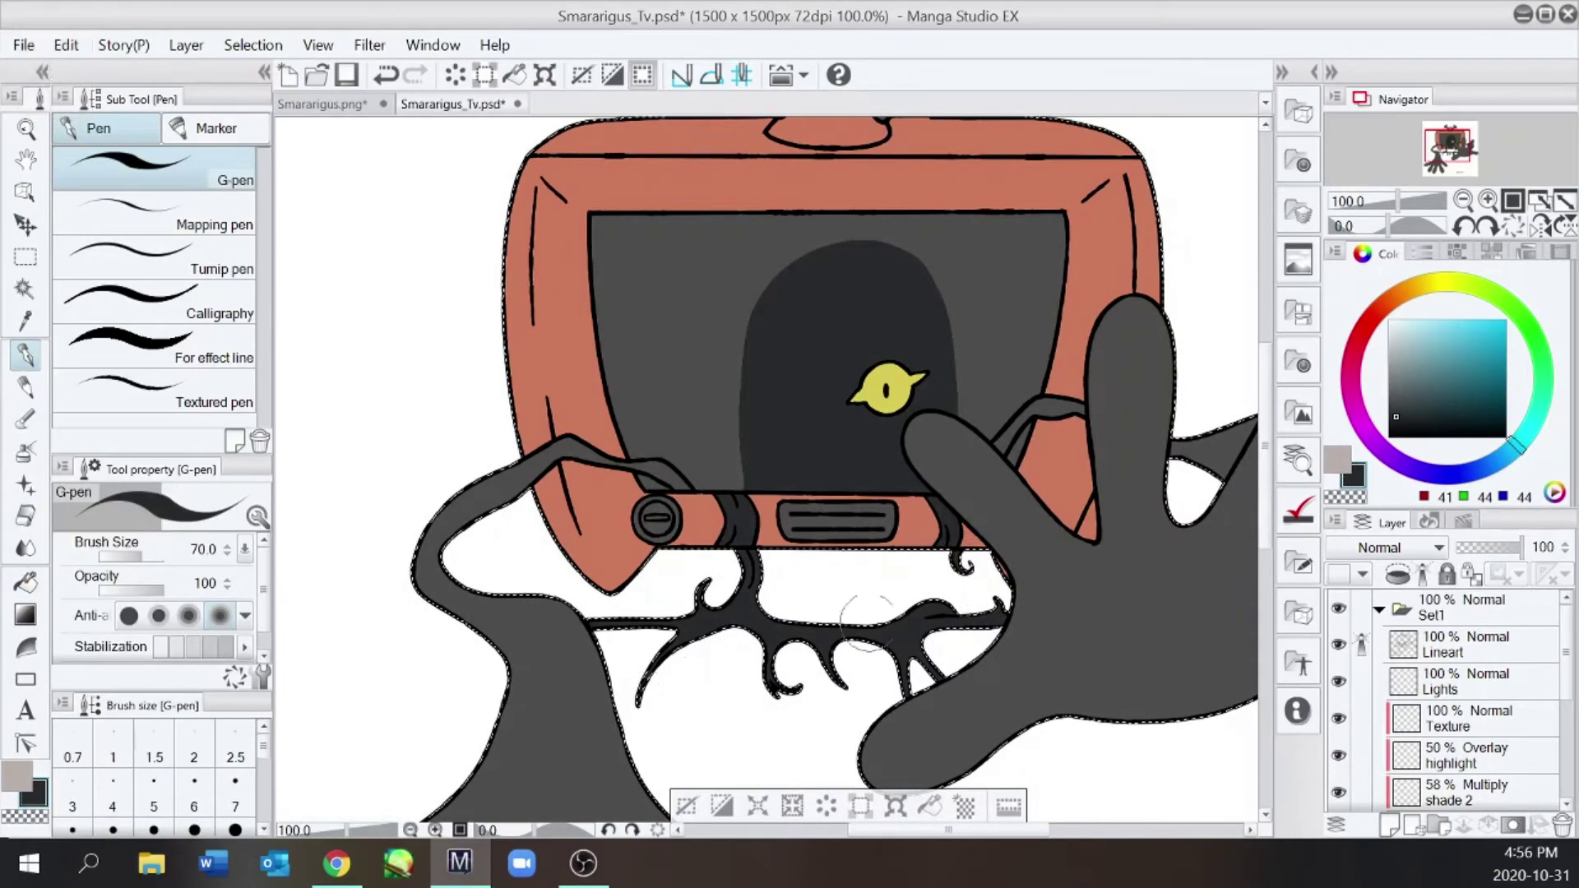
Soften the head silhouette's edge with the G-pen at size 40 and opacity 65, and reset the opacity to 100
scroll(760, 675, up, 2)
scroll(791, 661, down, 3)
scroll(855, 459, up, 2)
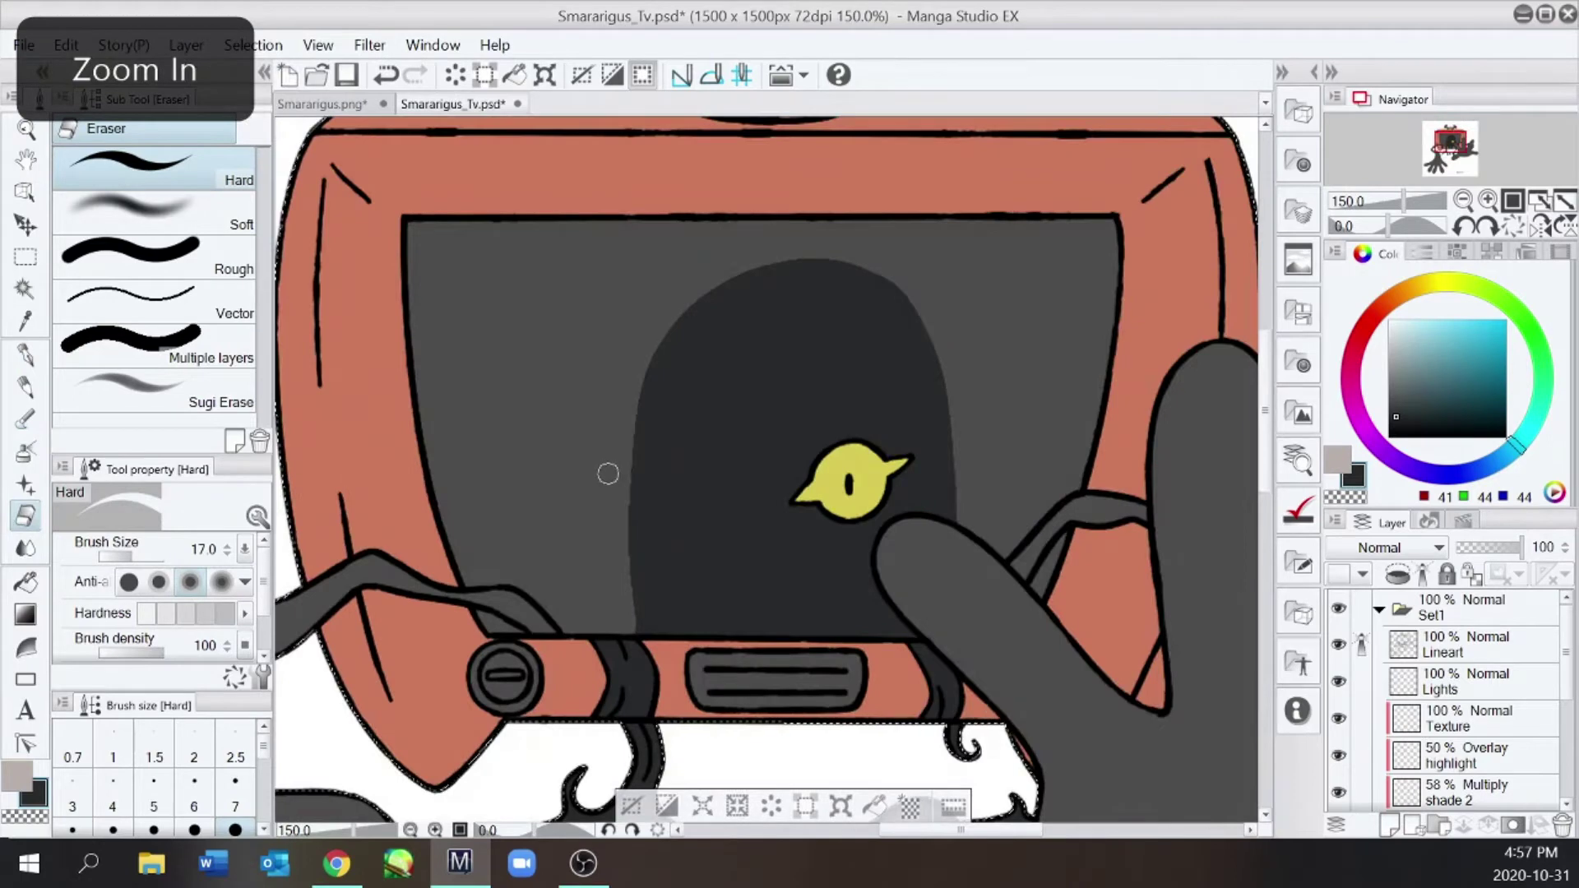
key(e)
key(bracketleft)
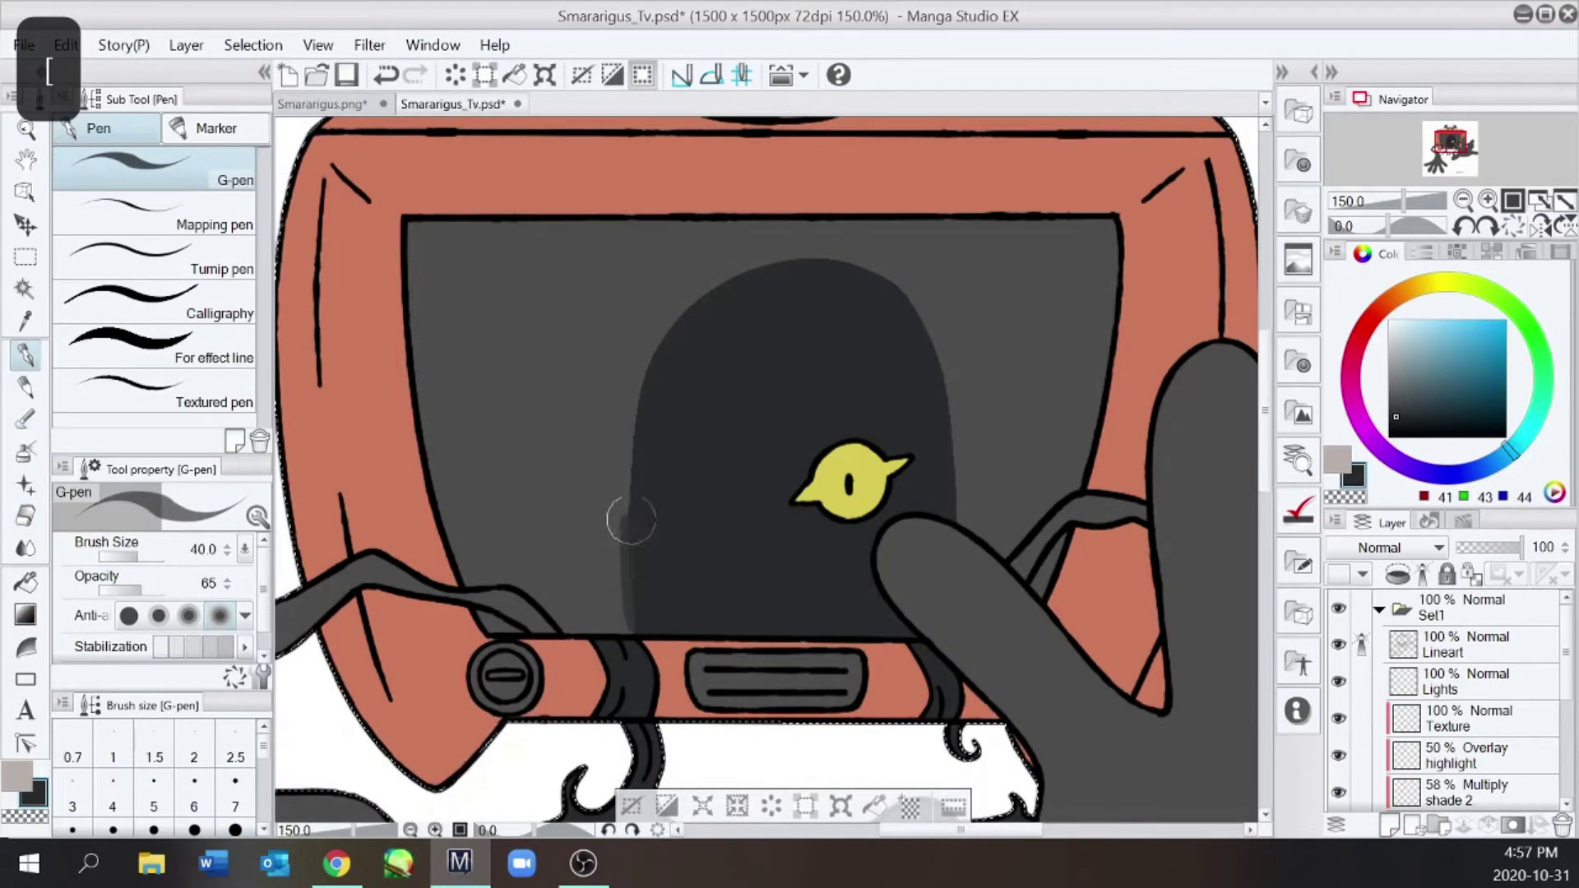
drag(631, 550, 901, 301)
scroll(955, 578, down, 2)
scroll(969, 518, up, 2)
right_click(969, 519)
drag(142, 589, 166, 589)
scroll(945, 564, down, 1)
scroll(945, 564, down, 2)
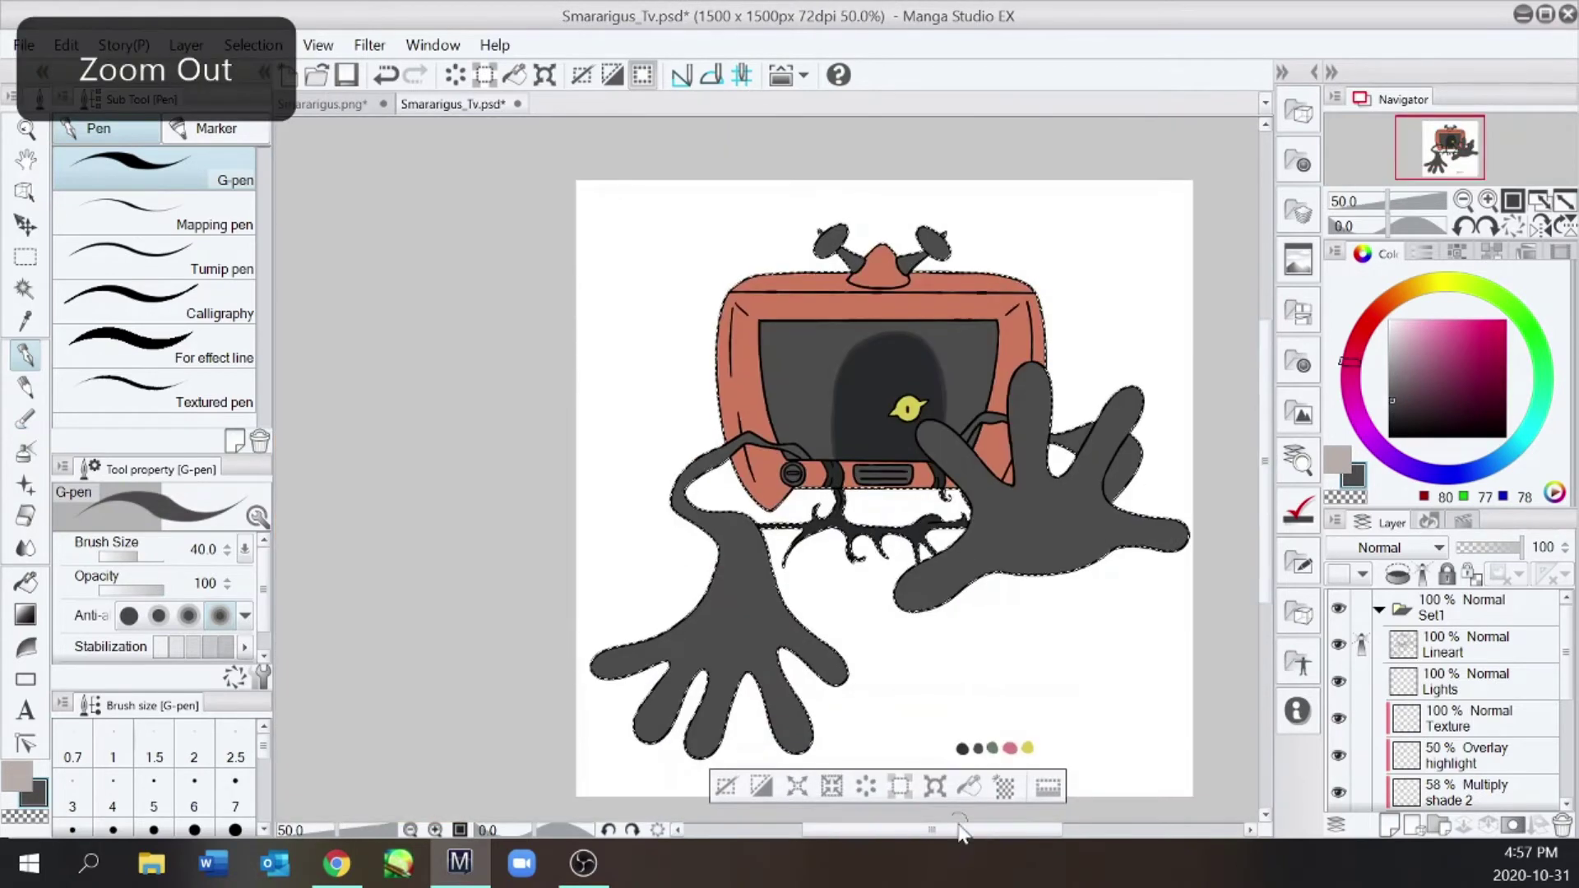
drag(1171, 746, 984, 746)
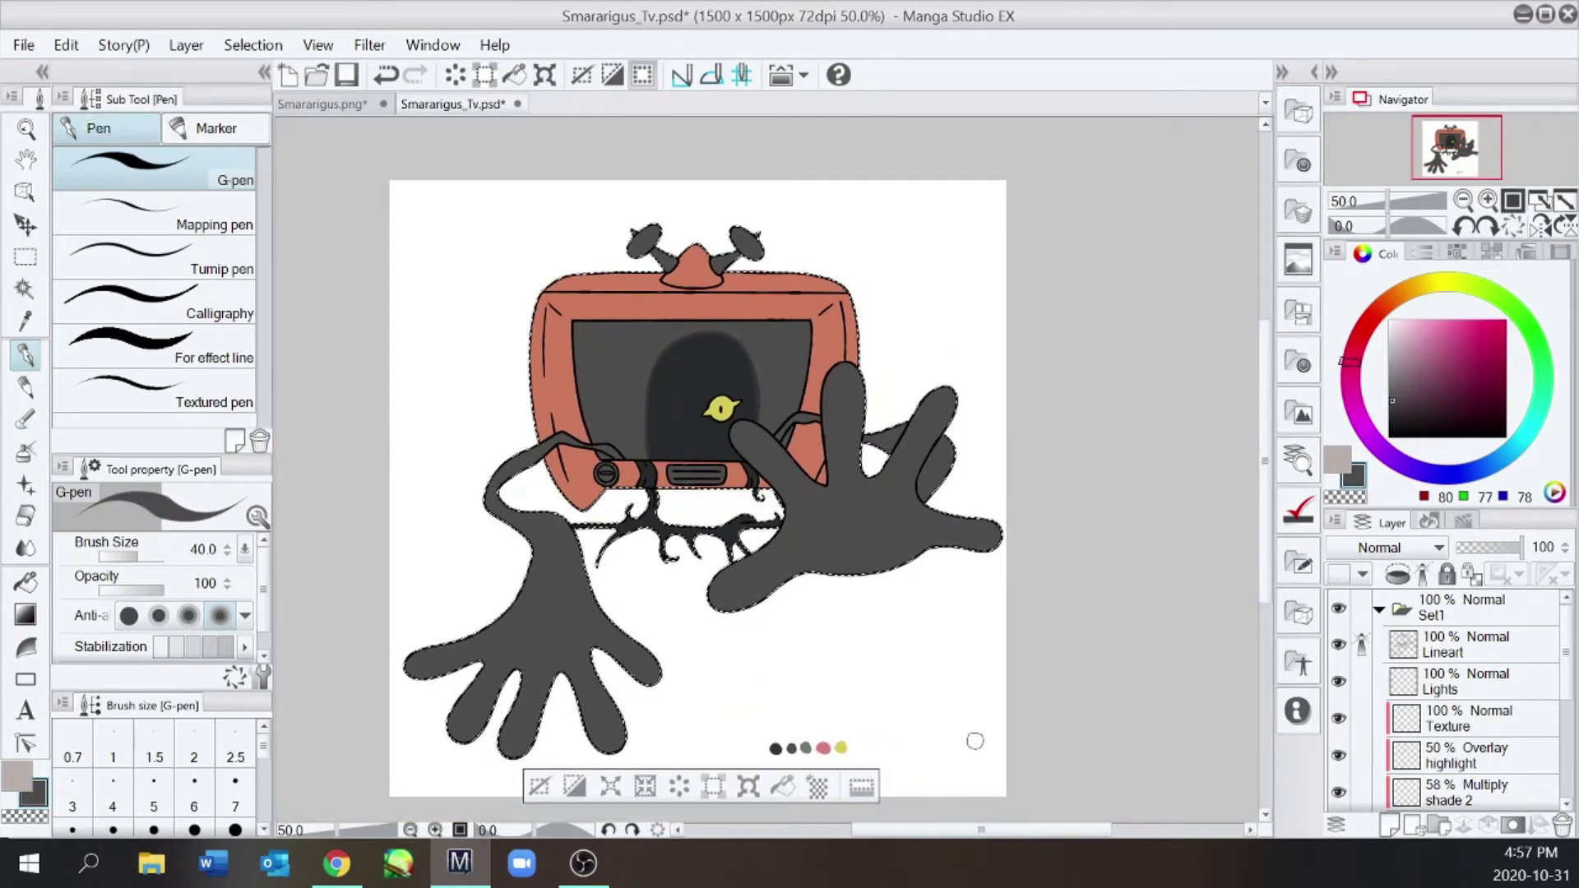
Clear the character selection and auto-select the TV screen area on the Lineart layer
click(1476, 650)
key(ctrl+d)
key(ctrl+w)
click(822, 343)
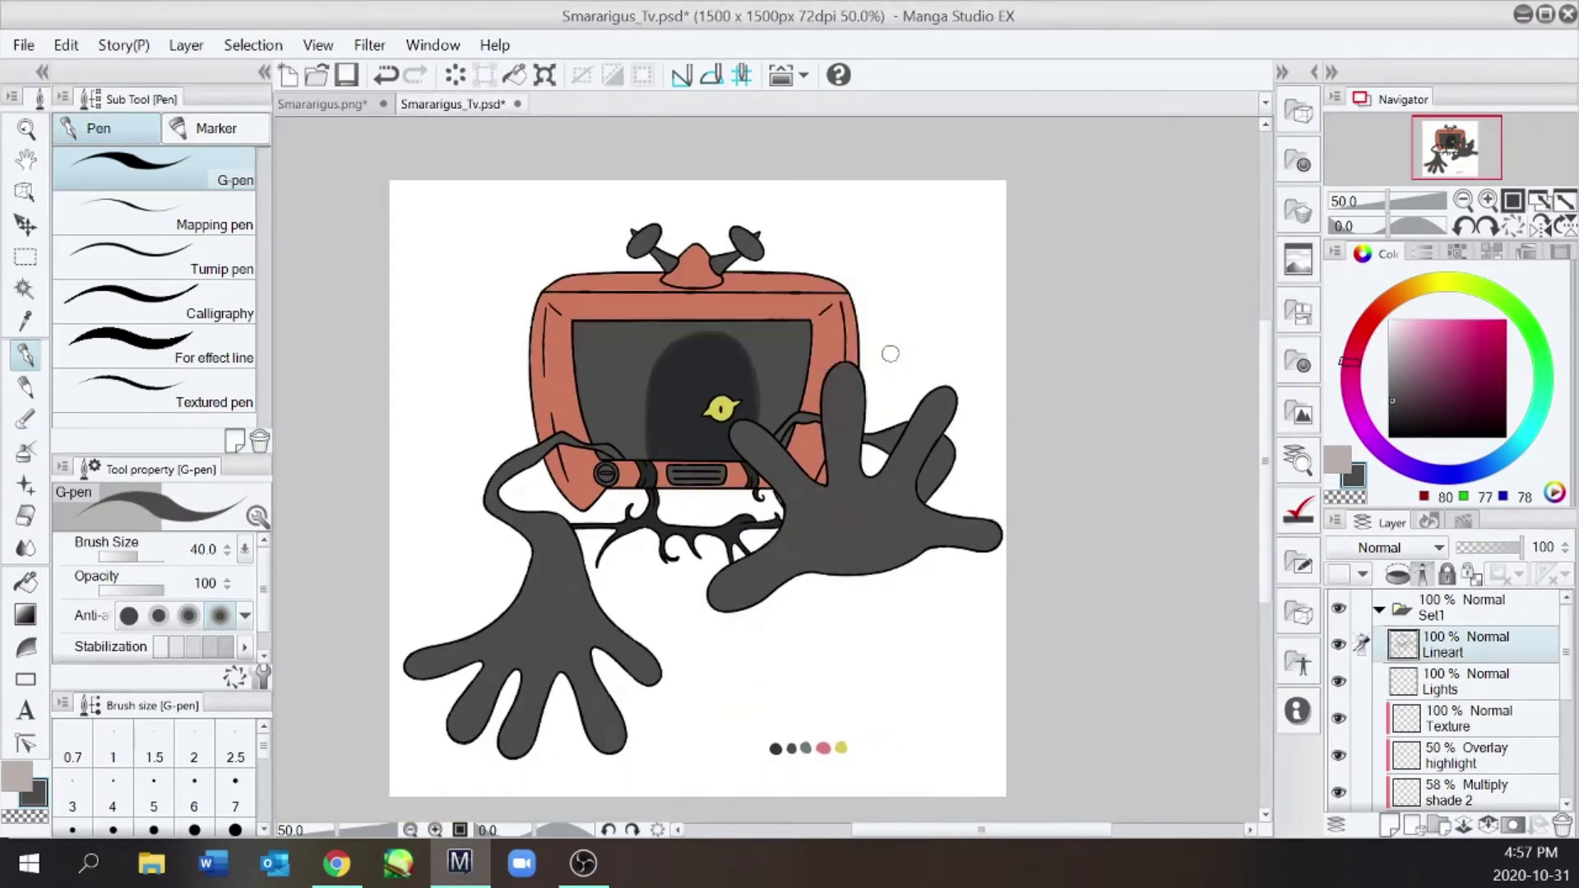
key(w)
click(776, 354)
scroll(607, 450, up, 3)
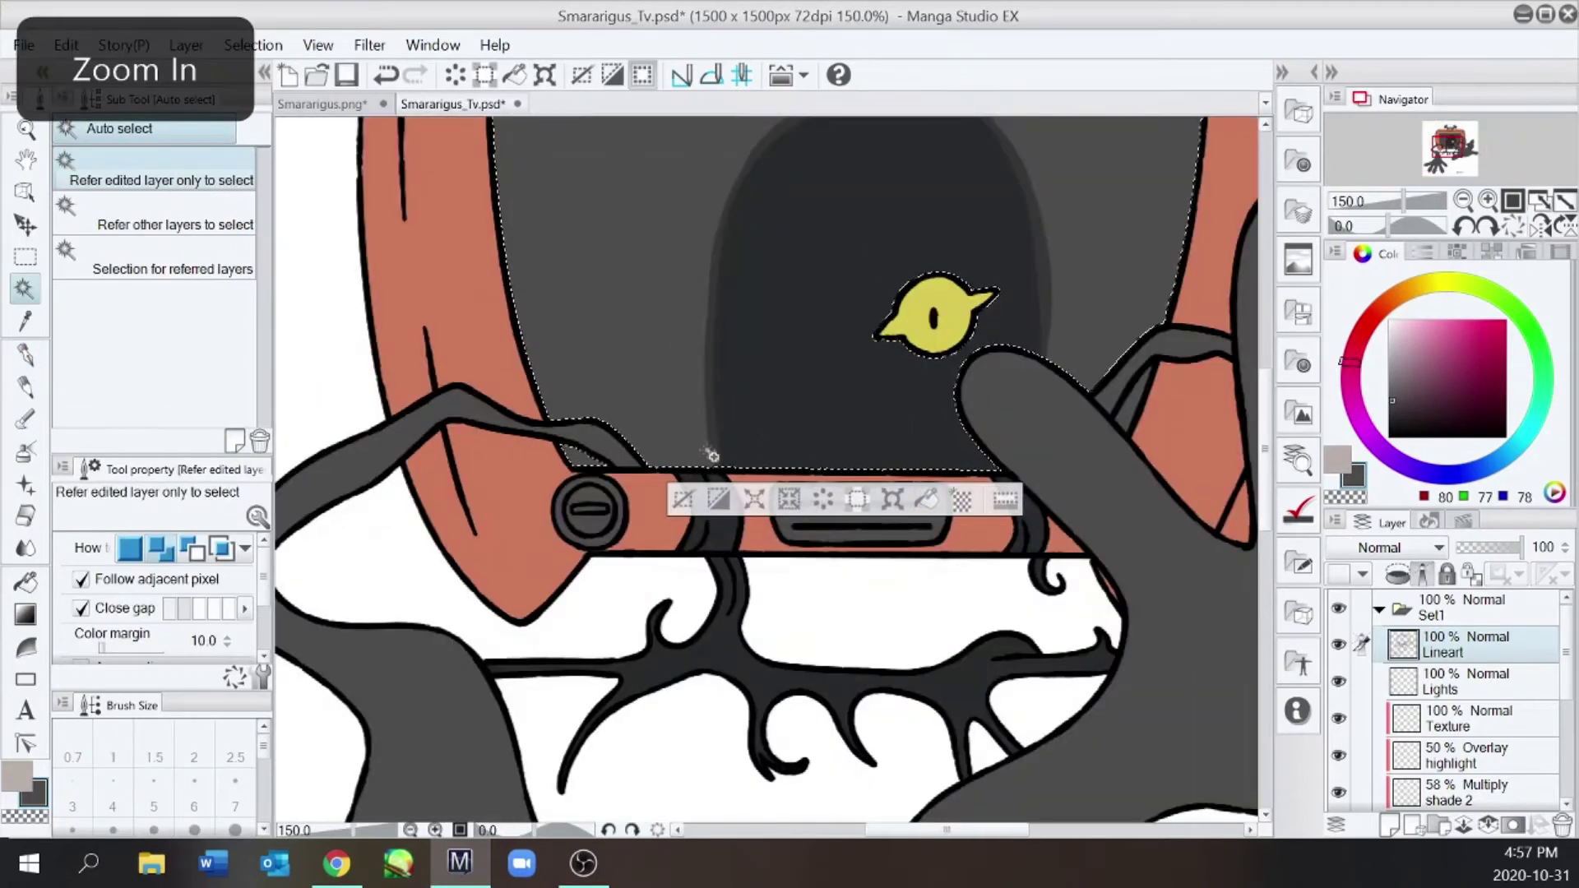
scroll(765, 463, down, 3)
scroll(1480, 782, down, 3)
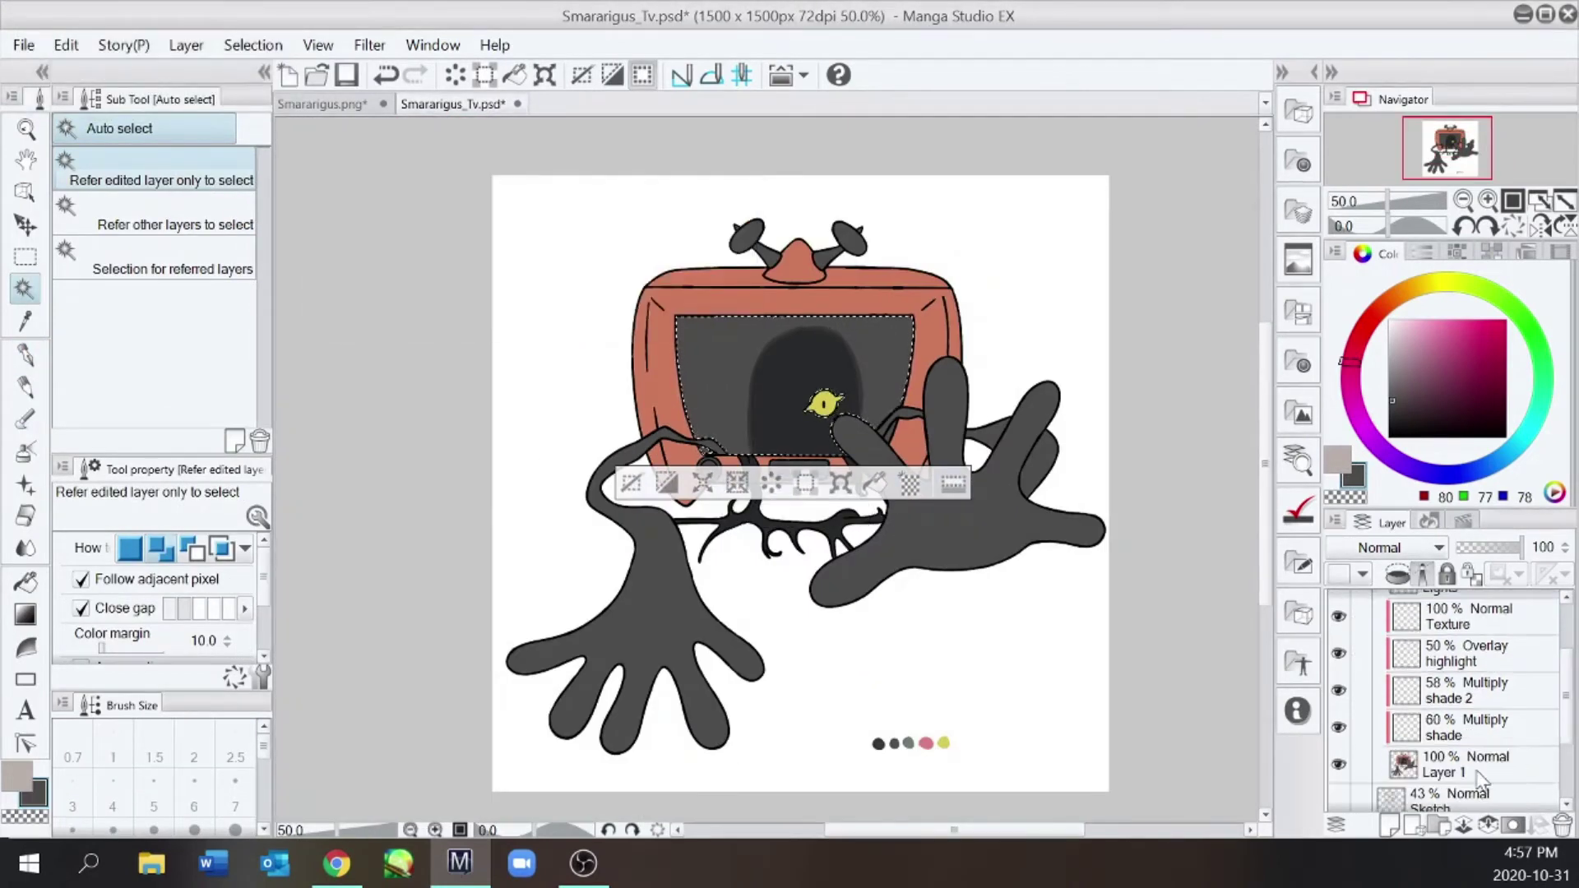
On Layer 1, draw white zigzag glare streaks across the selected TV screen with the G-pen
click(1448, 764)
key(e)
mouse_move(744, 318)
mouse_down()
mouse_move(694, 360)
mouse_move(685, 410)
mouse_up()
drag(828, 318, 724, 449)
drag(888, 319, 832, 368)
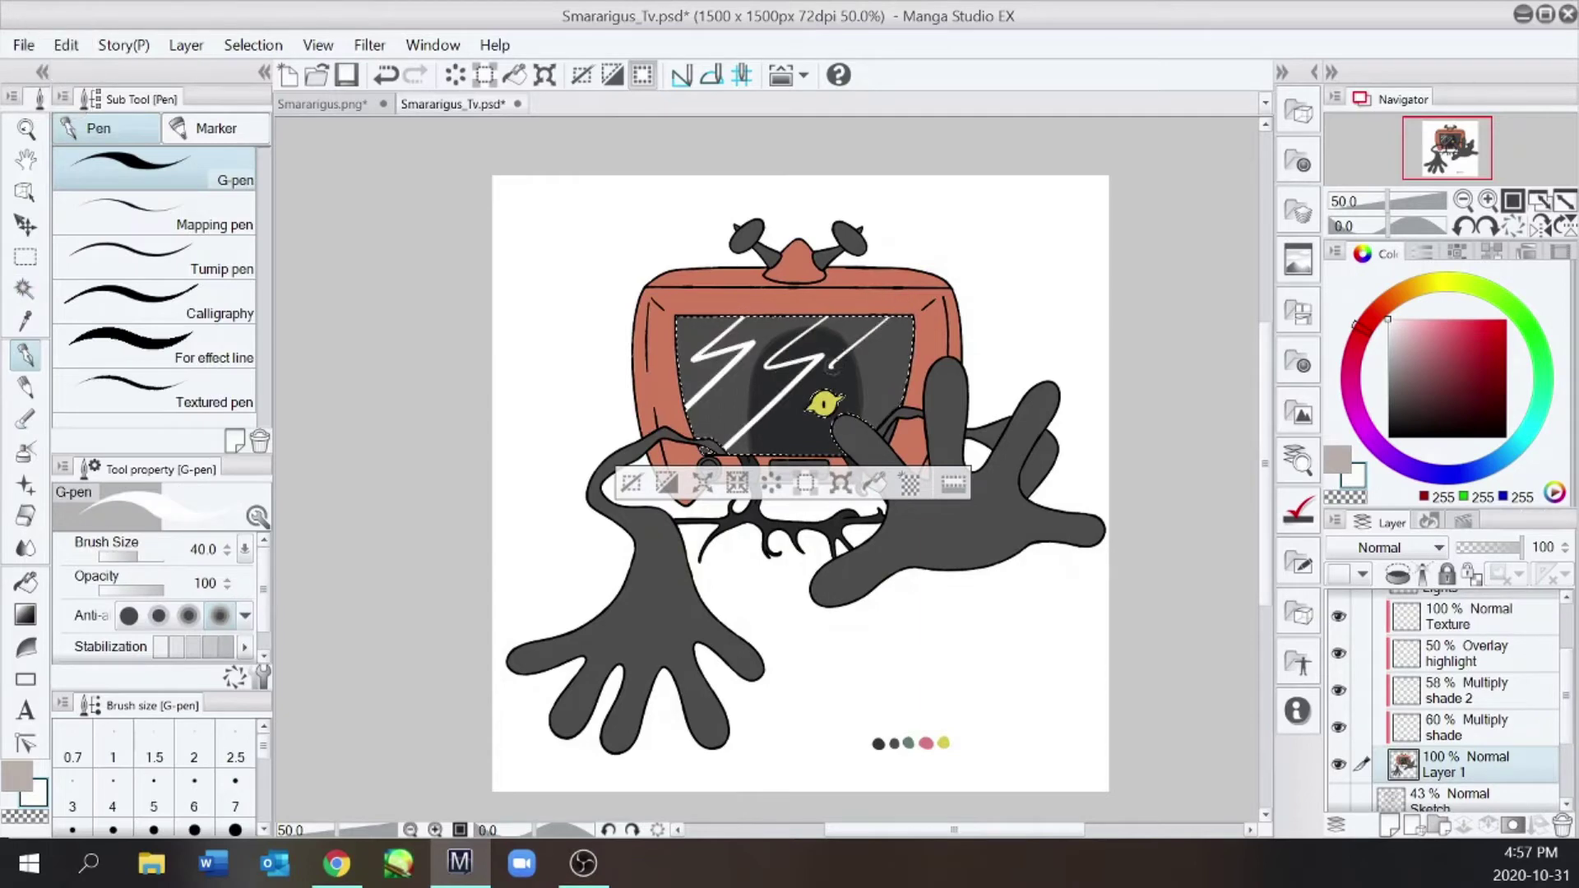
Sample the head silhouette's dark grey and add dark zigzag streaks between the white ones on the TV screen
alt+click(787, 423)
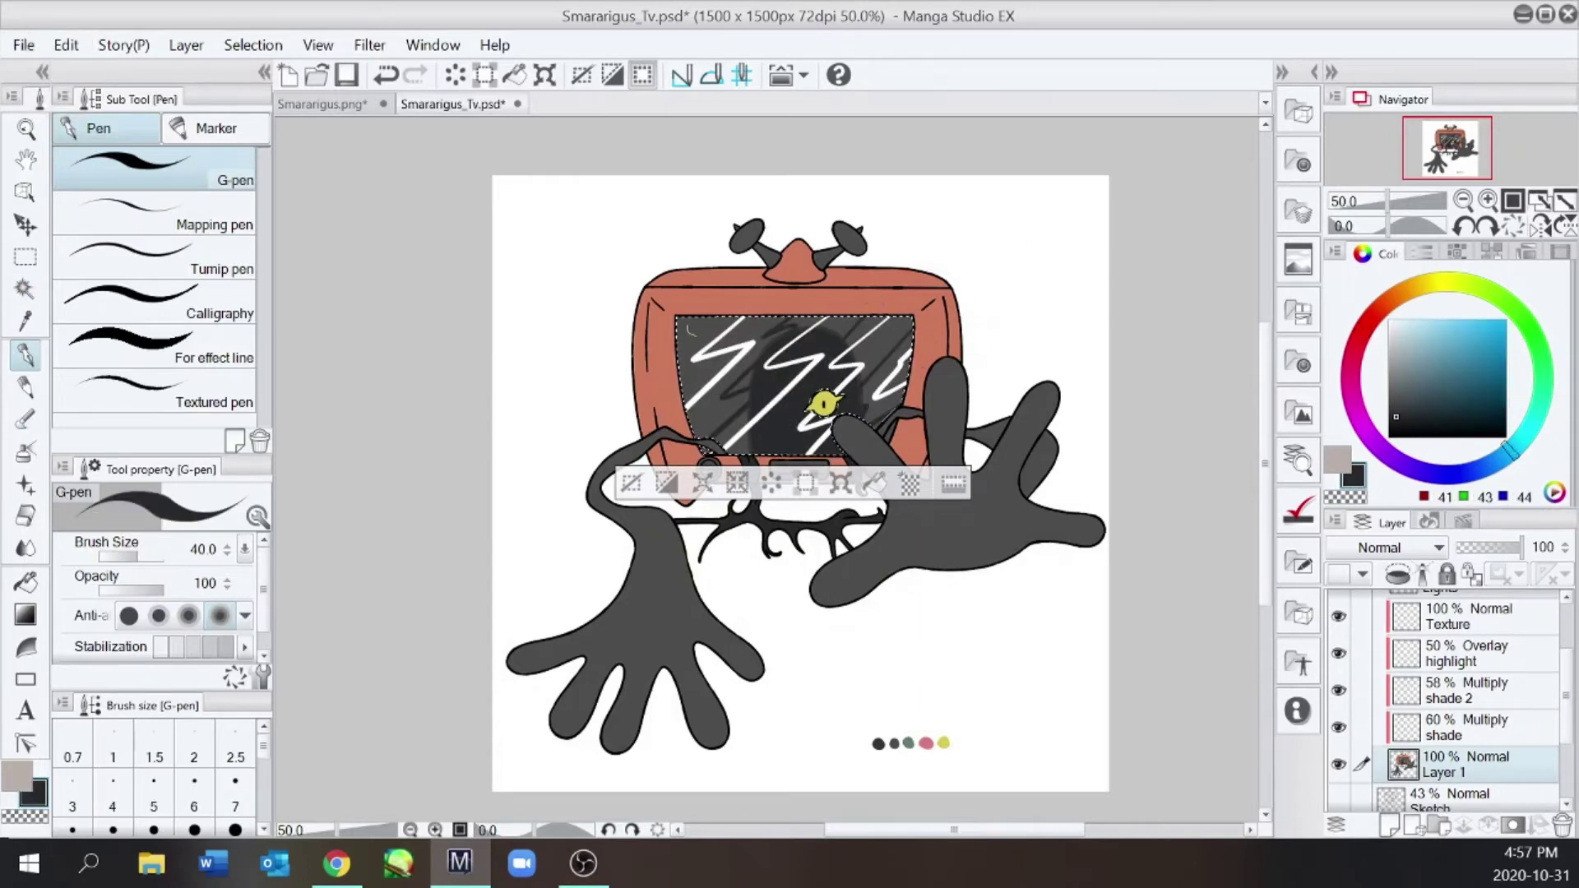
scroll(1028, 292, down, 1)
scroll(1028, 293, up, 2)
Sample white, add a small zigzag at the TV screen's lower edge and clear the selection
alt+click(1011, 293)
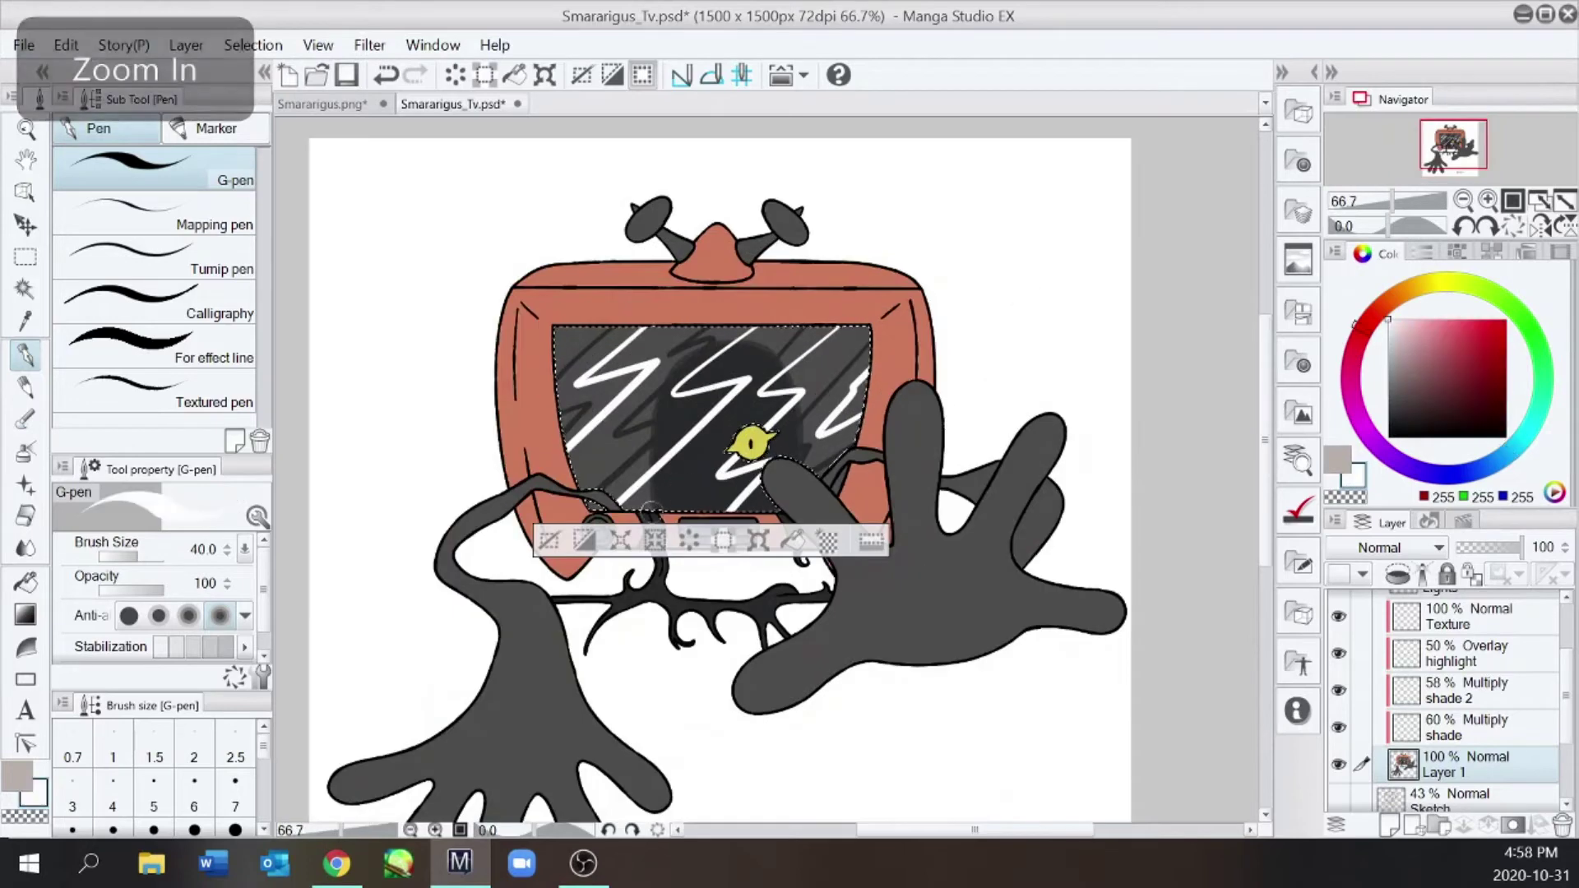
drag(657, 506, 688, 504)
scroll(934, 336, down, 1)
key(ctrl+minus)
key(ctrl+plus)
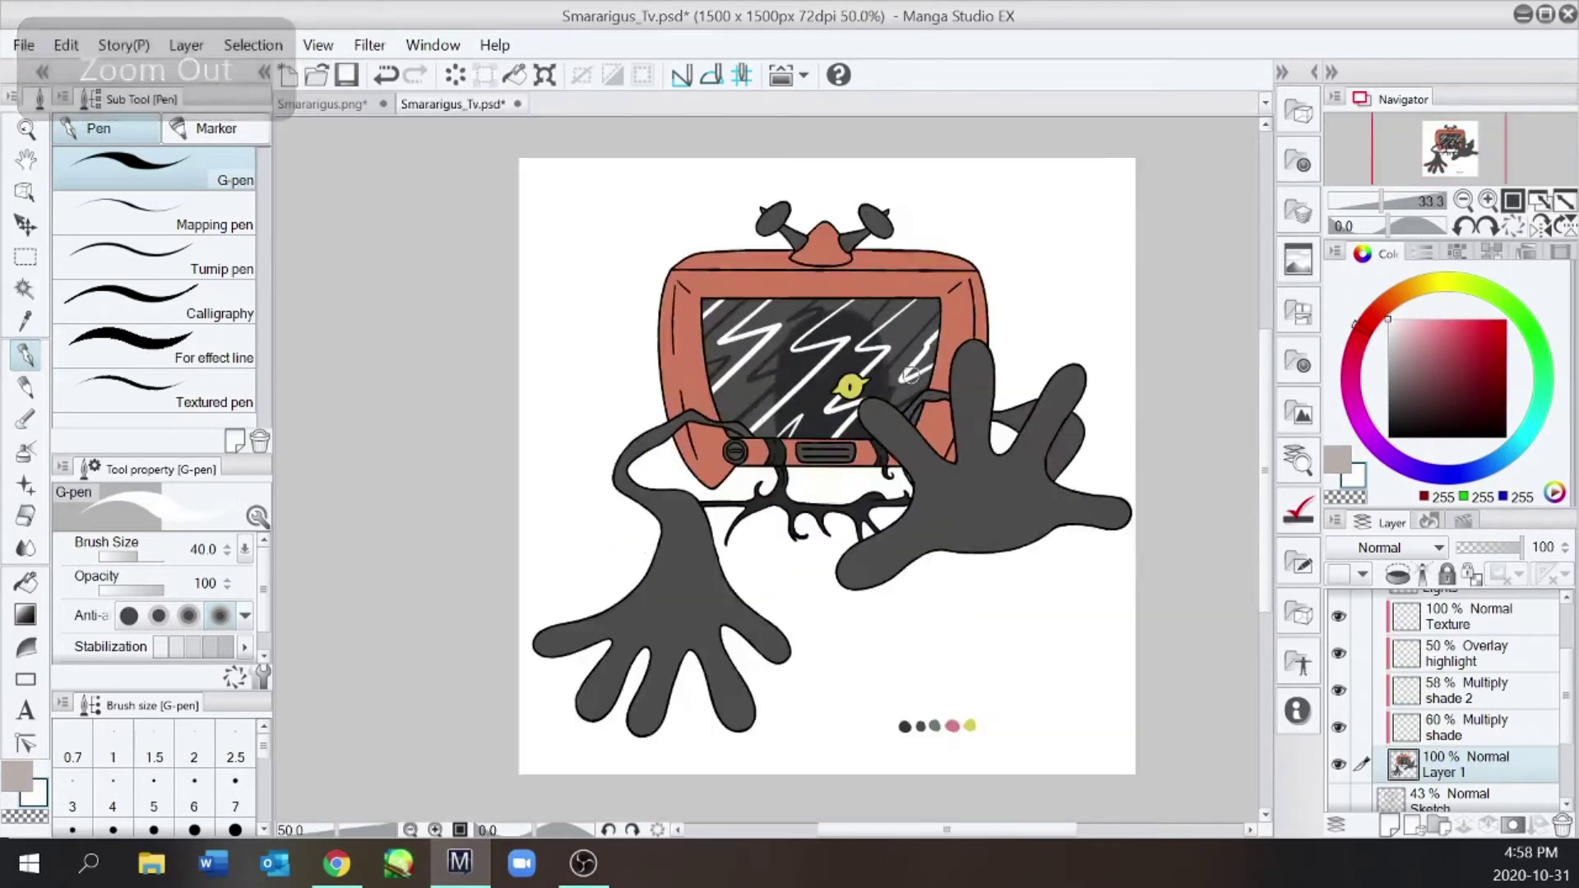
Copy the whole TV static image, return to Smararigus_Tv.psd and bring back the TV screen selection
key(ctrl+plus)
key(ctrl+minus)
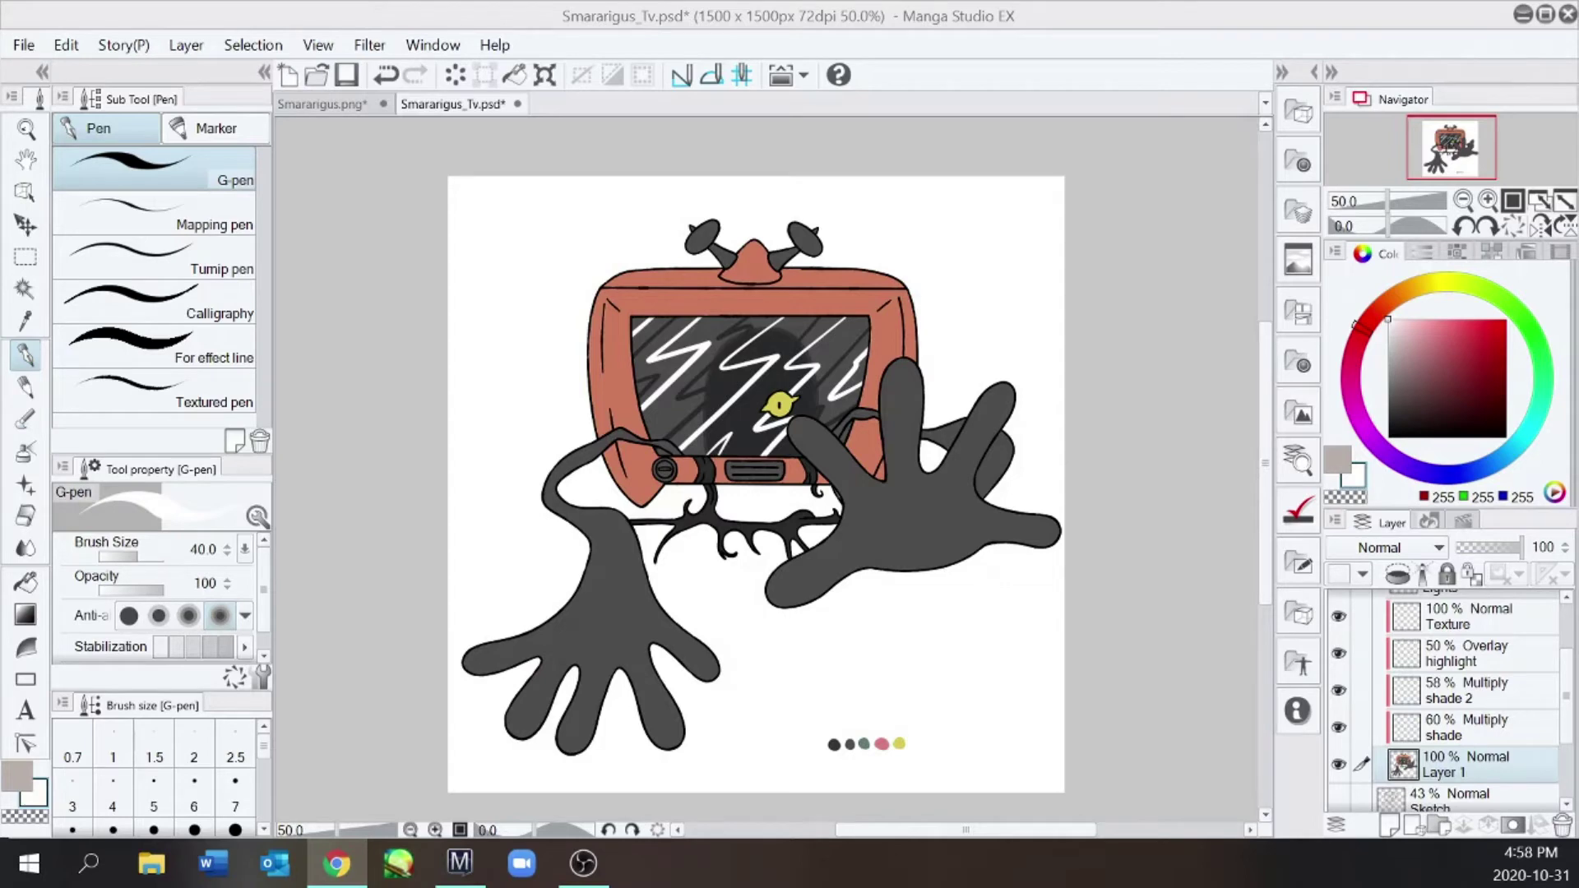
key(ctrl+a)
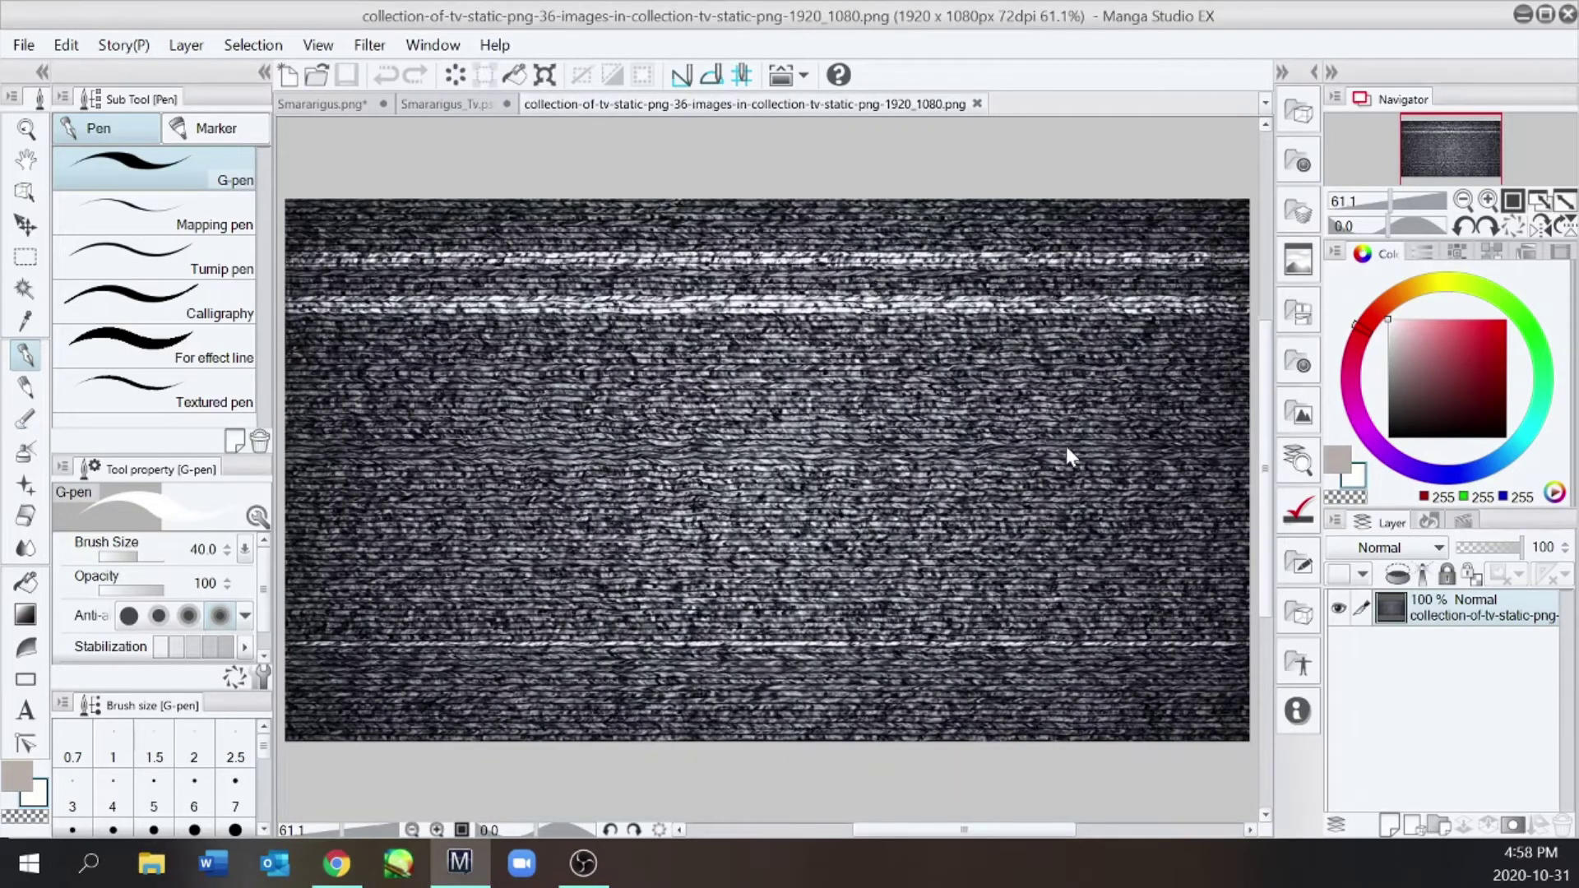
click(471, 104)
scroll(1267, 485, down, 1)
key(ctrl+z)
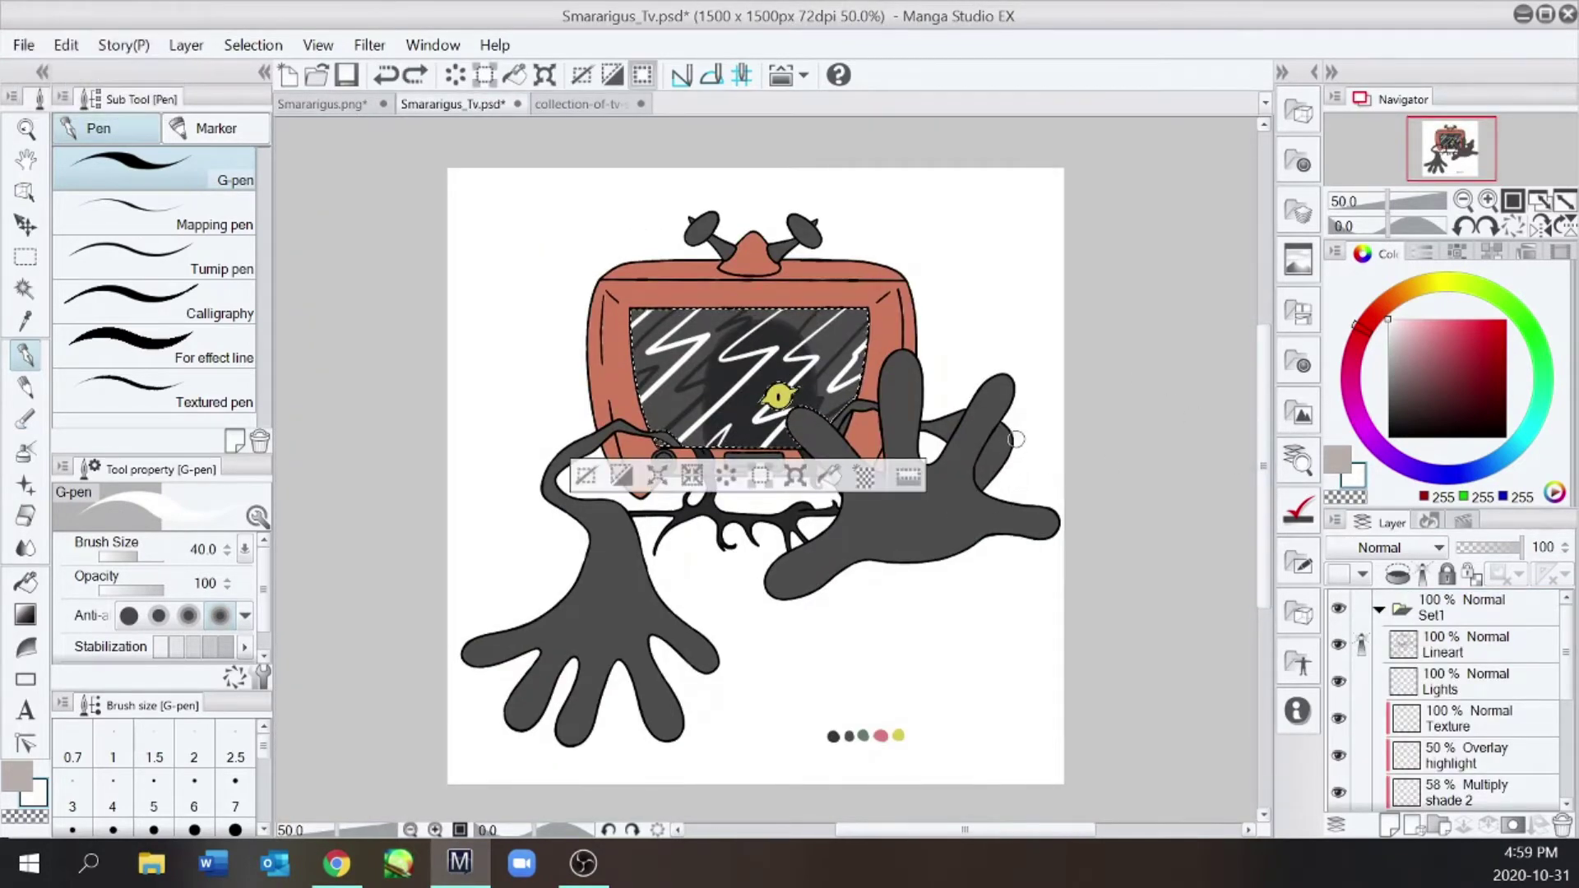
Paste the TV static at full size and try clearing everything outside the TV screen area
key(ctrl+v)
key(ctrl+t)
drag(628, 305, 785, 399)
key(ctrl+z)
key(Return)
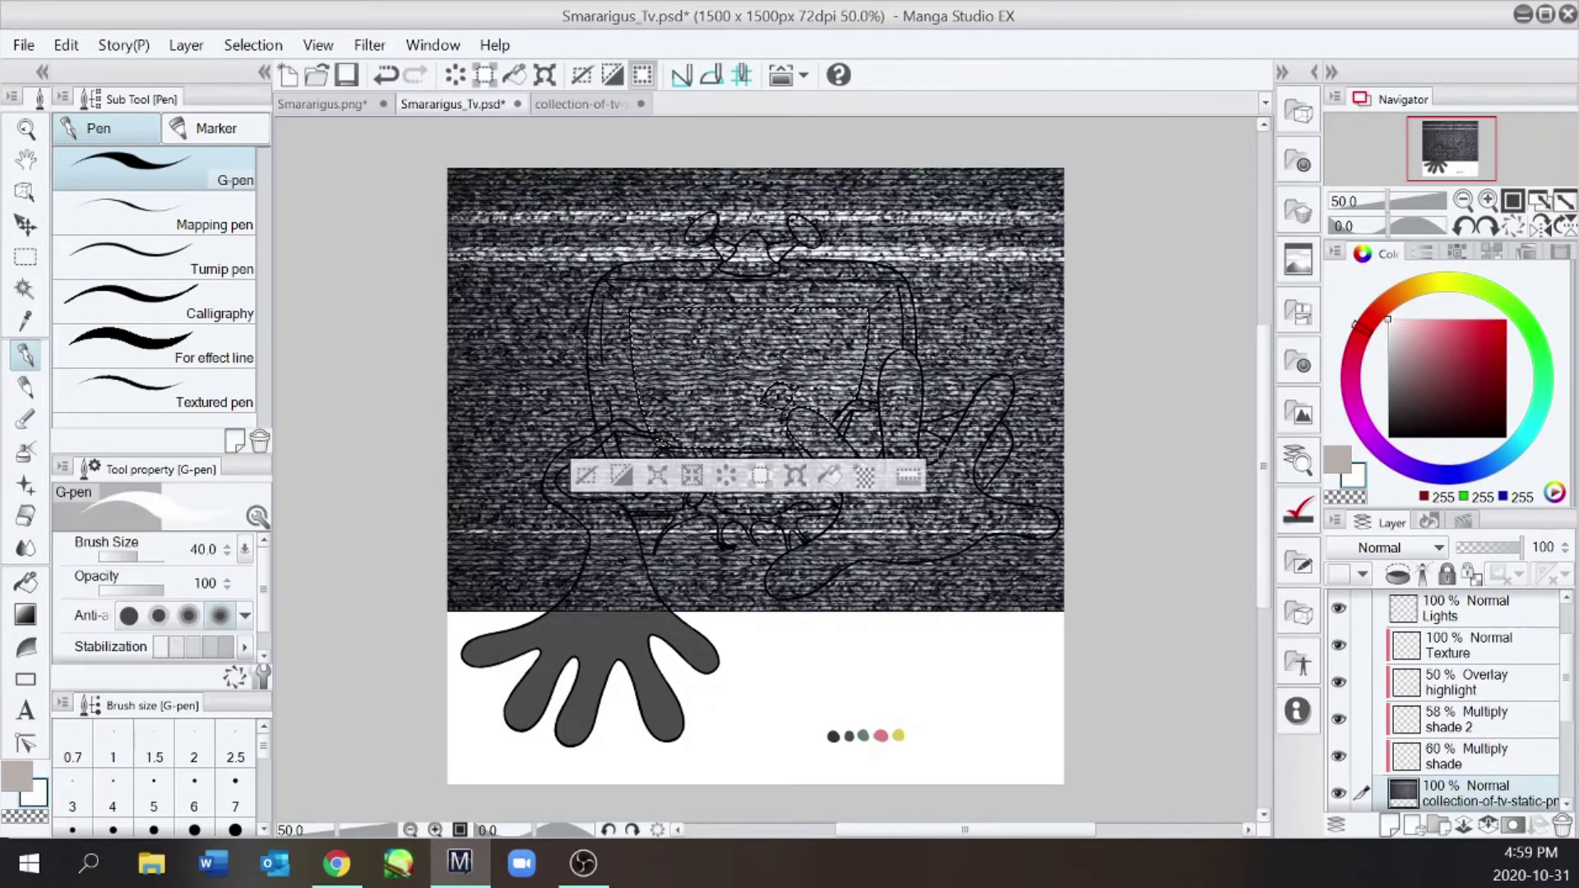
click(657, 477)
click(694, 222)
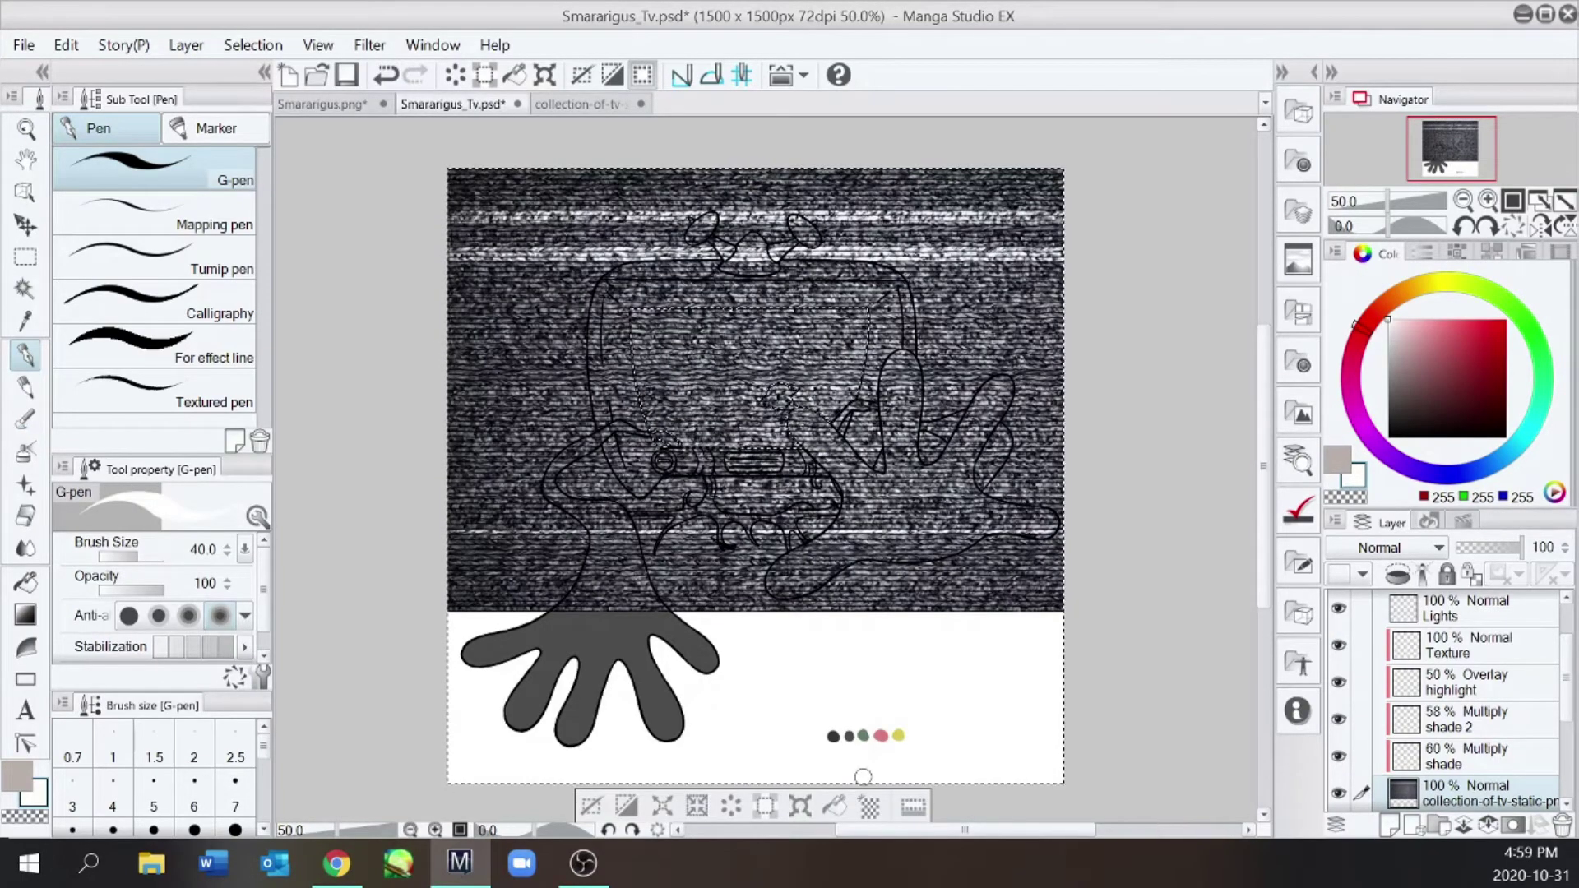
click(738, 805)
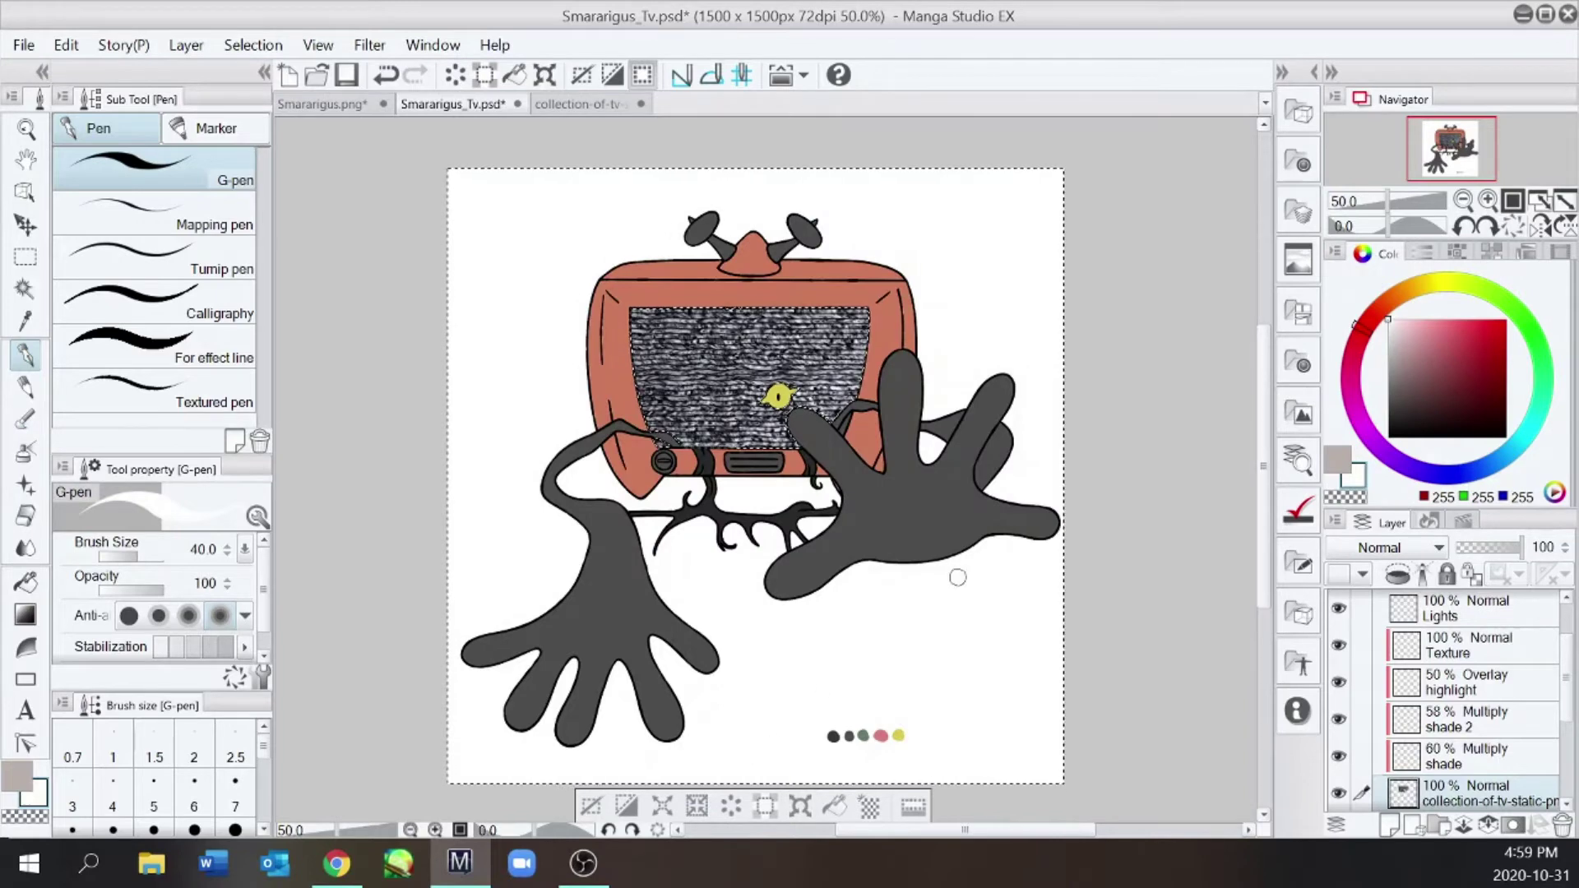
Undo the pasted static, clear the TV screen area on Layer 1 and deselect
key(ctrl+z)
key(ctrl+z)
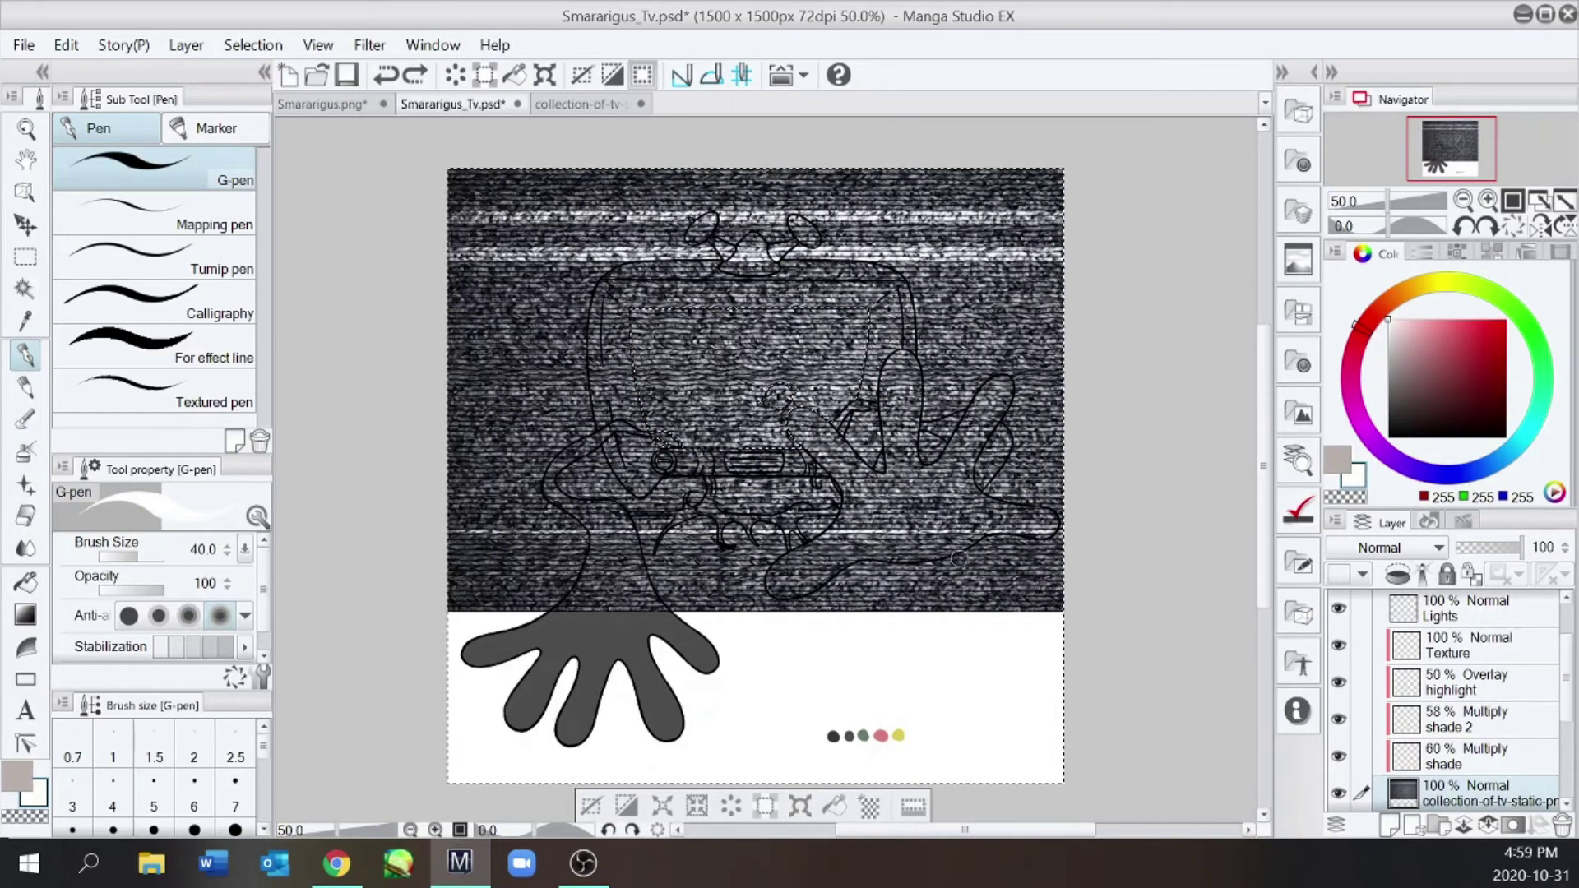
key(ctrl+z)
click(728, 471)
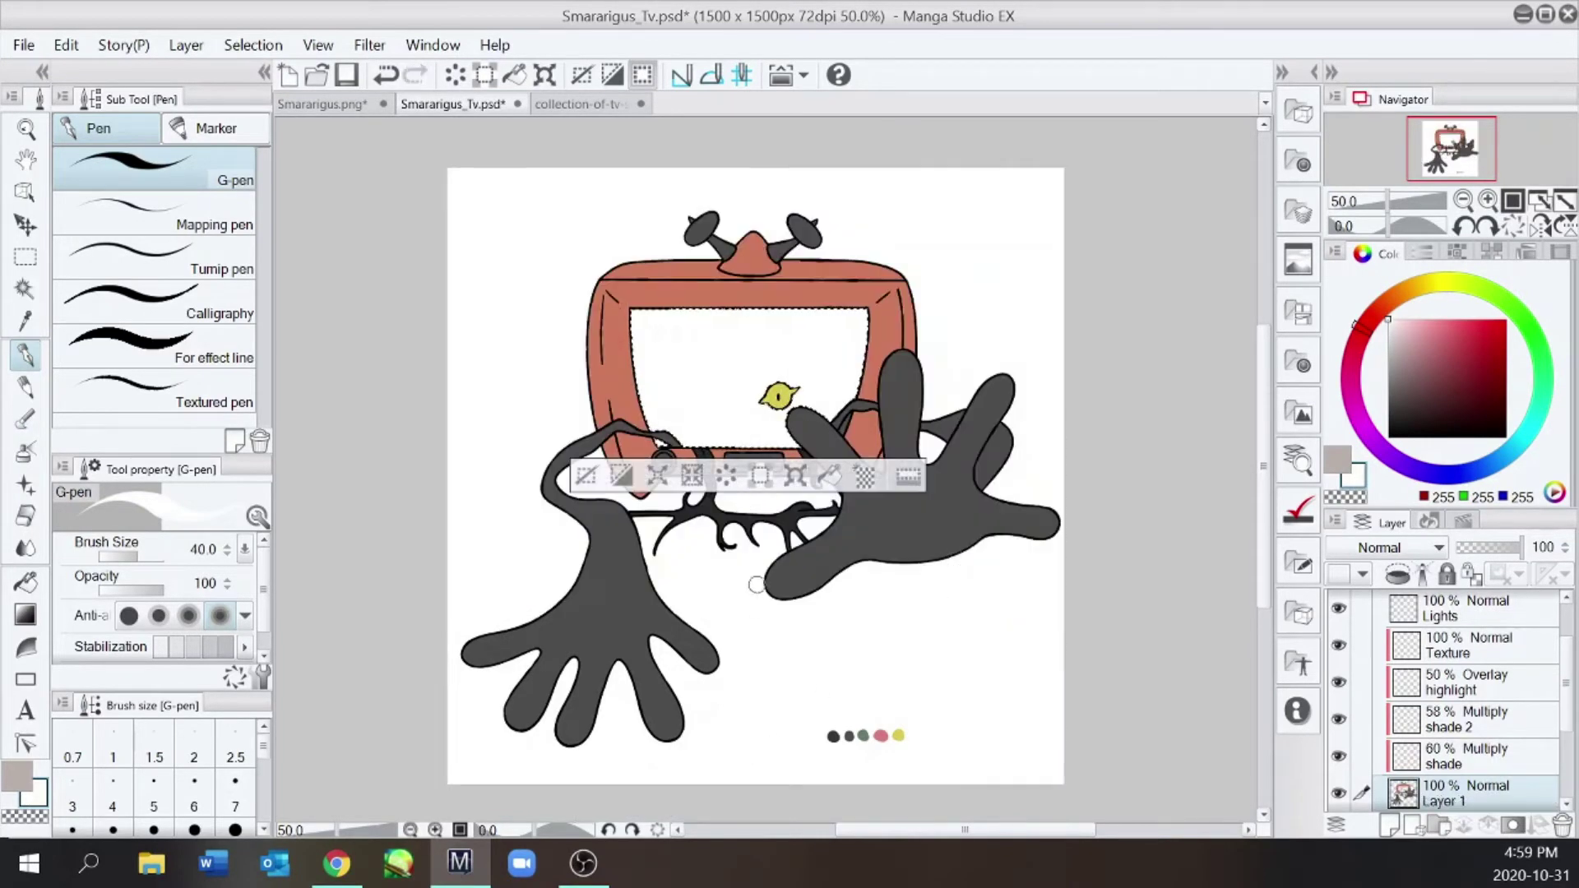
key(ctrl+d)
Clean up leftover colour along the emptied TV screen on Layer 1 with the Hard eraser
key(ctrl+plus)
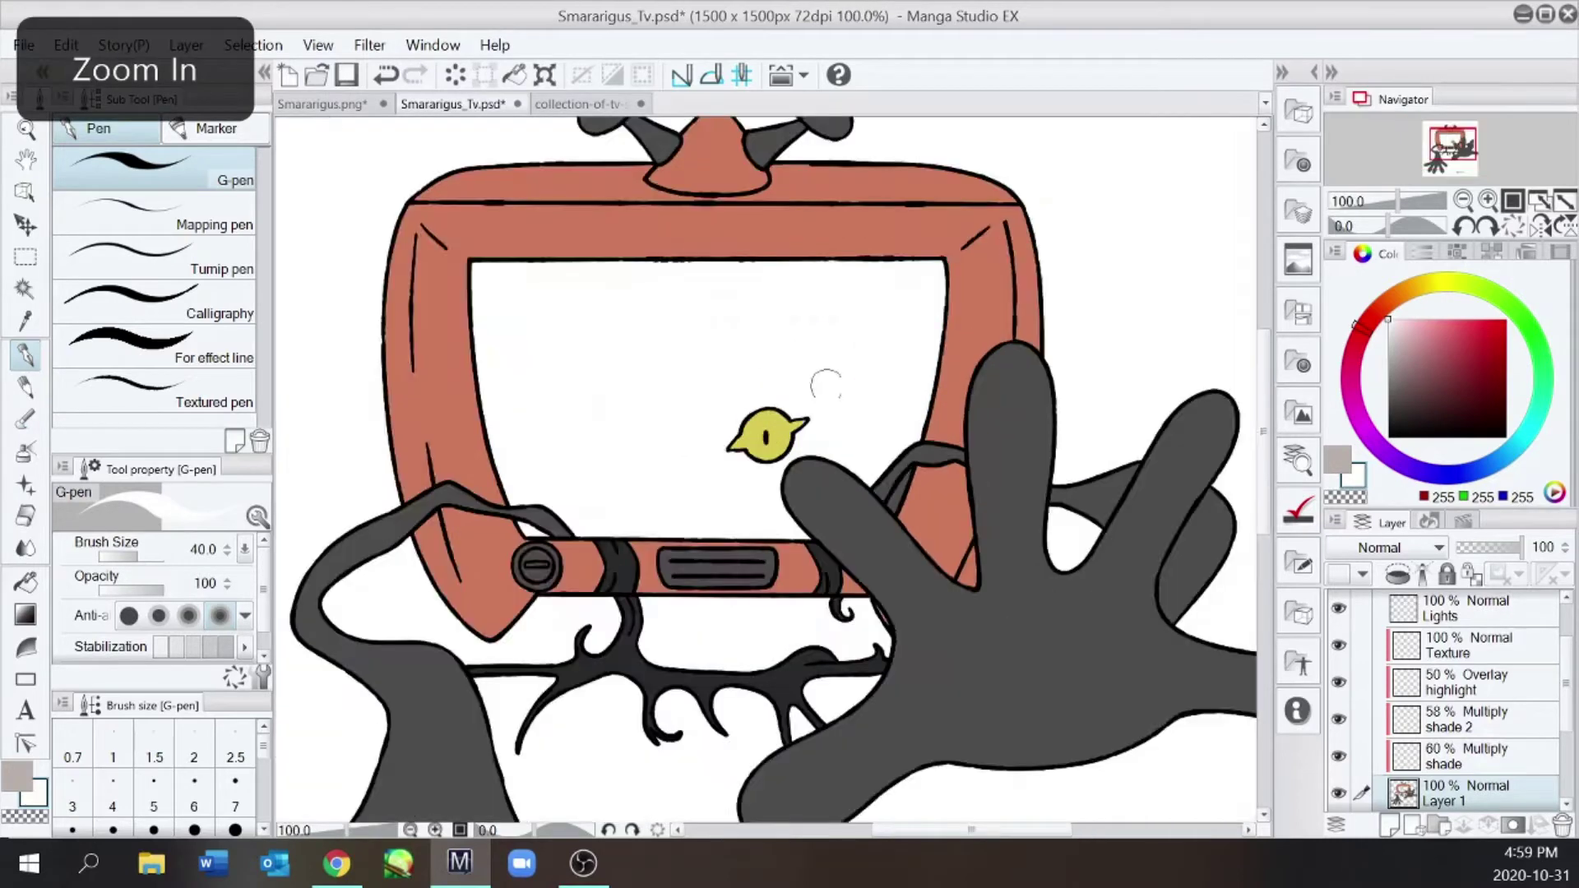
key(ctrl+plus)
key(e)
key(ctrl+minus)
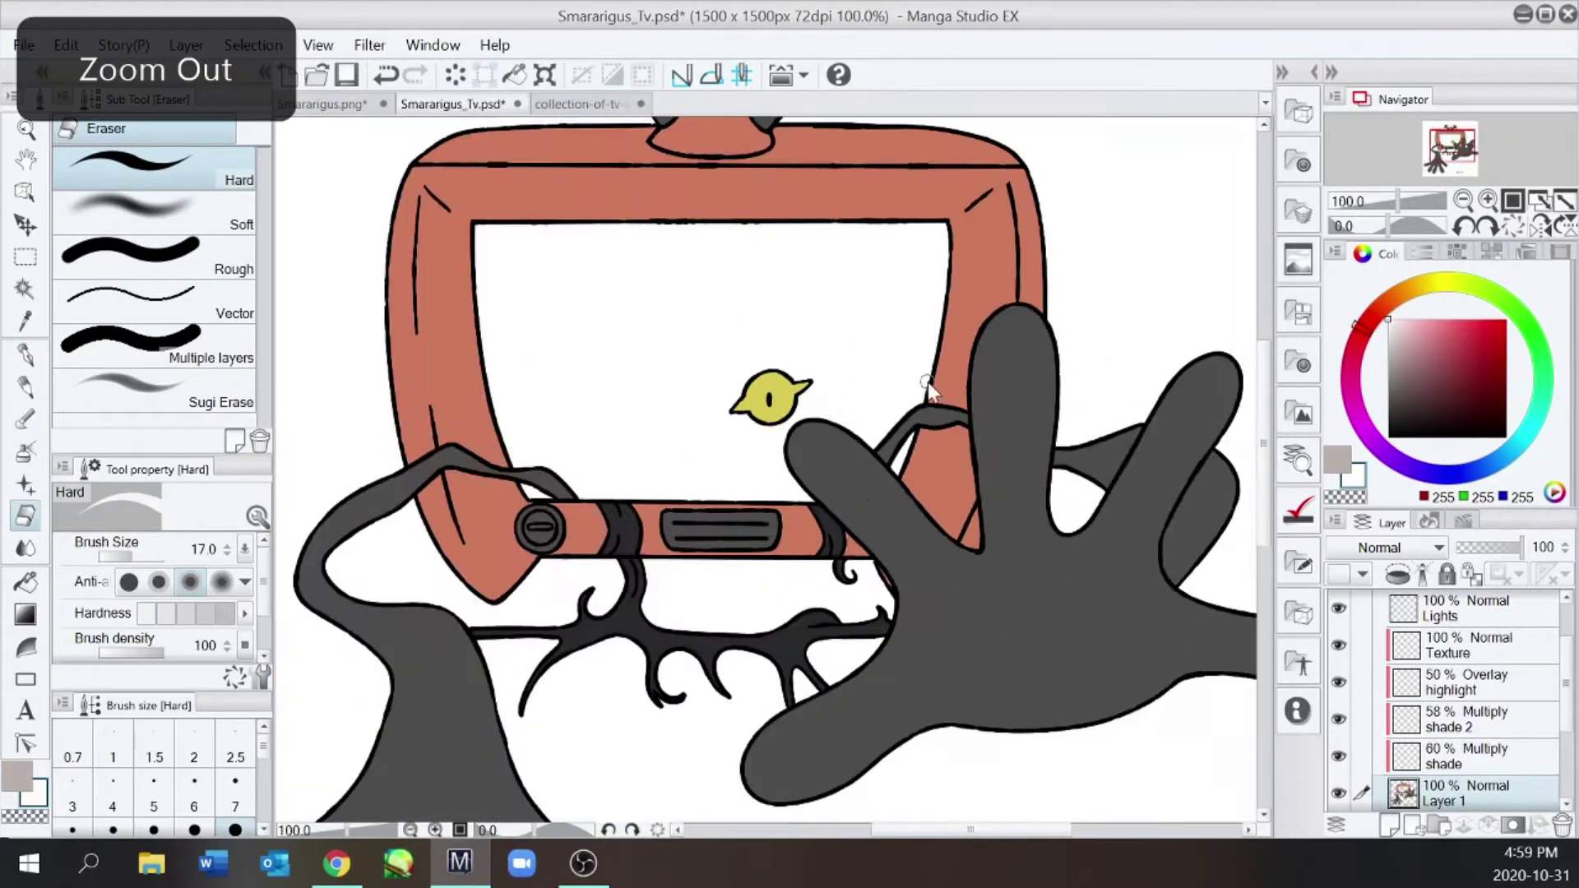
key(ctrl+minus)
key(ctrl+z)
key(ctrl+z)
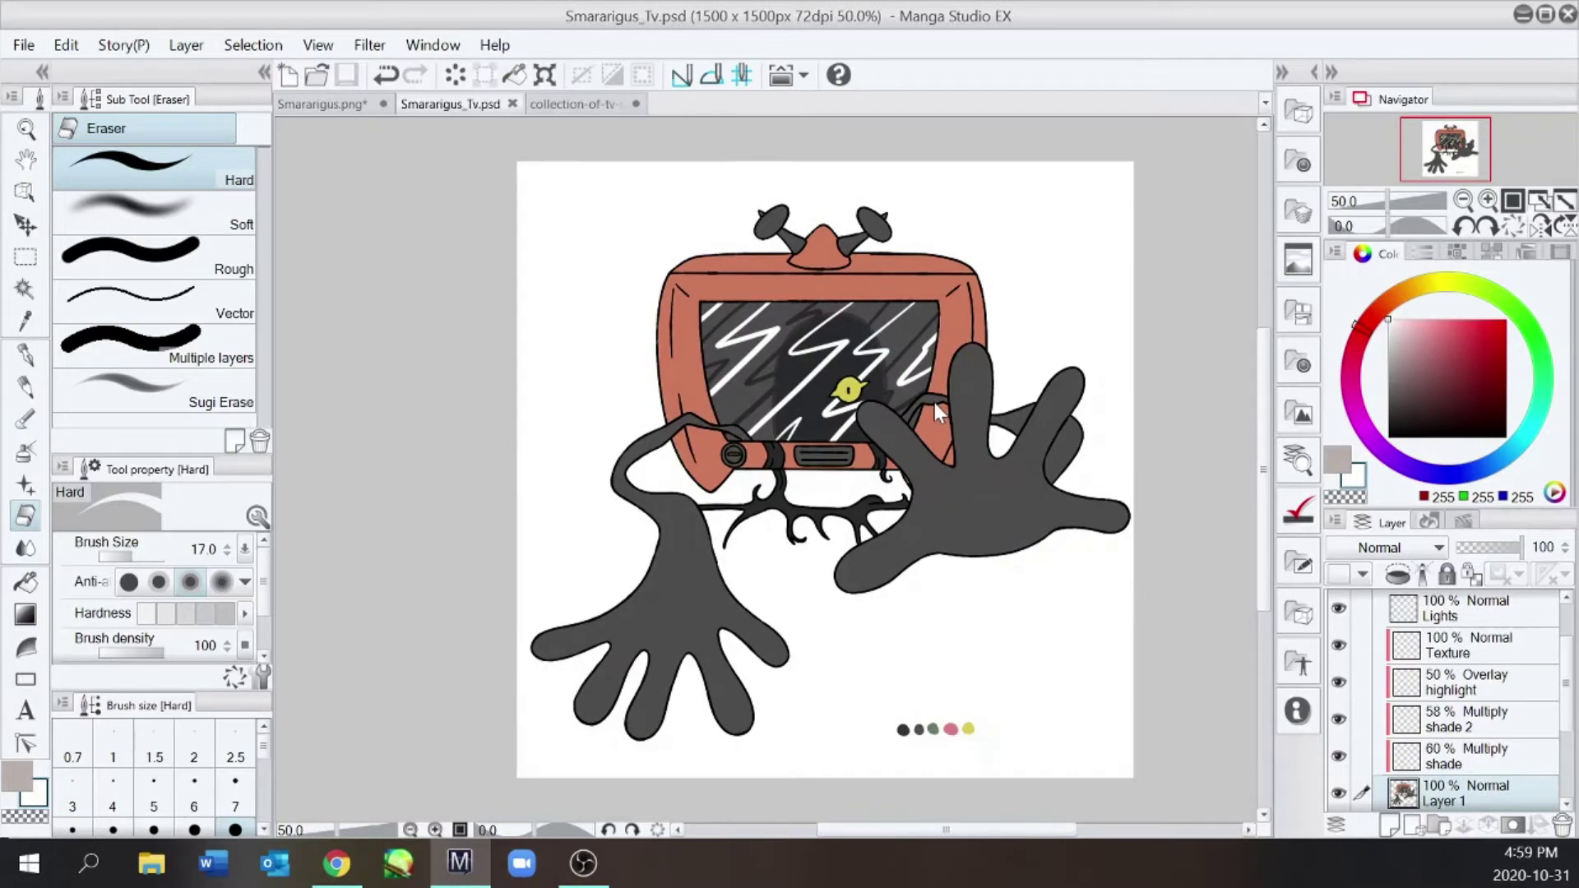
key(ctrl+y)
key(ctrl+y)
key(ctrl+plus)
key(ctrl+plus)
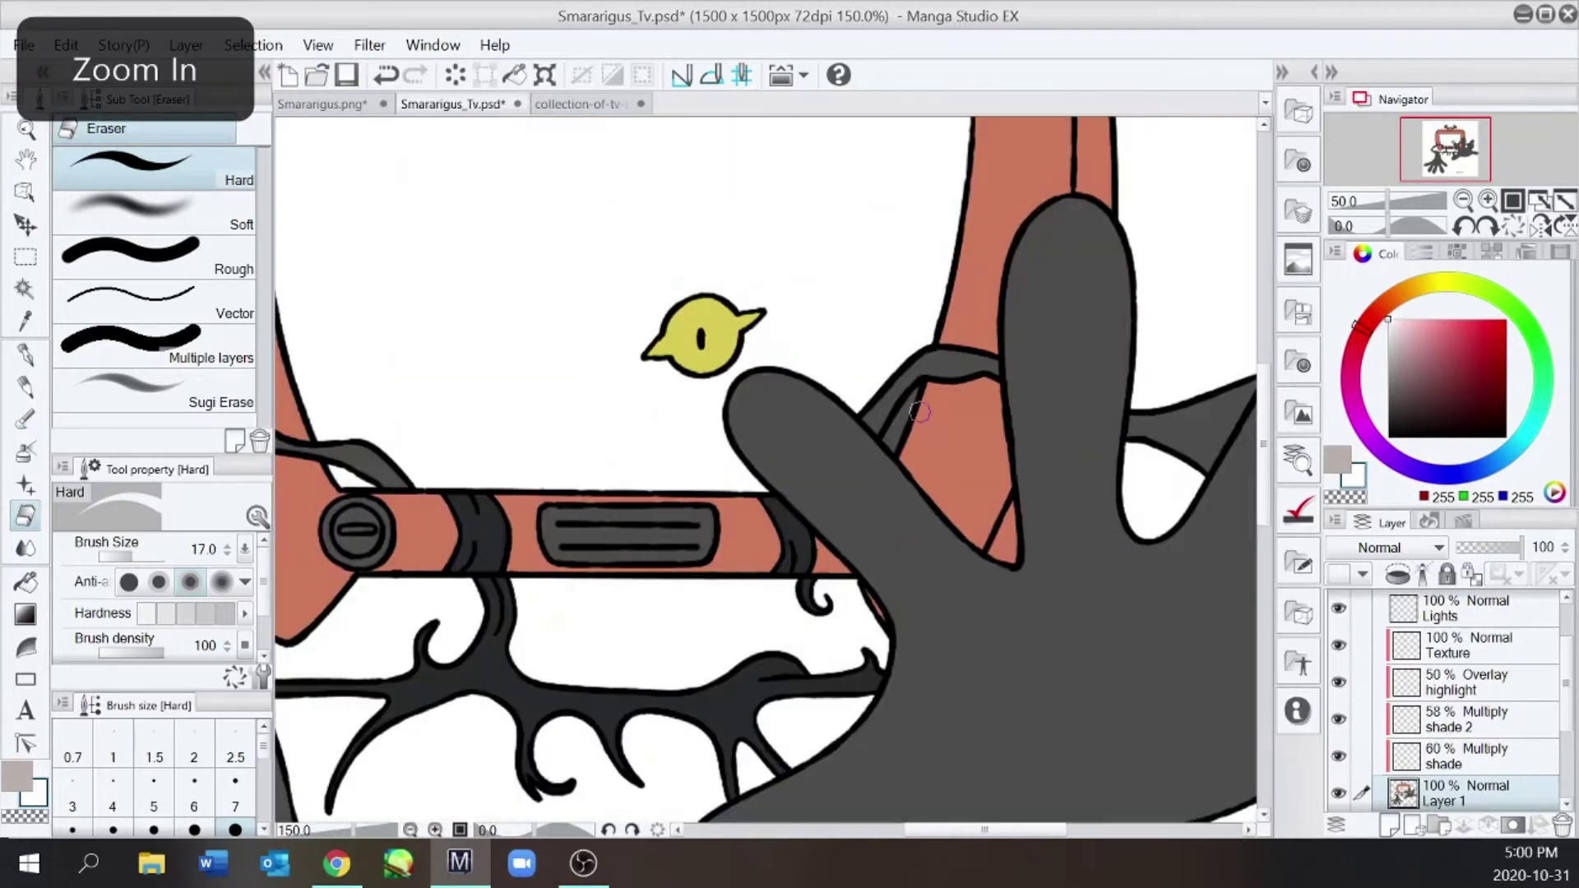
key(ctrl+minus)
key(ctrl+minus)
drag(1264, 415, 1264, 392)
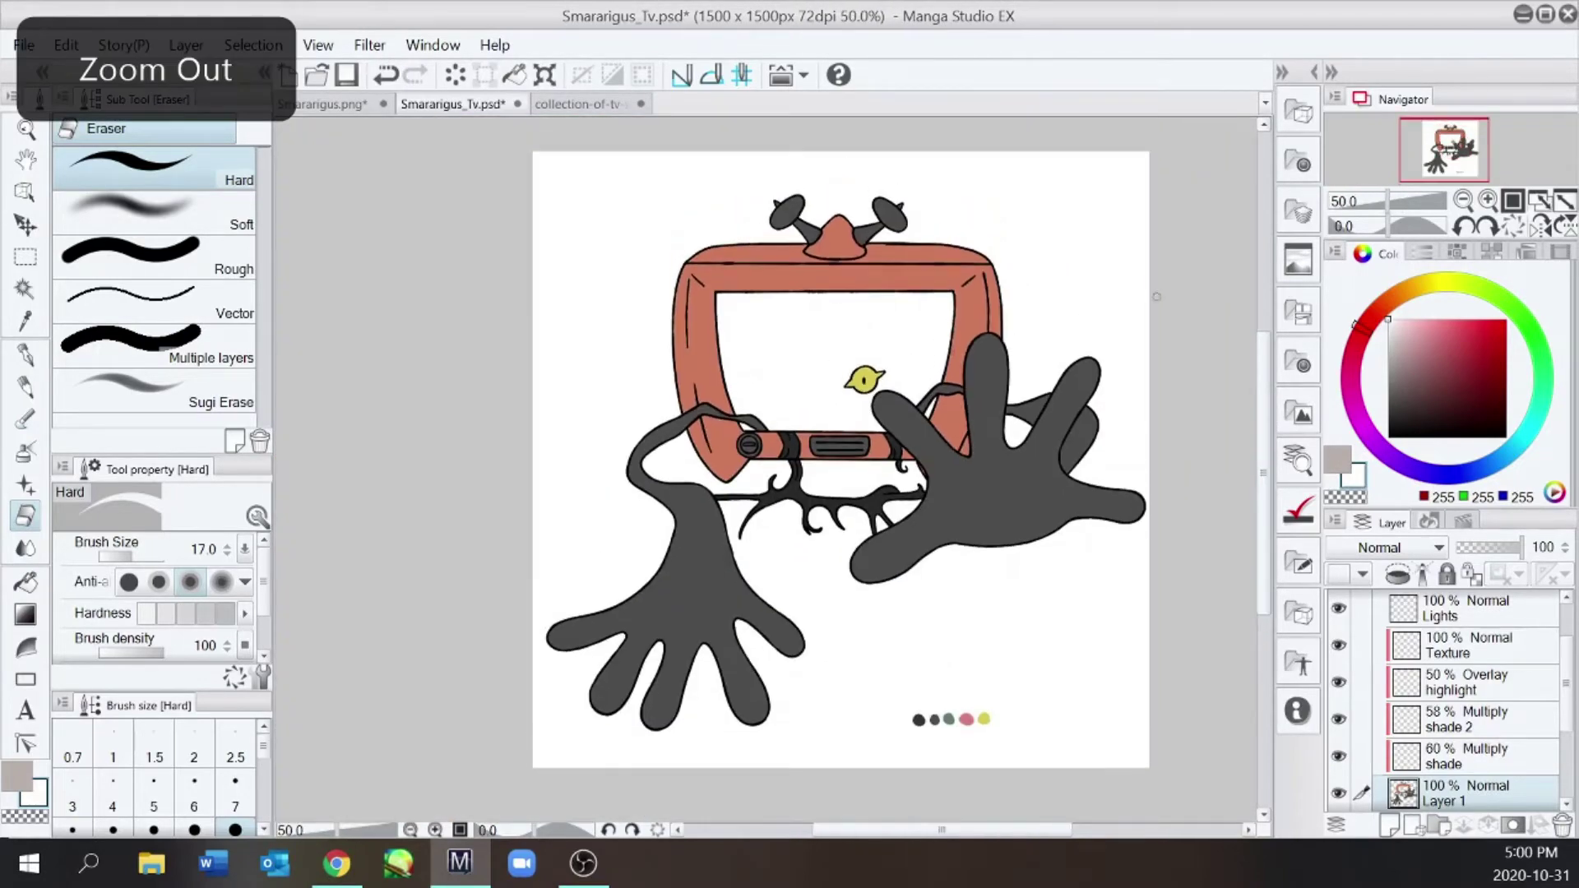
Paste the TV static image as a new layer above Layer 1 in Smararigus_Tv.psd
click(582, 103)
key(ctrl+d)
click(445, 103)
key(ctrl+v)
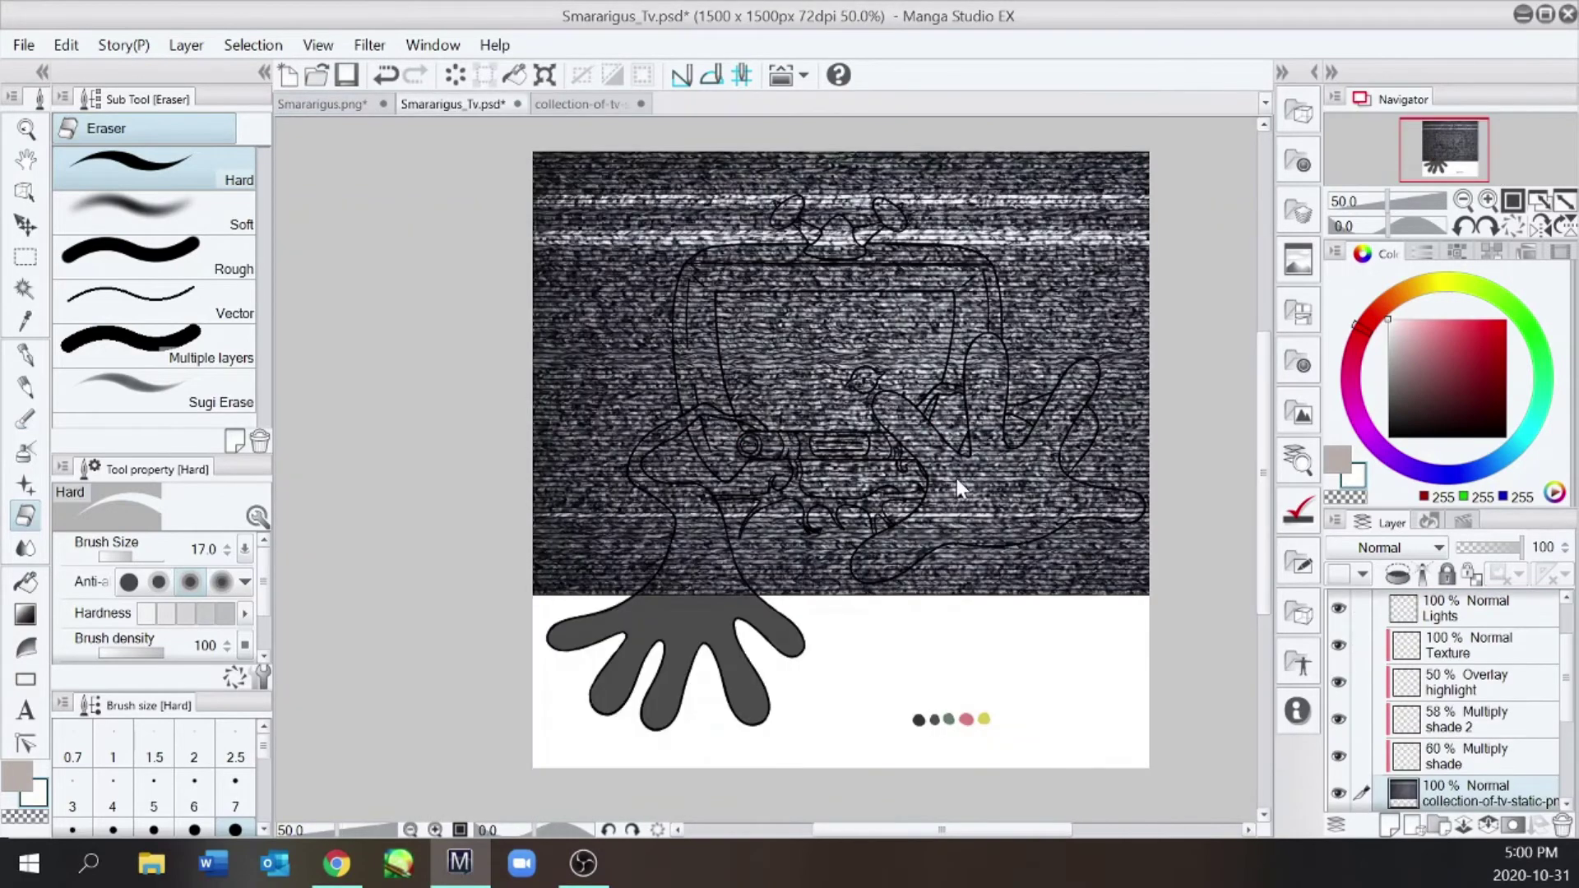
Scale down the pasted TV static and move it so that it covers the TV screen
key(ctrl+t)
drag(533, 598, 765, 465)
drag(886, 417, 675, 509)
drag(1112, 244, 938, 342)
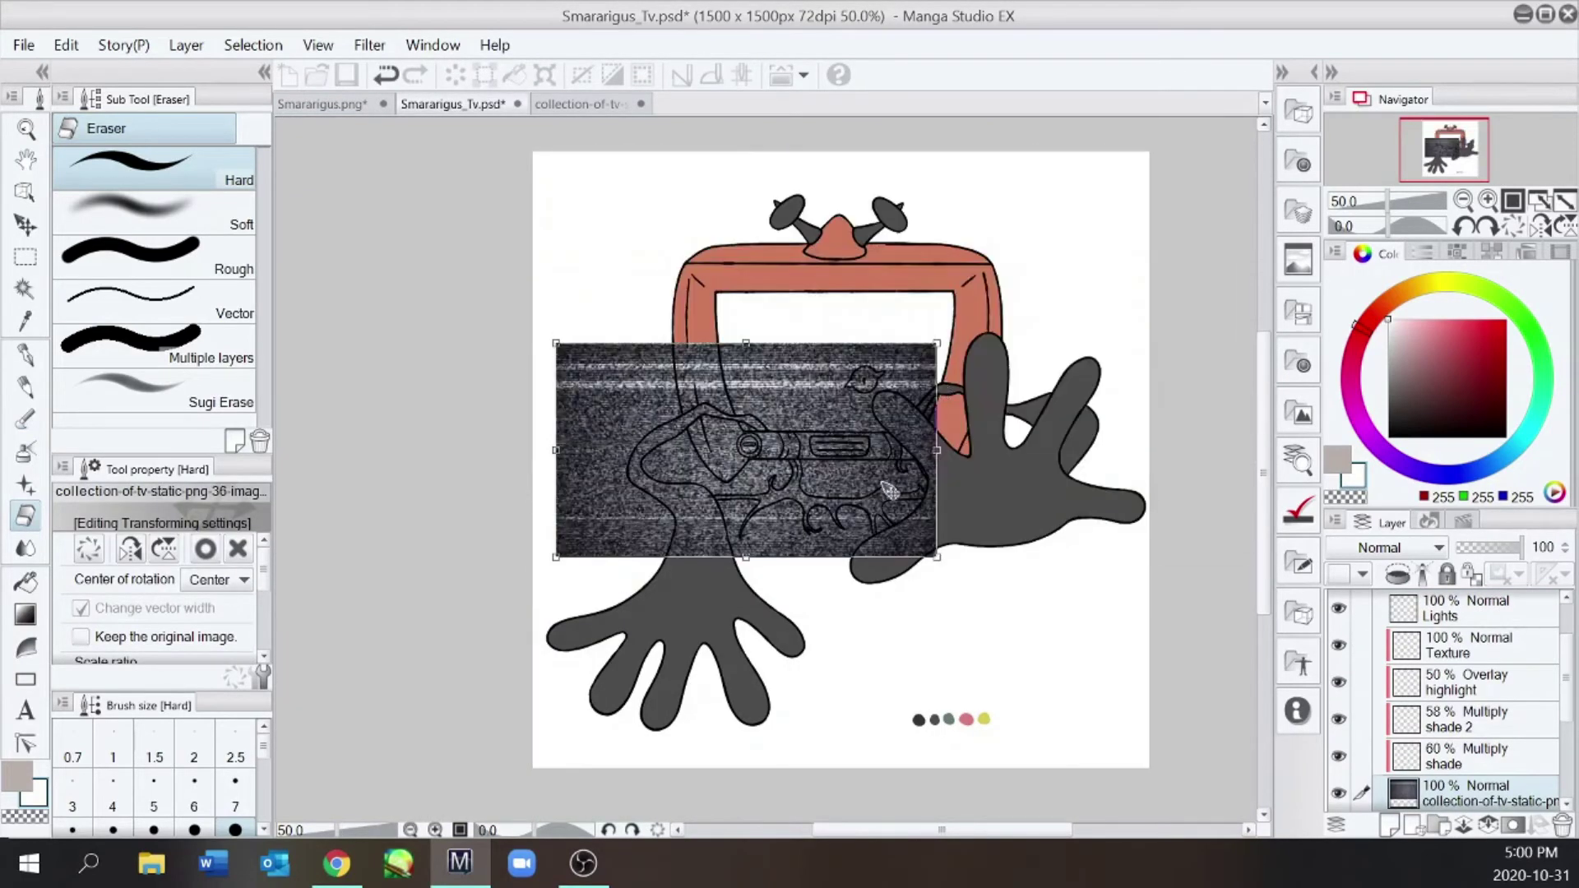
drag(899, 468, 992, 406)
drag(1030, 279, 971, 312)
drag(933, 438, 963, 408)
drag(1001, 282, 949, 311)
drag(927, 422, 950, 394)
key(Return)
Auto-select the TV screen area on the Lineart layer
key(w)
scroll(1537, 629, up, 2)
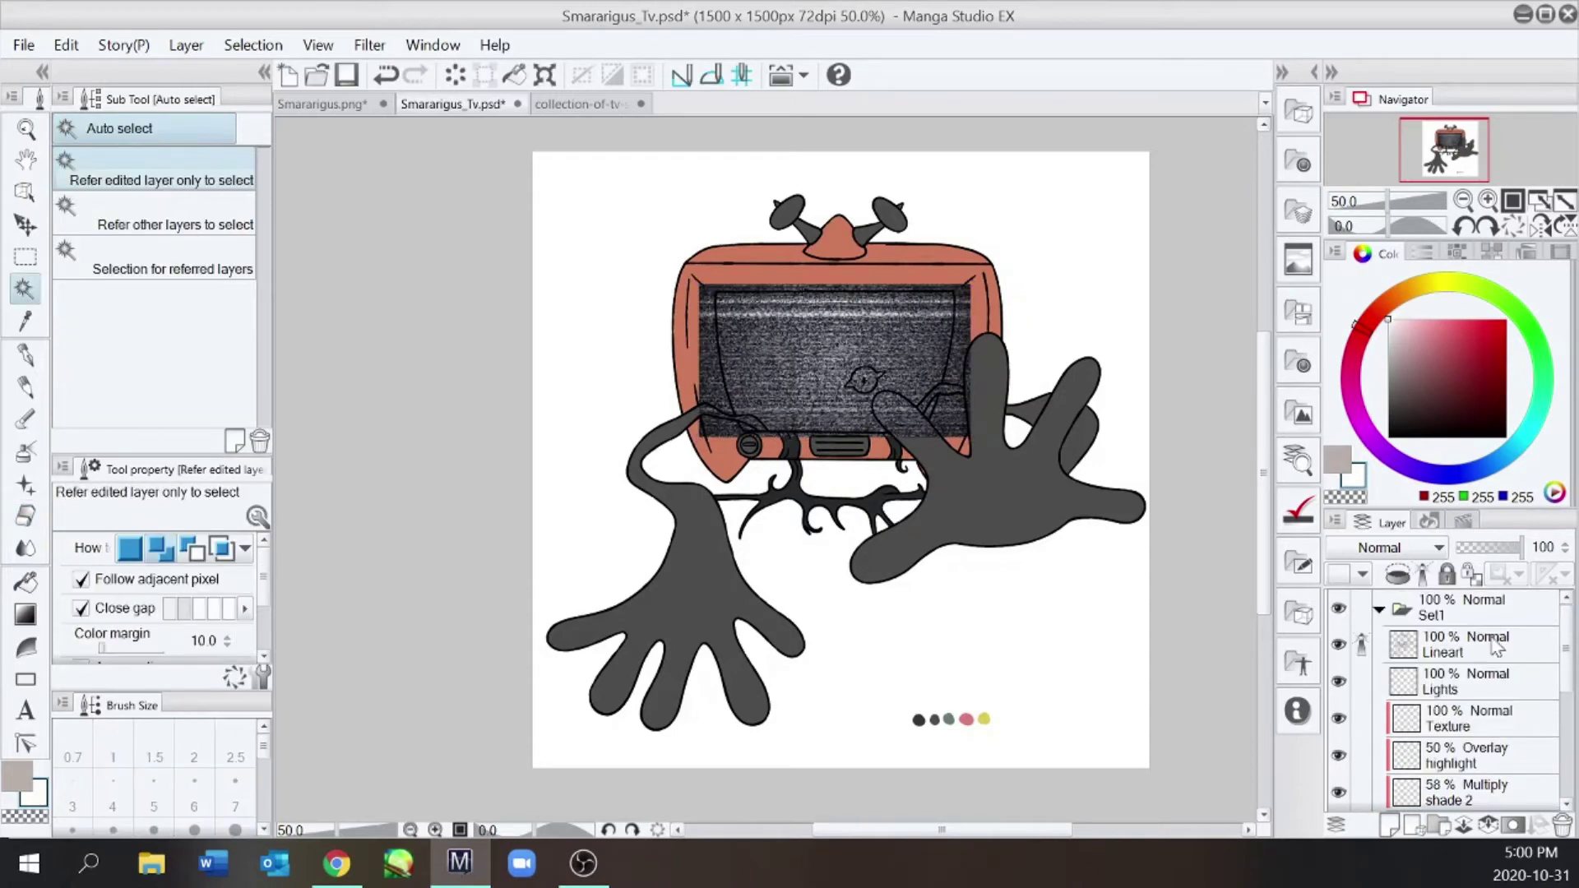
click(1498, 637)
click(917, 366)
scroll(930, 413, up, 2)
key(ctrl+minus)
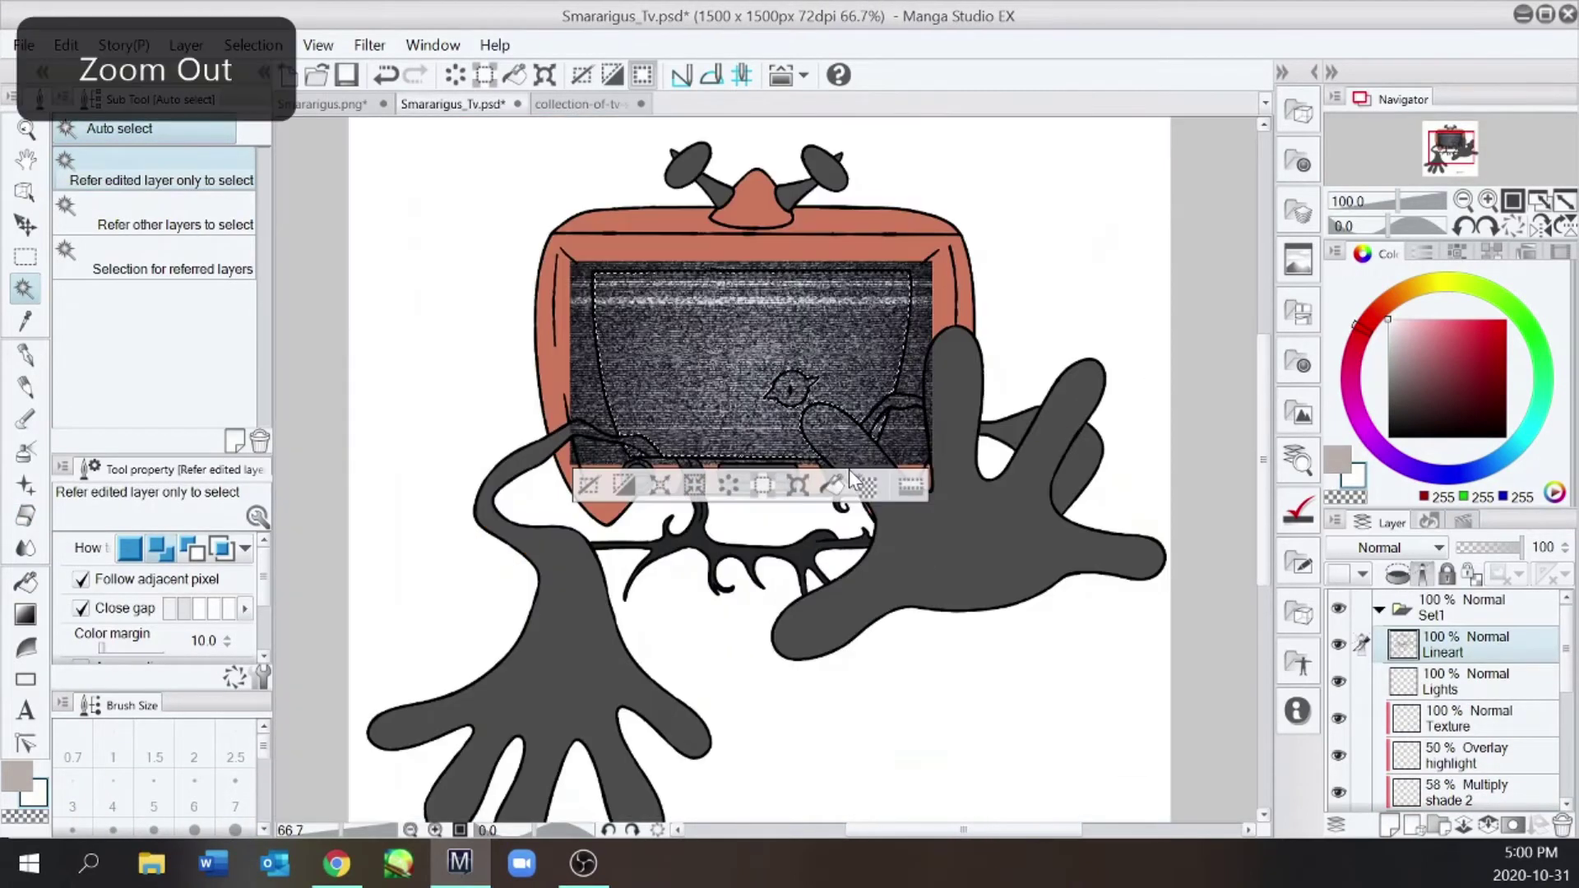
Invert the selection, clear the static layer outside the TV screen and deselect
click(627, 485)
scroll(1448, 699, down, 3)
click(1431, 662)
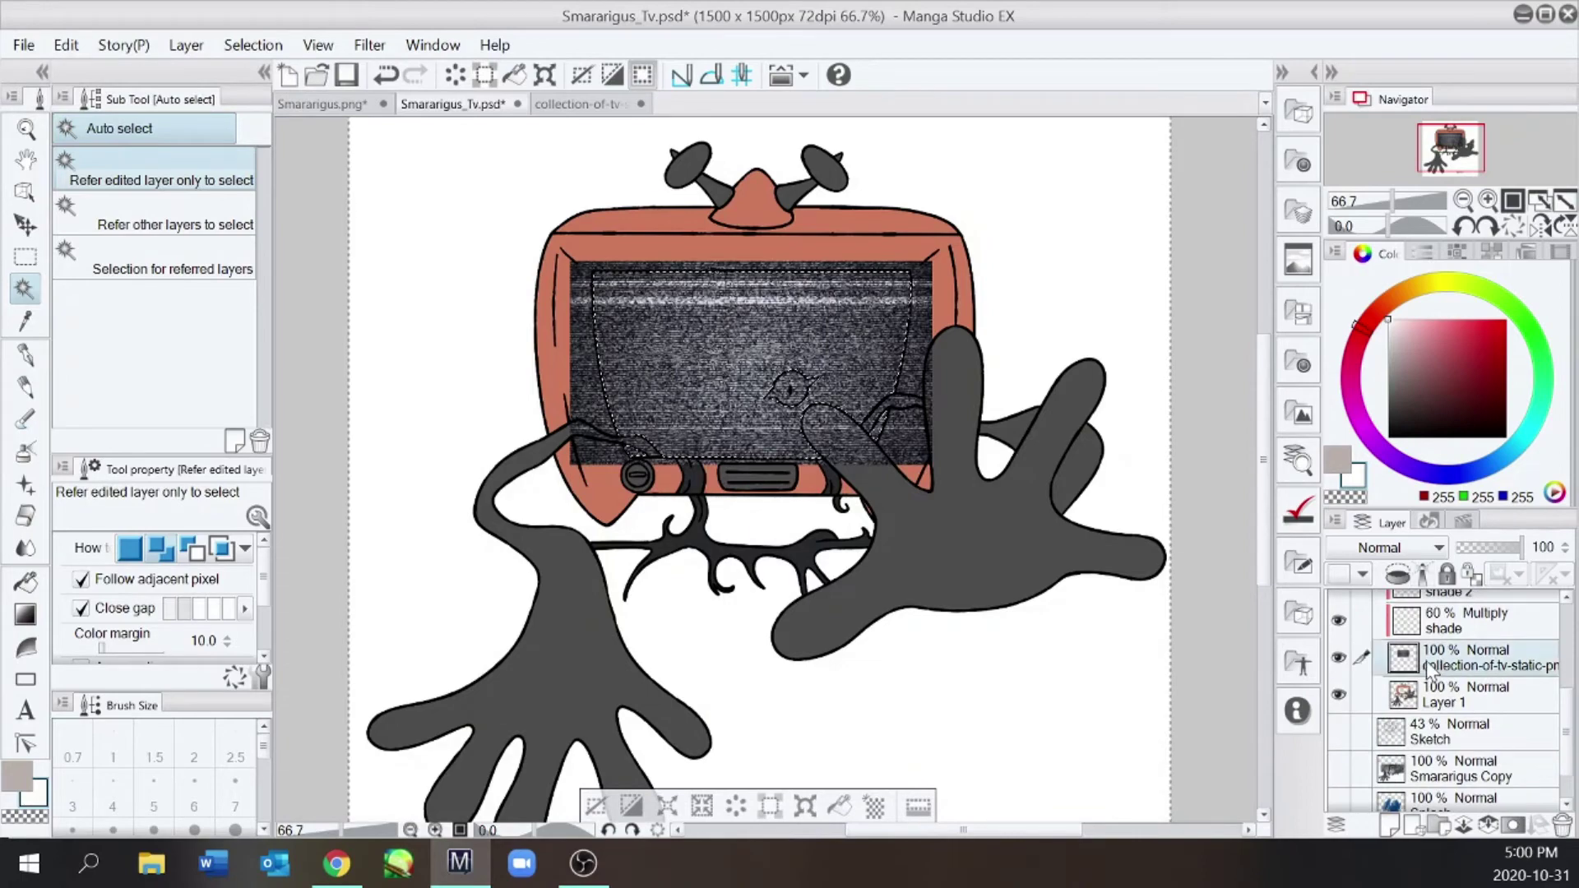
click(736, 805)
key(ctrl+d)
scroll(895, 419, up, 2)
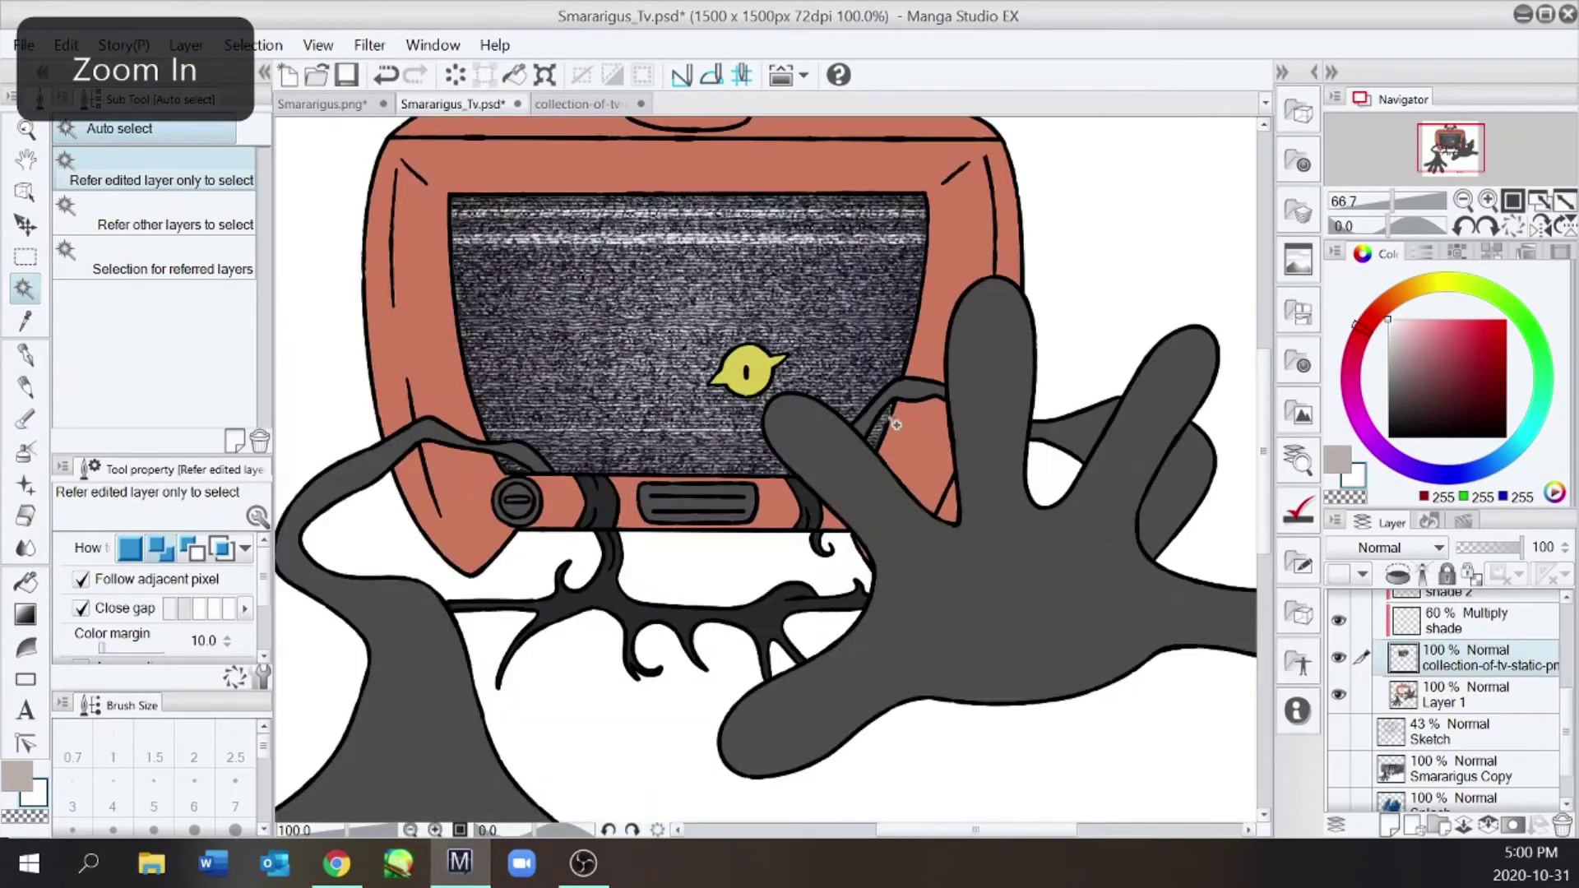
scroll(921, 412, down, 3)
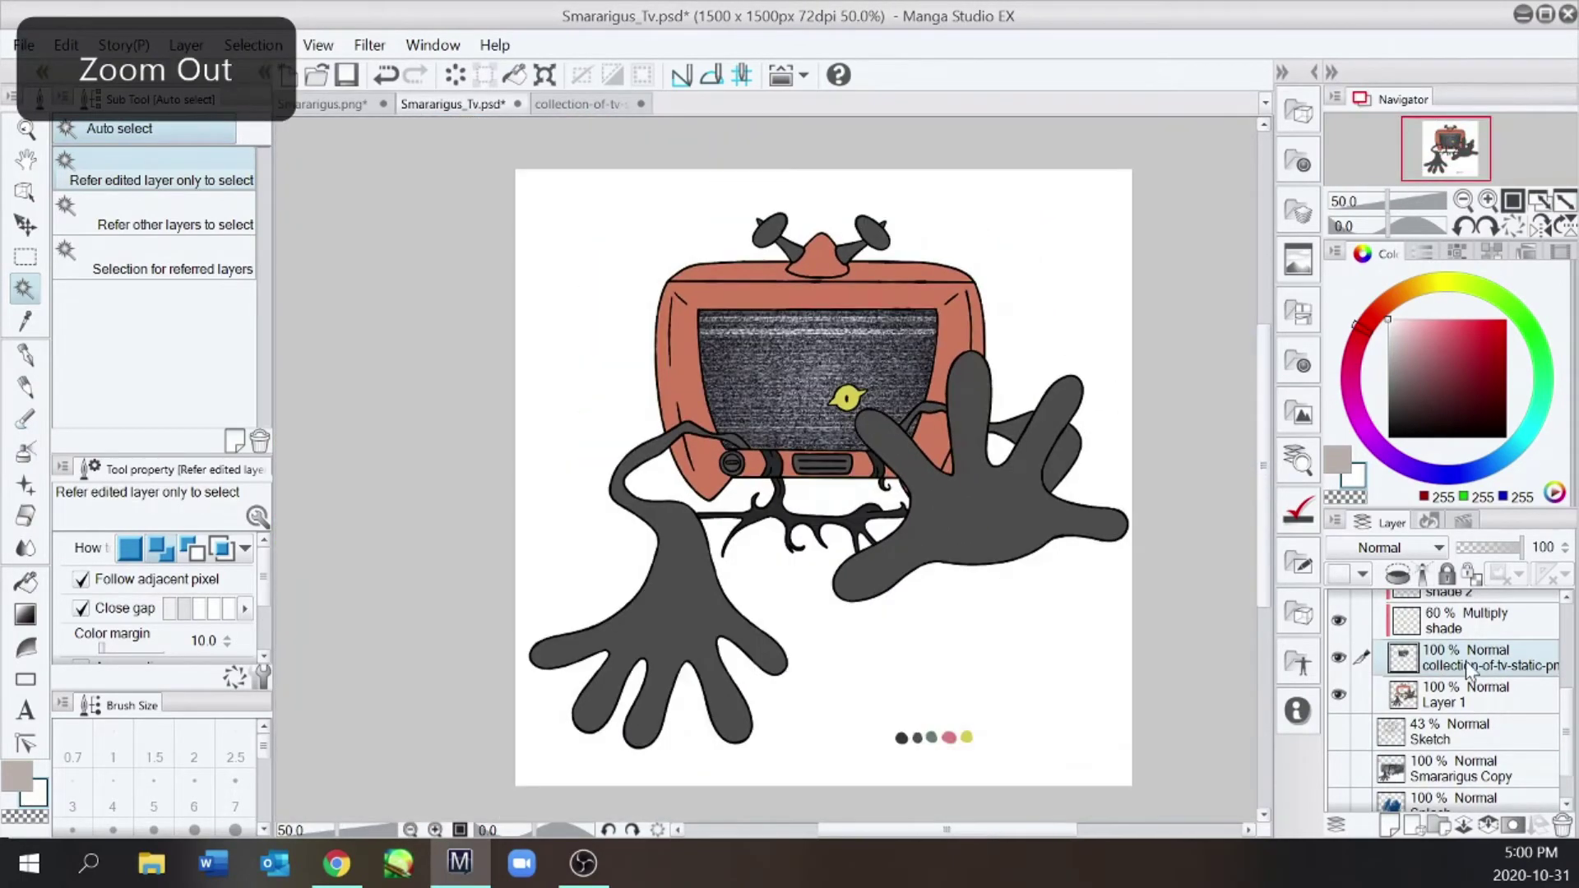
Move the TV static layer beneath Layer 1 and set the shade layer's opacity to 65
drag(1472, 657, 1459, 705)
click(1455, 621)
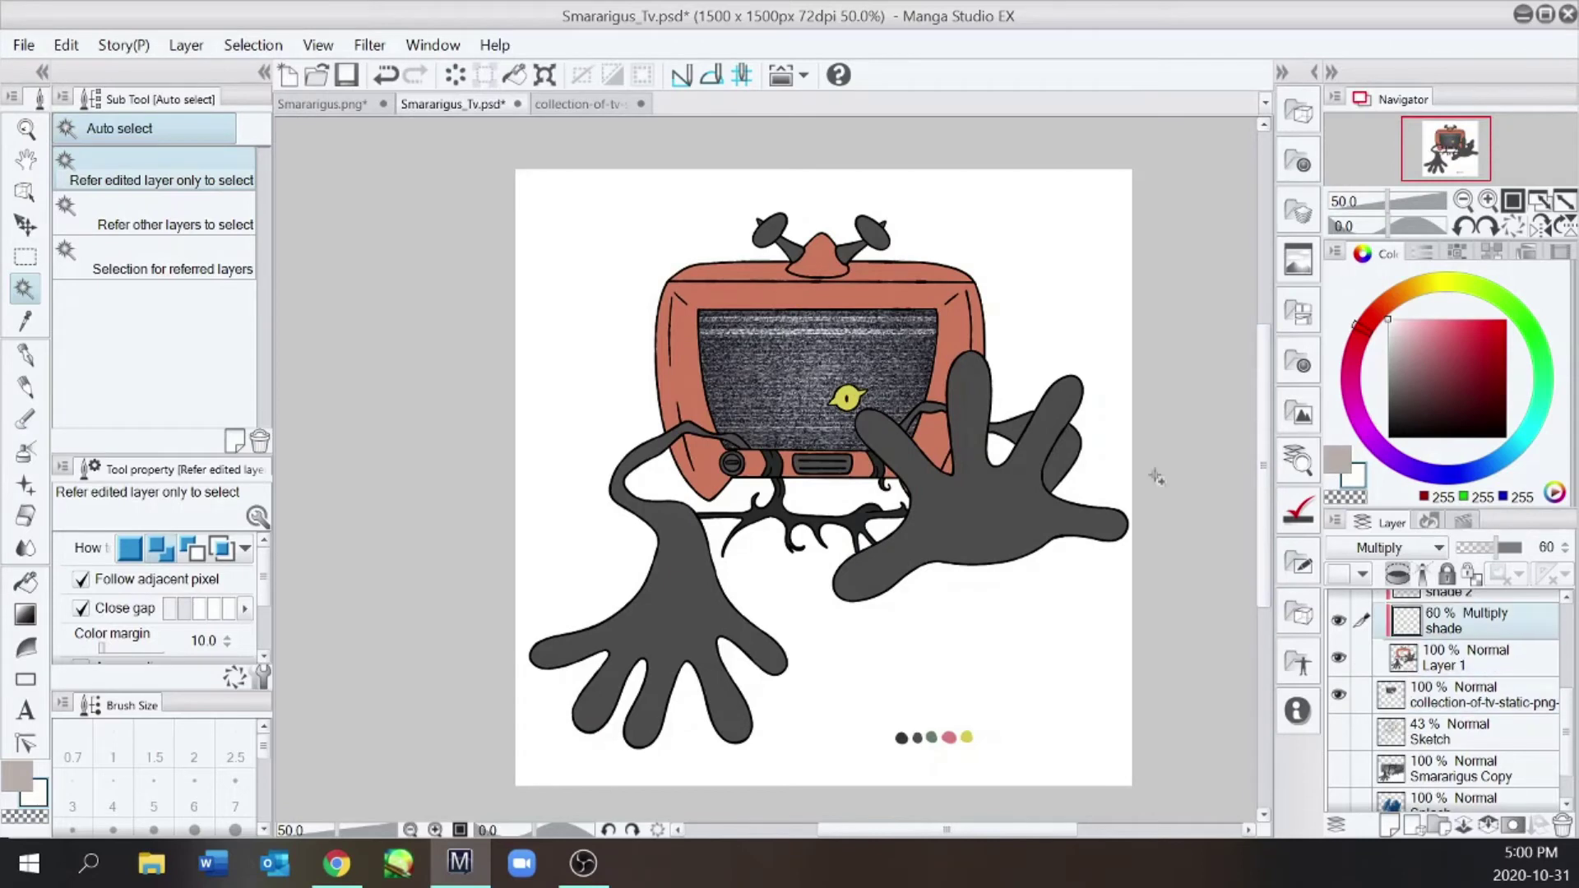
key(e)
key(ctrl+plus)
key(ctrl+plus)
click(1526, 547)
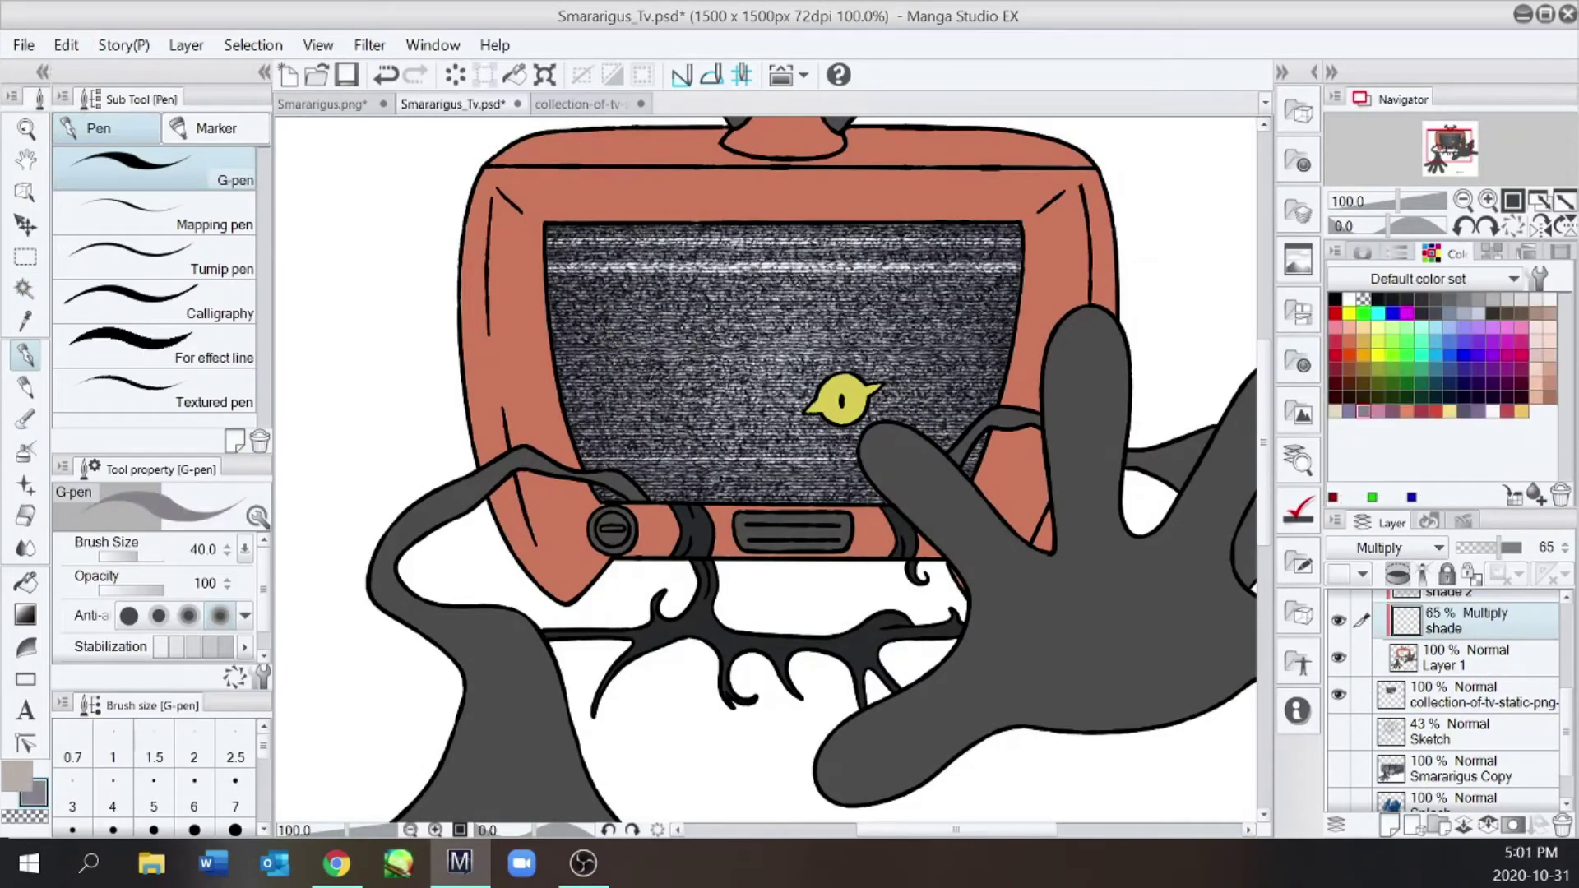
Move the TV static layer above Layer 1 and try painting a head outline on the screen
key(ctrl+z)
click(1449, 699)
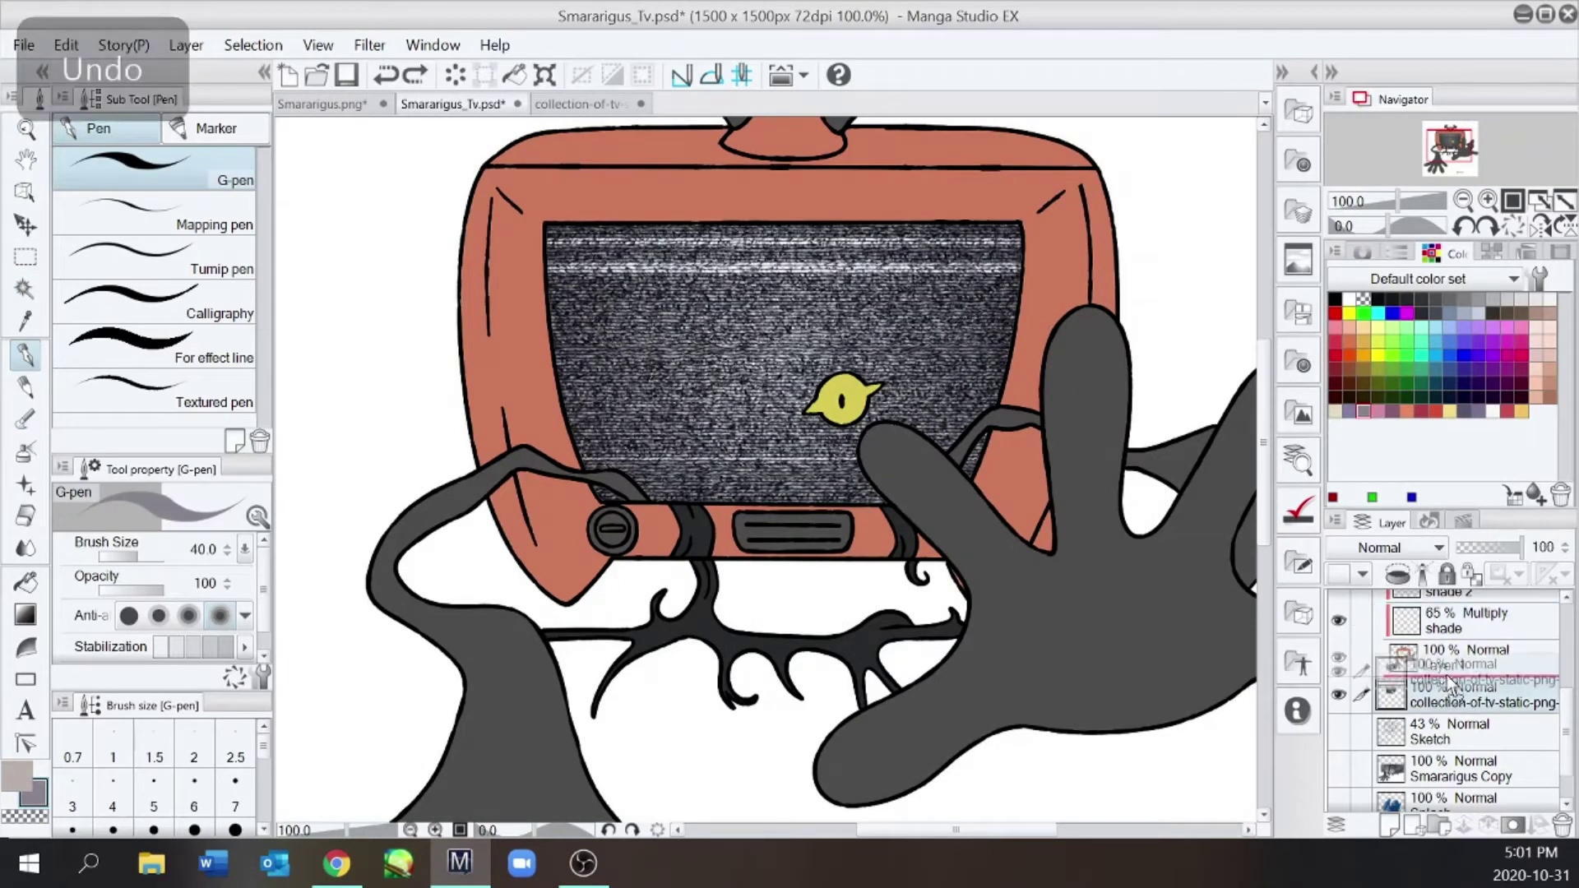
drag(1458, 701, 1460, 646)
mouse_move(716, 405)
mouse_down()
mouse_move(884, 382)
mouse_move(883, 496)
mouse_up()
key(ctrl+minus)
key(ctrl+z)
On the shade layer, paint a dark head silhouette over the TV static with the G-pen
click(1466, 621)
key(ctrl+plus)
drag(731, 498, 878, 424)
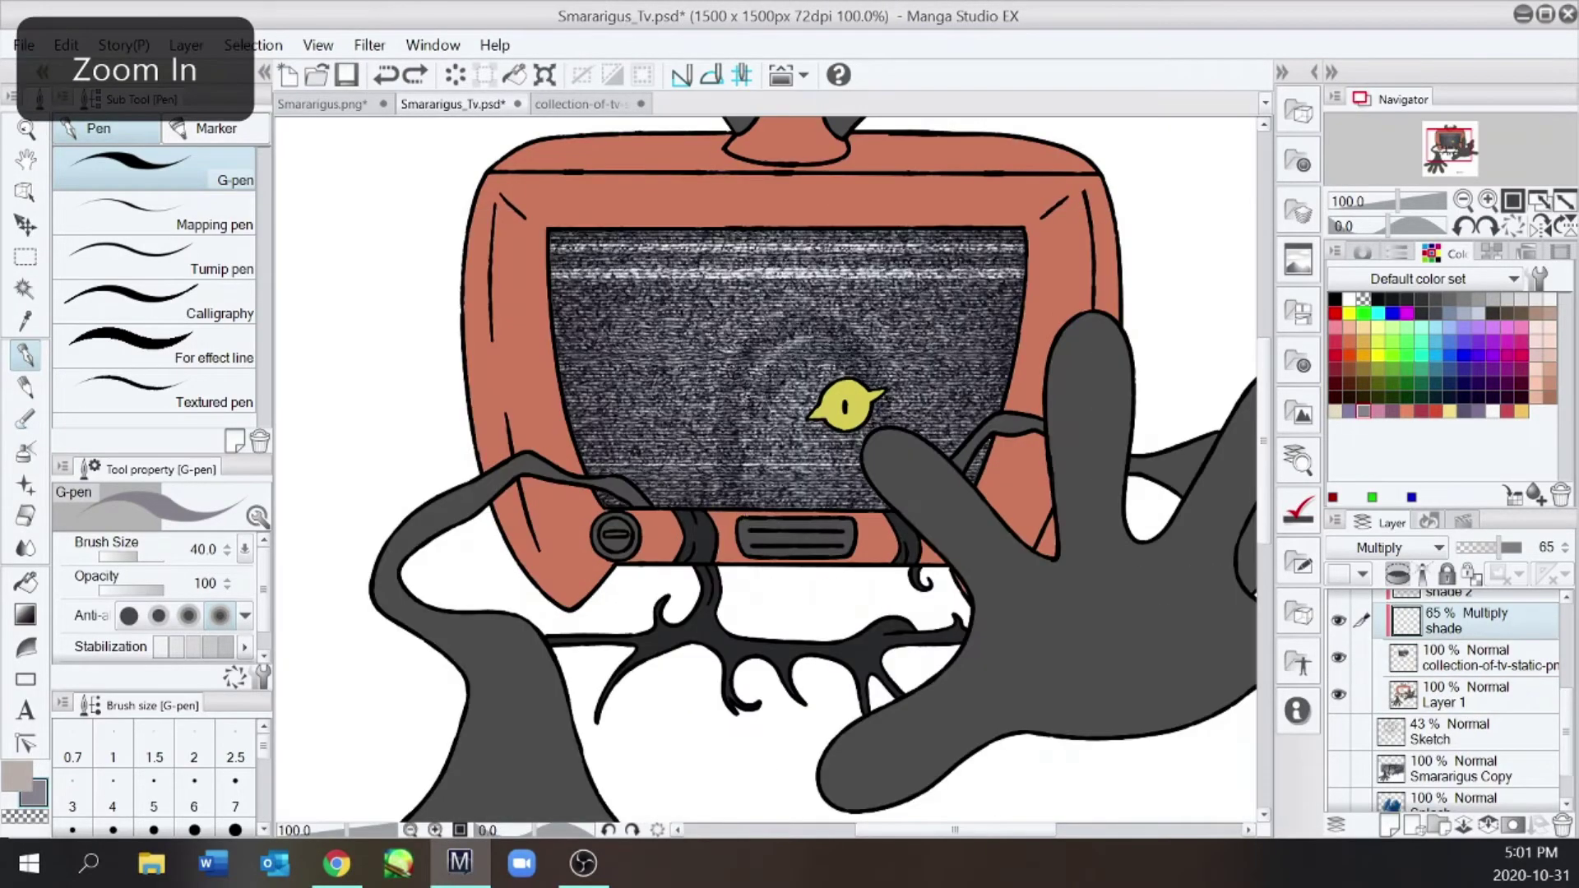
drag(714, 428, 882, 512)
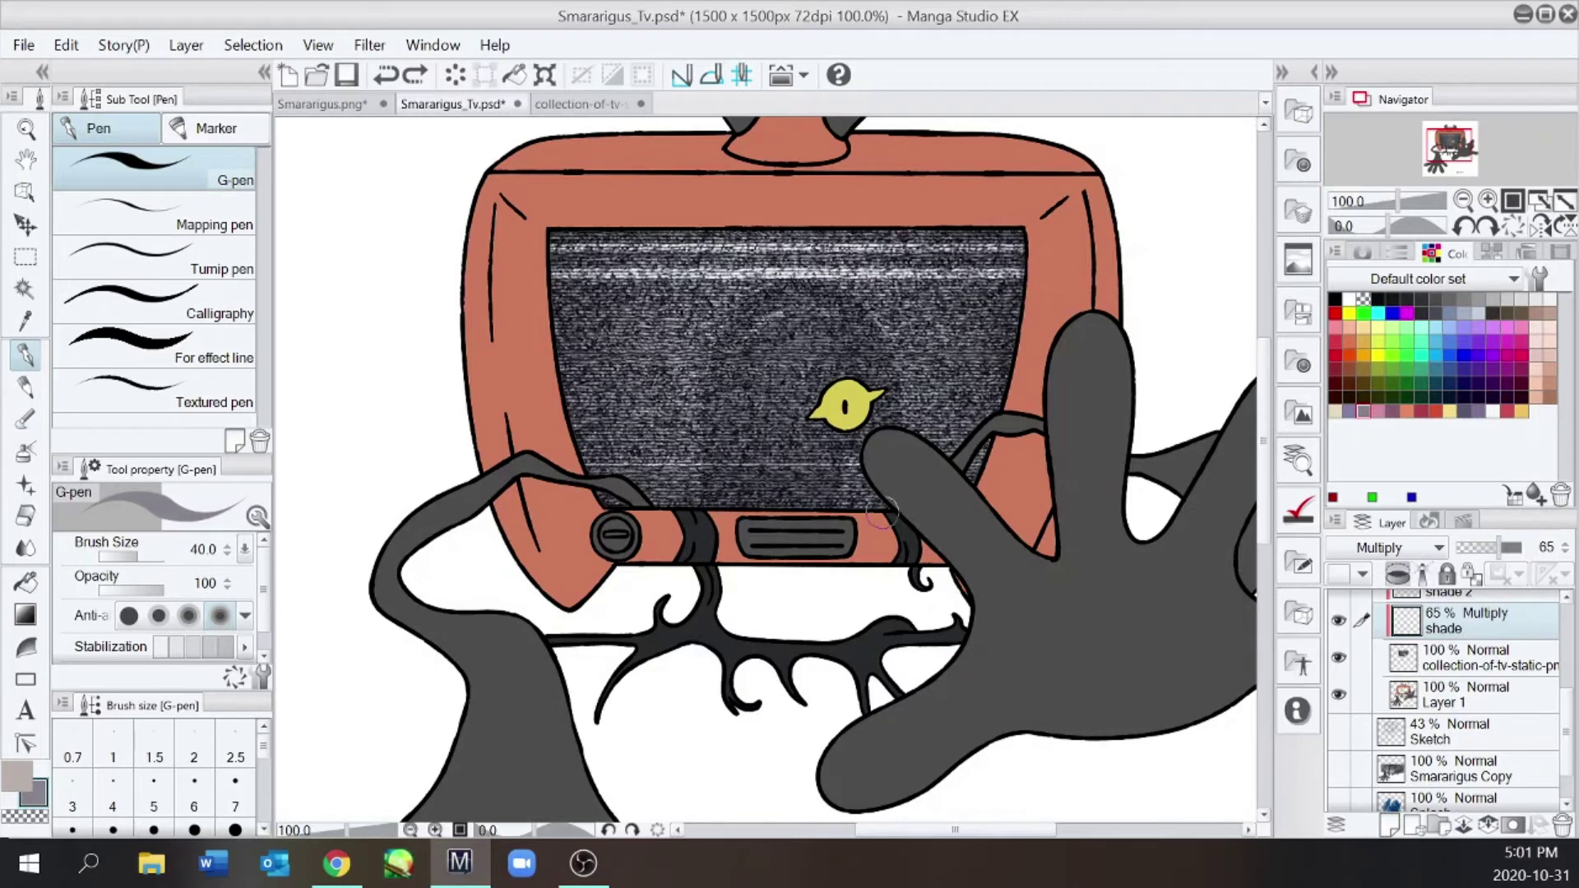
key(ctrl+minus)
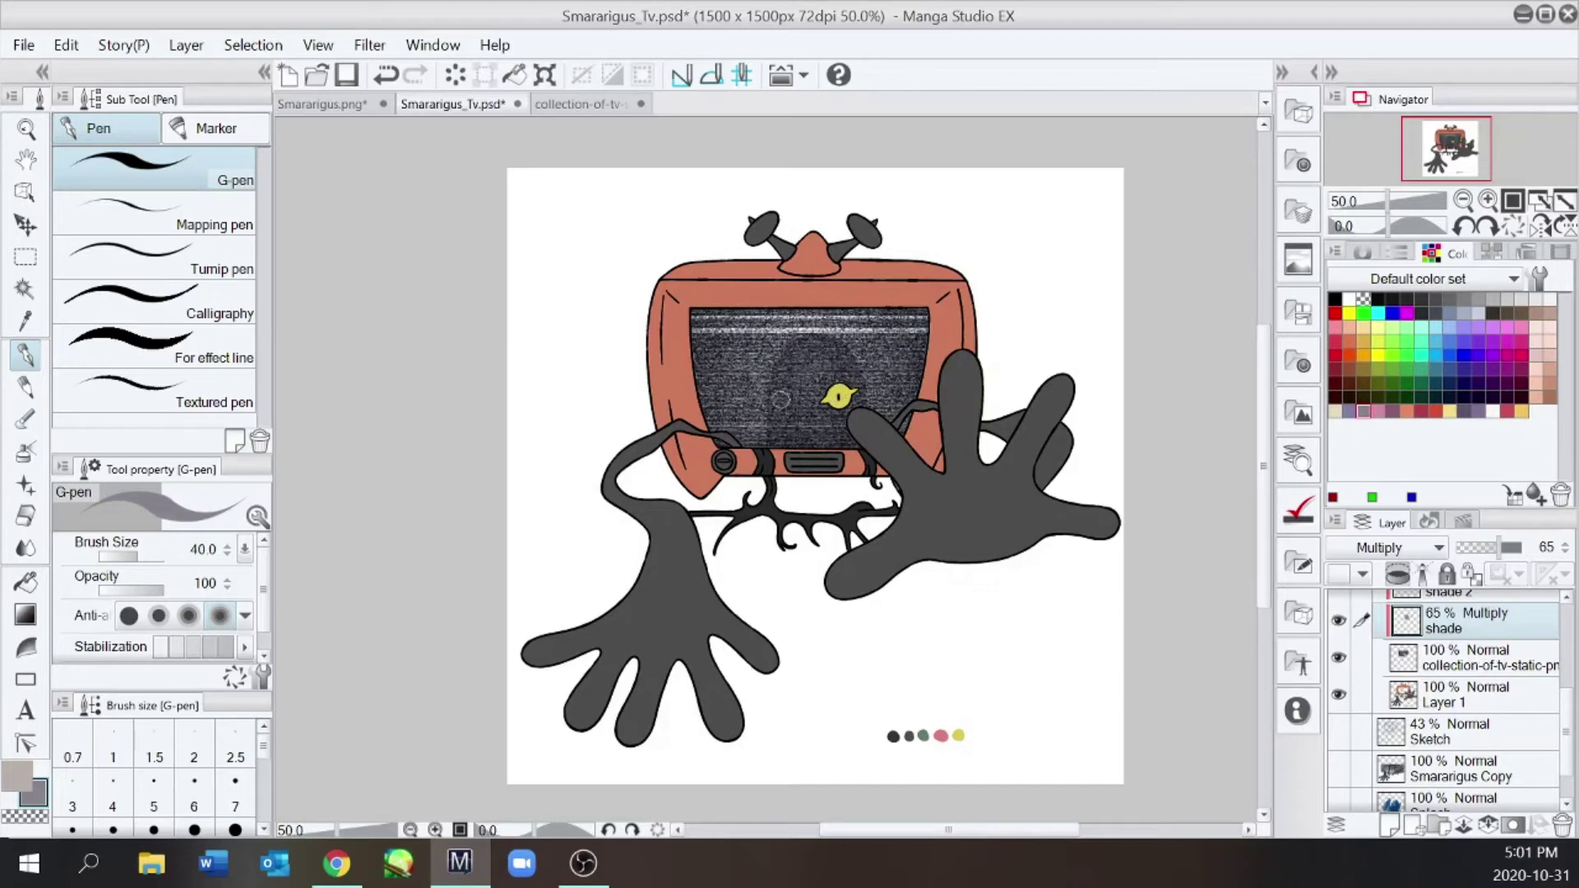
Undo the head silhouette, place the TV static layer beneath Layer 1 inside the Set1 folder and select the shade layer
key(ctrl+z)
mouse_move(1472, 662)
mouse_down()
mouse_move(1472, 742)
mouse_move(1471, 700)
mouse_up()
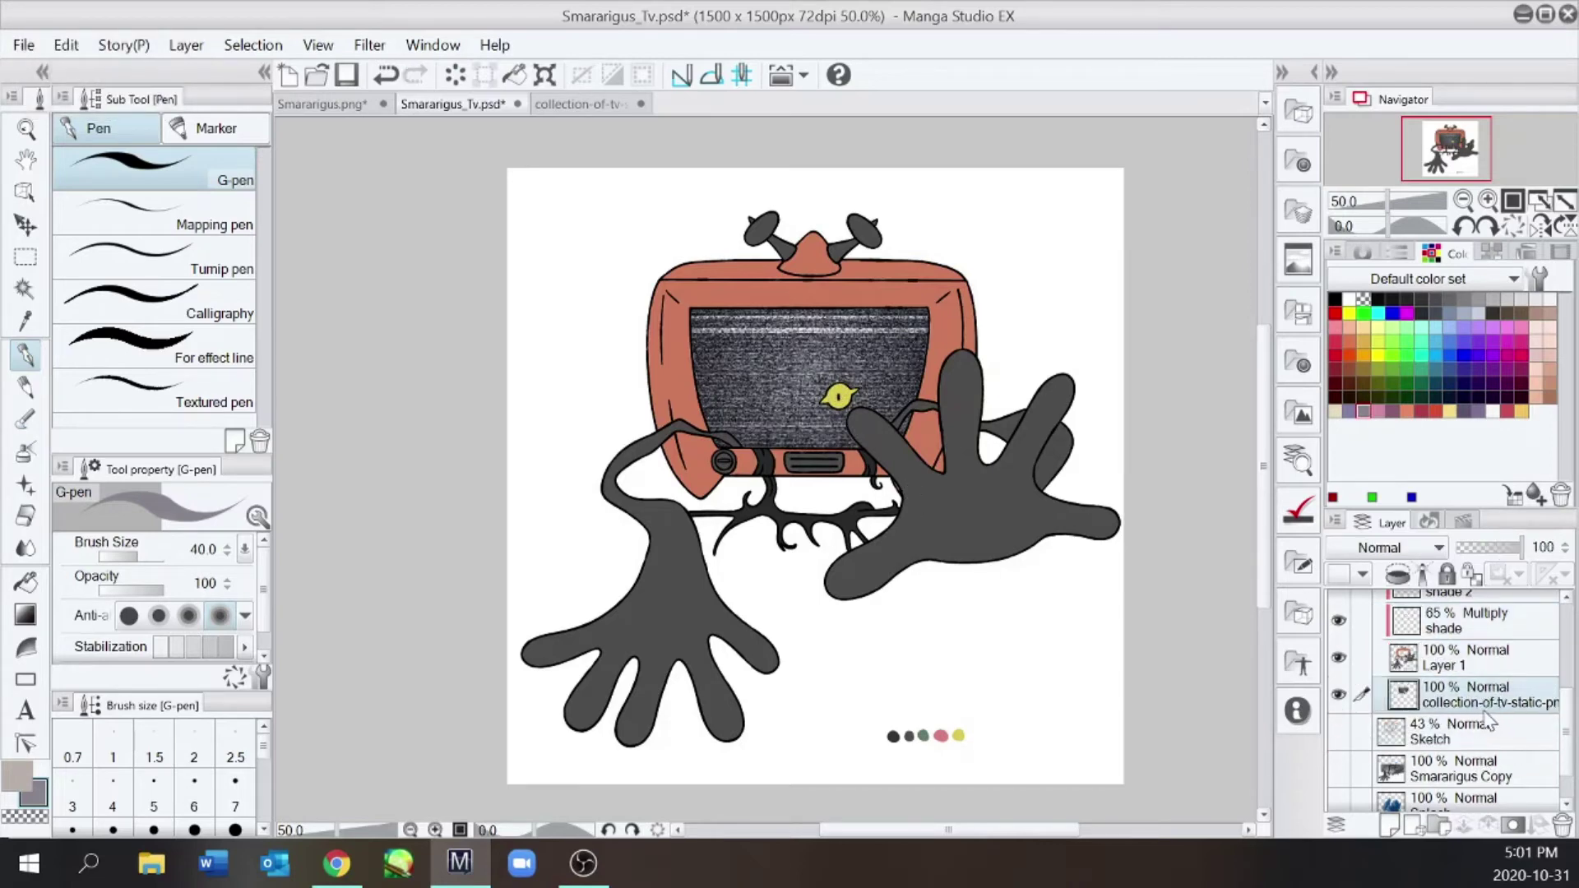
click(1461, 627)
key(alt+Tab)
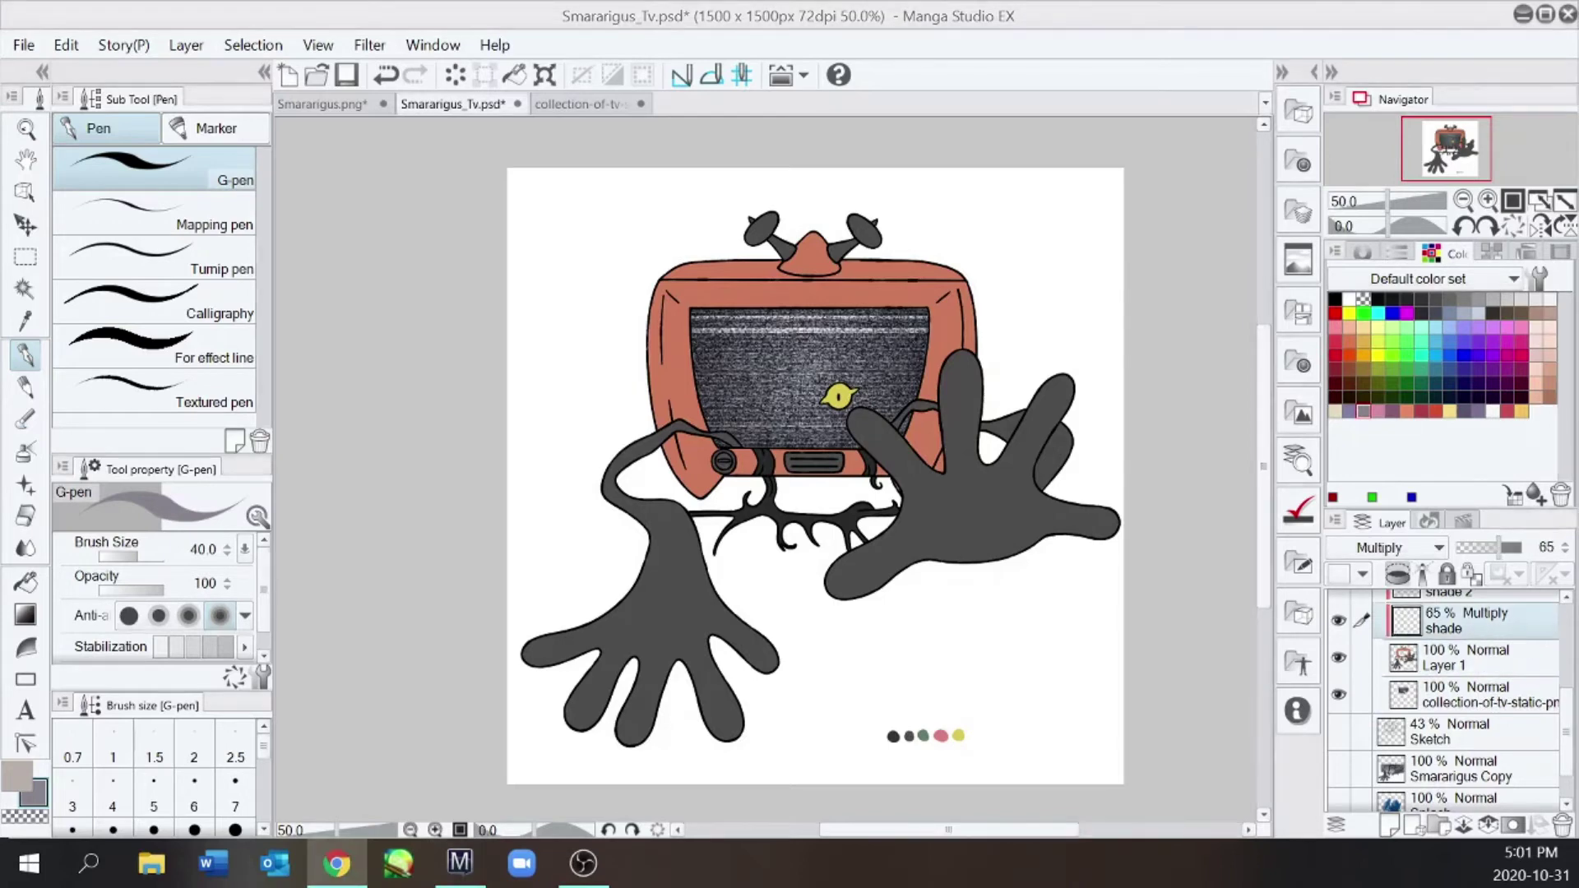
On the shade layer, shade the TV casing's right side panel with the G-pen and Fill tool
key(ctrl+plus)
key(w)
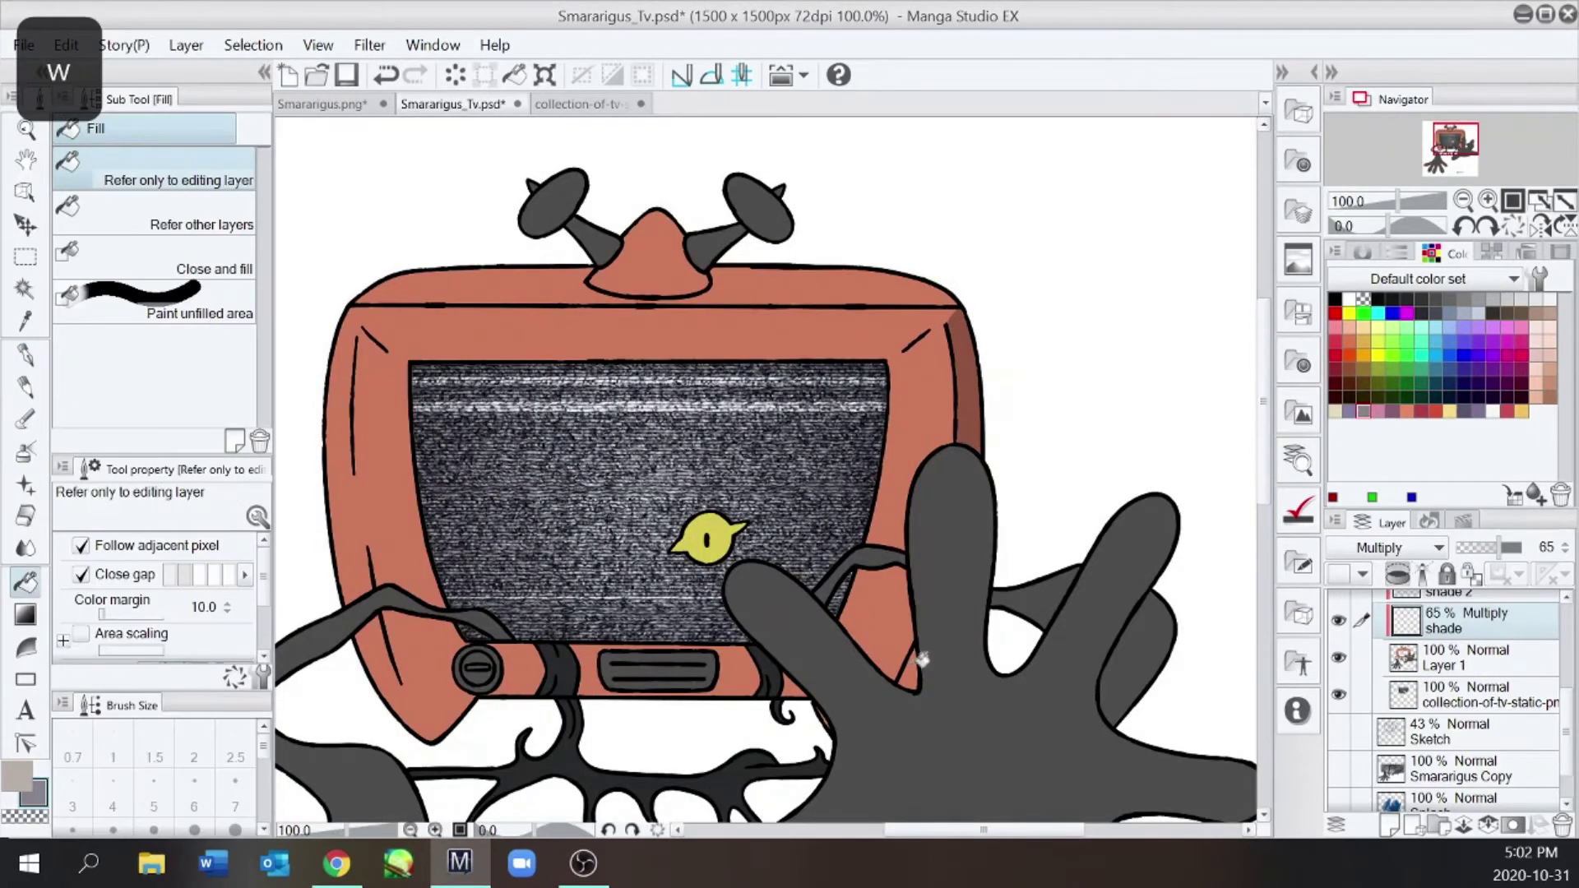
key(e)
key(e)
key(ctrl+minus)
key(e)
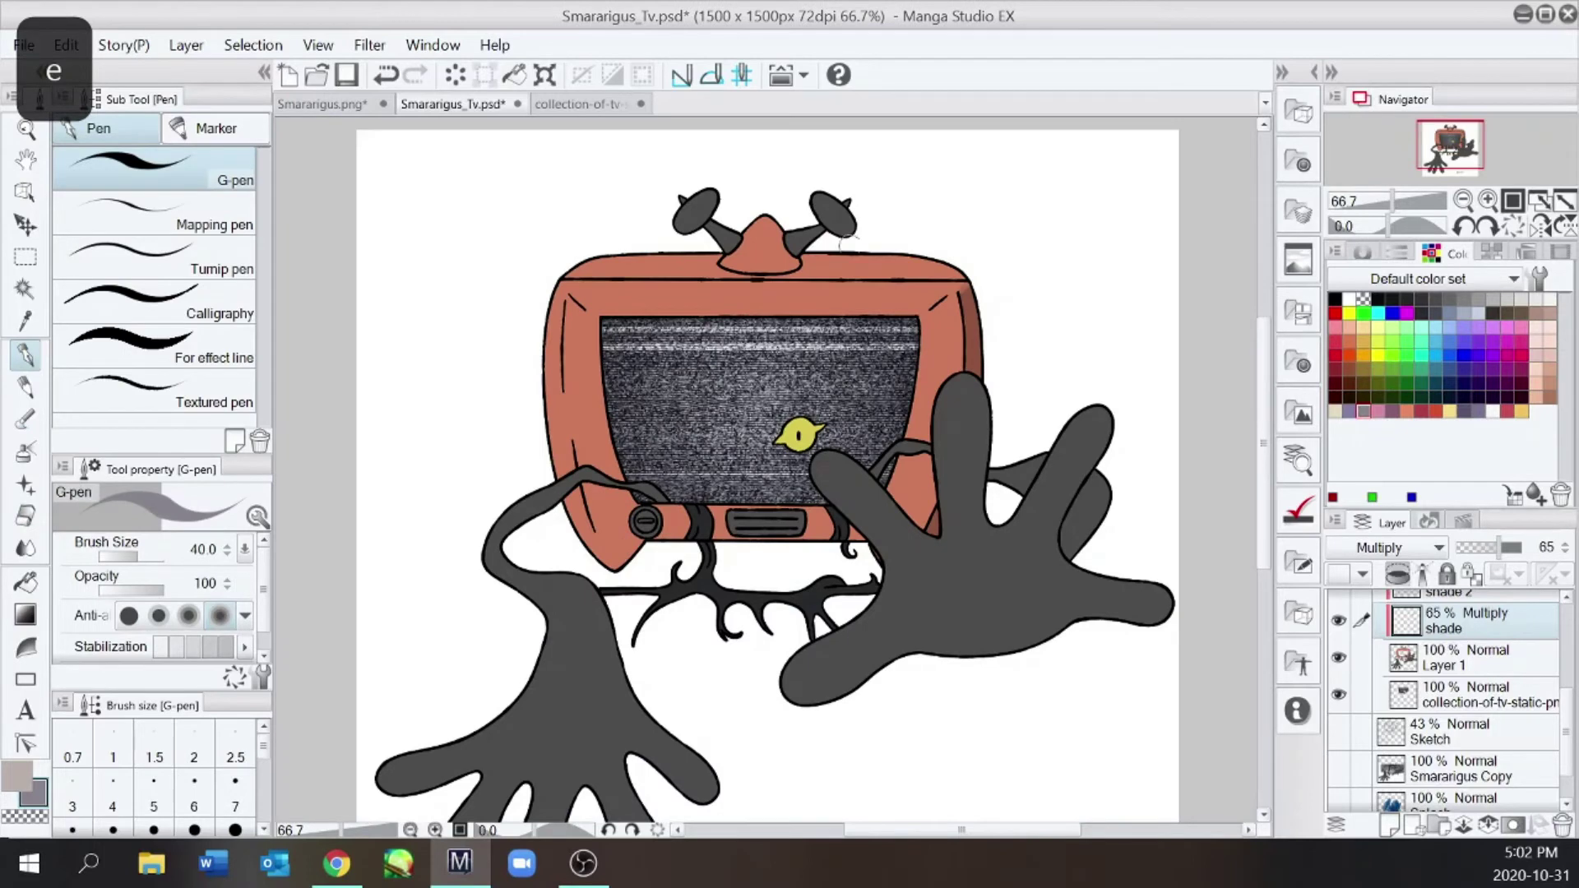
Outline and fill the shadow on the TV casing's left side panel, and trim it with the Hard eraser
key(ctrl+plus)
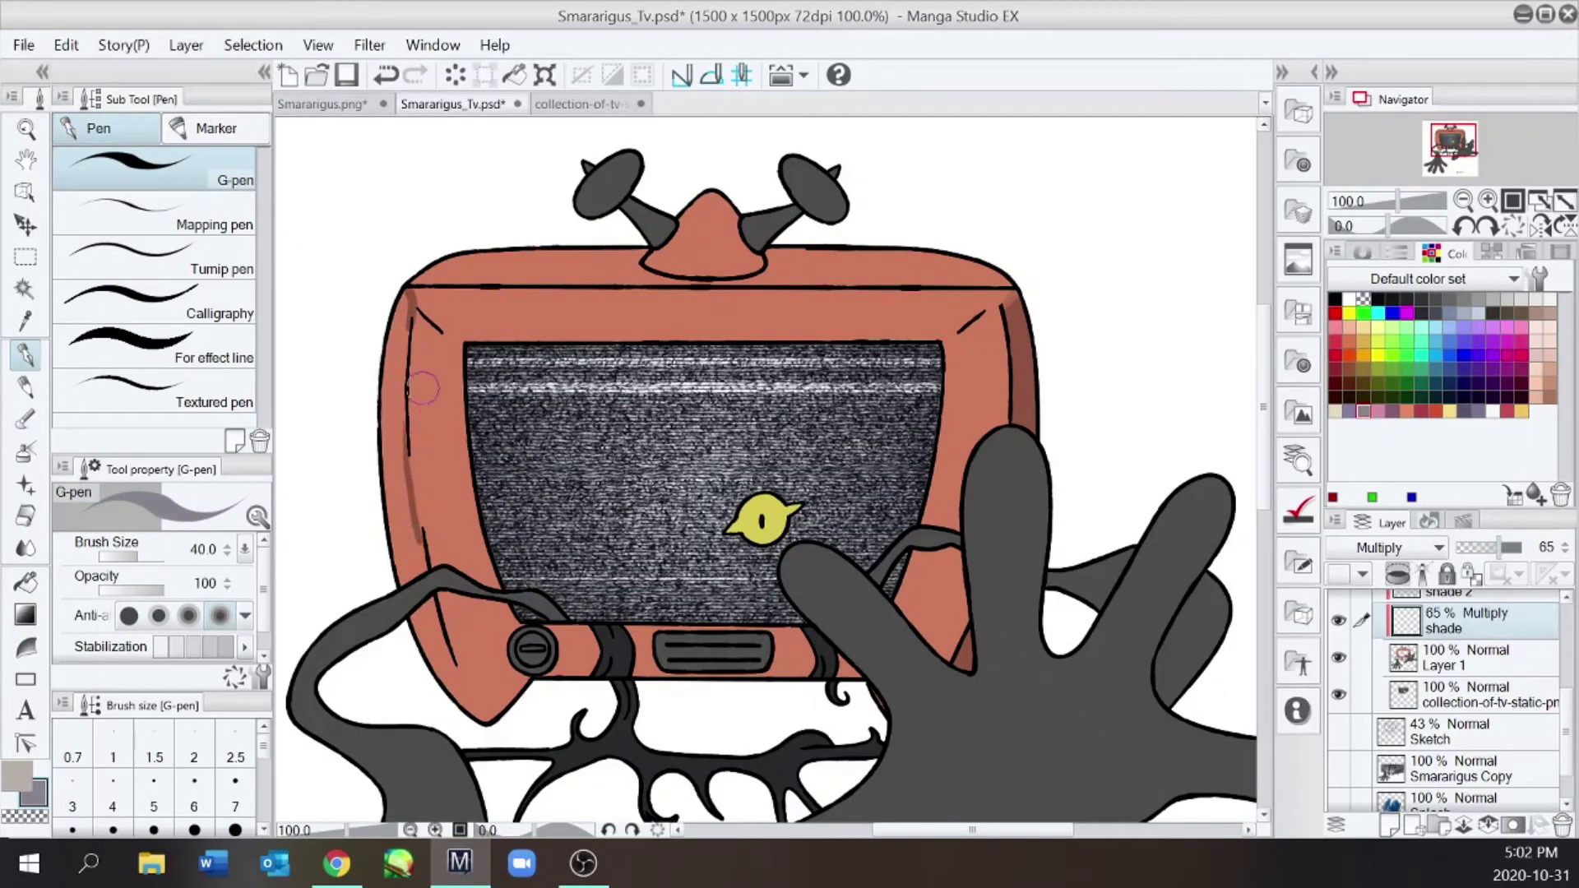
key(w)
key(e)
key(e)
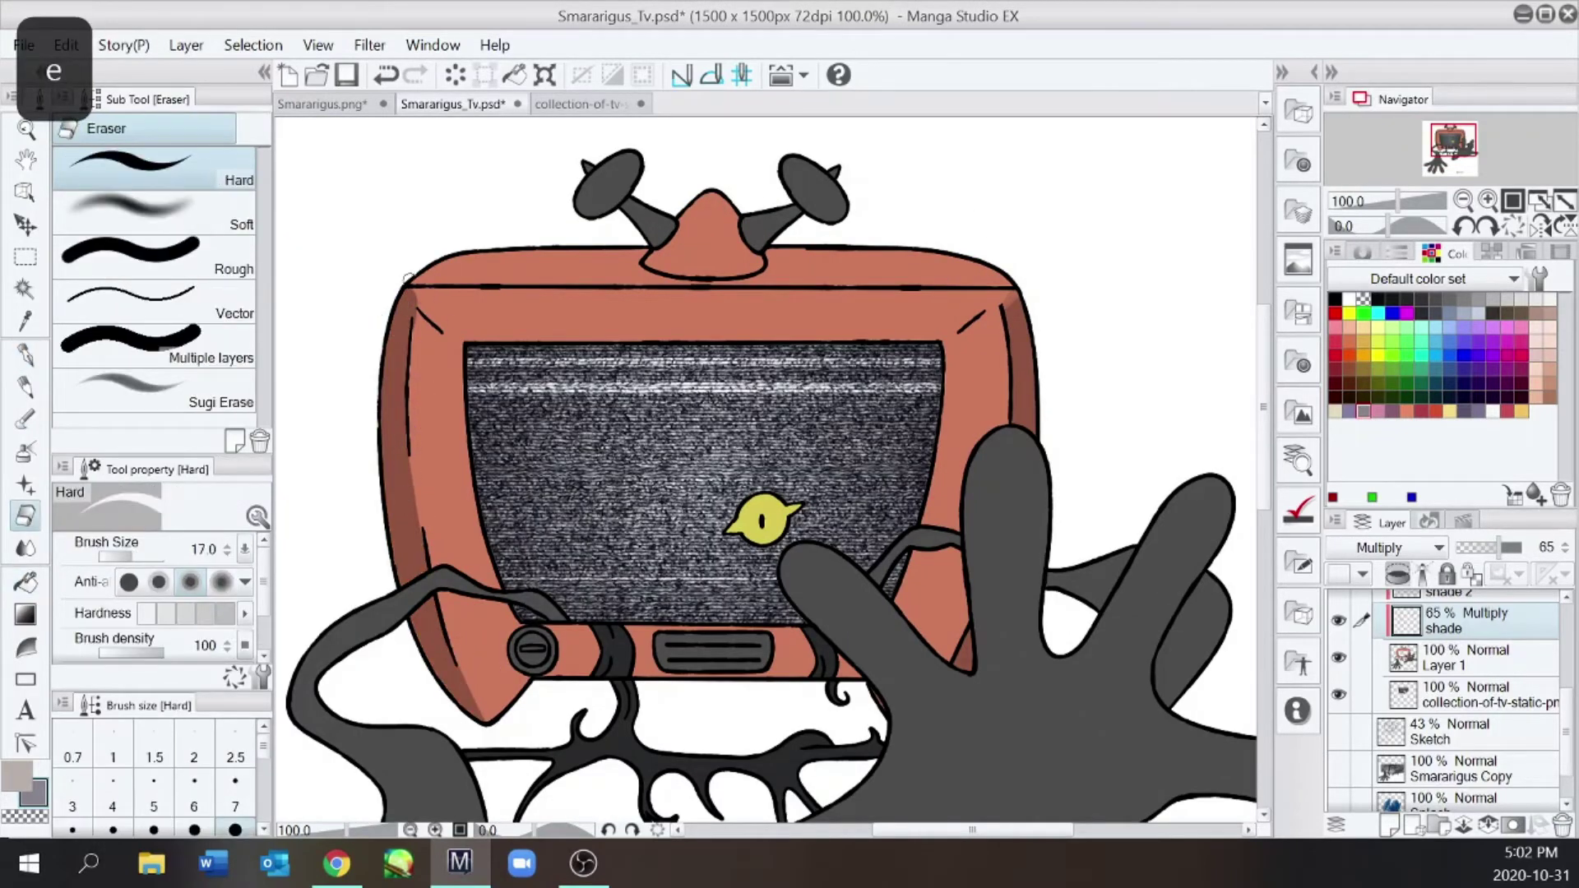
Soften the shadows on the TV casing's side panels with the Sugi Erase eraser
key(e)
key(e)
key(e)
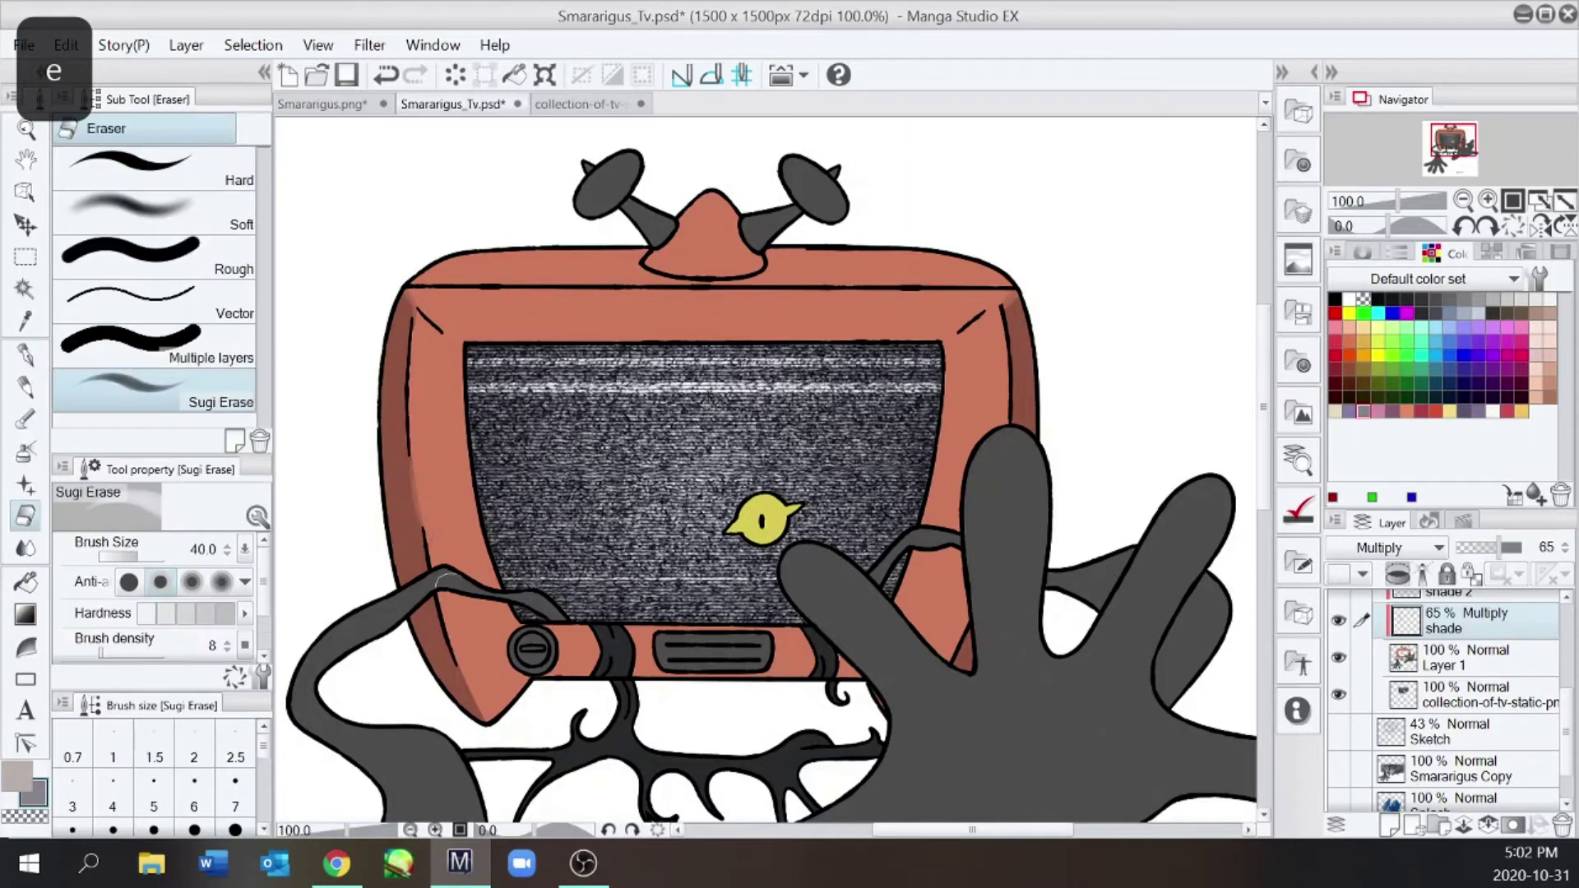
key(ctrl+minus)
key(ctrl+plus)
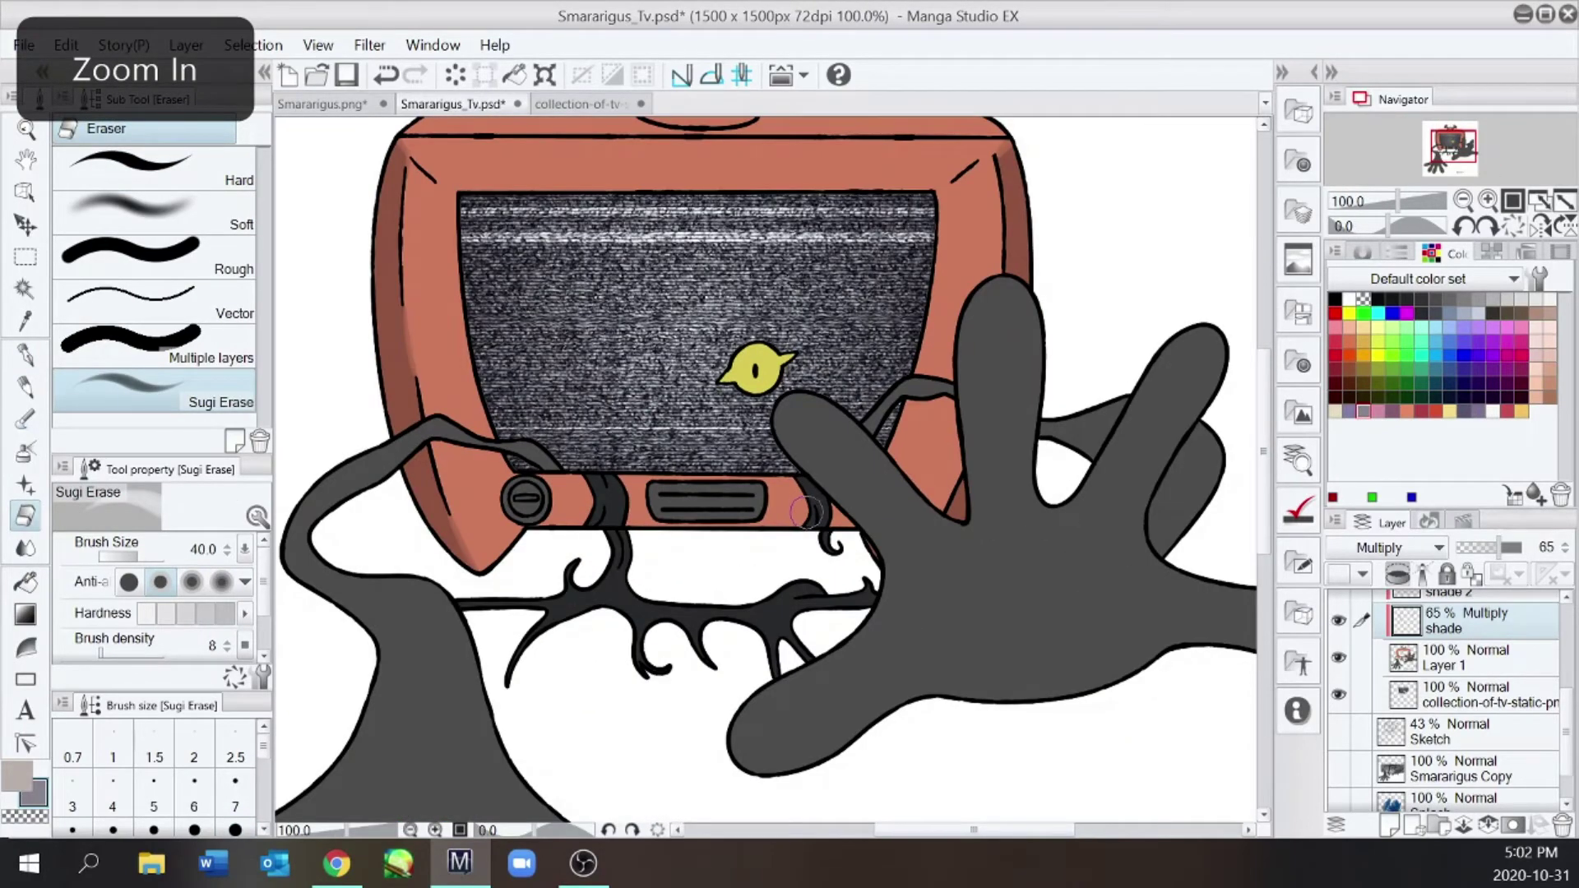
On the shade layer, shade the thin upper part of the left arm around its bend with the G-pen
key(e)
key(ctrl+minus)
key(ctrl+plus)
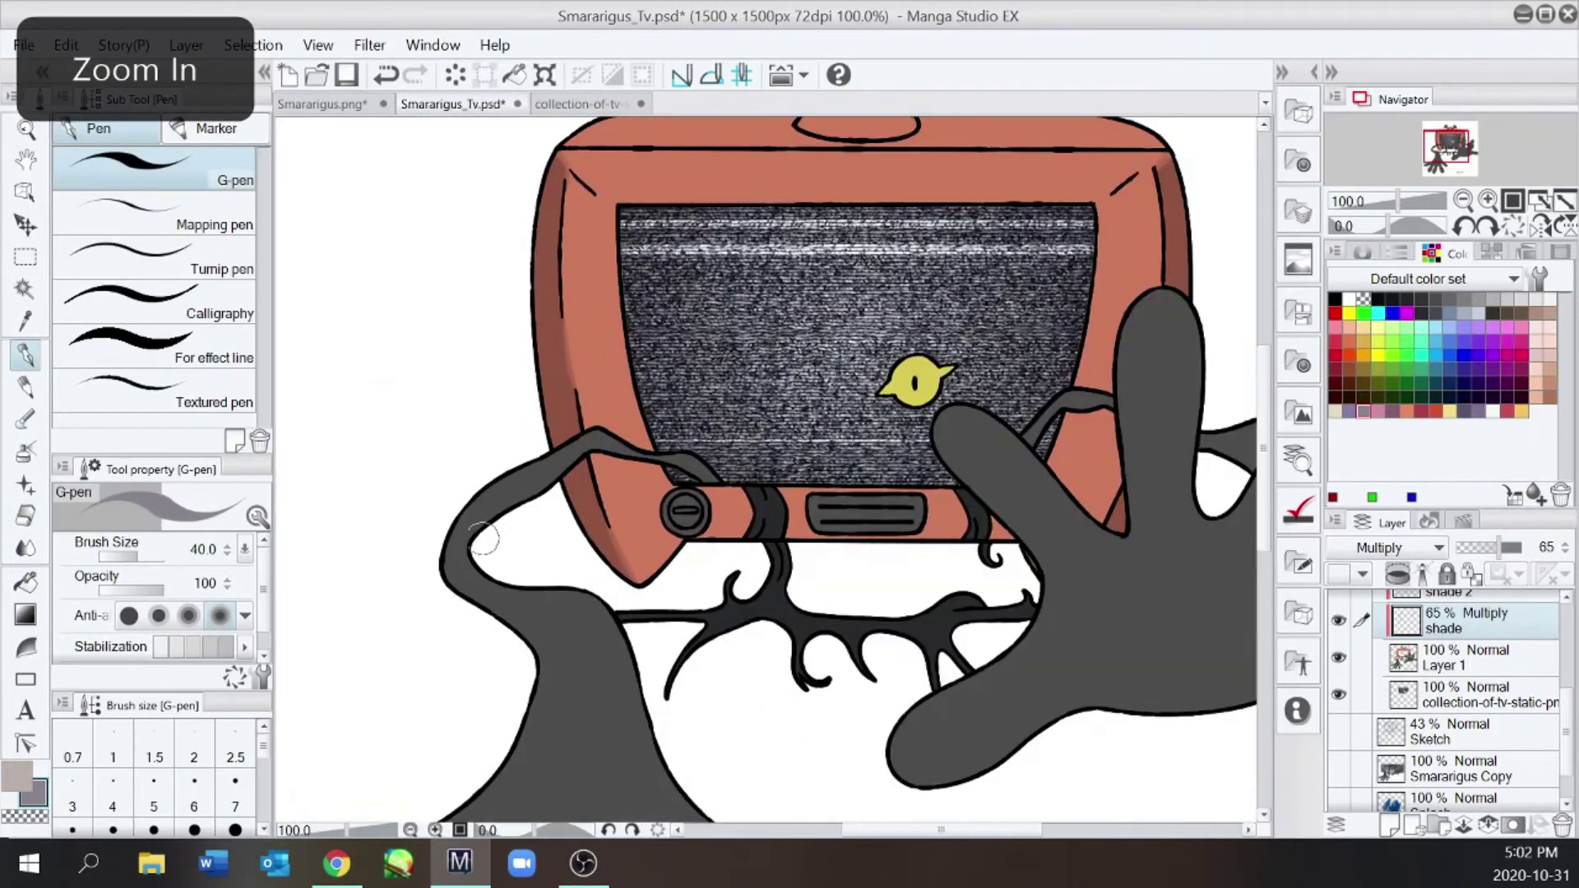
drag(459, 543, 539, 479)
key(e)
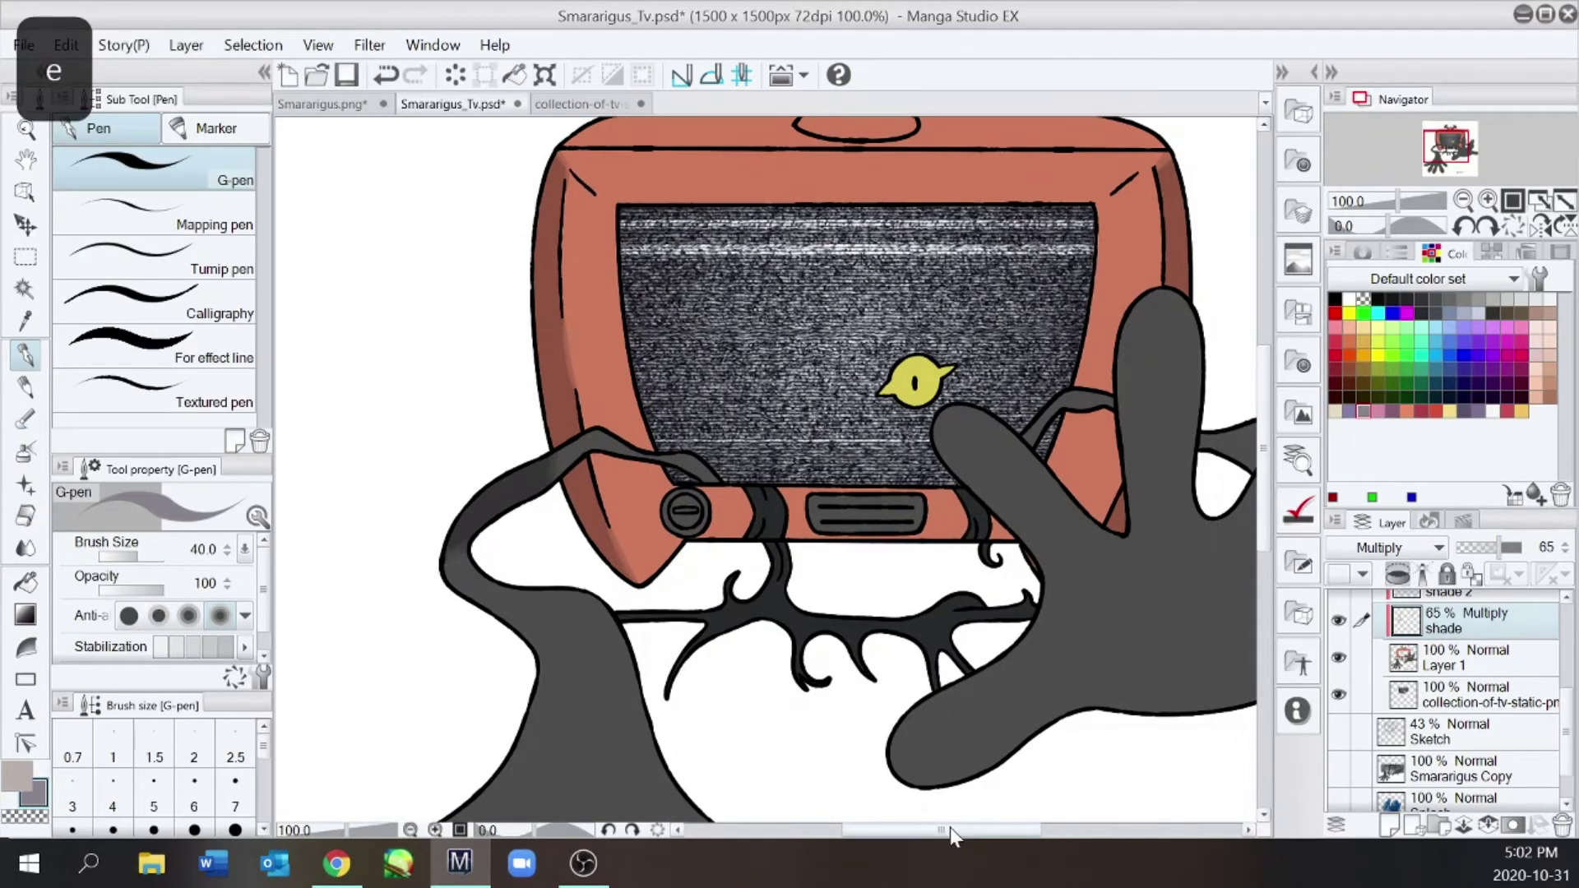
Shade the arm section behind the raised right hand with the G-pen and Fill tool
drag(951, 831, 1018, 830)
key(w)
click(1022, 486)
click(753, 401)
key(ctrl+minus)
key(e)
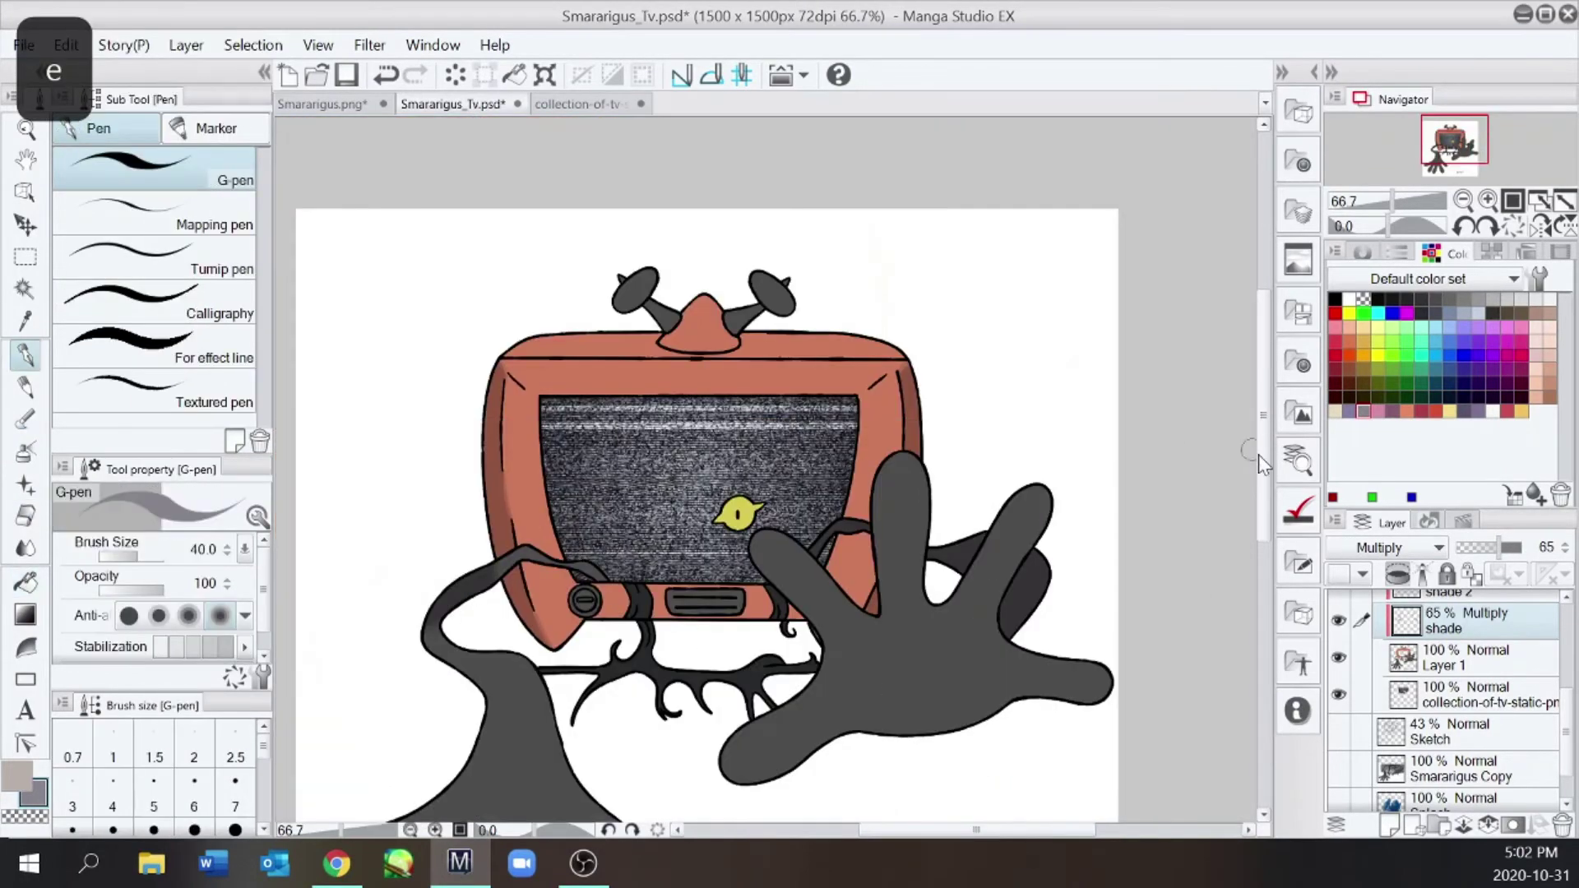
Shade the antenna stems, the lower part of the antenna cone and the casing around its base with the G-pen
key(ctrl+plus)
key(ctrl+plus)
key(ctrl+minus)
drag(1266, 461, 1266, 412)
key(ctrl+plus)
key(ctrl+plus)
key(ctrl+plus)
key(e)
drag(836, 303, 765, 363)
mouse_move(526, 292)
mouse_down()
mouse_move(702, 404)
mouse_move(722, 406)
mouse_move(766, 358)
mouse_move(780, 398)
mouse_move(755, 419)
mouse_move(813, 371)
mouse_move(802, 406)
mouse_move(540, 414)
mouse_up()
key(ctrl+minus)
drag(802, 393, 761, 415)
drag(499, 399, 540, 414)
Trim the shadow around the antenna base with the Hard eraser, and soften the antenna shadows with the Sugi Erase eraser
key(e)
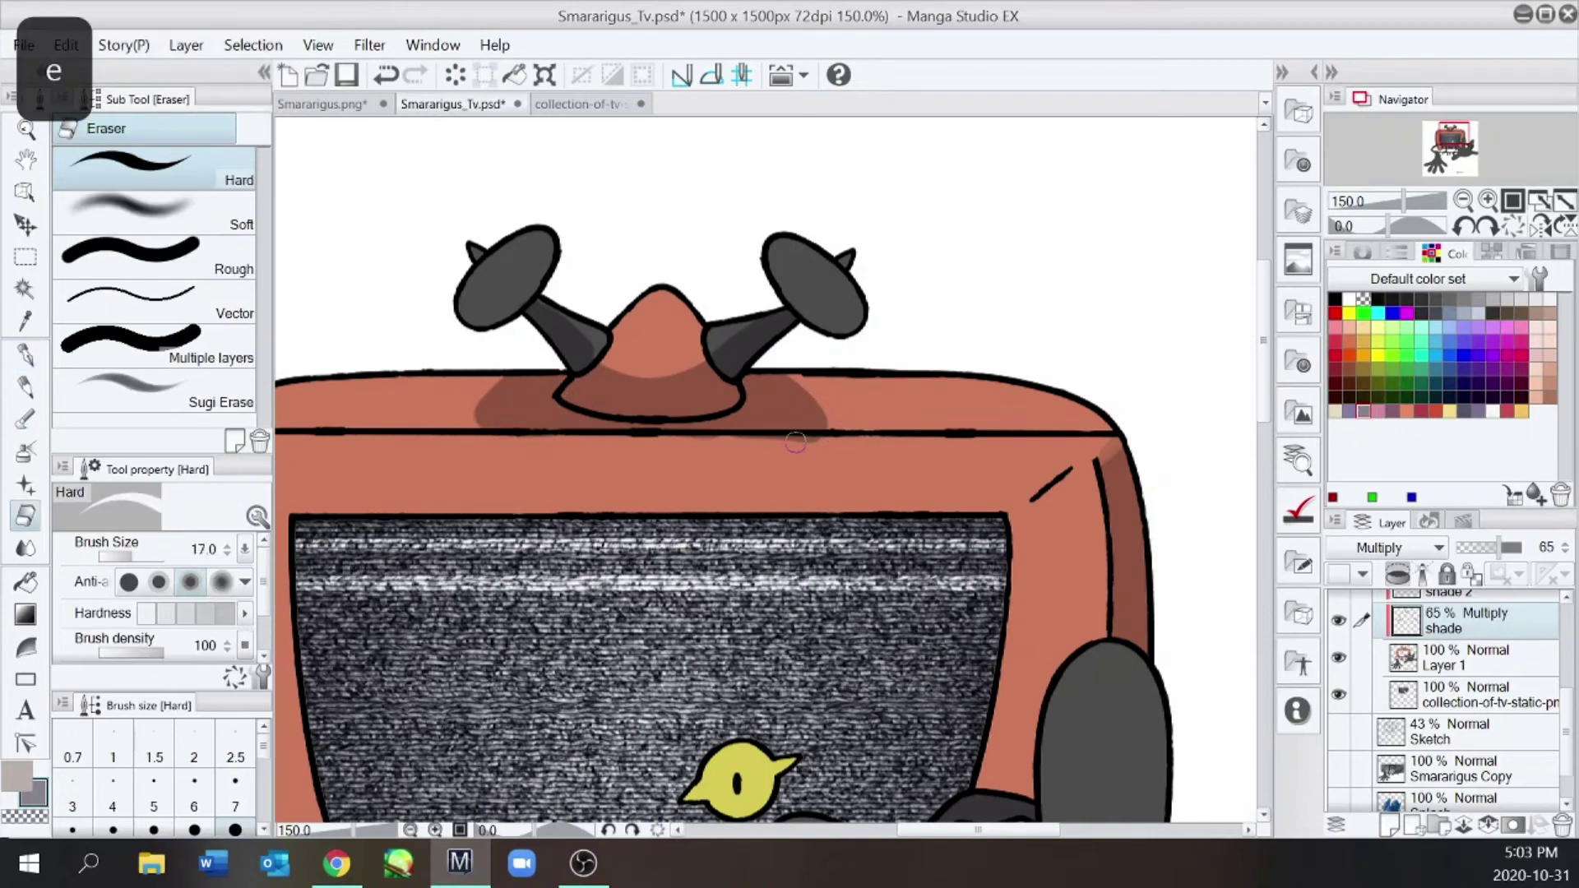
drag(805, 442, 691, 438)
key(e)
drag(626, 362, 689, 366)
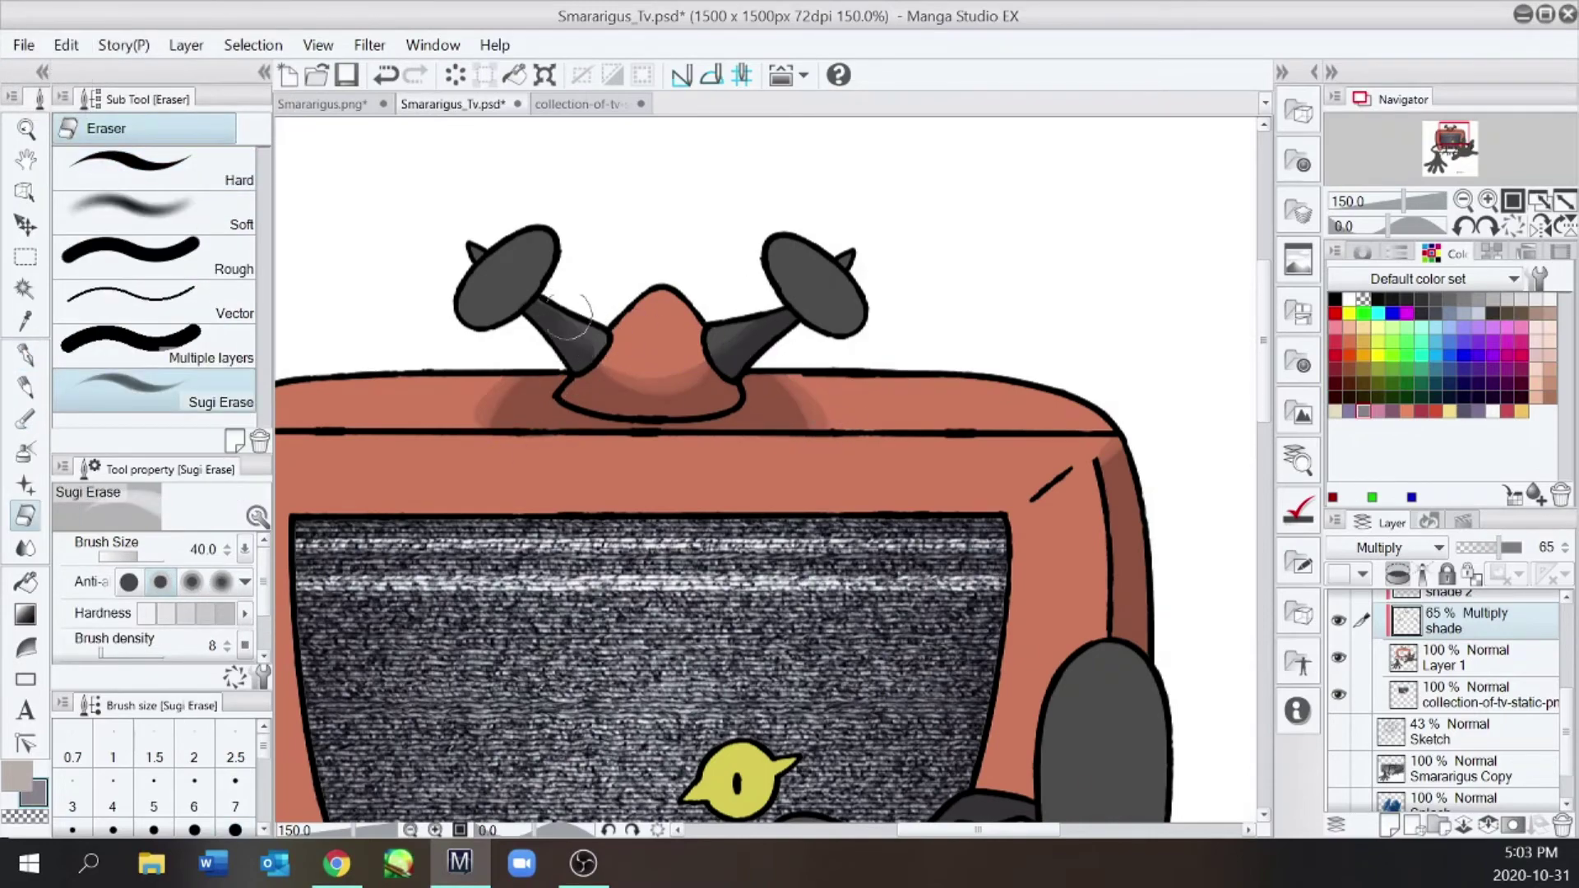
Outline and fill a shadow over the upper part of the TV's front frame, reaching down both sides of the screen
key(ctrl+minus)
key(ctrl+minus)
key(e)
scroll(1124, 403, down, 1)
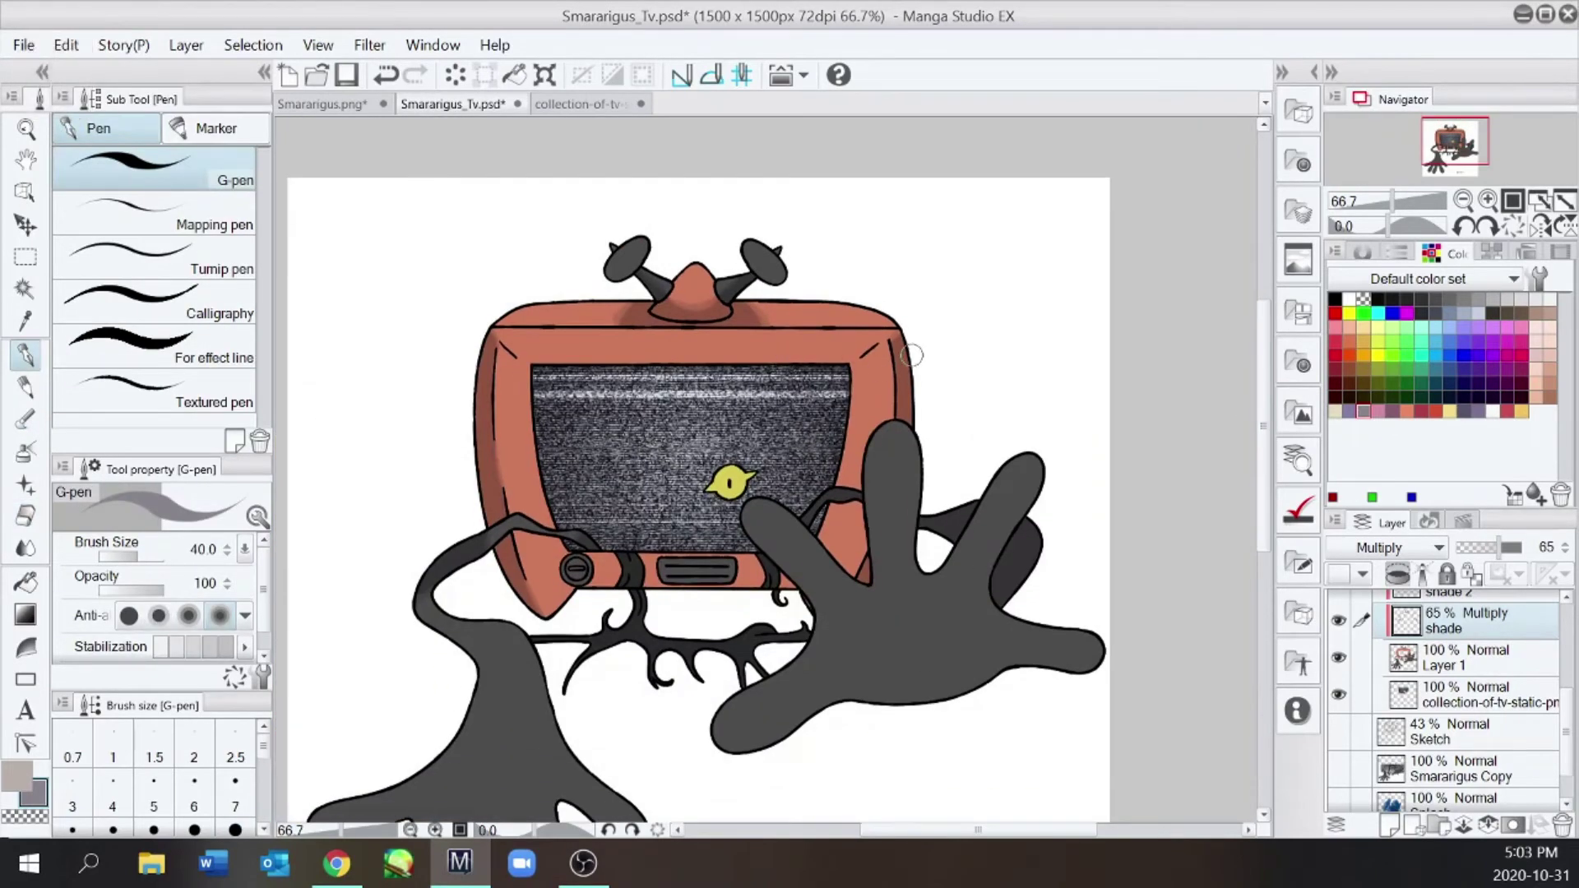
key(w)
click(855, 442)
key(e)
drag(860, 507, 859, 517)
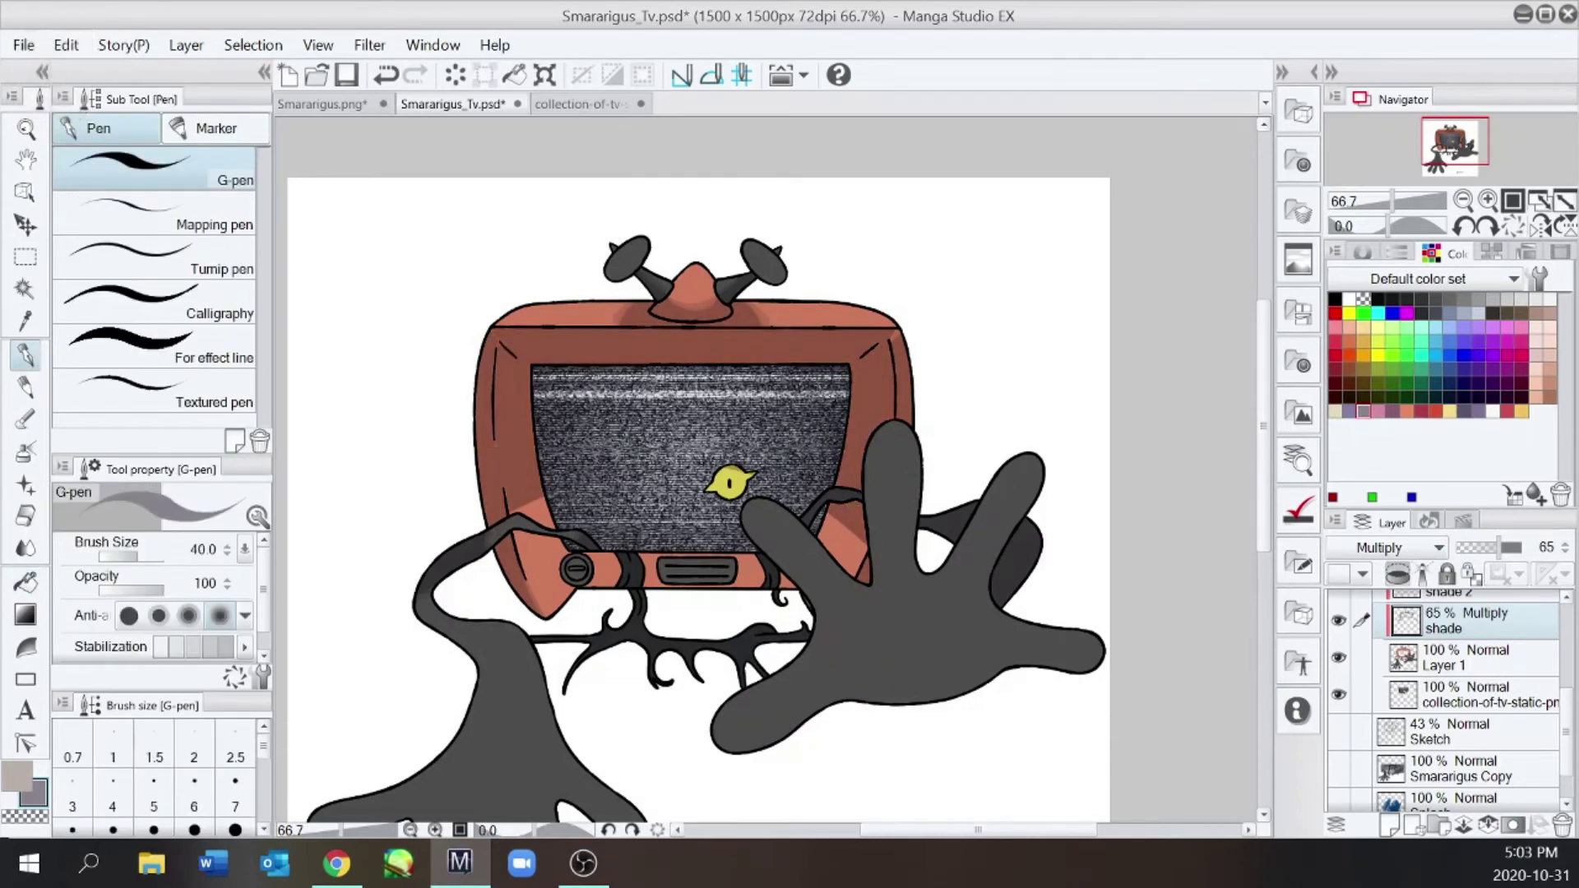
Set the G-pen size to 70, shade the top of the TV casing and the antenna cone, and undo the last stroke
key(bracketright)
key(bracketright)
key(bracketright)
drag(586, 317, 878, 306)
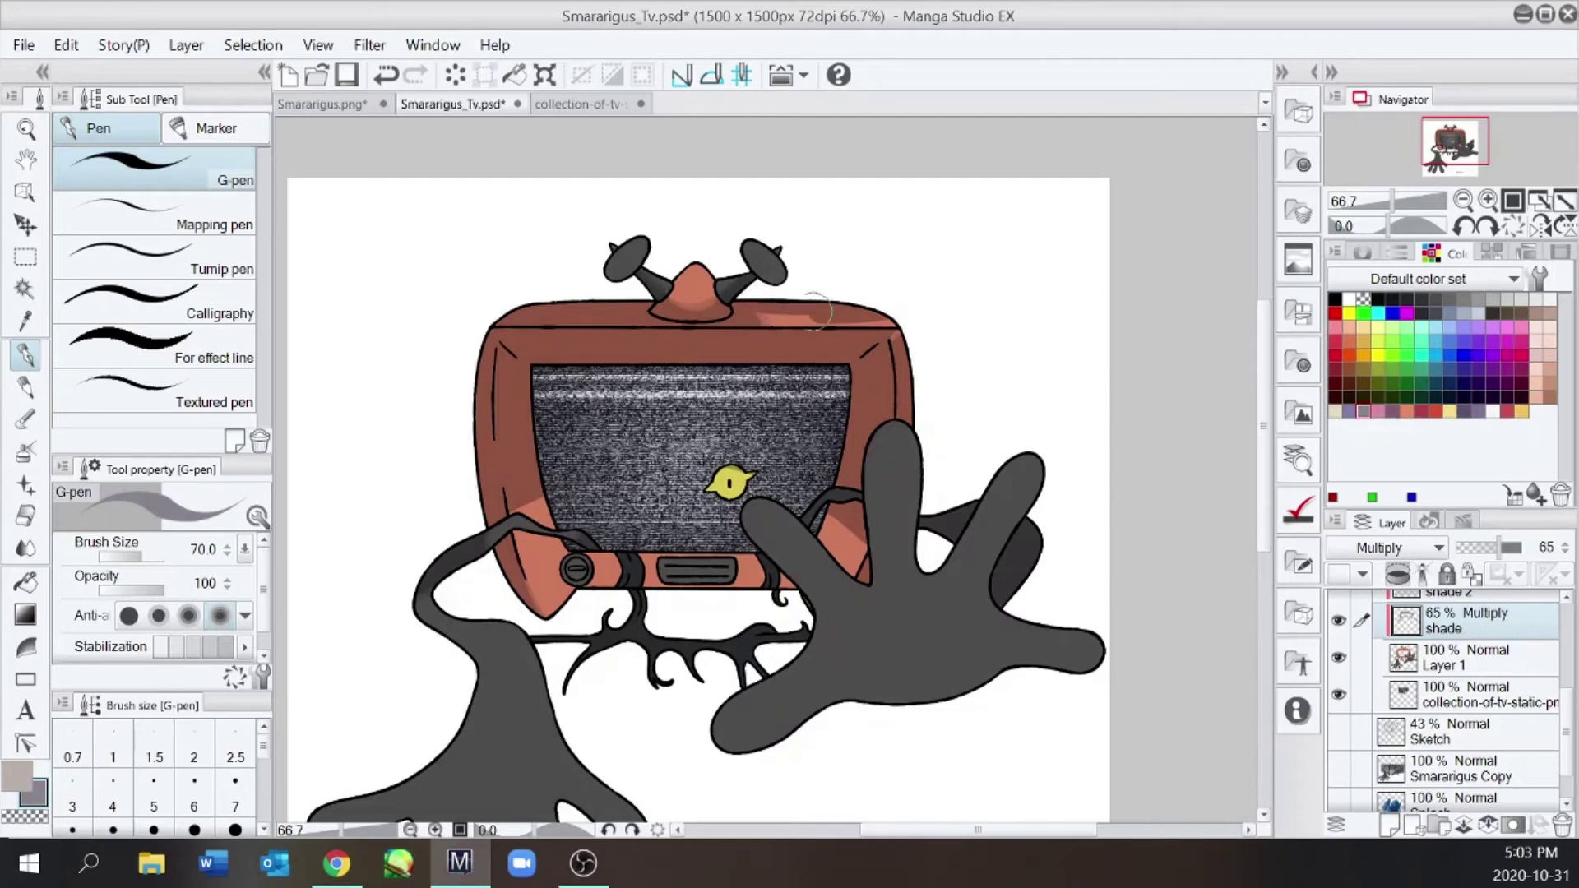
key(ctrl+plus)
key(ctrl+z)
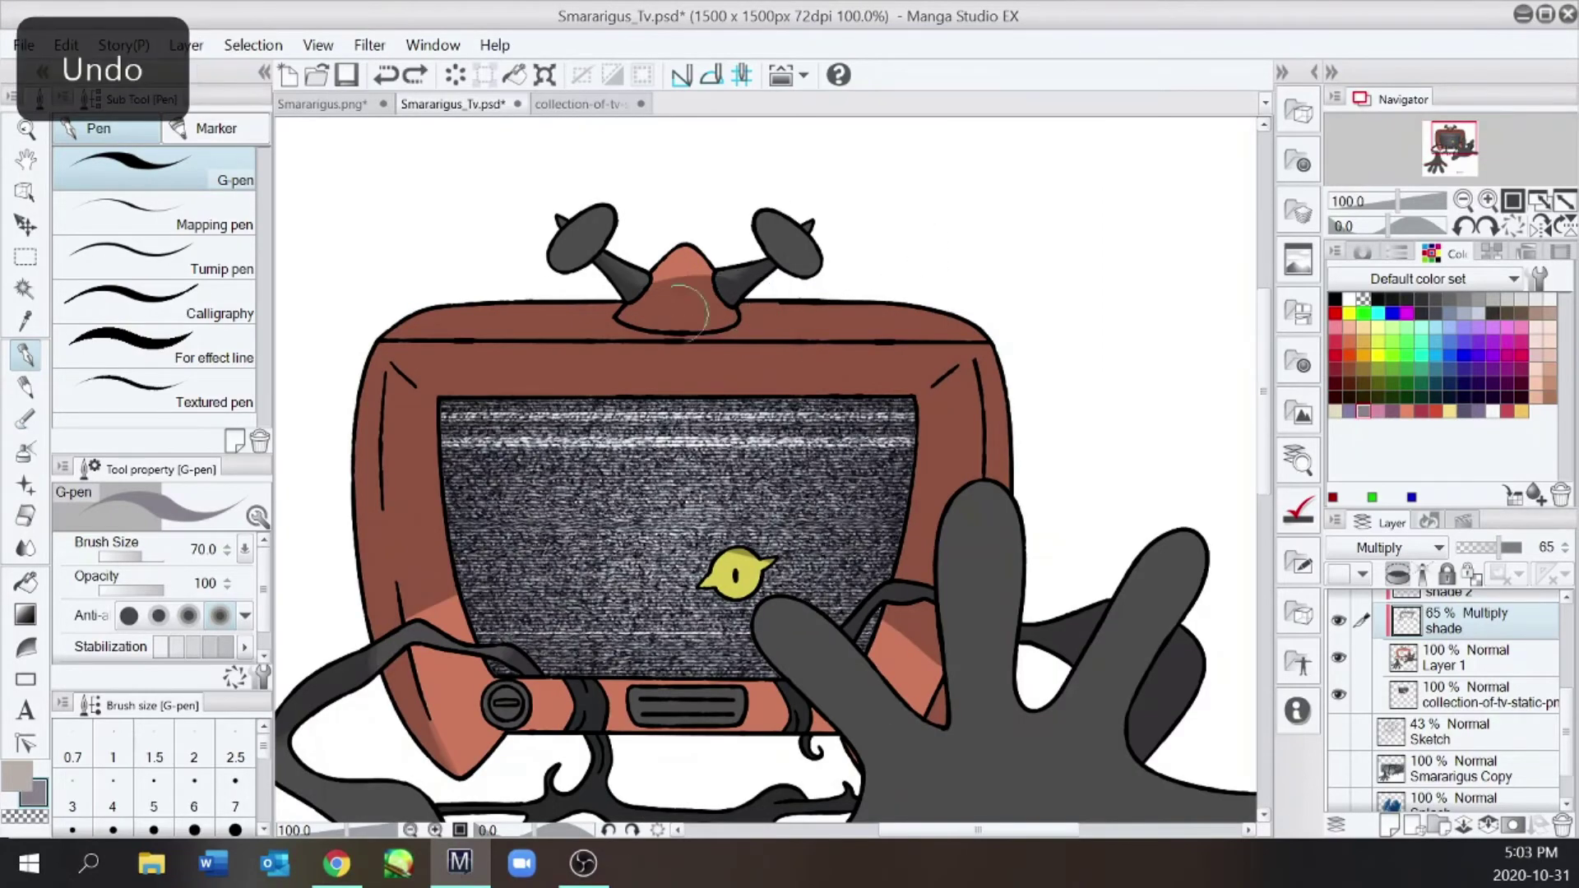
key(ctrl+minus)
key(ctrl+plus)
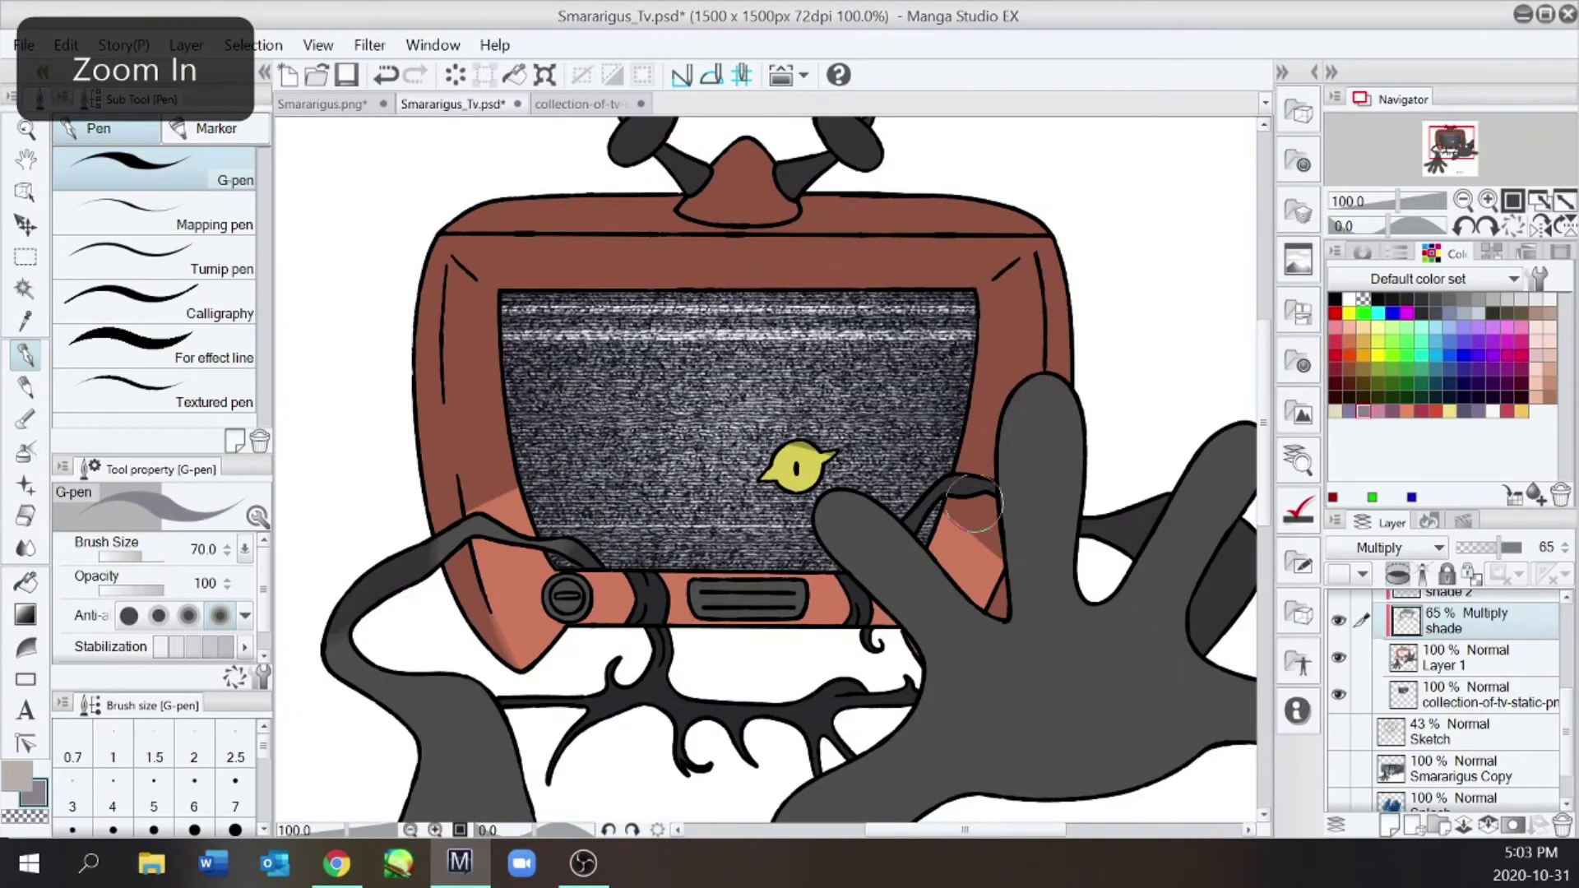
Soften the casing shadow's lower edges with the Sugi Erase eraser and clear the shade from the eye
key(e)
key(ctrl+minus)
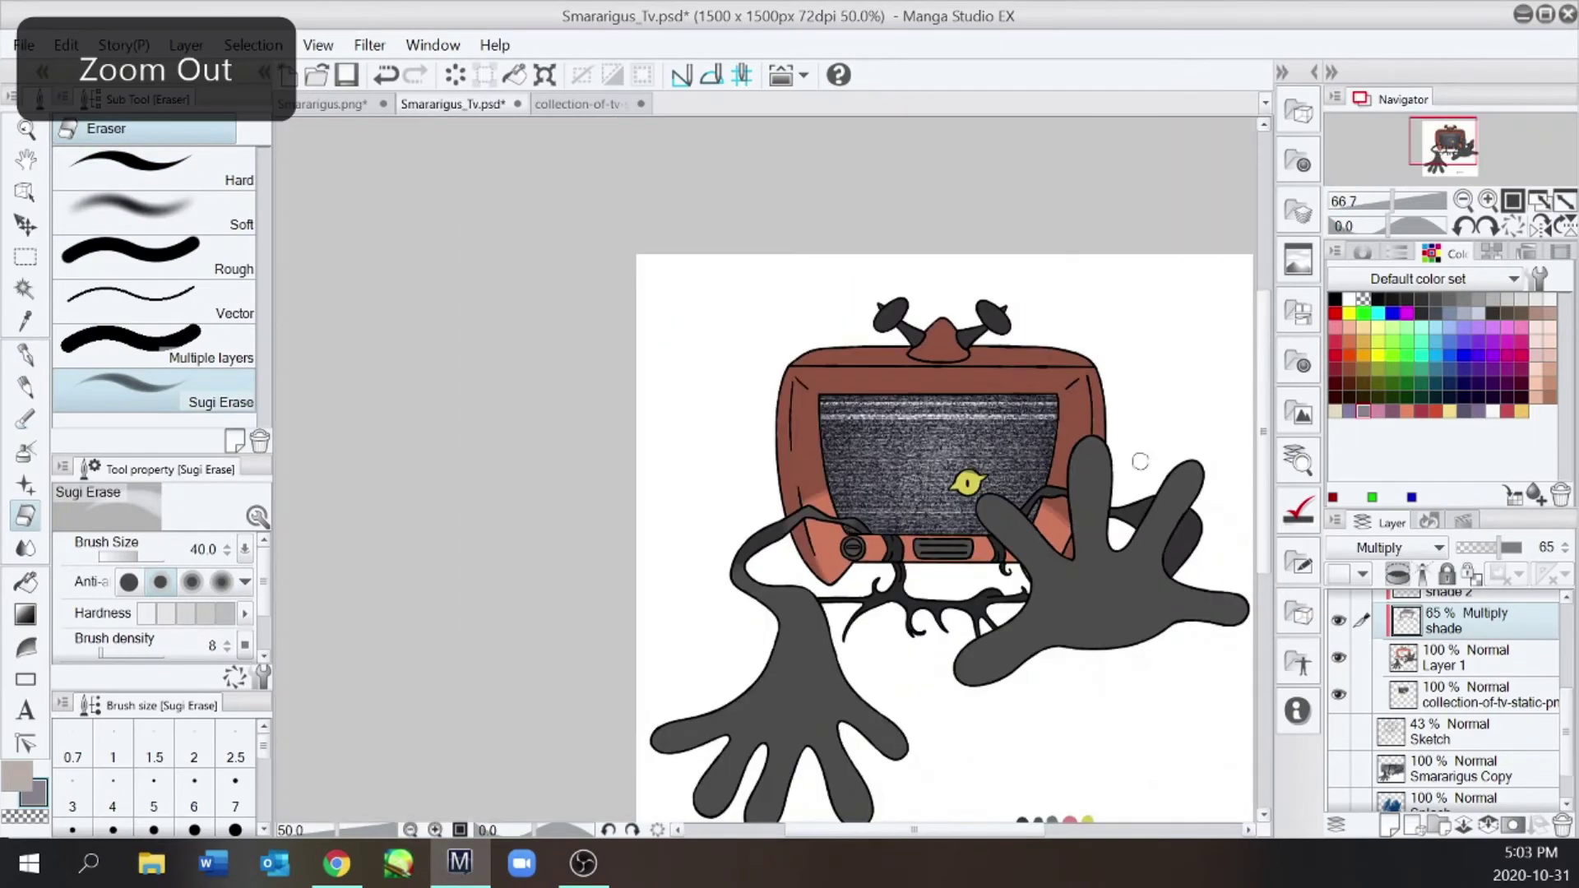
key(ctrl+plus)
key(ctrl+plus)
key(e)
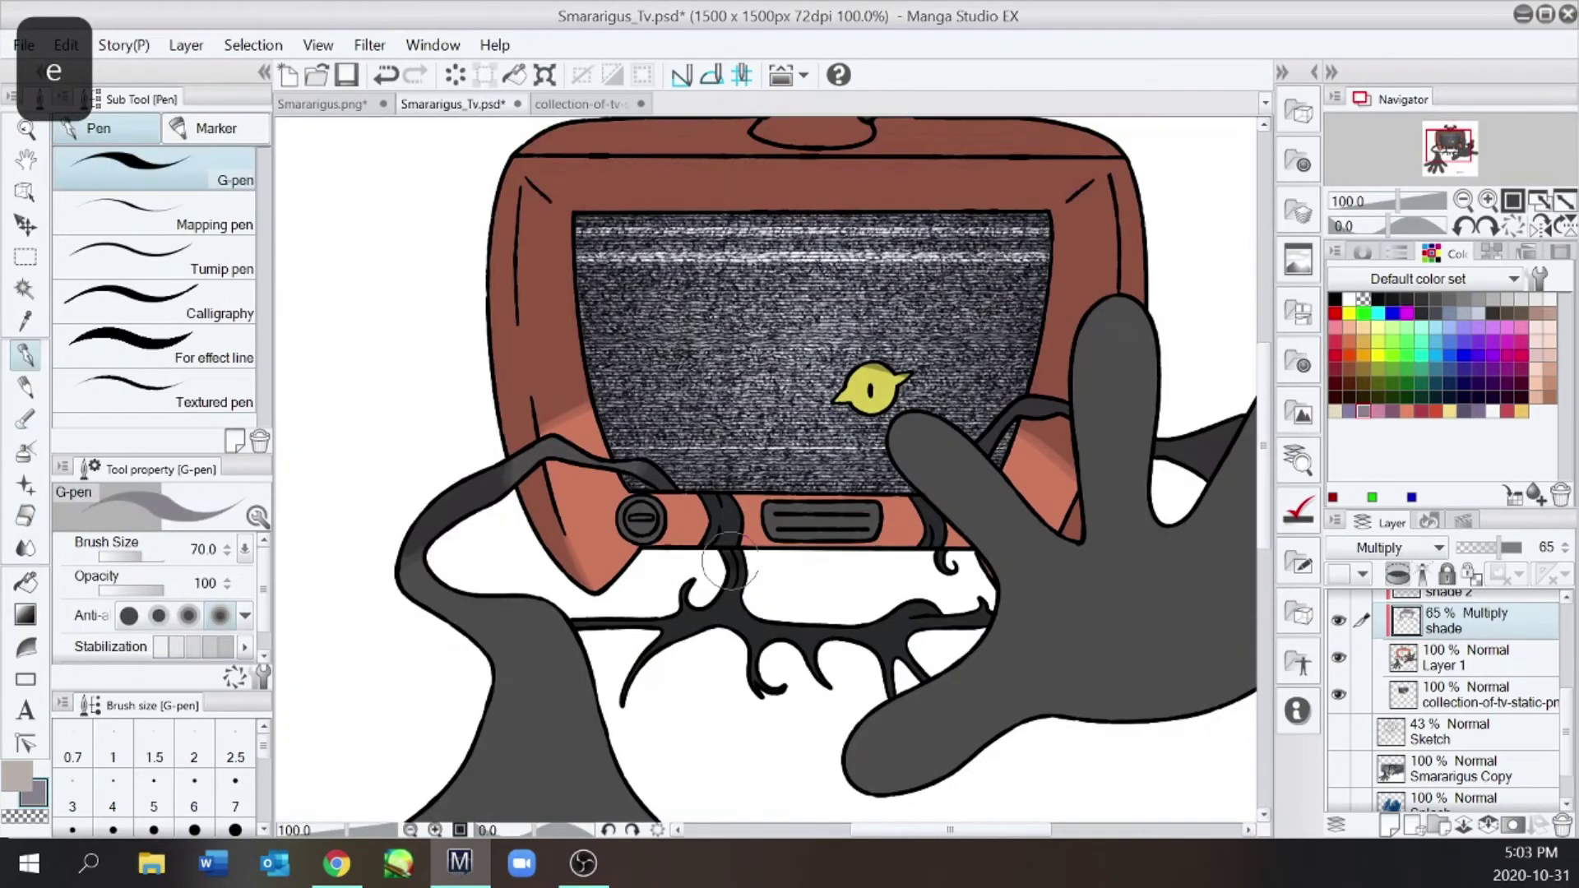
key(ctrl+minus)
key(ctrl+plus)
key(e)
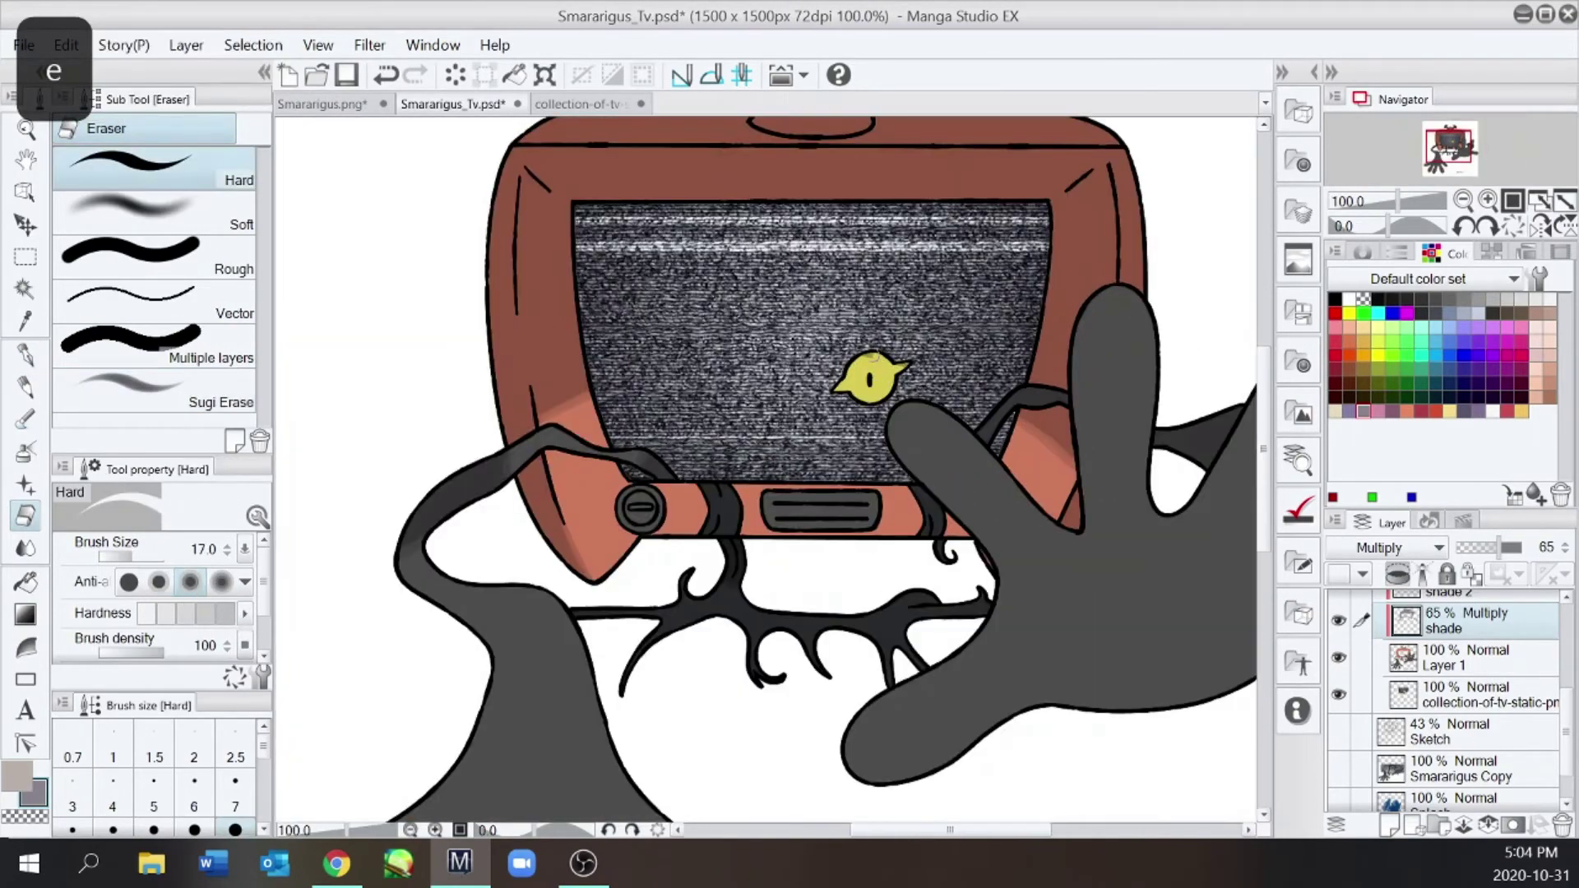
On the shade 2 layer, add a darker purple shadow over the upper casing with the G-pen and Fill tool
click(1469, 594)
click(1567, 545)
key(ctrl+minus)
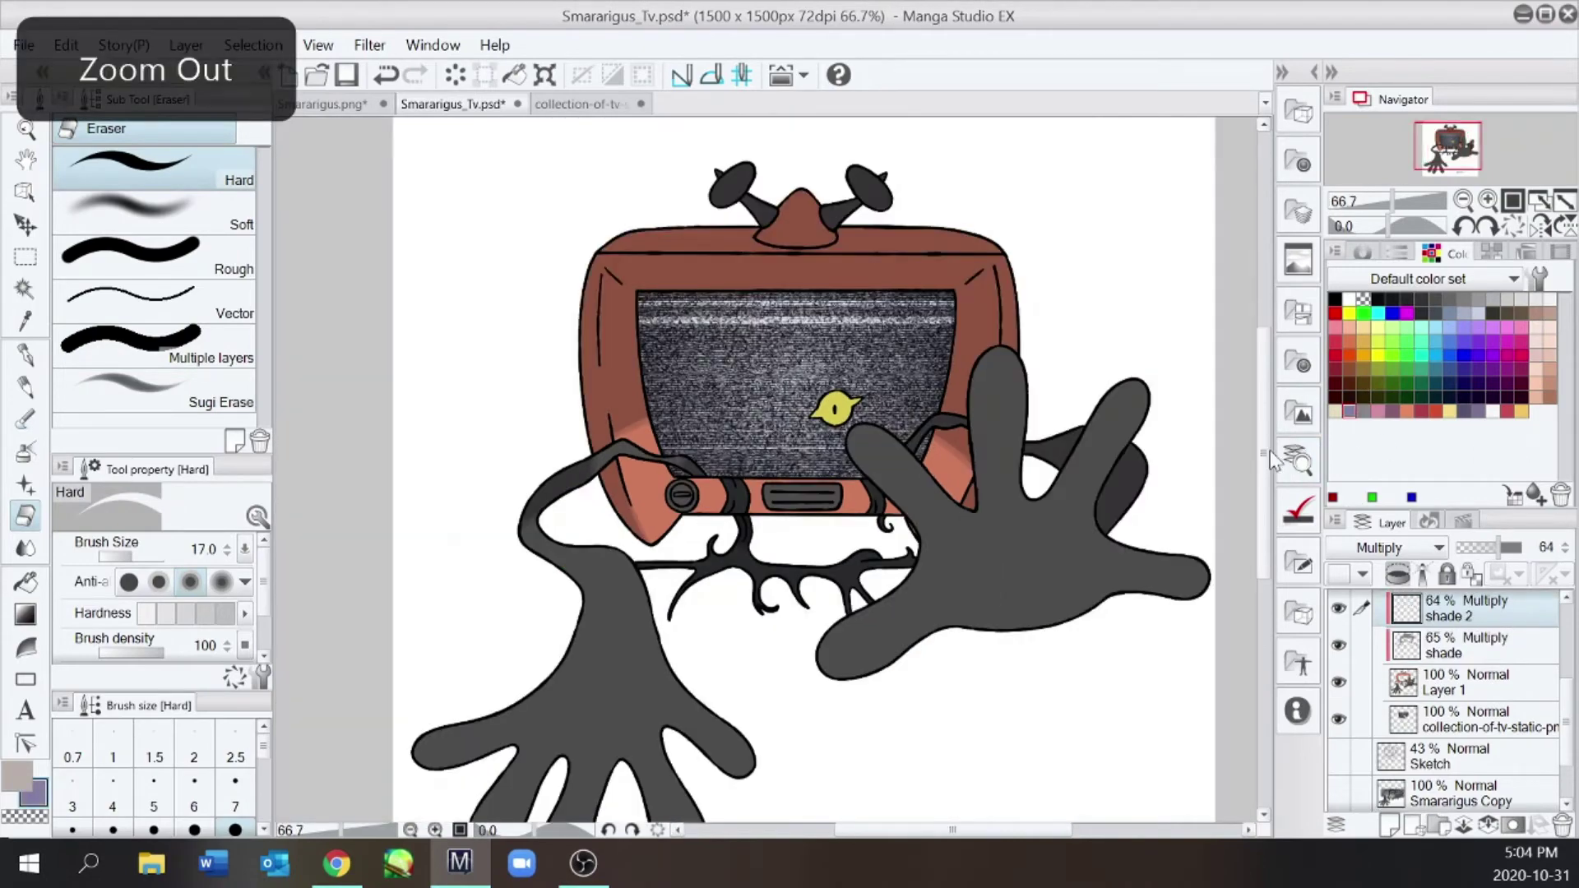
key(e)
key(w)
key(e)
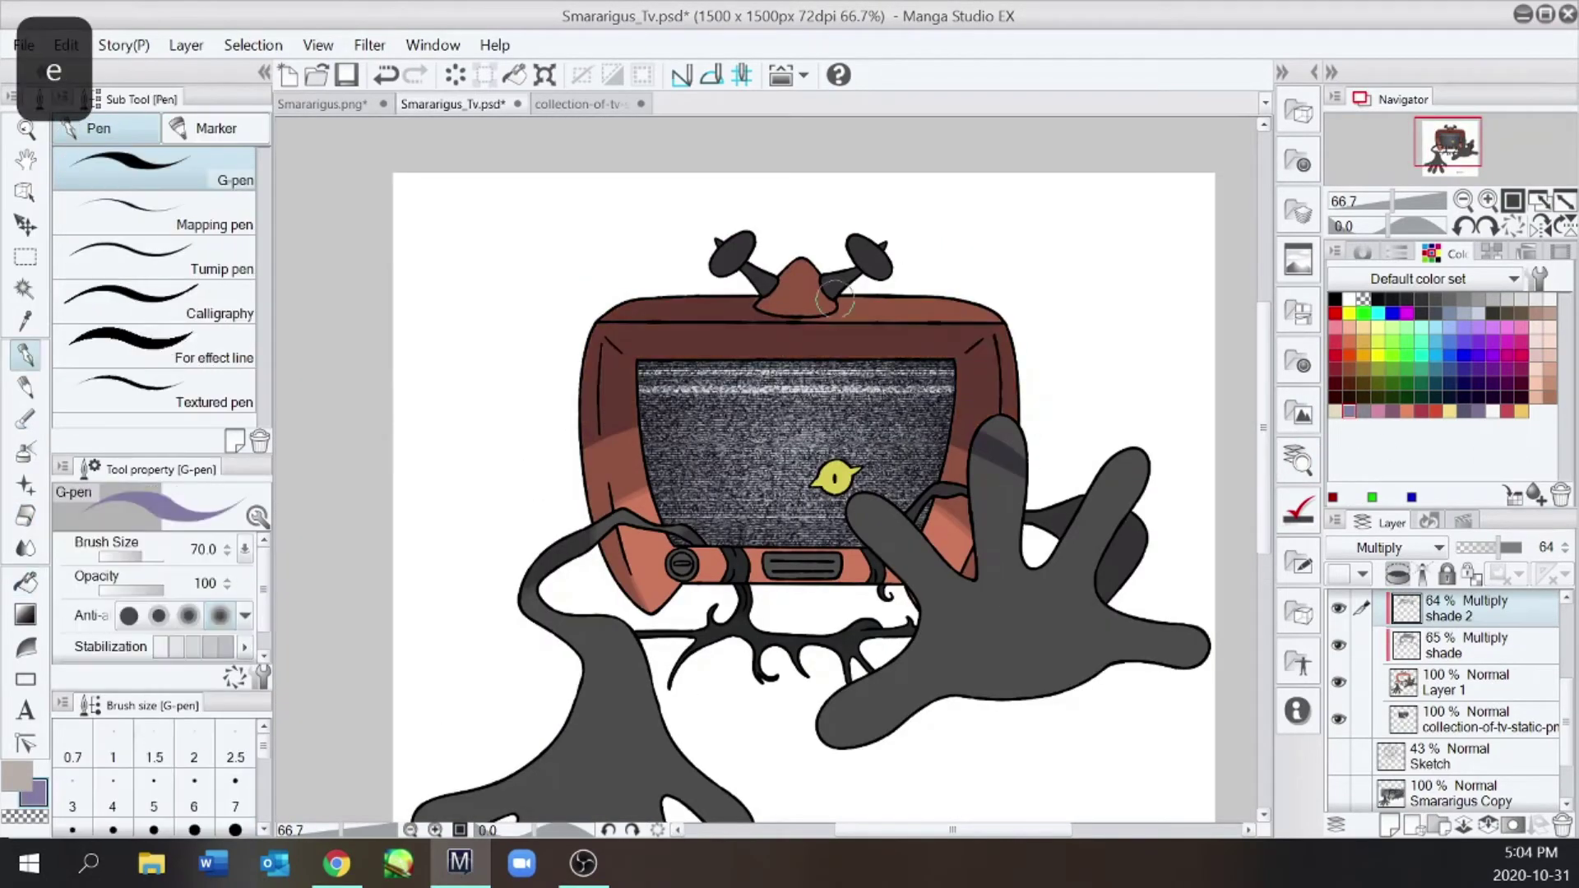
key(ctrl+plus)
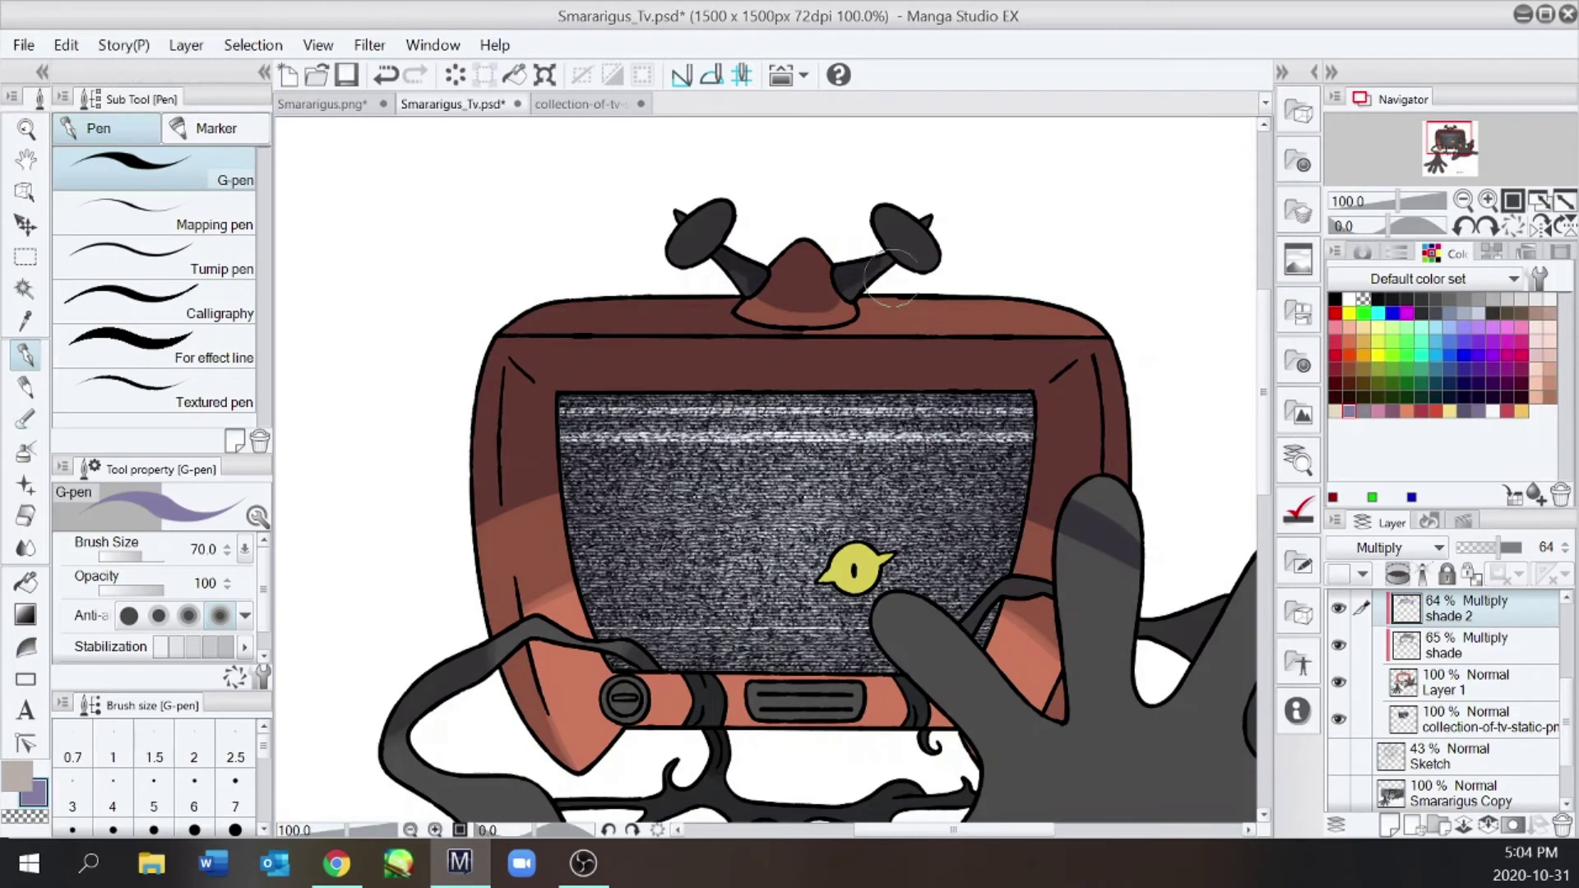
Erase the shade 2 shadow that overlaps the raised finger in front of the TV
key(e)
key(e)
mouse_move(1069, 499)
mouse_down()
mouse_move(1077, 545)
mouse_move(1137, 563)
mouse_up()
key(e)
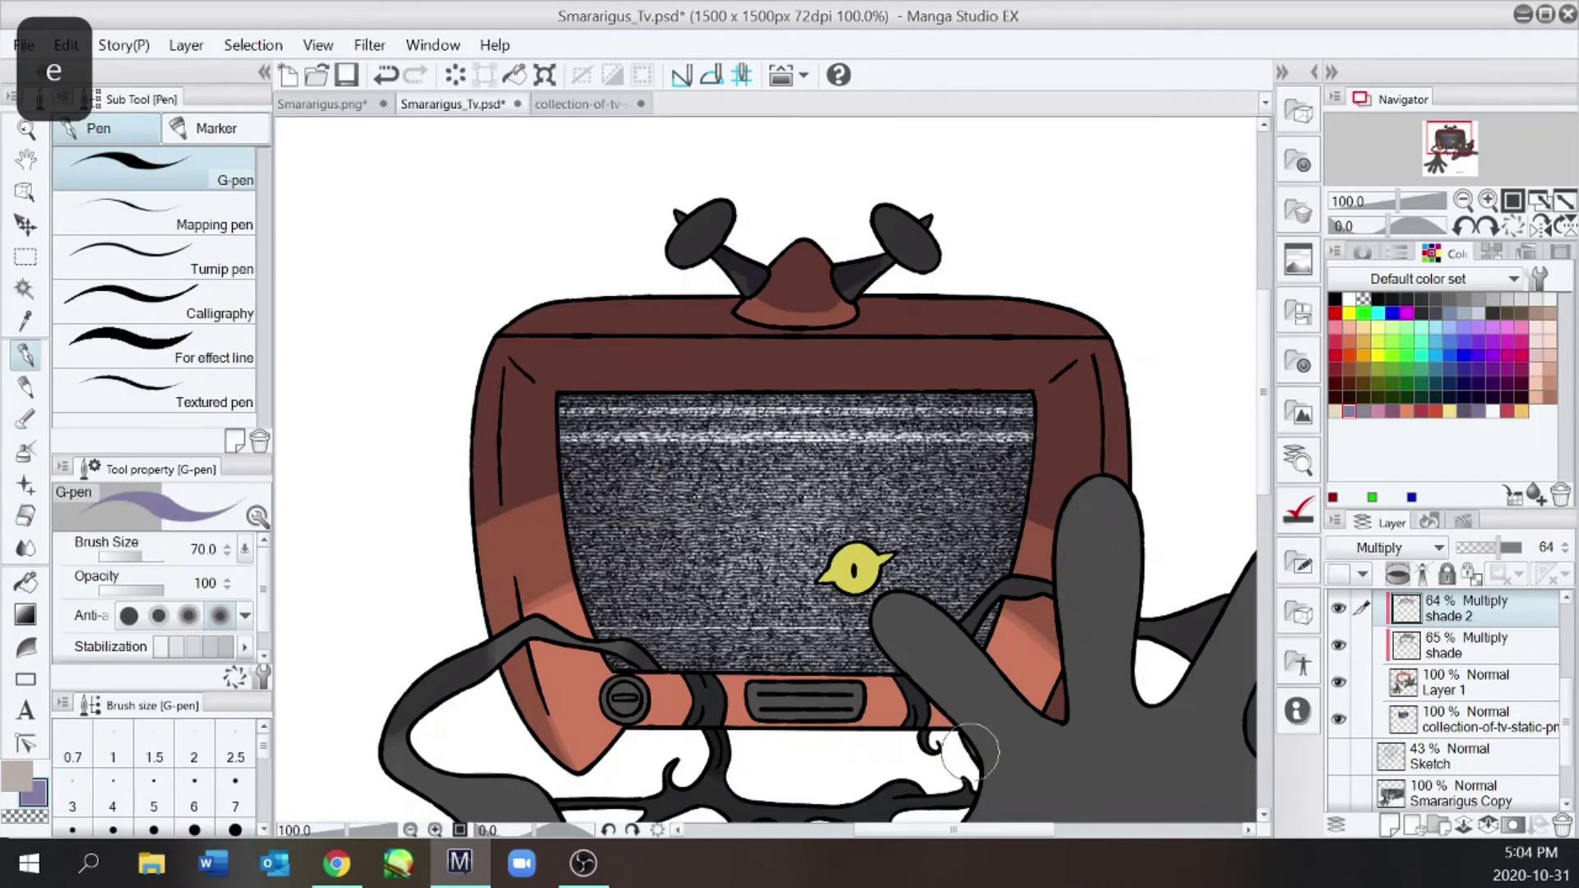
Soften the lower edges of the shade 2 shadow on the TV casing with the Sugi Erase eraser
key(e)
key(ctrl+minus)
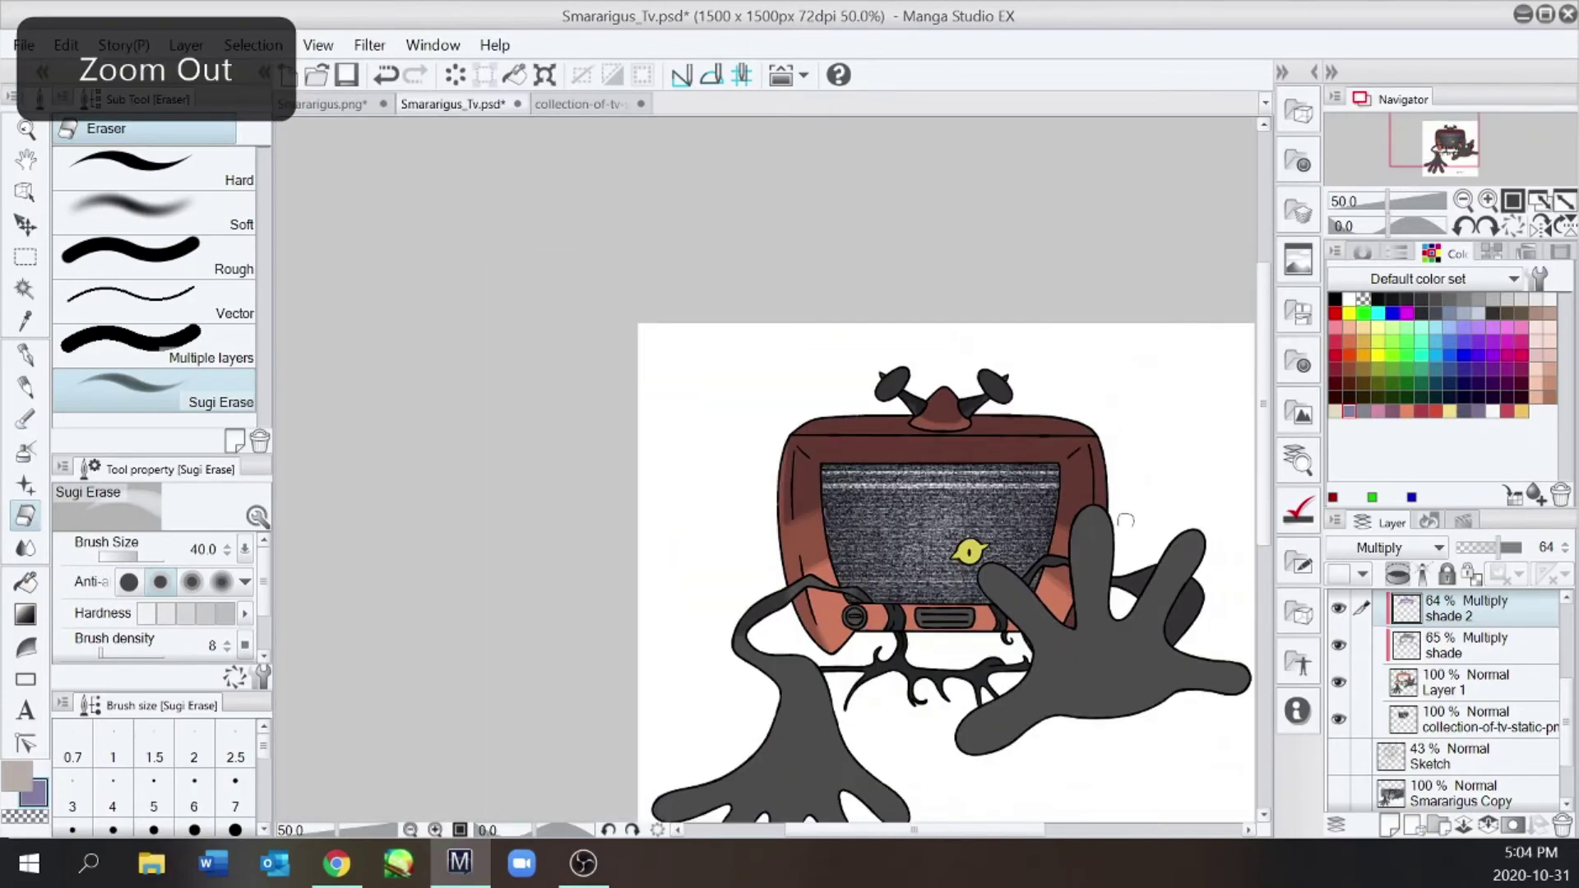
key(ctrl+plus)
key(ctrl+plus)
key(ctrl+minus)
key(ctrl+minus)
key(ctrl+plus)
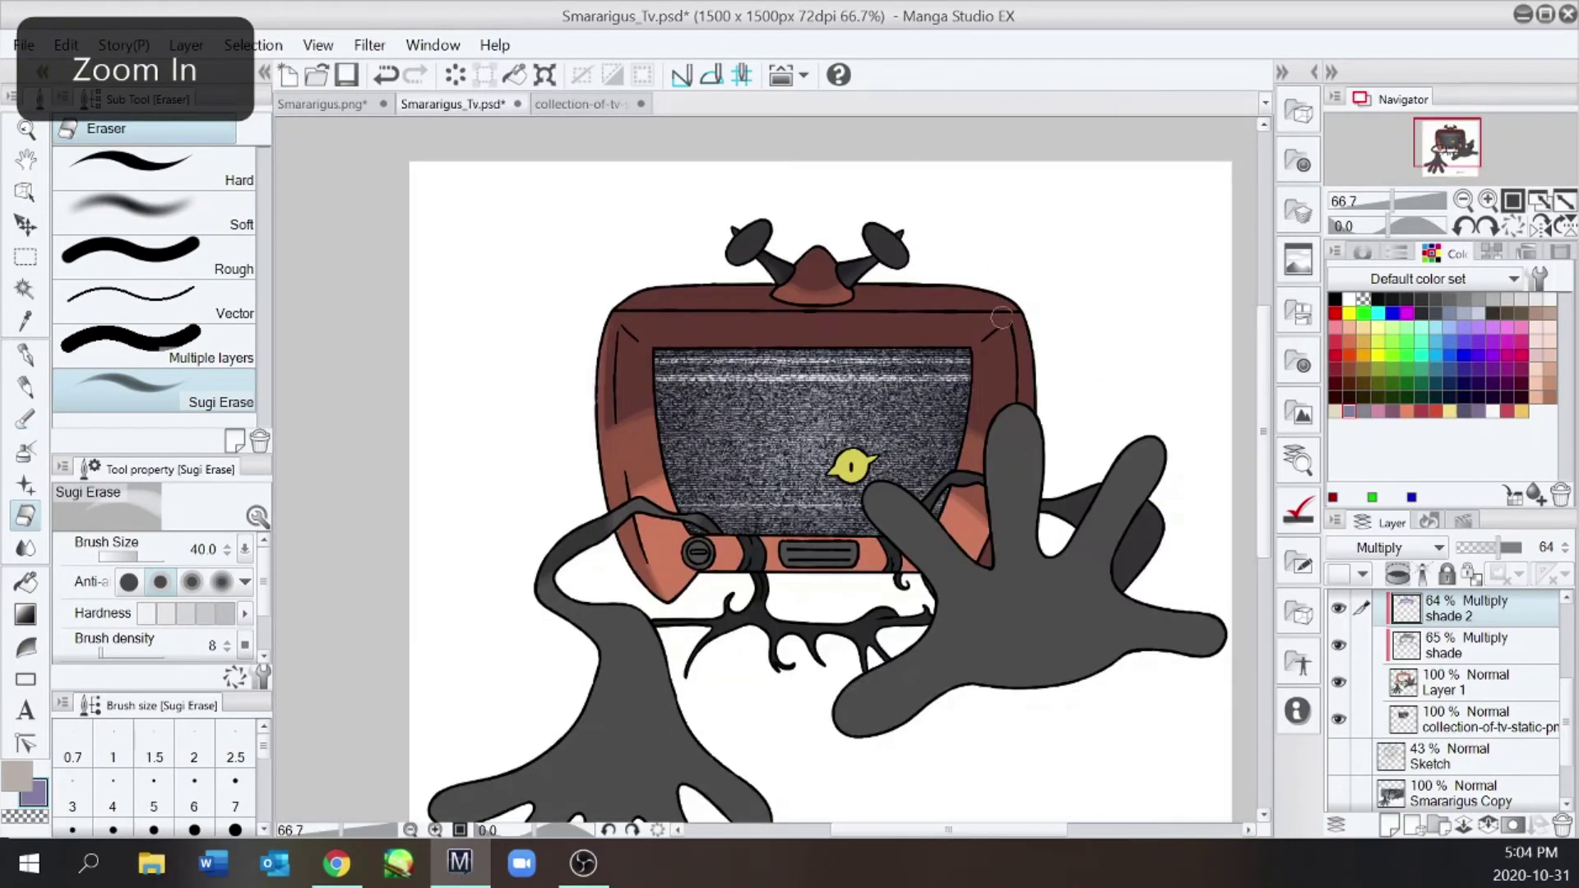
key(ctrl+minus)
scroll(1062, 462, up, 2)
Darken the arm behind the right hand on the shade 2 layer and blend the shadow with the Sugi Erase eraser
key(e)
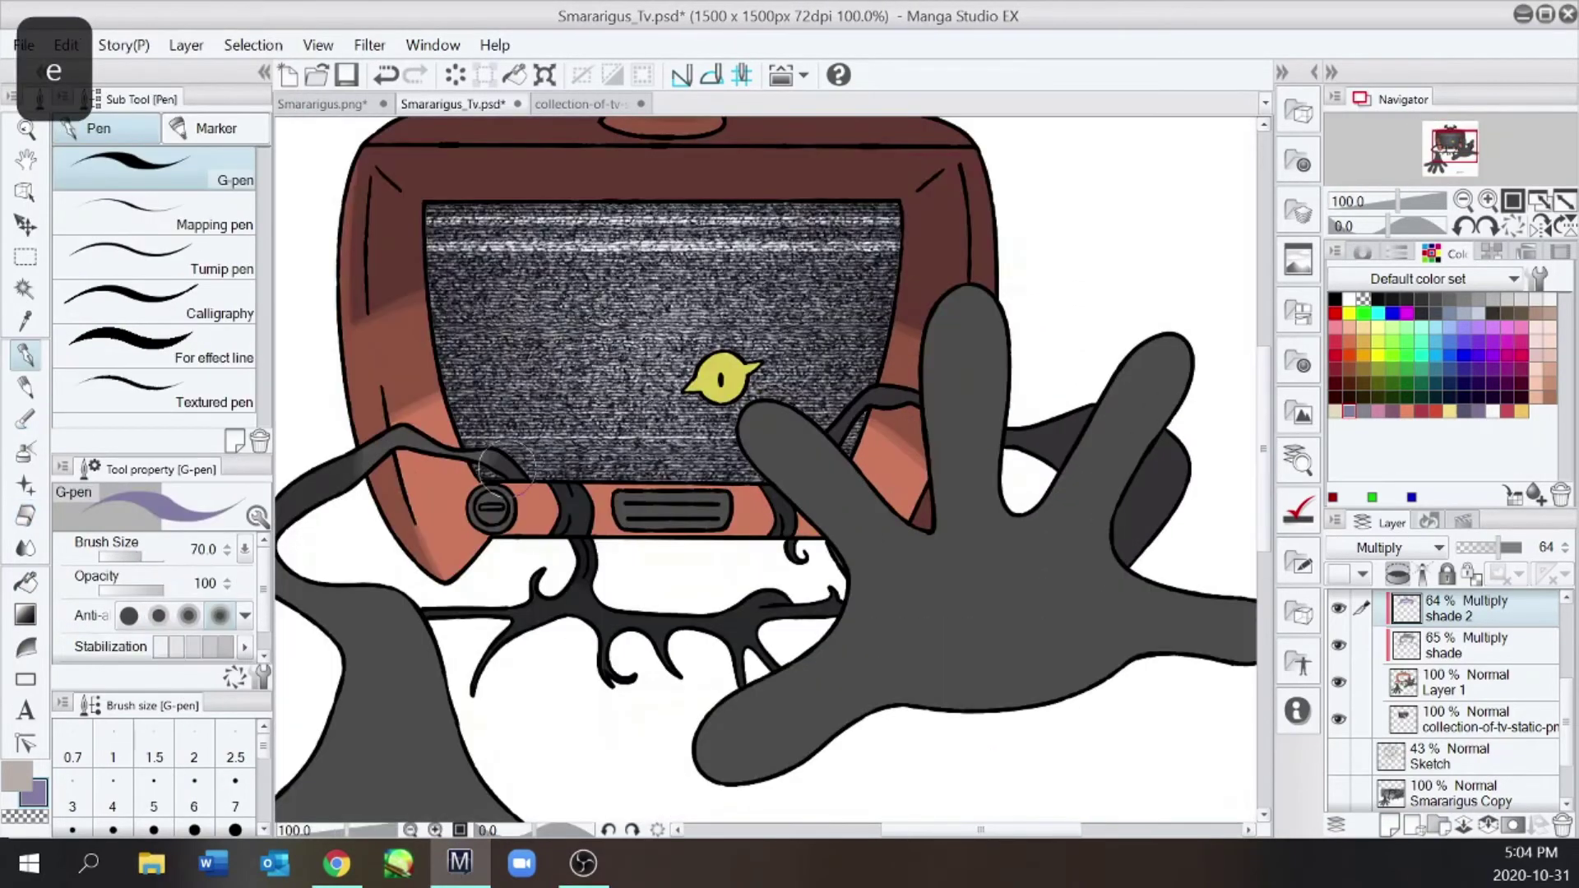
key(e)
key(ctrl+minus)
key(ctrl+plus)
key(w)
key(e)
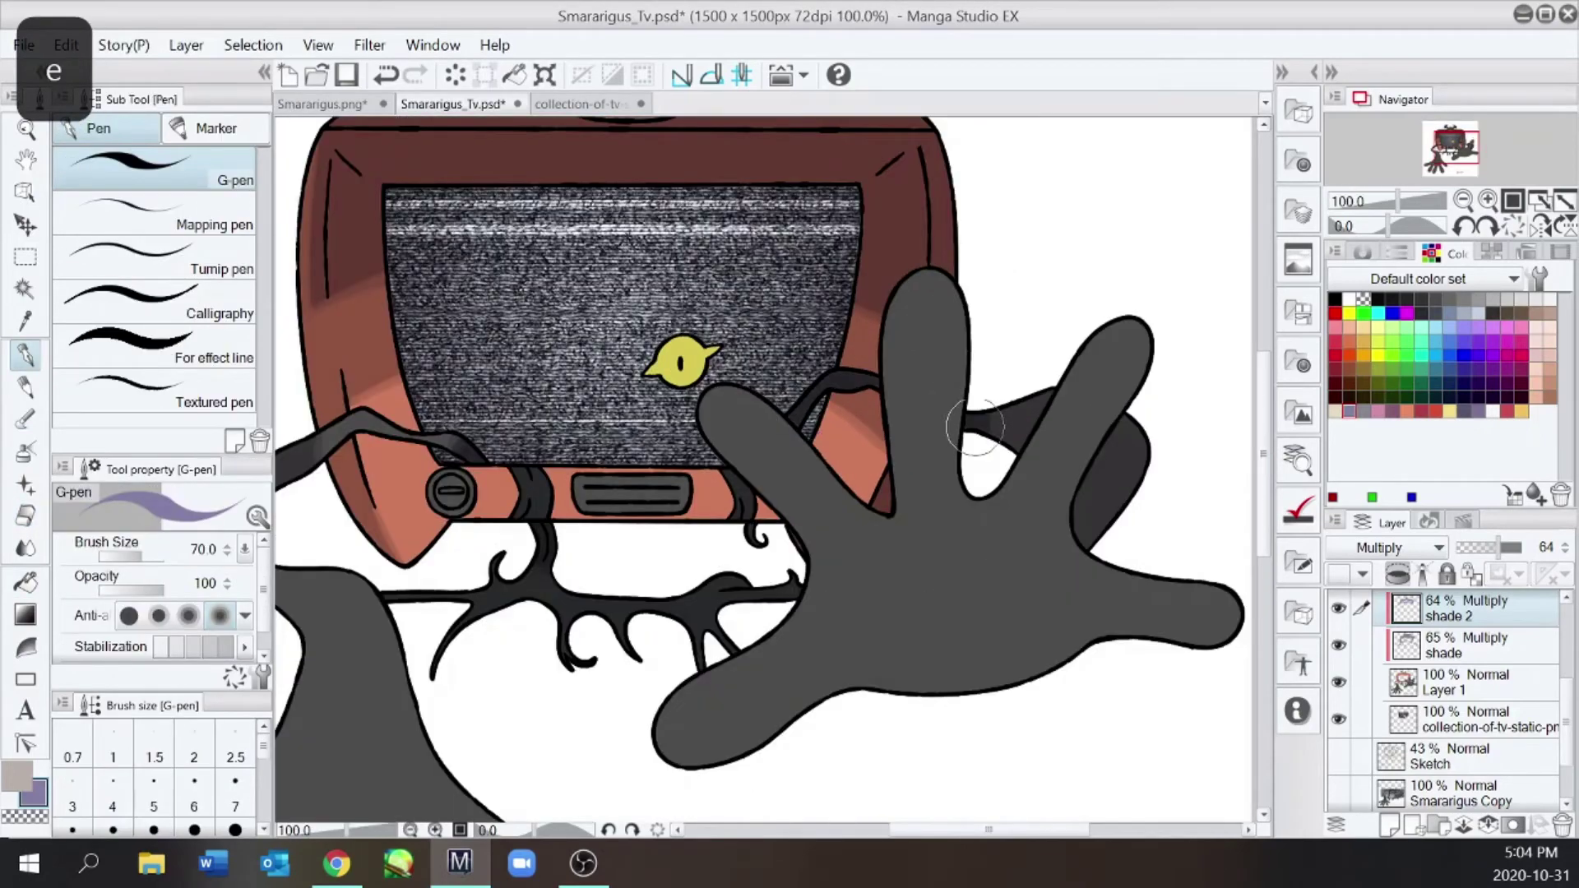
drag(968, 418, 1023, 416)
key(e)
scroll(1014, 419, down, 2)
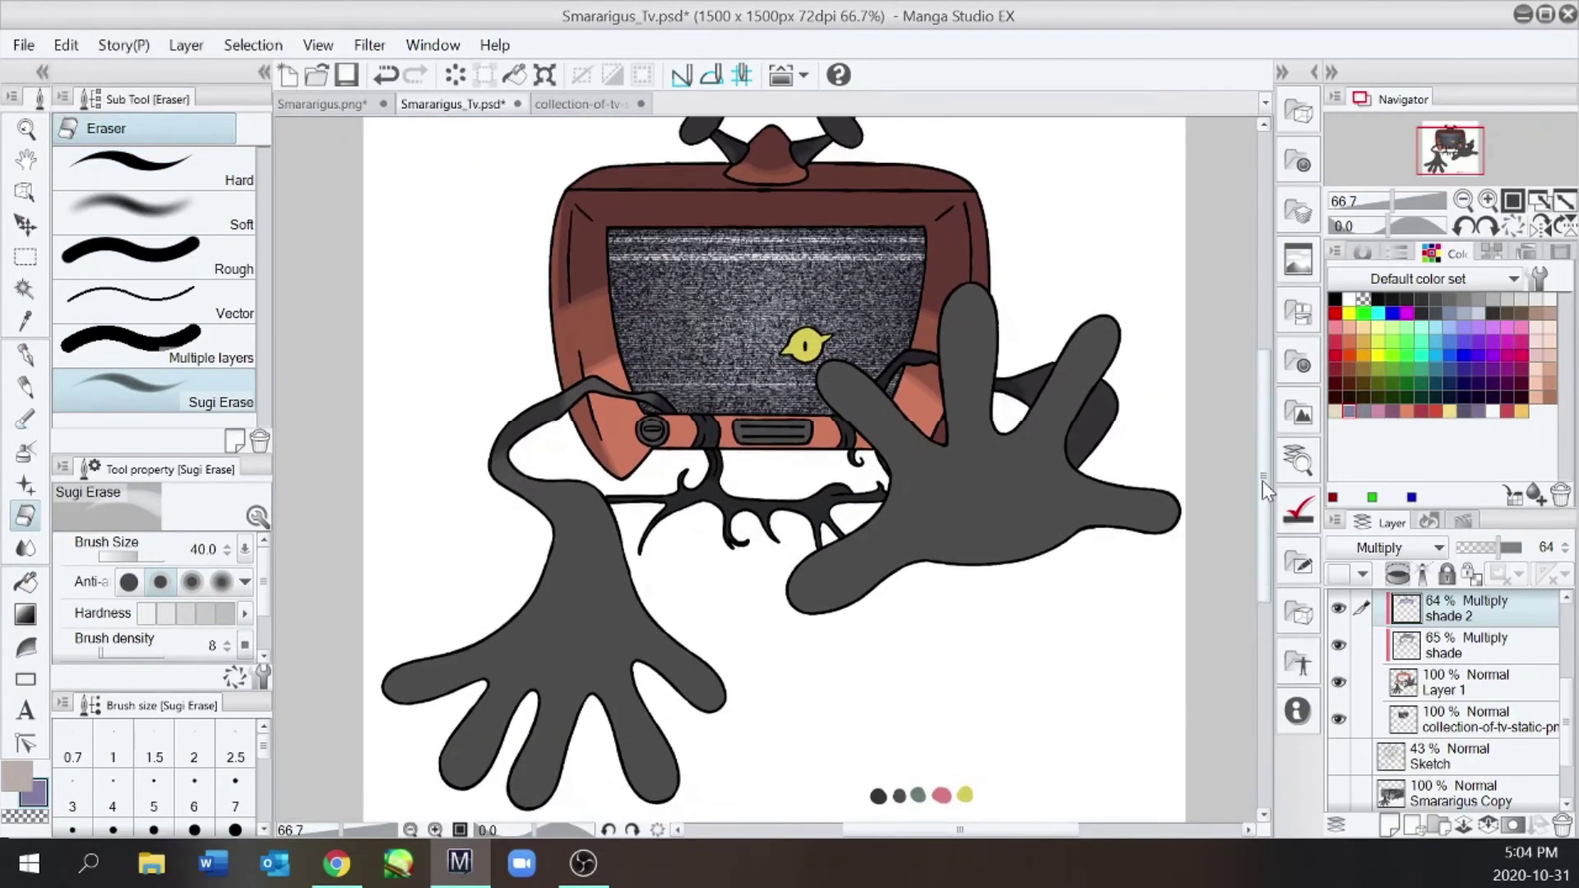
On the shade layer, extend the shadow over the lower right frame area between the fingers with the G-pen
scroll(933, 331, up, 2)
key(alt+[)
key(g)
key(p)
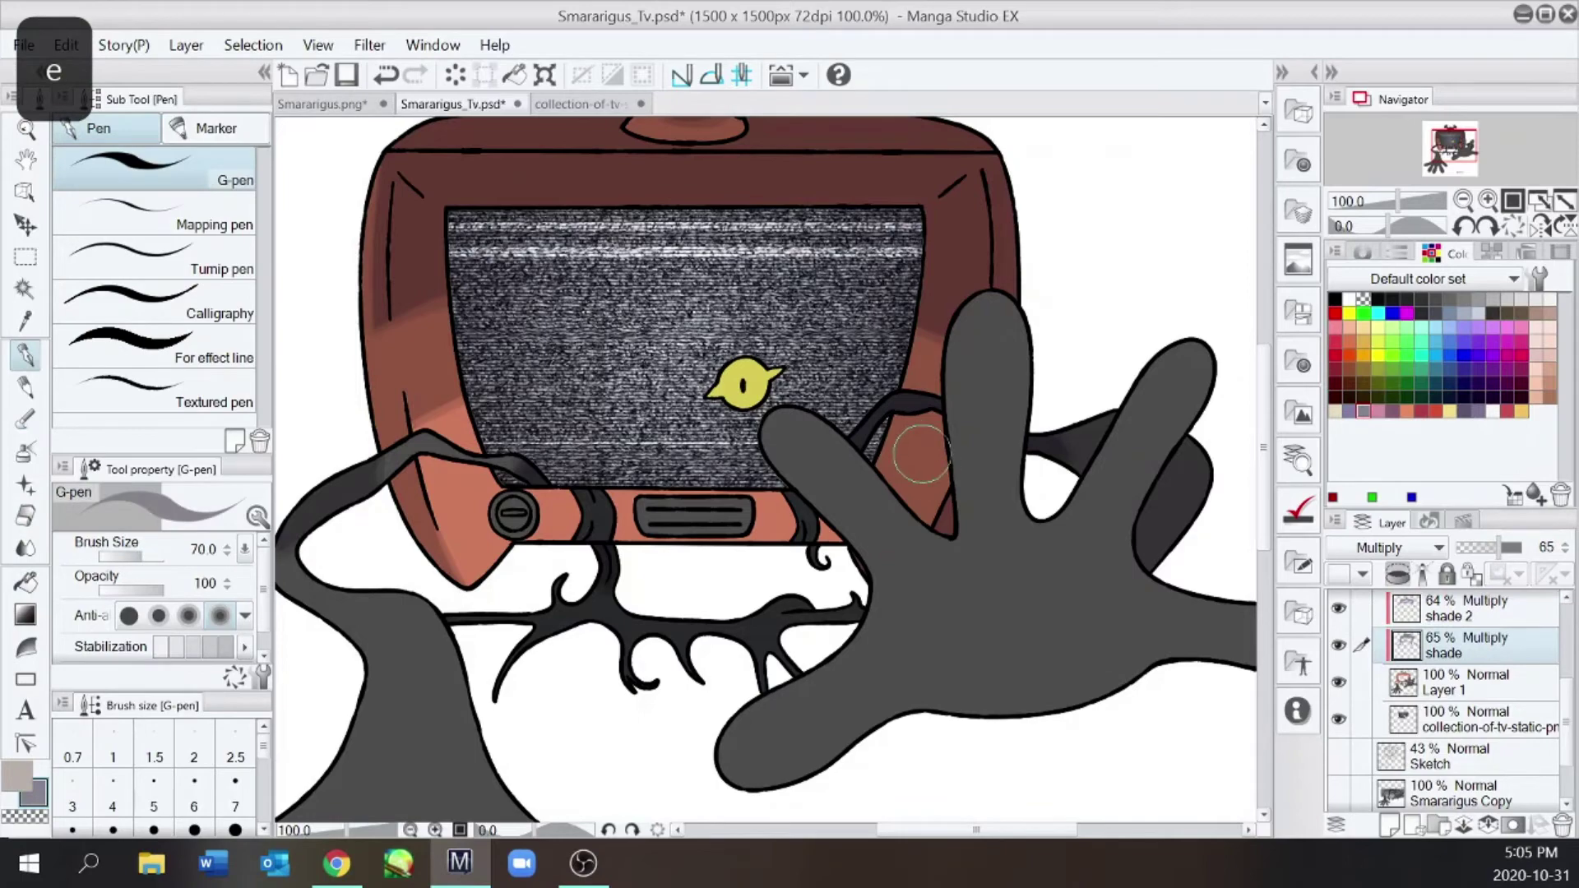
scroll(954, 325, down, 2)
scroll(969, 314, up, 1)
scroll(968, 314, down, 1)
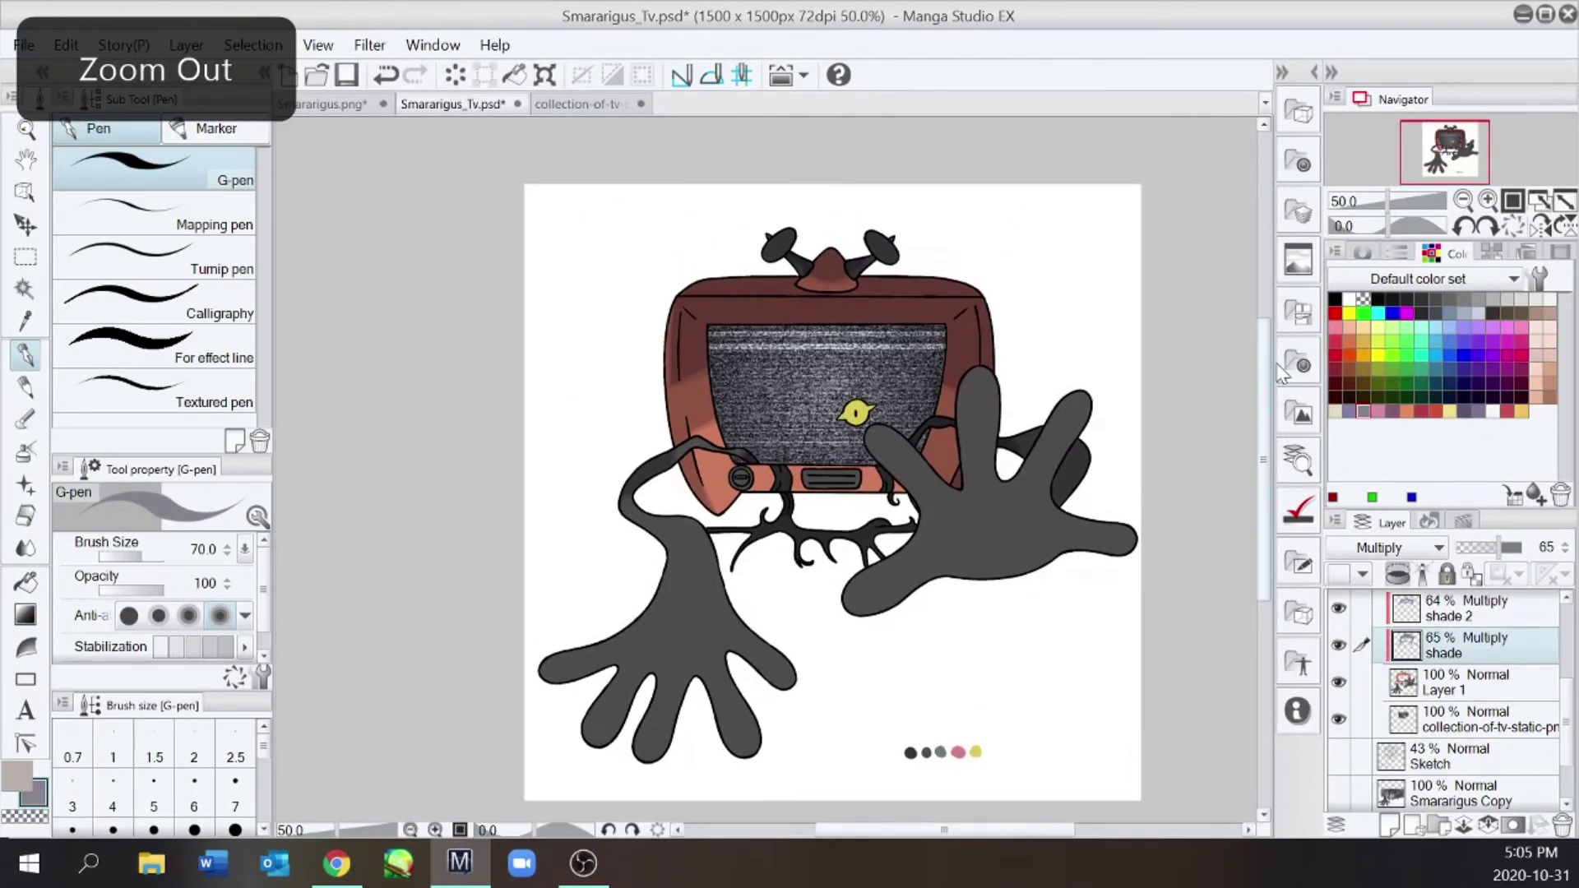
scroll(941, 444, up, 2)
scroll(973, 416, down, 1)
scroll(585, 301, up, 1)
On the shade 2 layer, trim and soften the shadow on the TV's left side with the Hard and Sugi Erase erasers
click(1472, 617)
key(e)
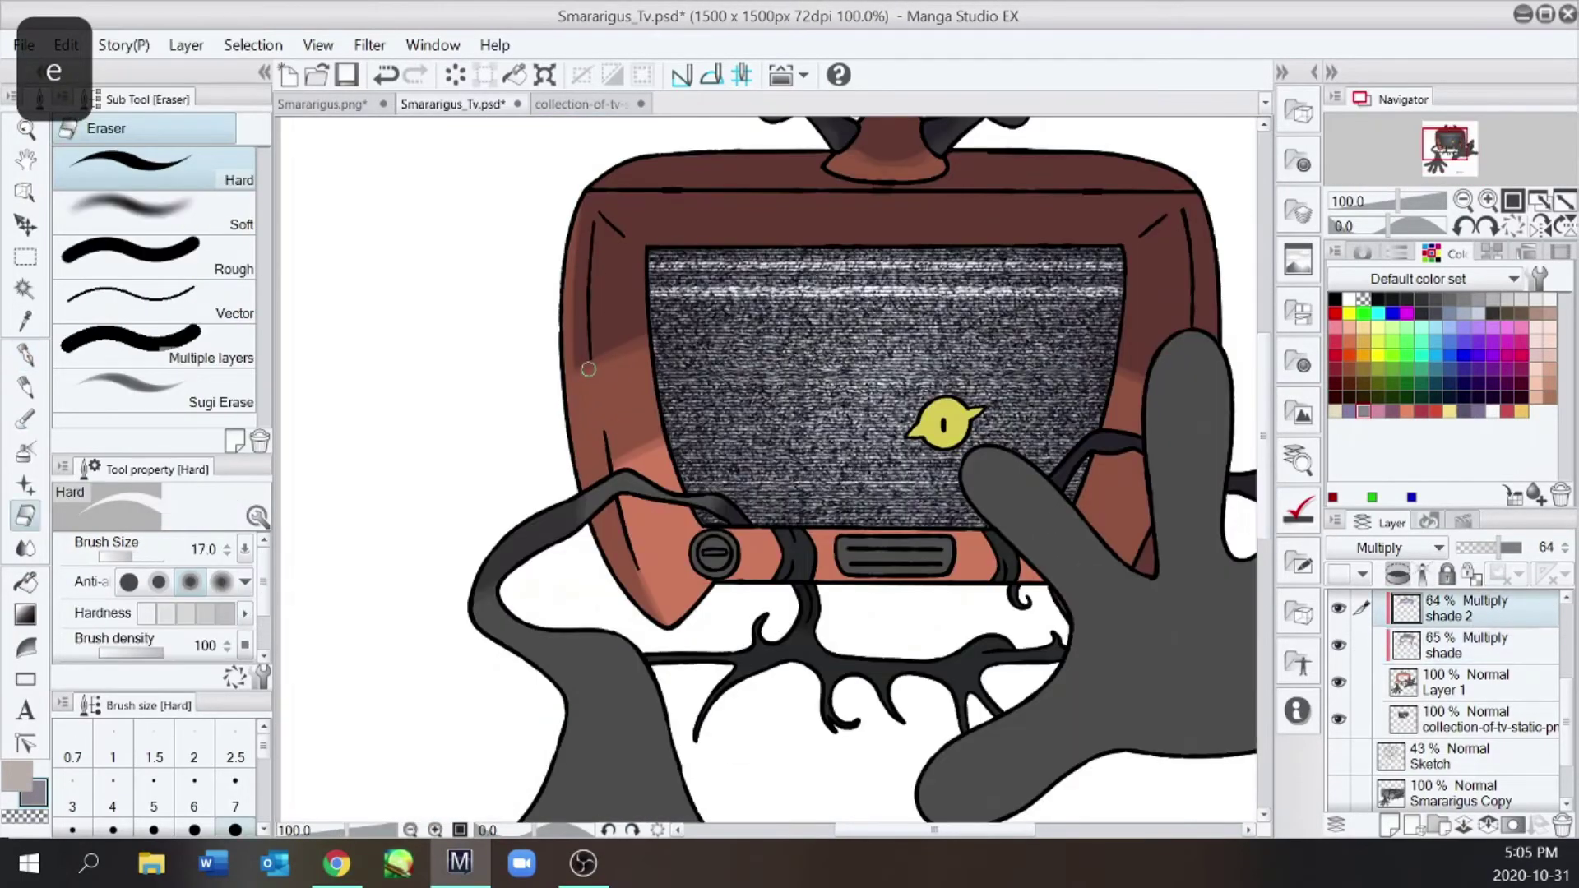
scroll(619, 338, down, 1)
scroll(990, 219, up, 1)
scroll(992, 217, down, 1)
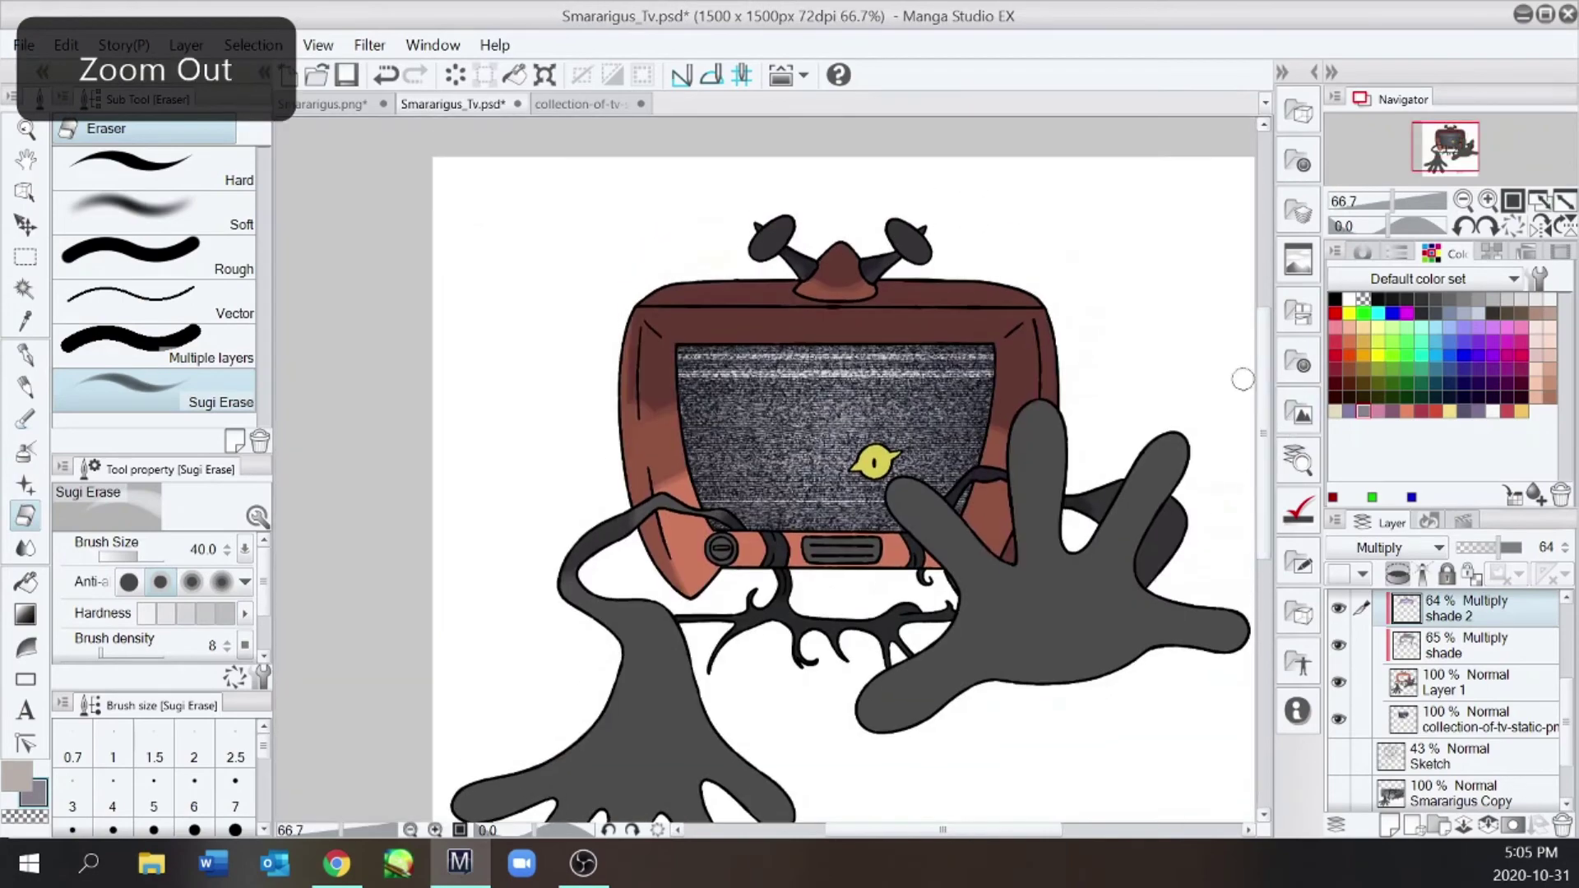
scroll(1040, 247, up, 1)
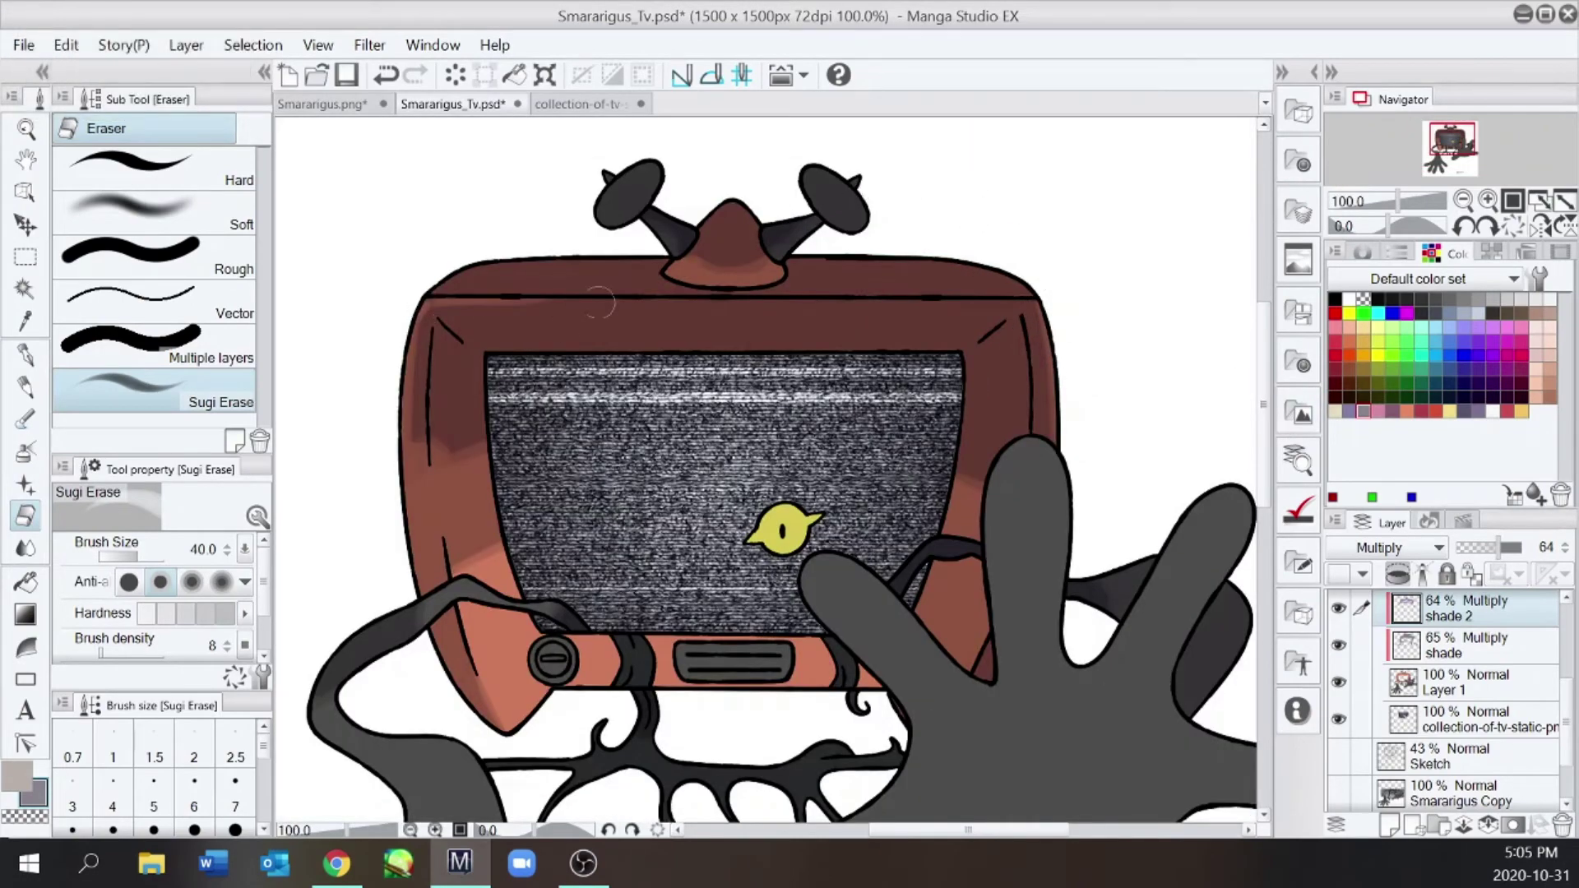
Lighten the shade 2 shadow along the front frame's outer edges with the Sugi Erase eraser, undoing unwanted strokes
key(ctrl+z)
drag(1018, 315, 1028, 399)
scroll(1042, 409, down, 1)
scroll(1038, 387, up, 1)
key(e)
scroll(434, 439, up, 1)
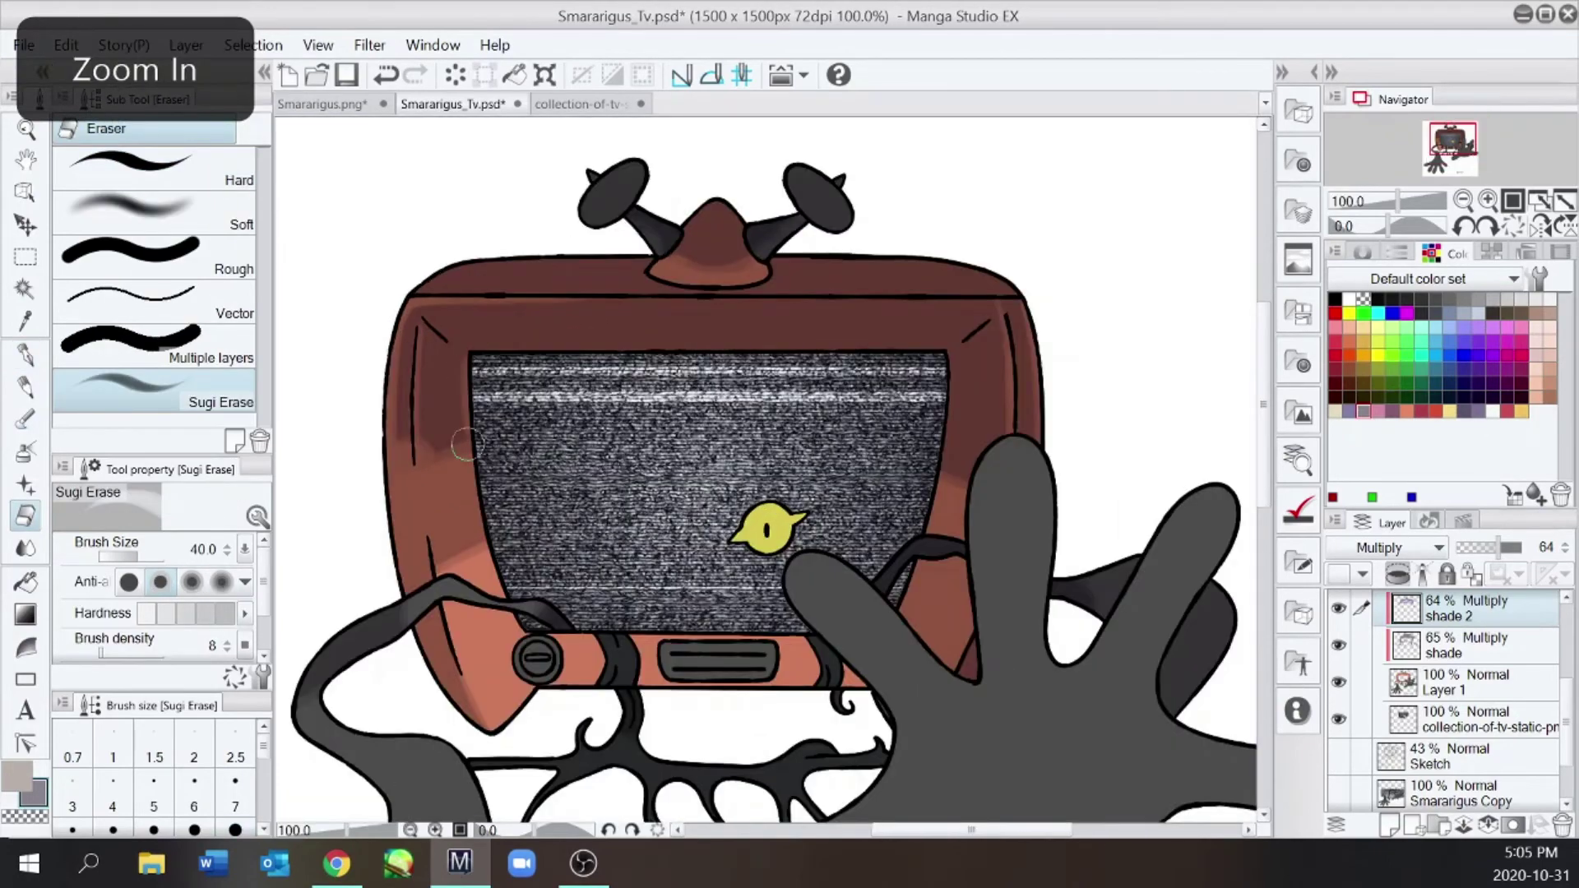
key(ctrl+z)
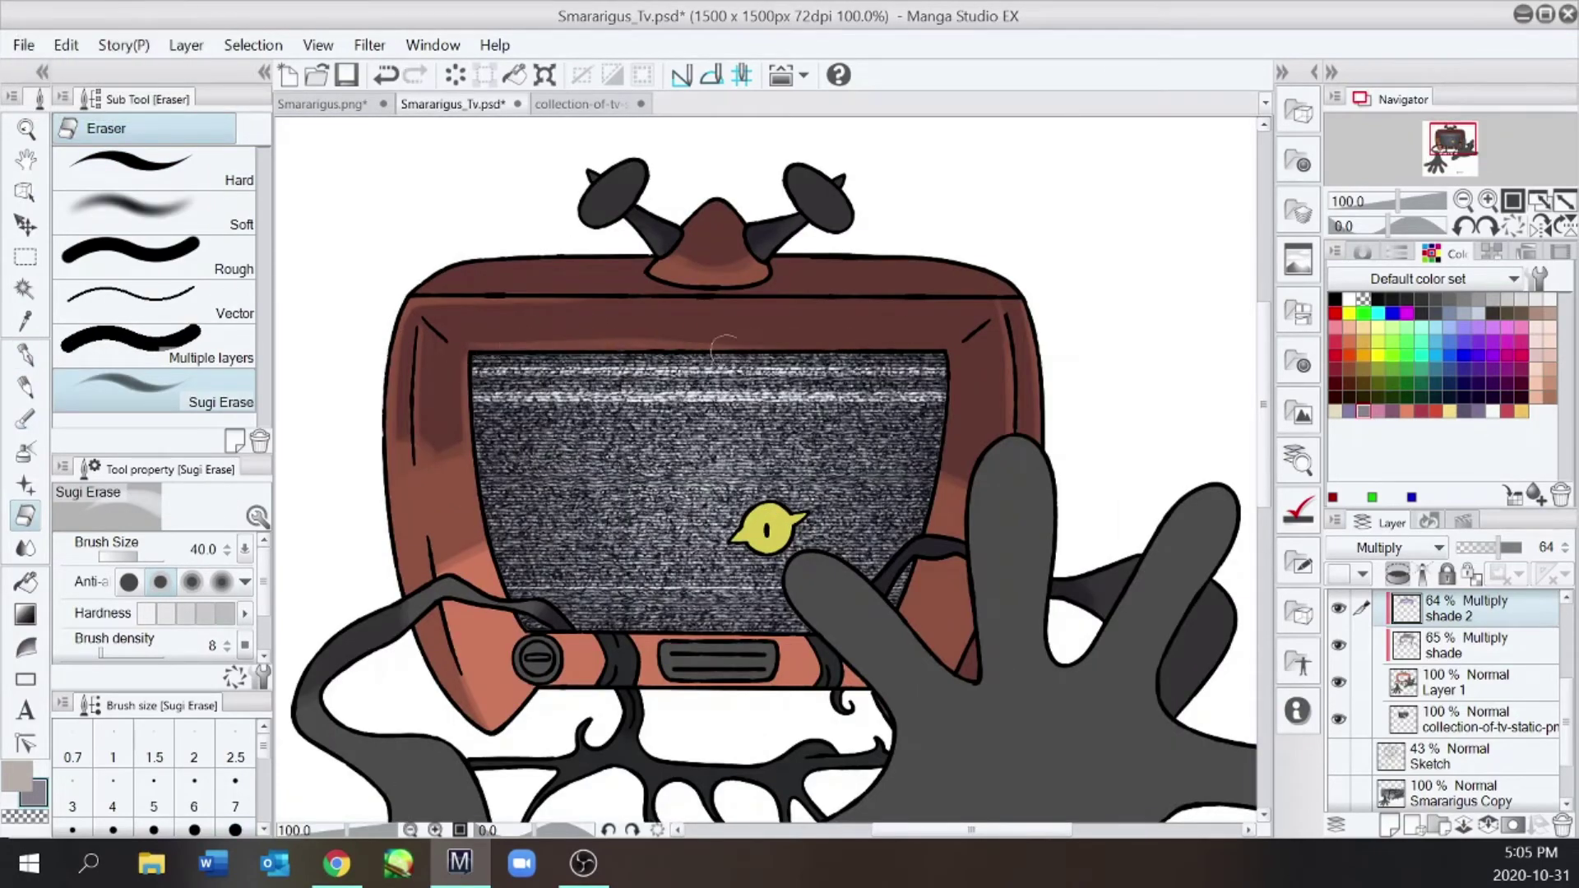
Undo the last pen stroke and lighten the left side of the antenna cone with the Sugi Erase eraser
key(p)
key(ctrl+z)
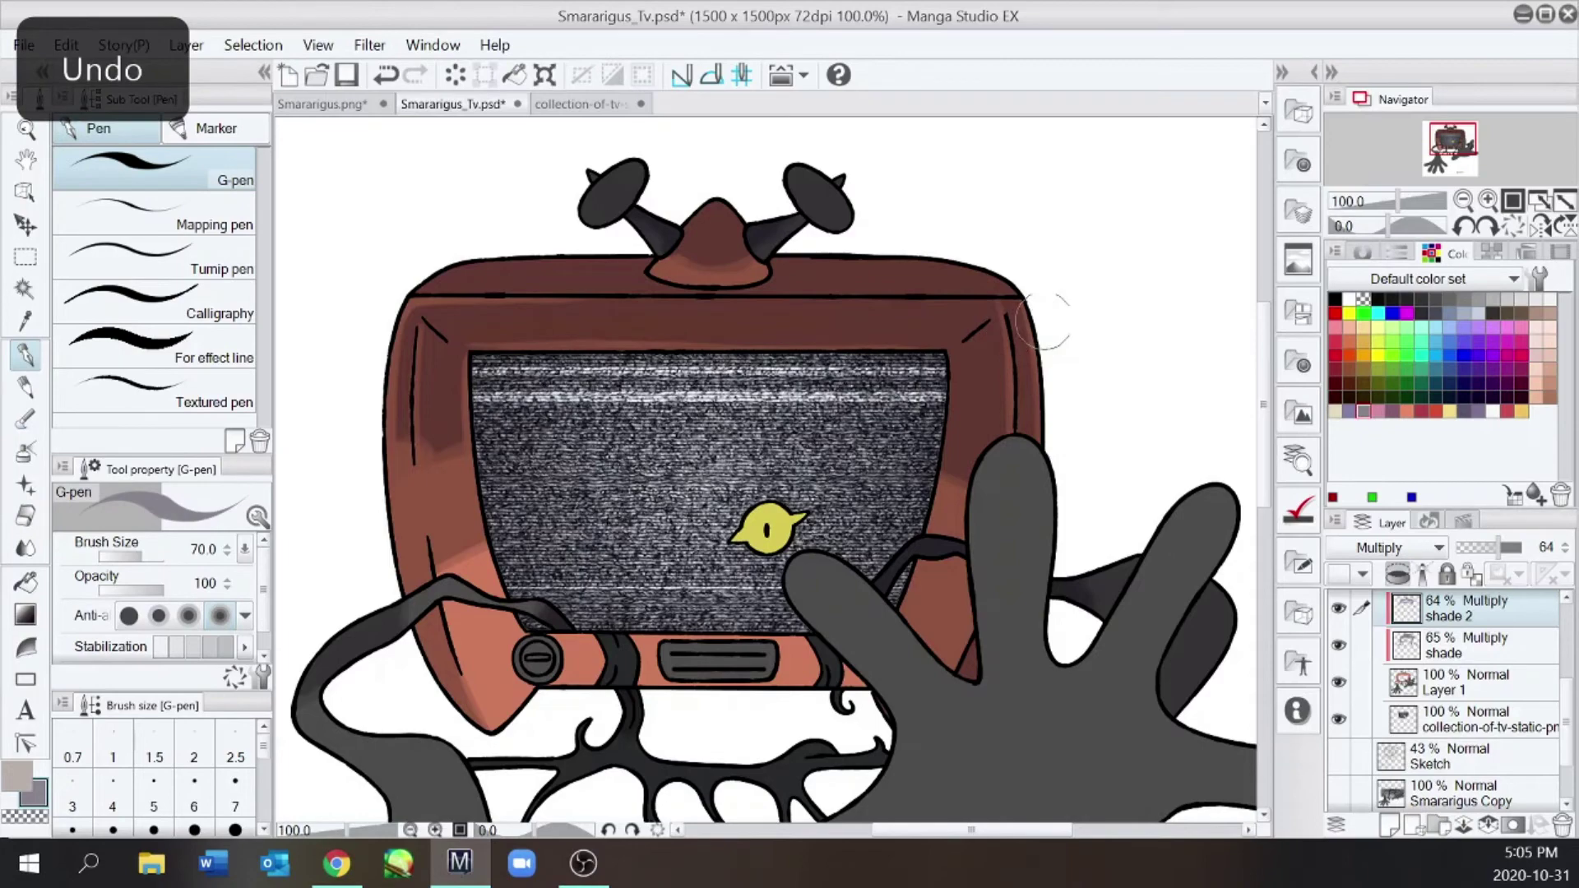
key(e)
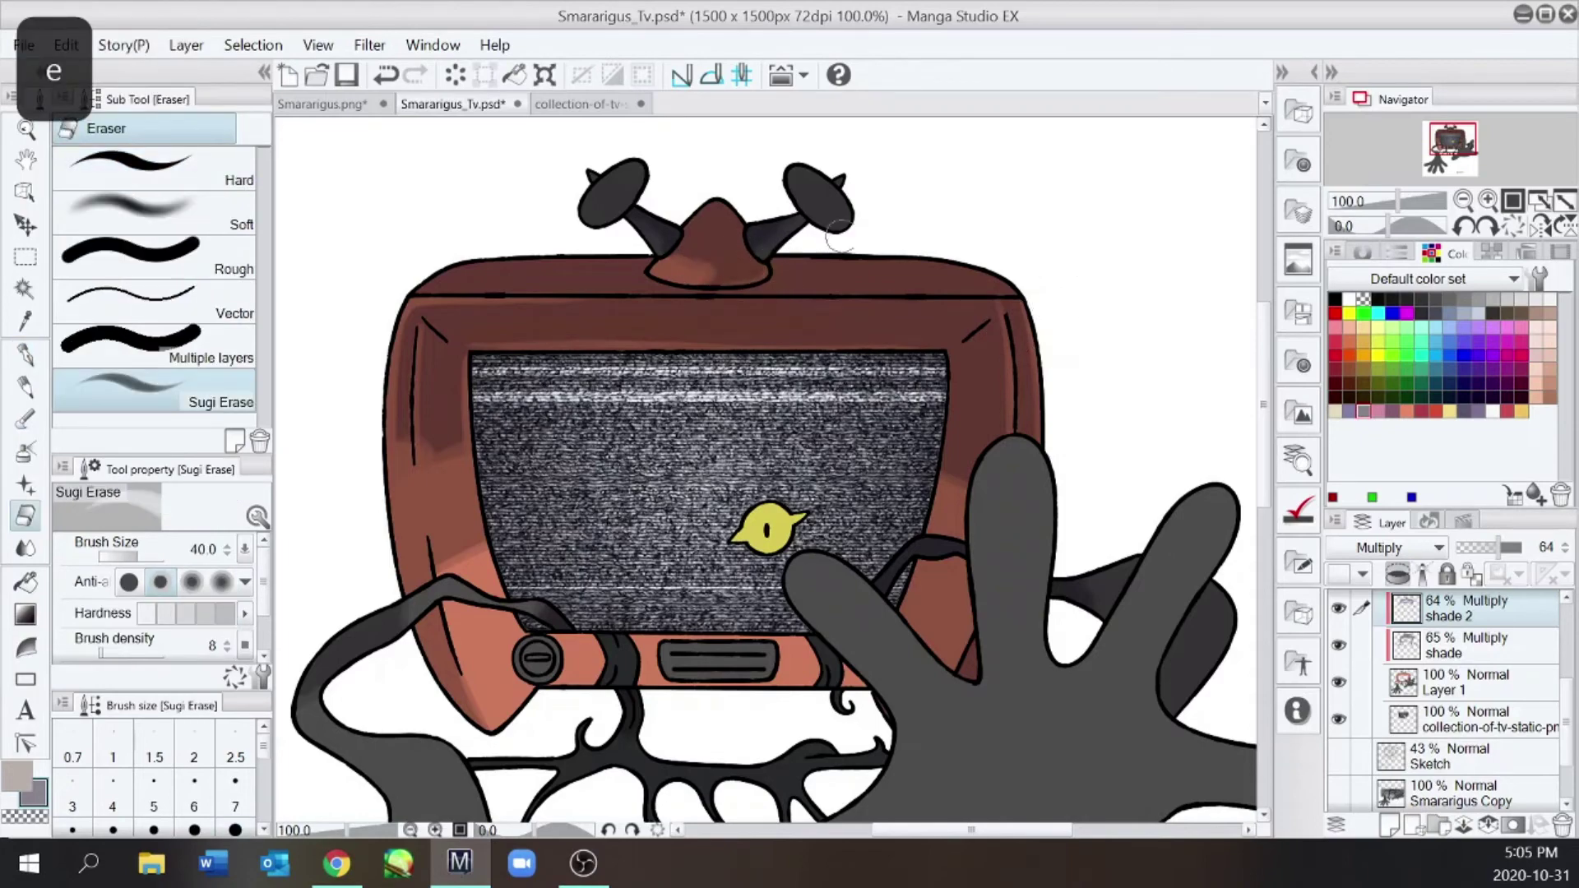
scroll(840, 237, down, 1)
scroll(673, 478, up, 1)
On the shade layer, lighten the shadow on the casing's left side with the Sugi Erase eraser and undo the last stroke
click(1464, 646)
drag(515, 520, 535, 561)
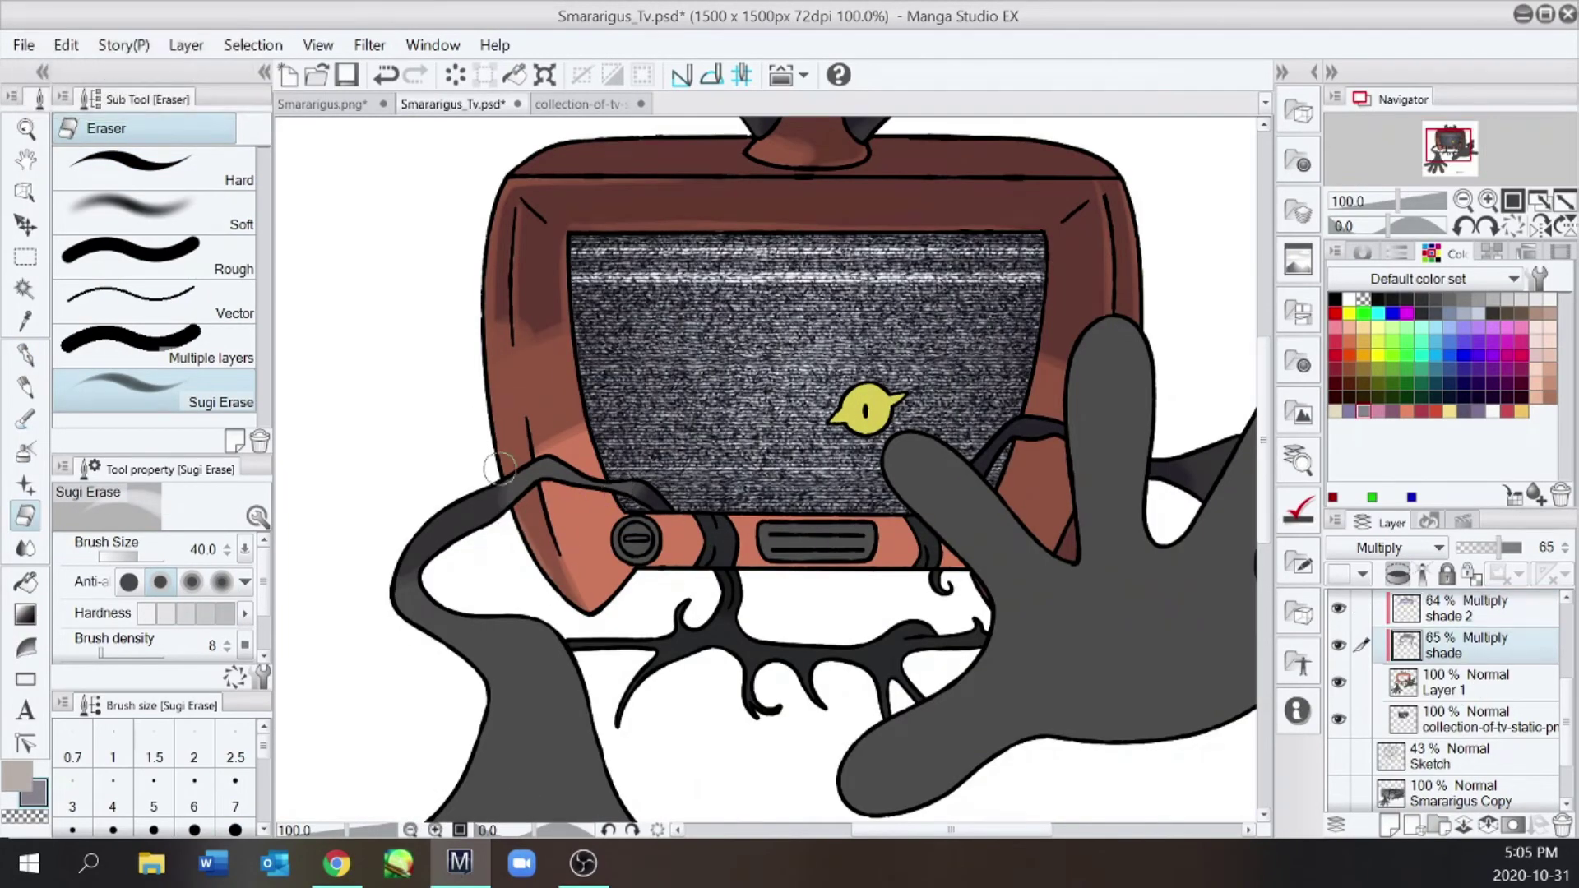
scroll(1264, 432, up, 3)
key(ctrl+z)
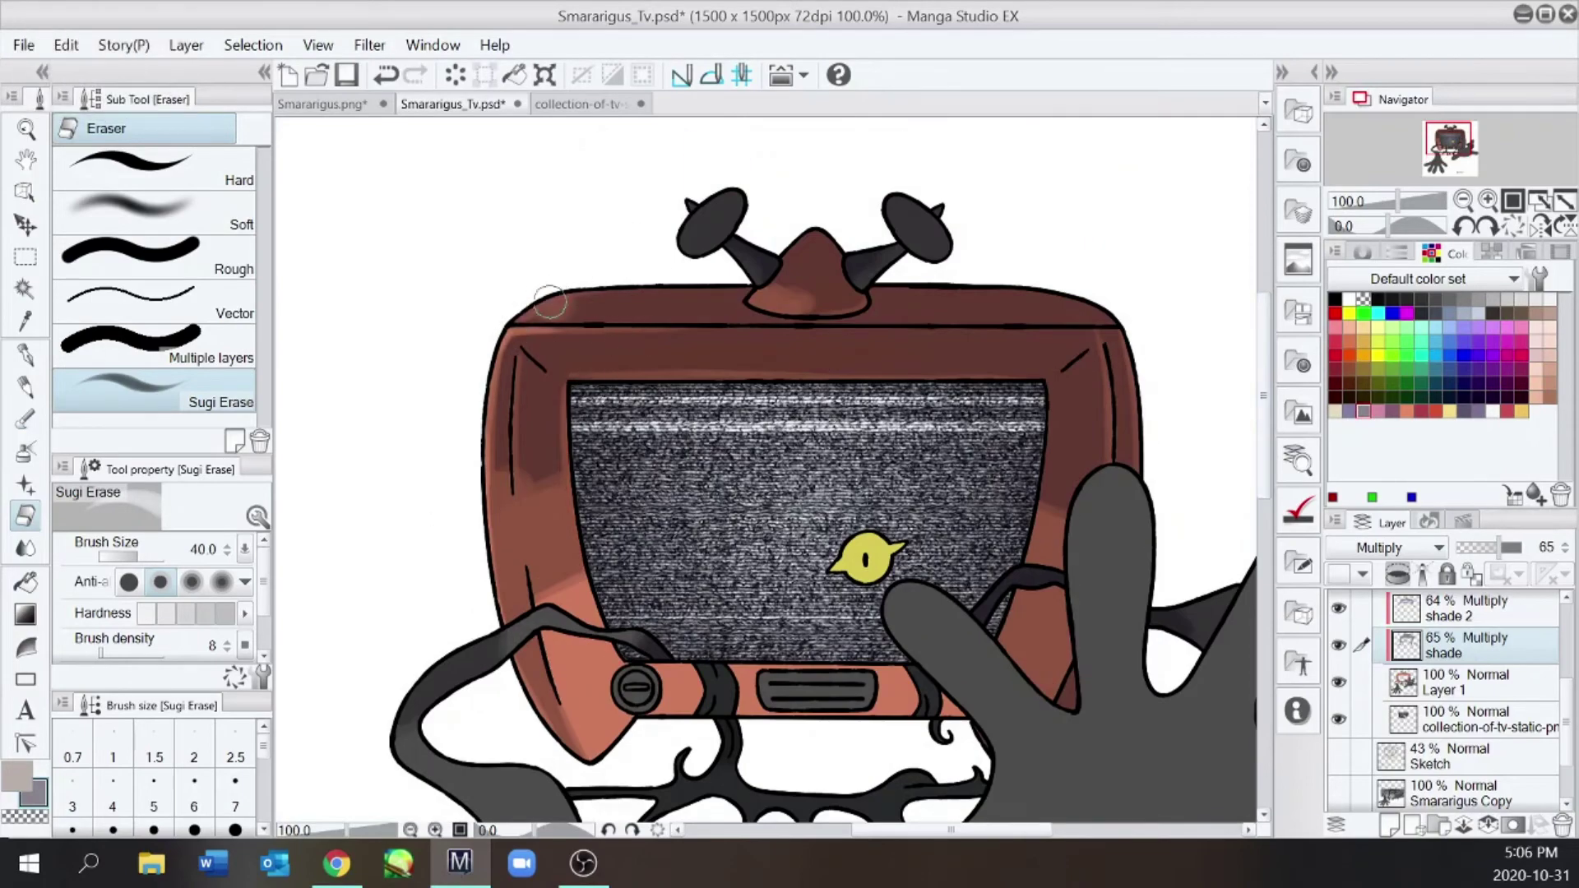
Undo the last stroke on the shade layer and deepen the TV's shadows on the shade 2 layer with the purple G-pen
key(p)
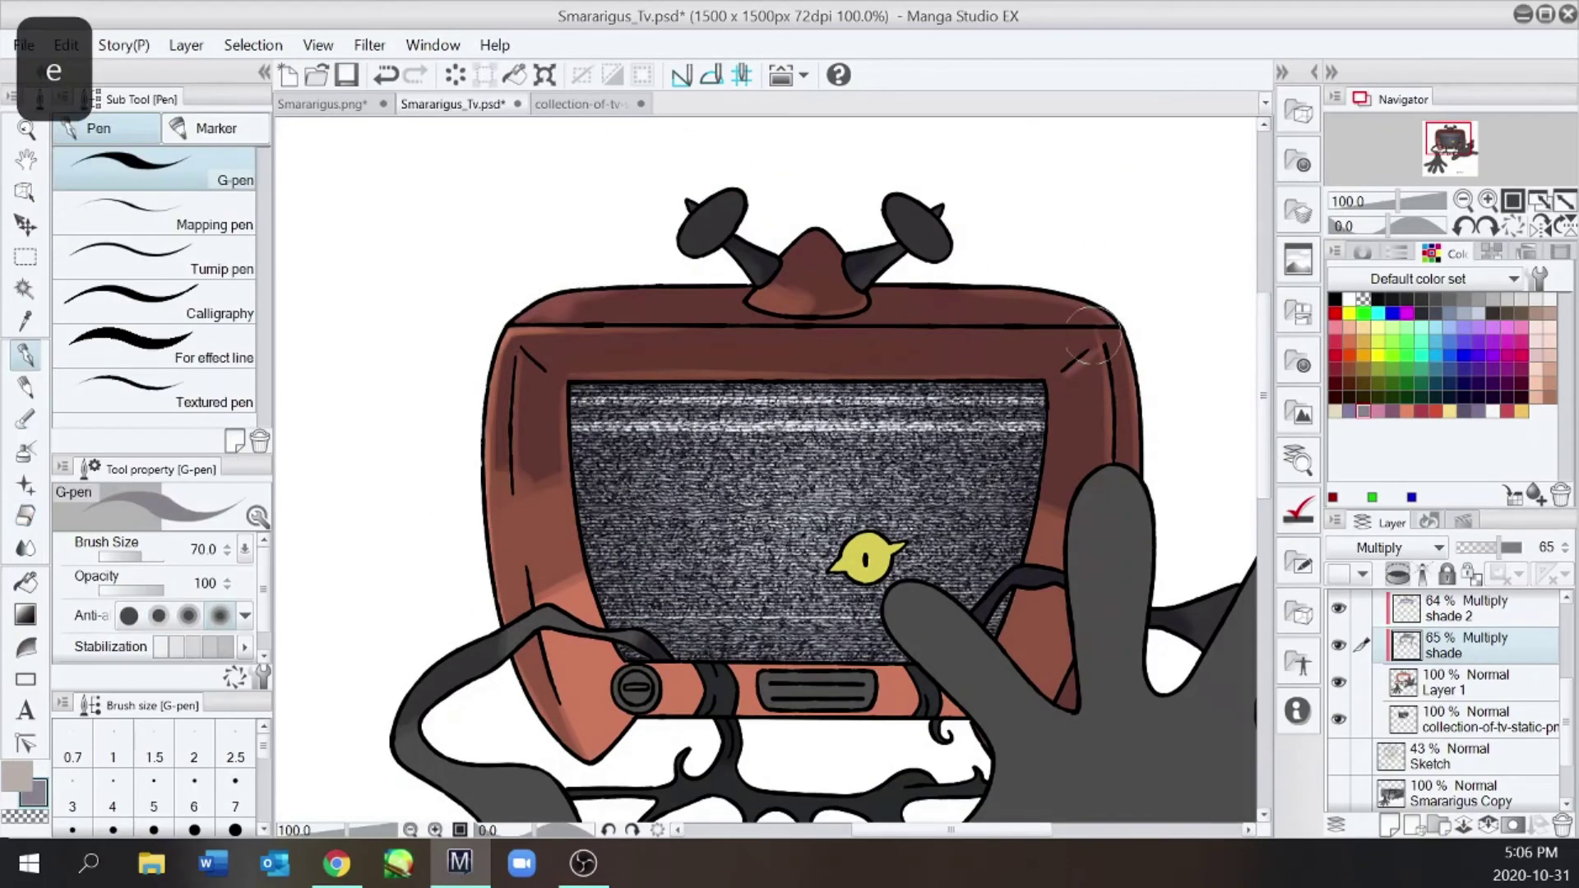
key(ctrl+z)
click(1448, 609)
click(1351, 409)
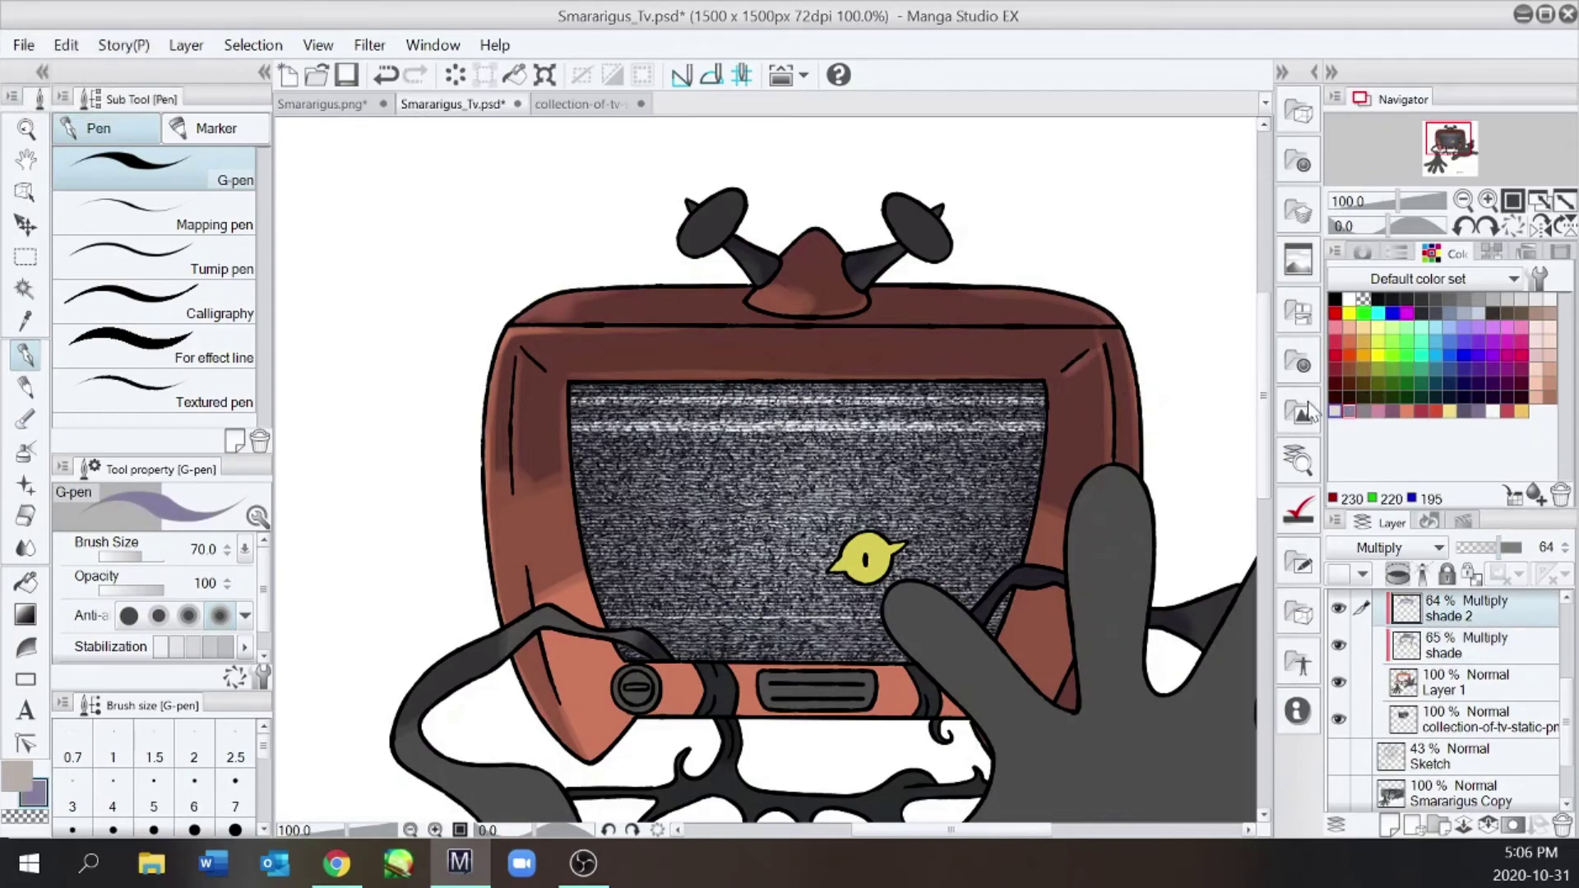
key(ctrl+minus)
key(ctrl+minus)
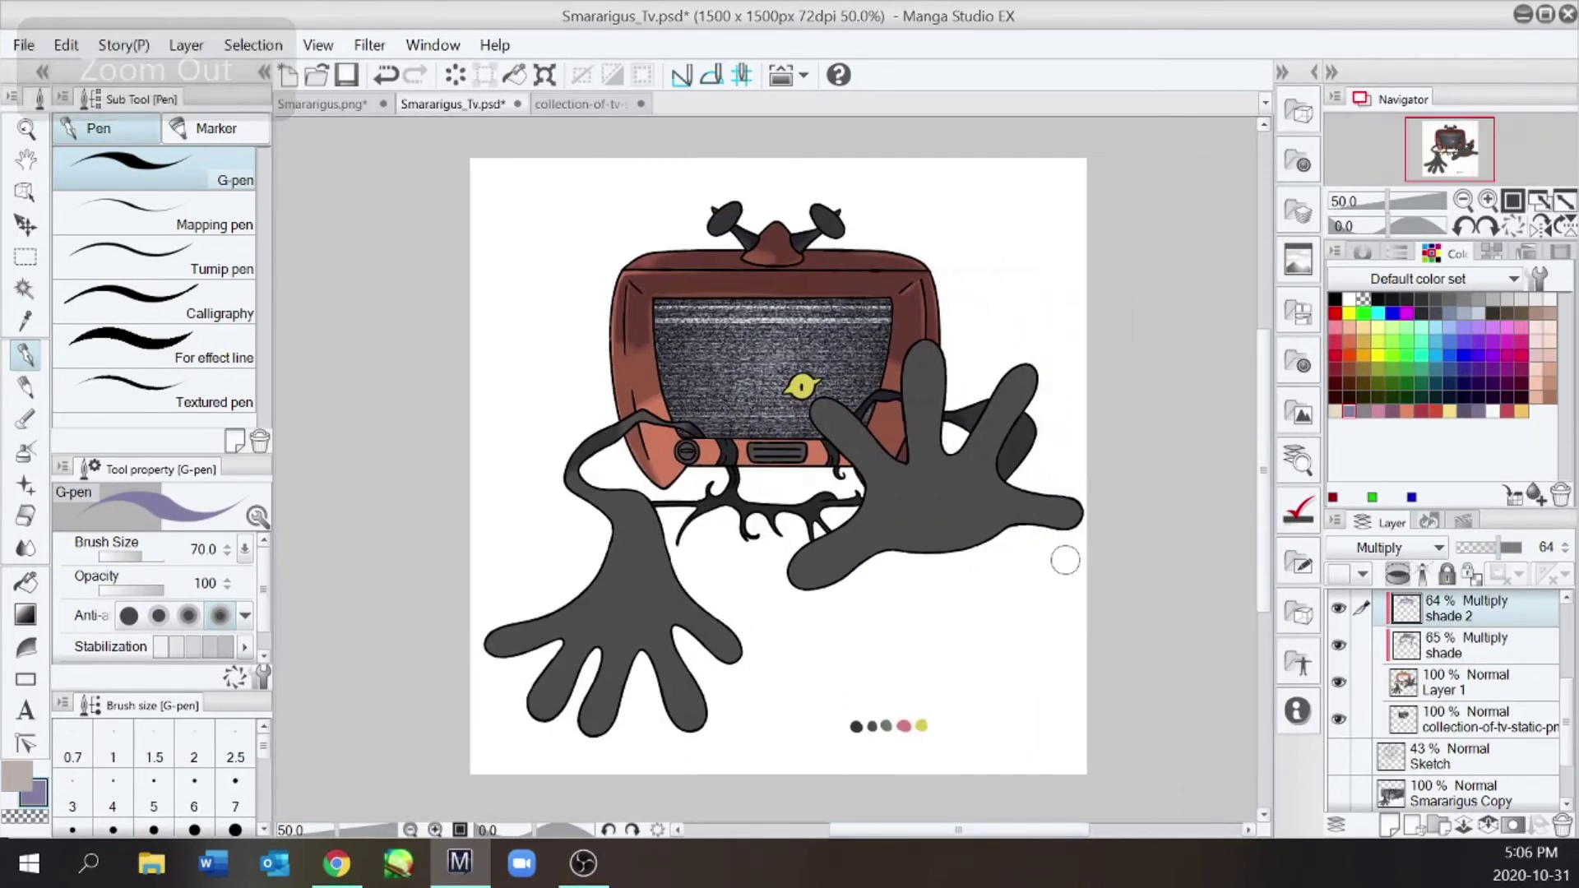
key(ctrl+plus)
key(ctrl+plus)
Shade the antenna dishes on the shade and shade 2 layers with the G-pen and soften the shadows with the Sugi Erase eraser
key(e)
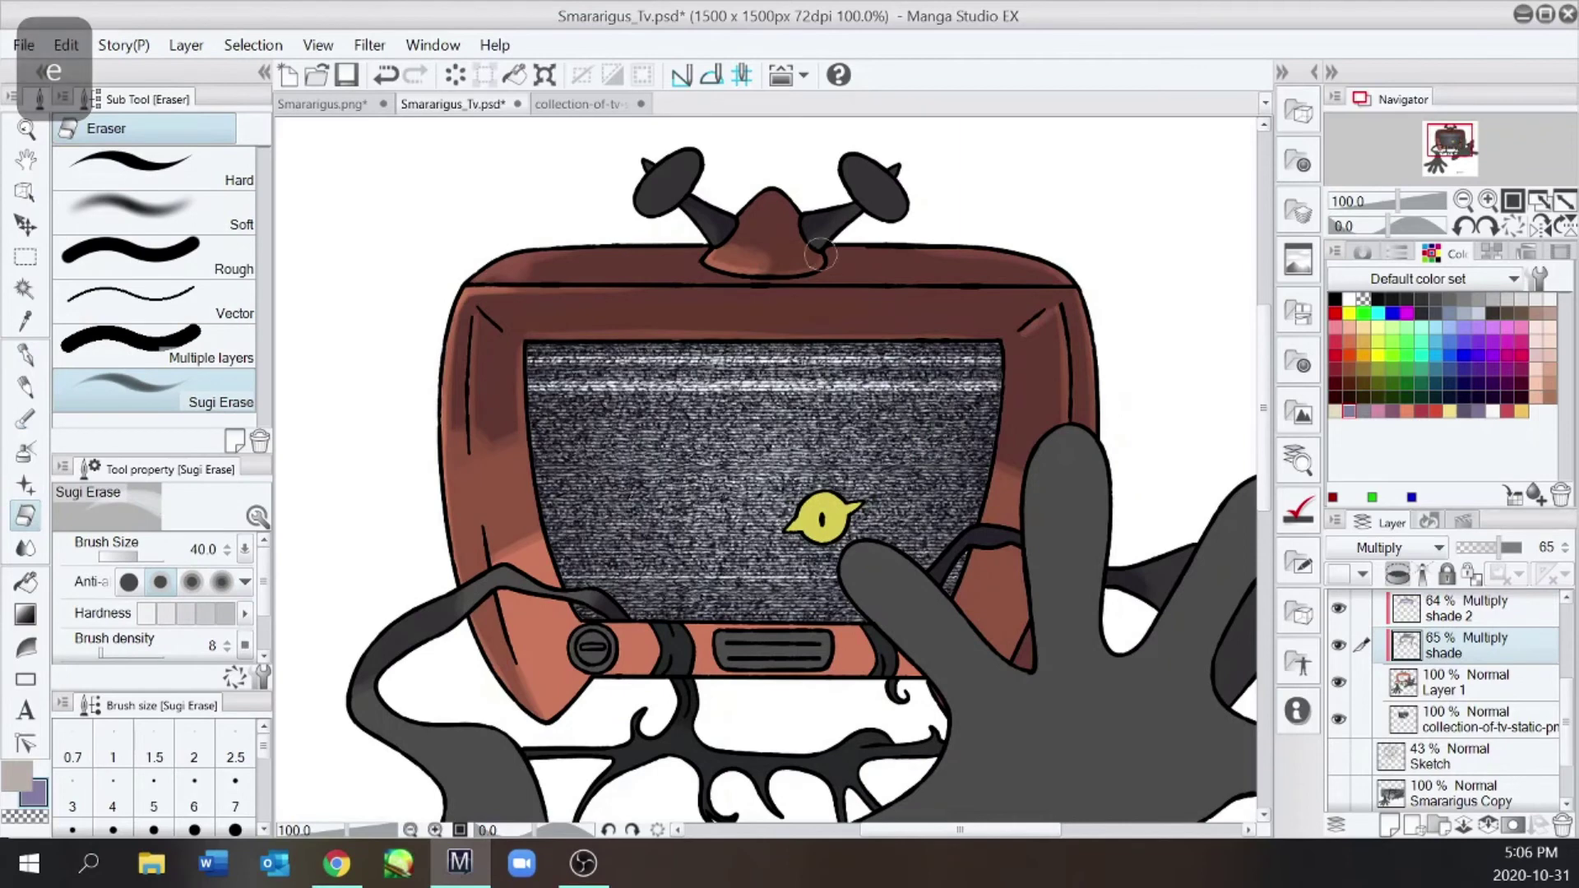
key(e)
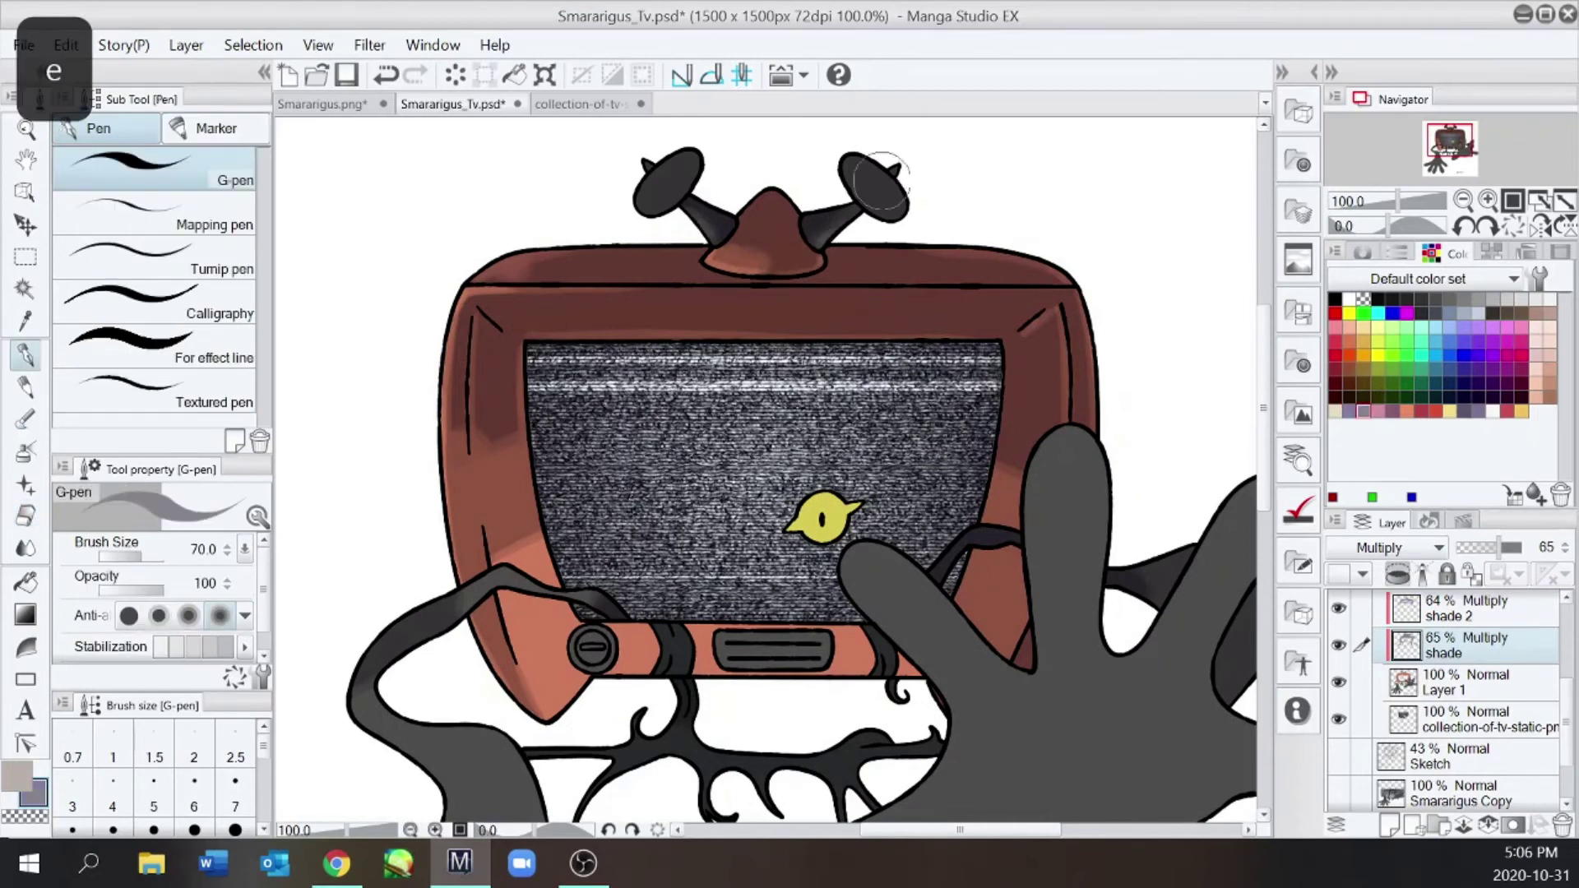
click(1447, 609)
click(1348, 411)
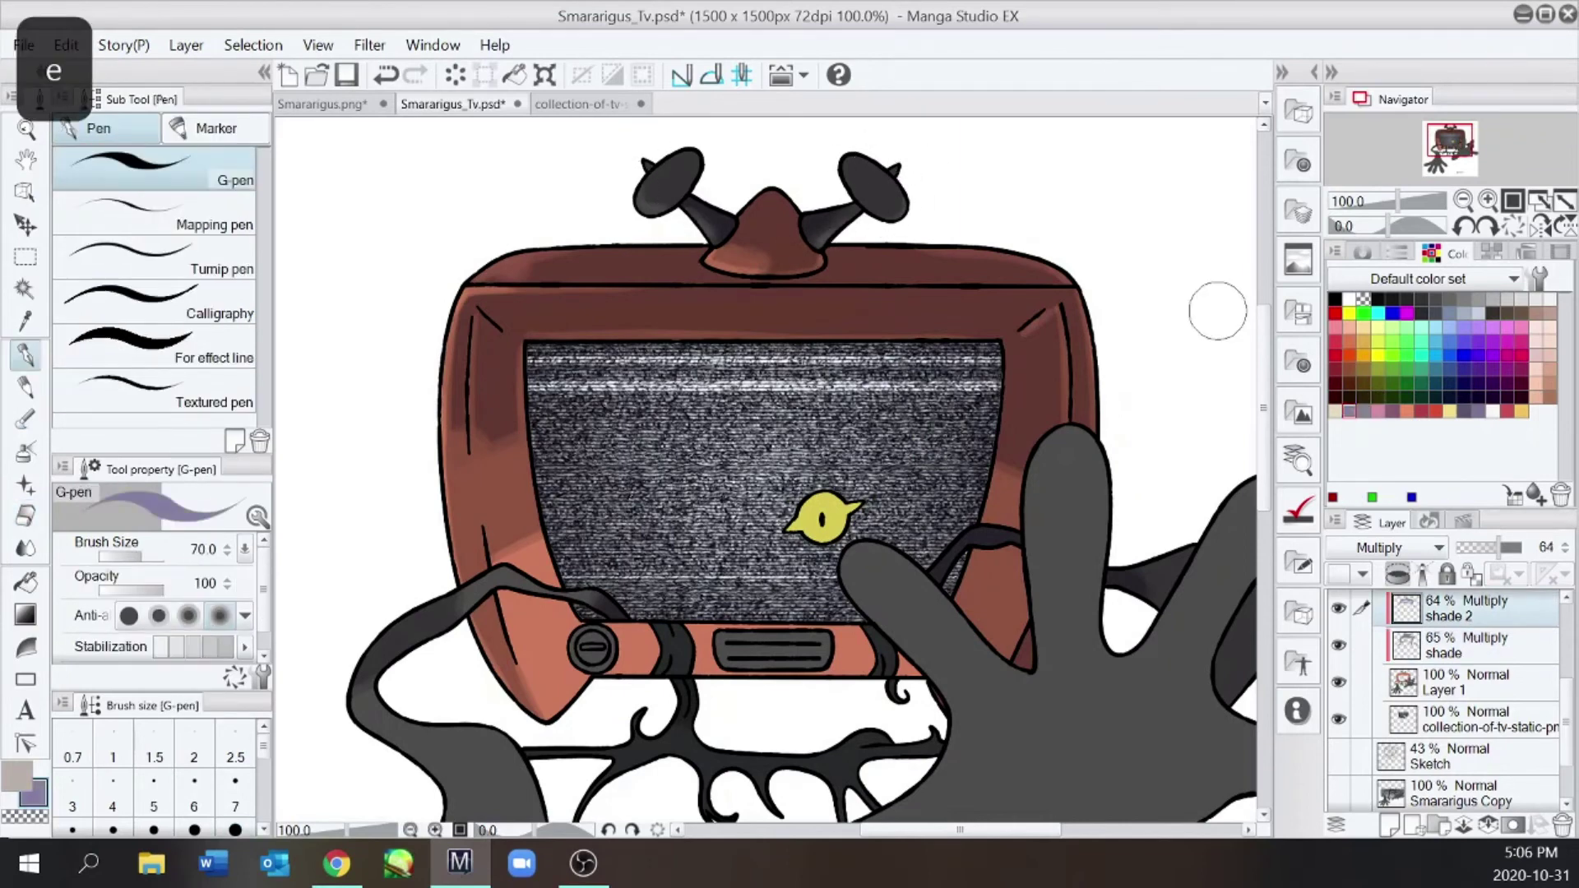
key(e)
key(e)
Shade the dial and speaker grille below the screen on the shade 2 layer, blending the shadows with the Sugi Erase eraser
key(ctrl+minus)
key(ctrl+plus)
key(ctrl+plus)
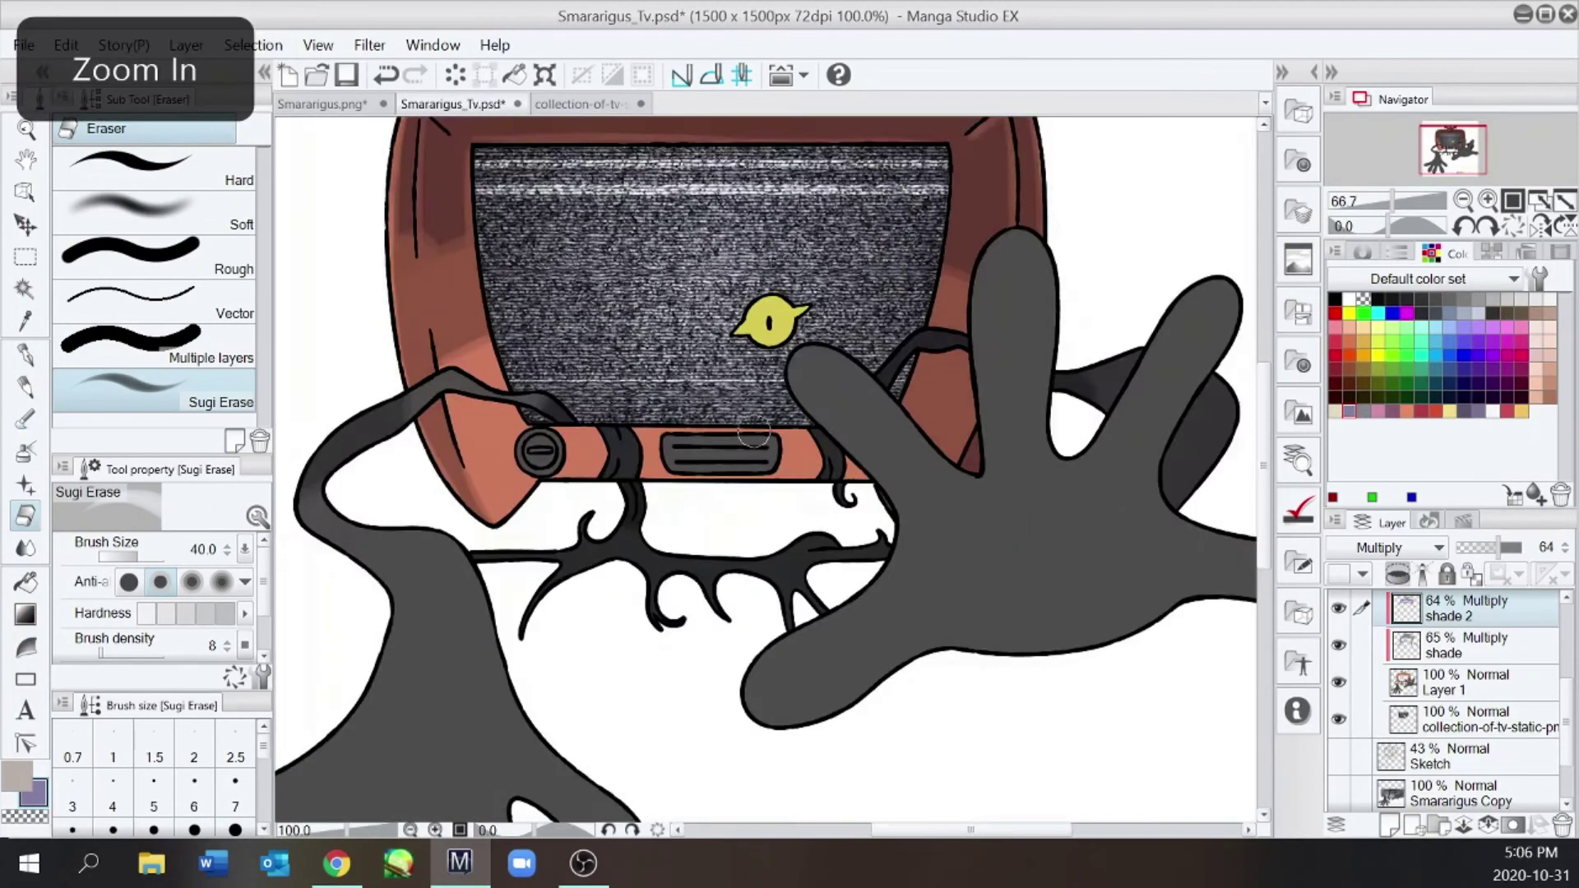
key(e)
key(e)
key(e)
key(ctrl+minus)
key(ctrl+minus)
On the highlight layer, paint a pale cream highlight along the lower edge of the TV casing with the G-pen
click(1438, 607)
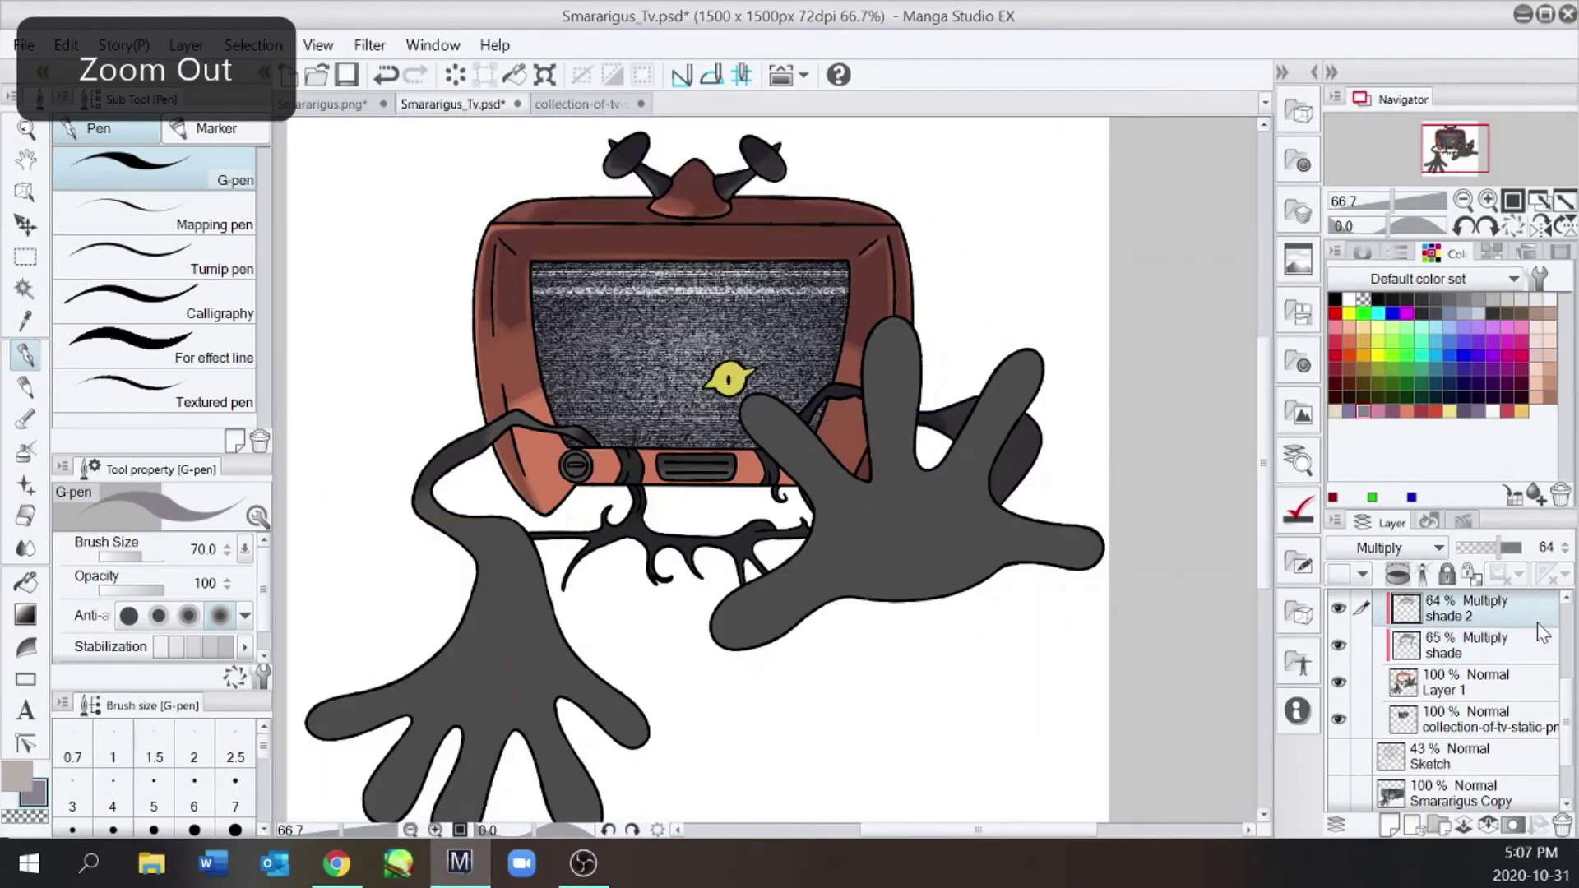
scroll(1448, 625, up, 1)
click(1440, 609)
click(1336, 411)
key(ctrl+plus)
drag(540, 492, 813, 499)
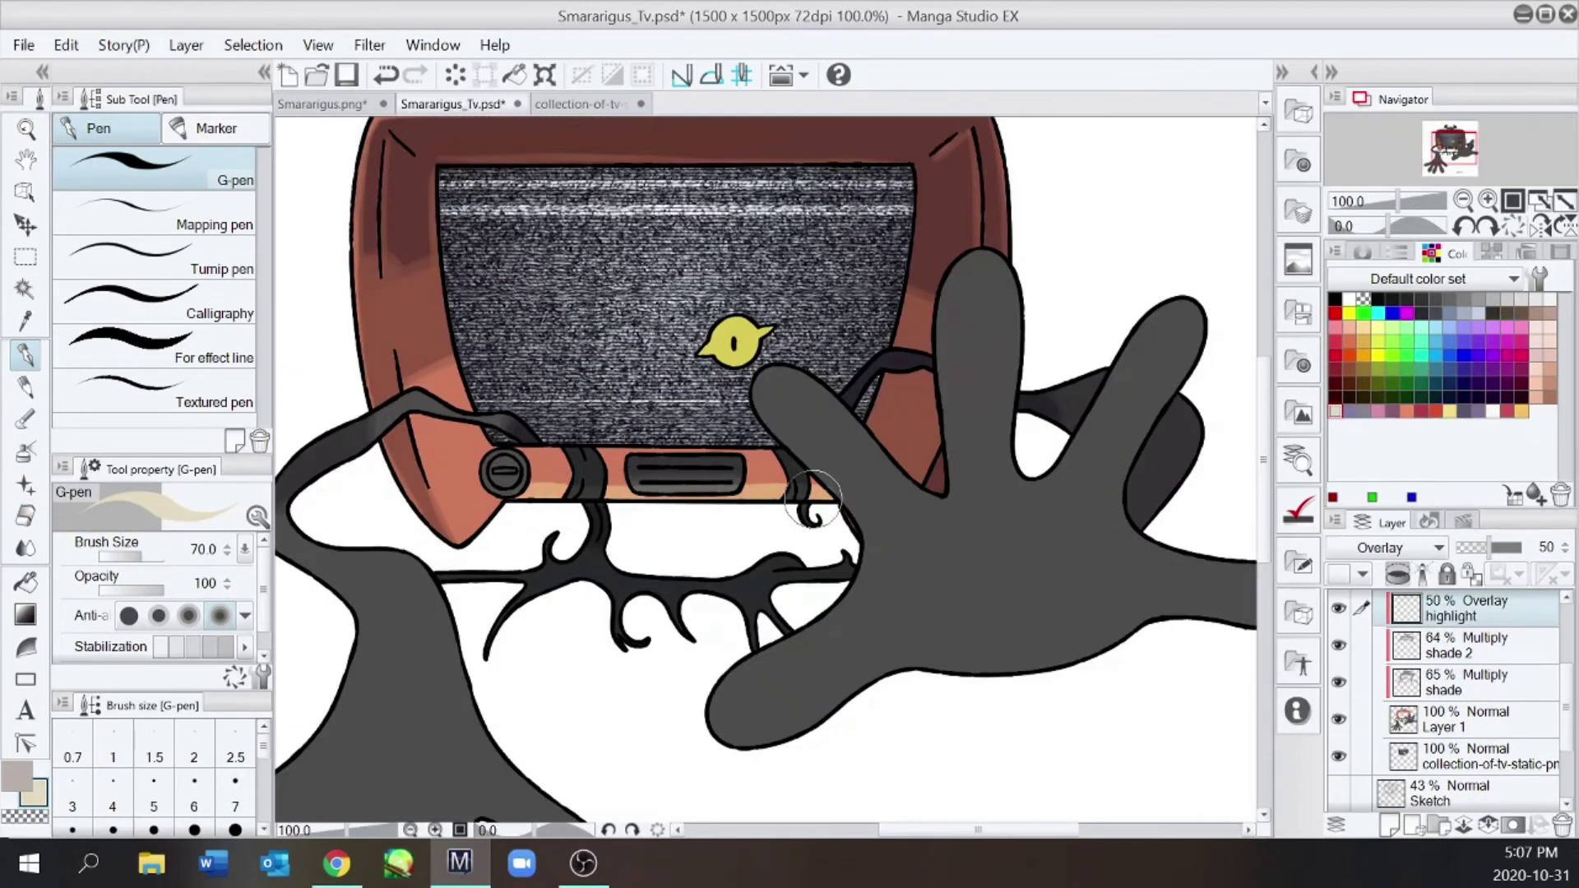
Soften the lower casing highlight with the Sugi Erase eraser and add cream highlights to the casing's left edge and the eye
key(e)
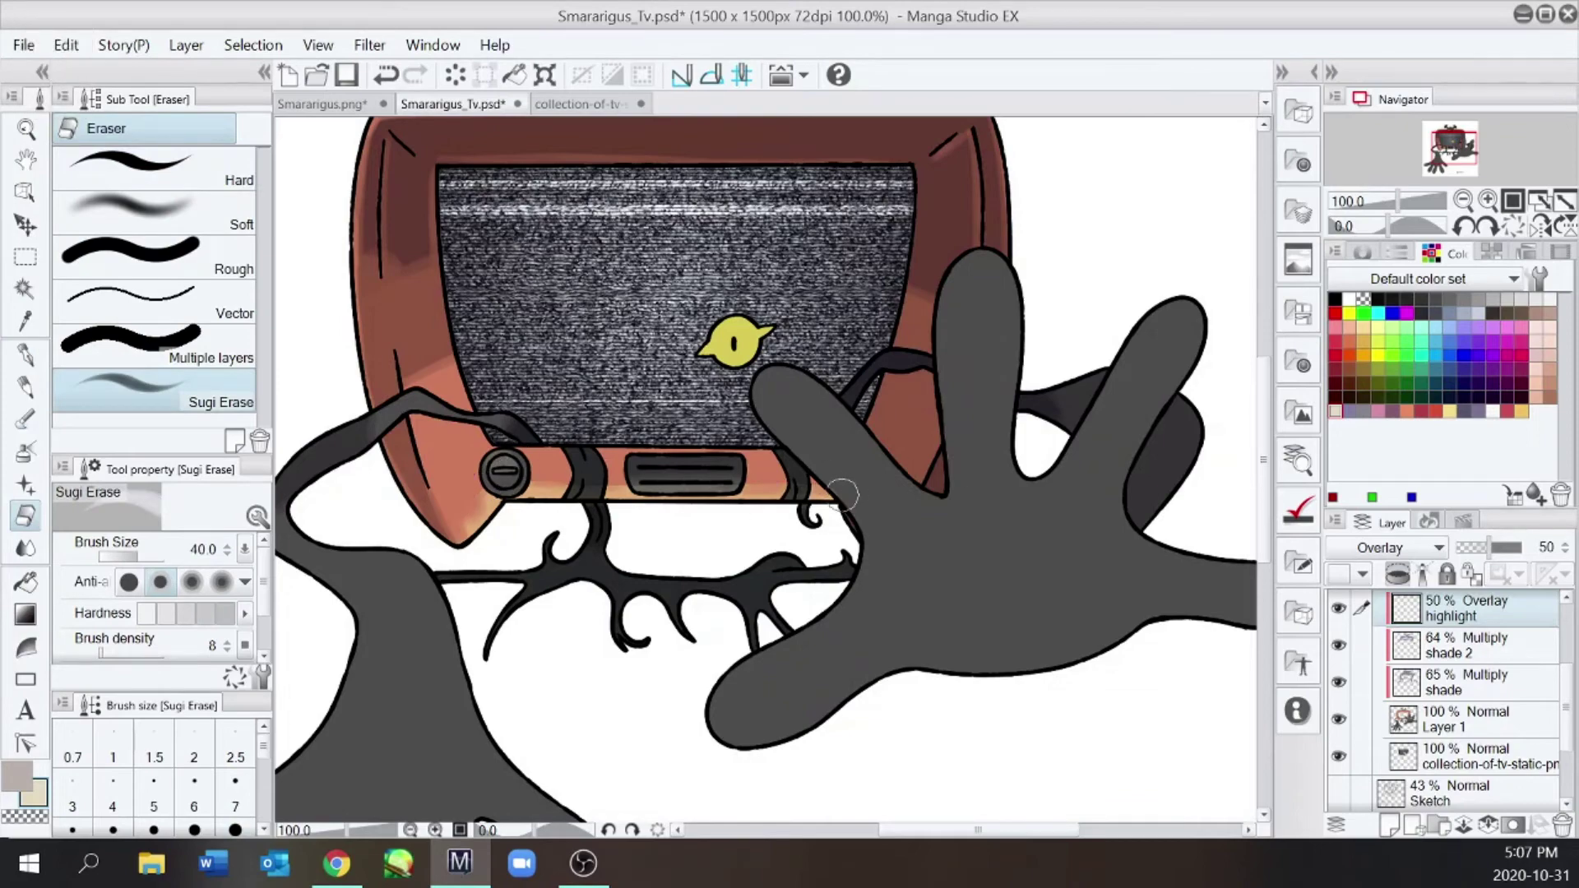
key(e)
key(e)
scroll(874, 248, down, 2)
scroll(740, 214, up, 2)
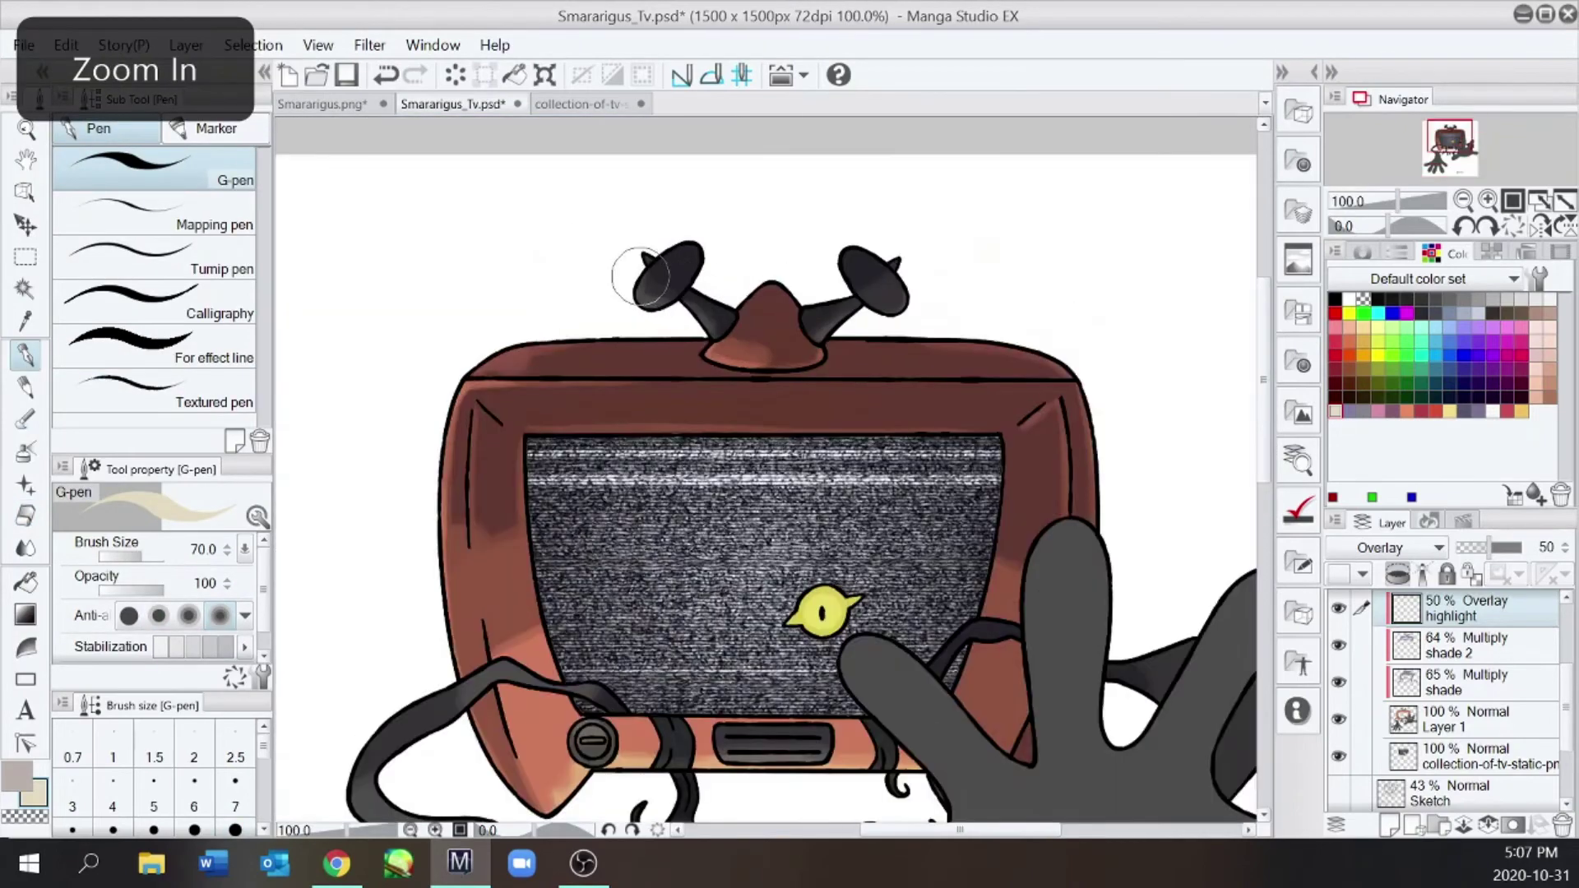
key(ctrl+minus)
key(ctrl+minus)
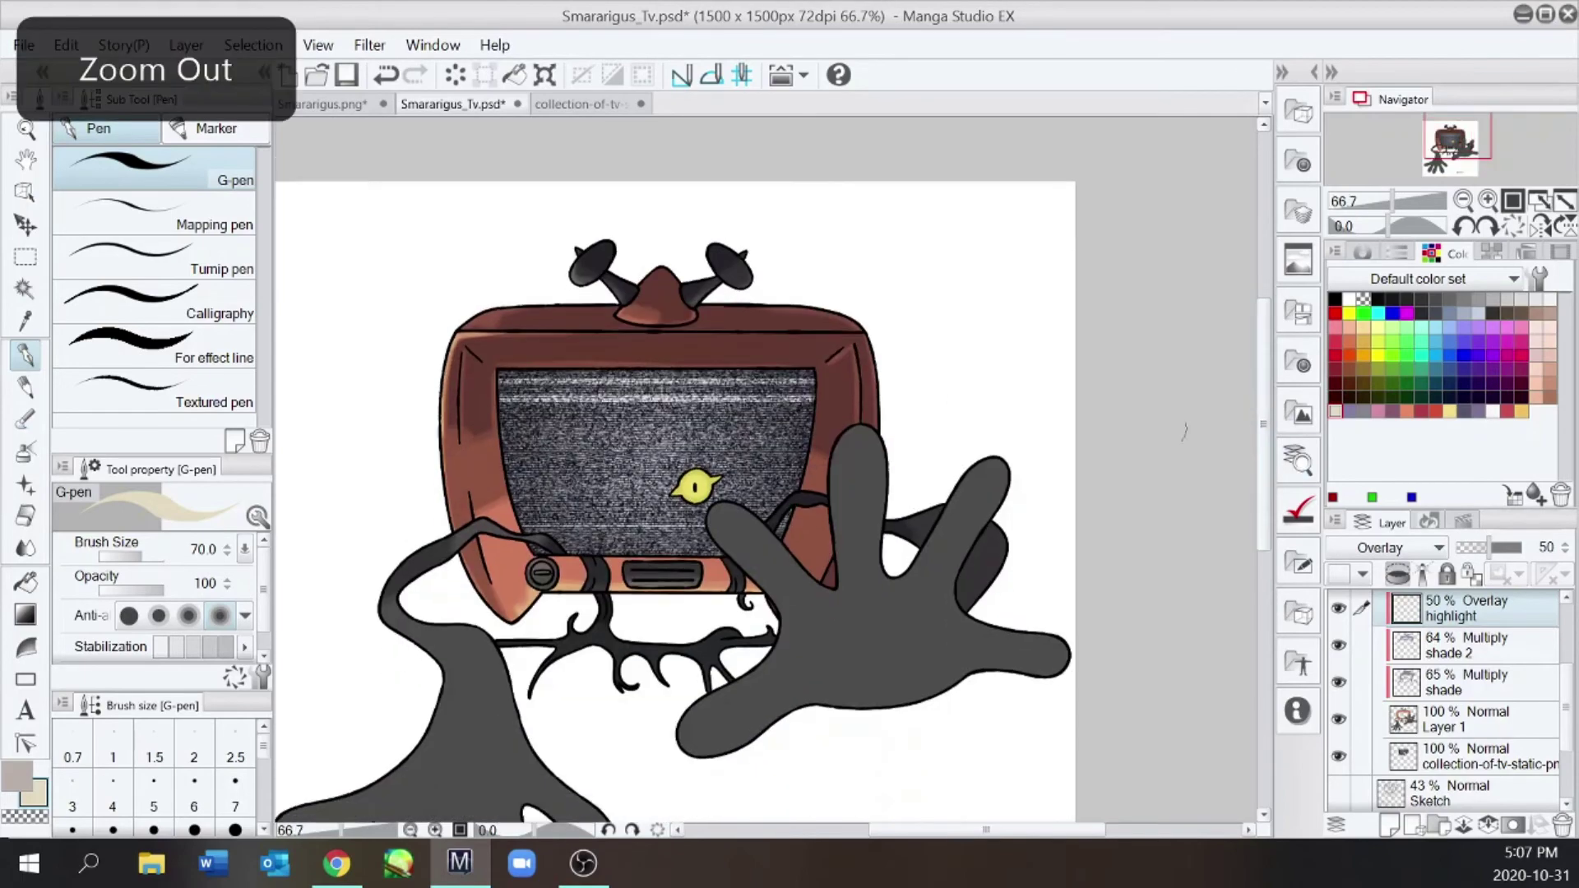
Extend the highlights along the TV frame, undoing the unwanted stroke and softening them with the Sugi Erase eraser
key(ctrl+plus)
key(ctrl+plus)
key(ctrl+minus)
key(ctrl+plus)
key(ctrl+z)
key(ctrl+minus)
key(ctrl+plus)
key(e)
key(ctrl+minus)
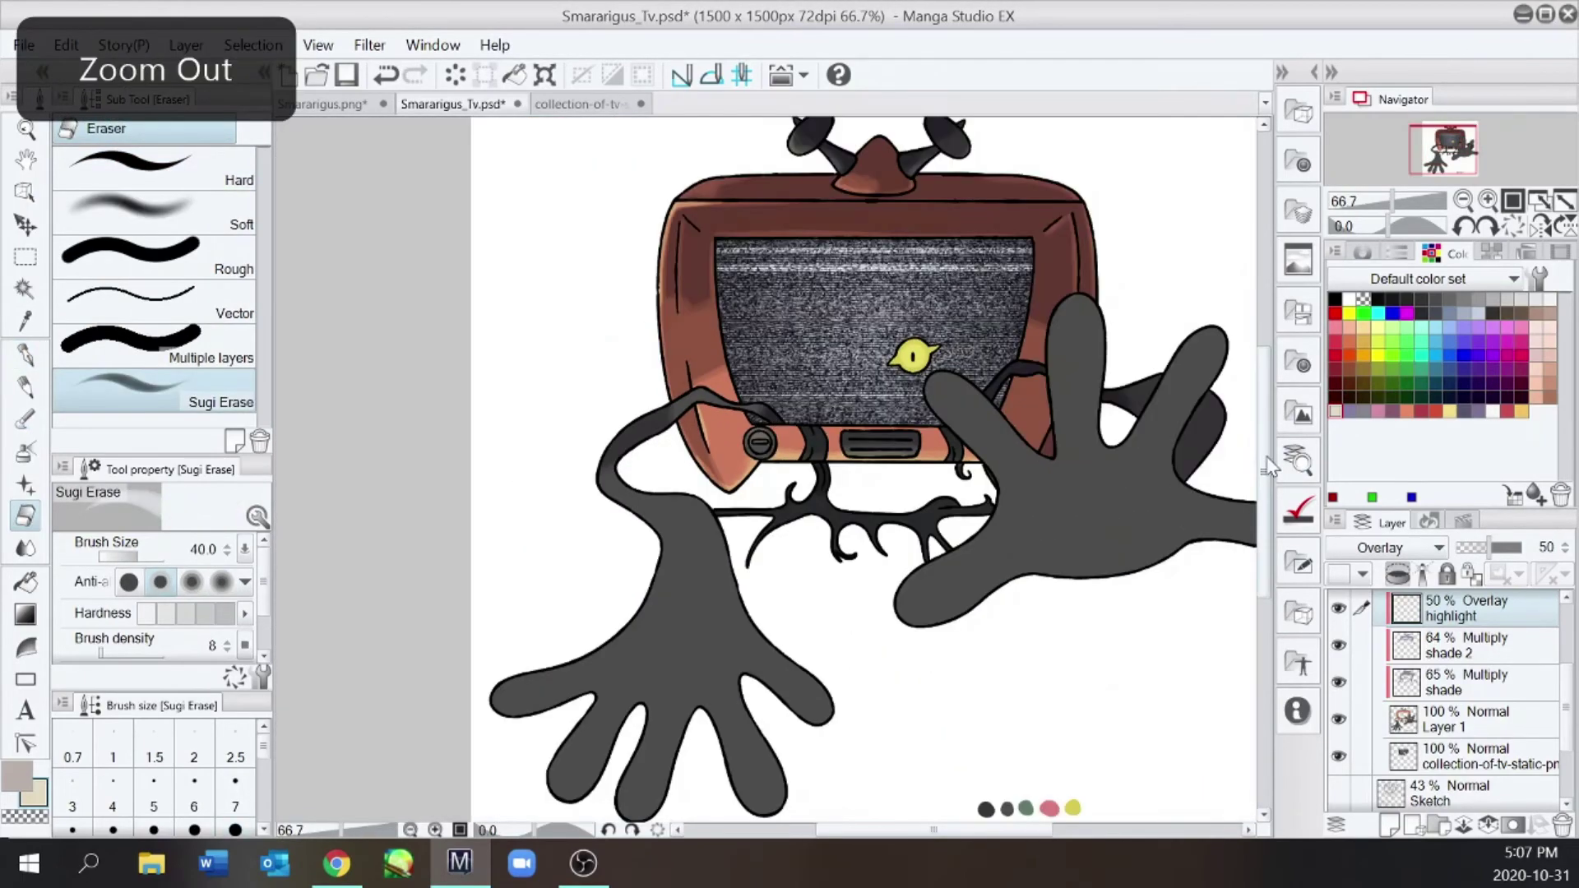
Paint cream highlights on the antenna dishes, the cone base and the casing's upper edges with the G-pen
key(e)
drag(917, 829, 947, 829)
drag(1263, 392, 1263, 331)
key(ctrl+plus)
key(ctrl+plus)
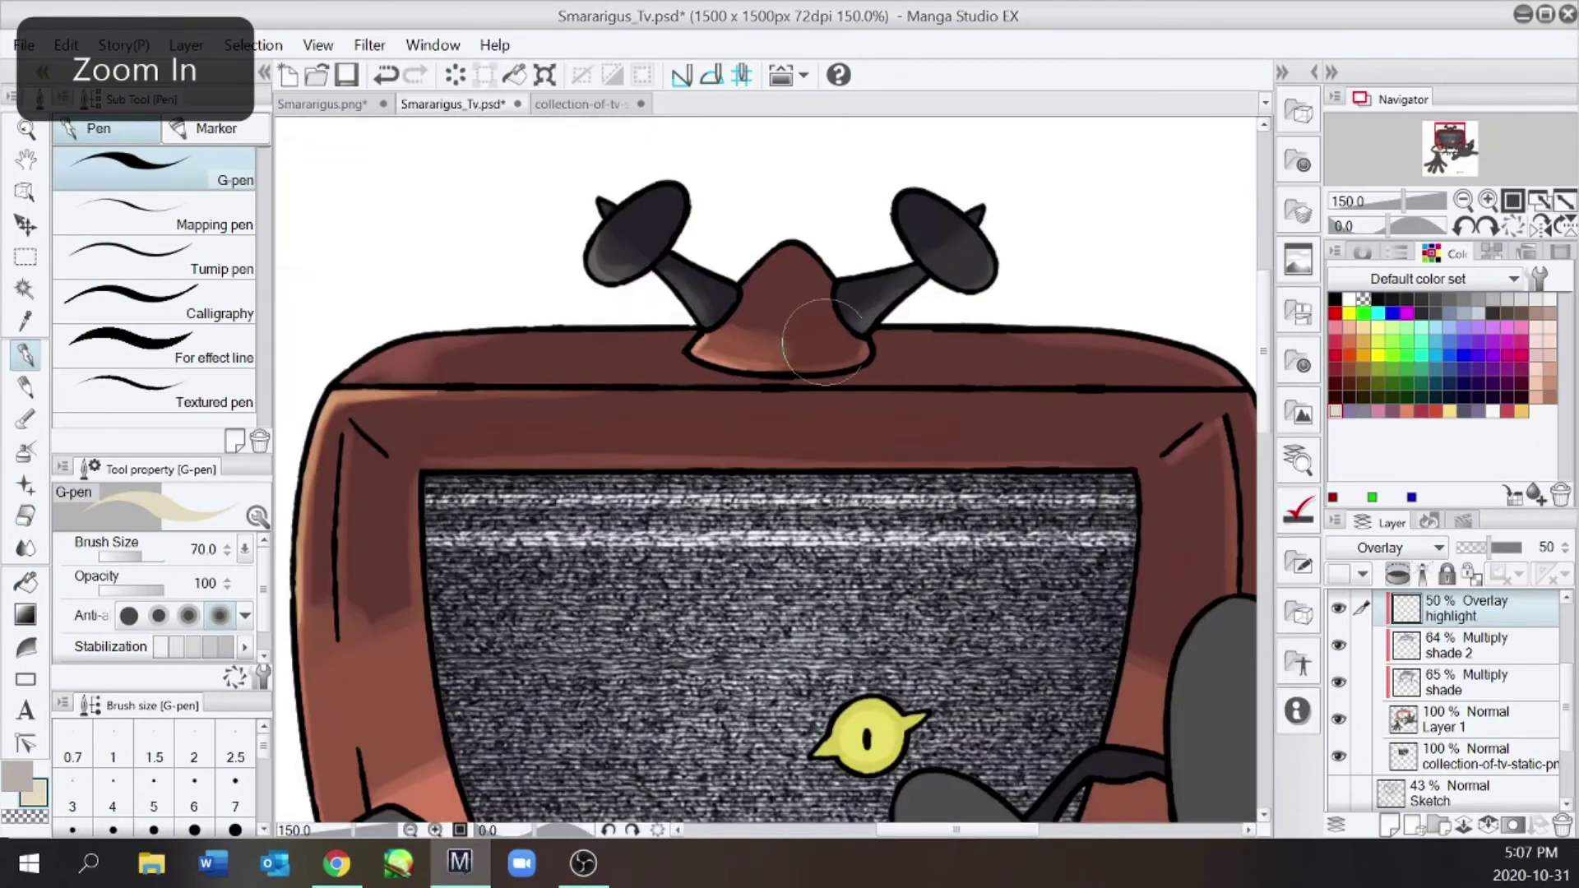
key(ctrl+minus)
key(ctrl+minus)
key(ctrl+plus)
key(ctrl+minus)
key(ctrl+plus)
key(ctrl+minus)
drag(1263, 408, 1264, 453)
key(ctrl+minus)
drag(924, 829, 956, 829)
drag(1264, 477, 1264, 507)
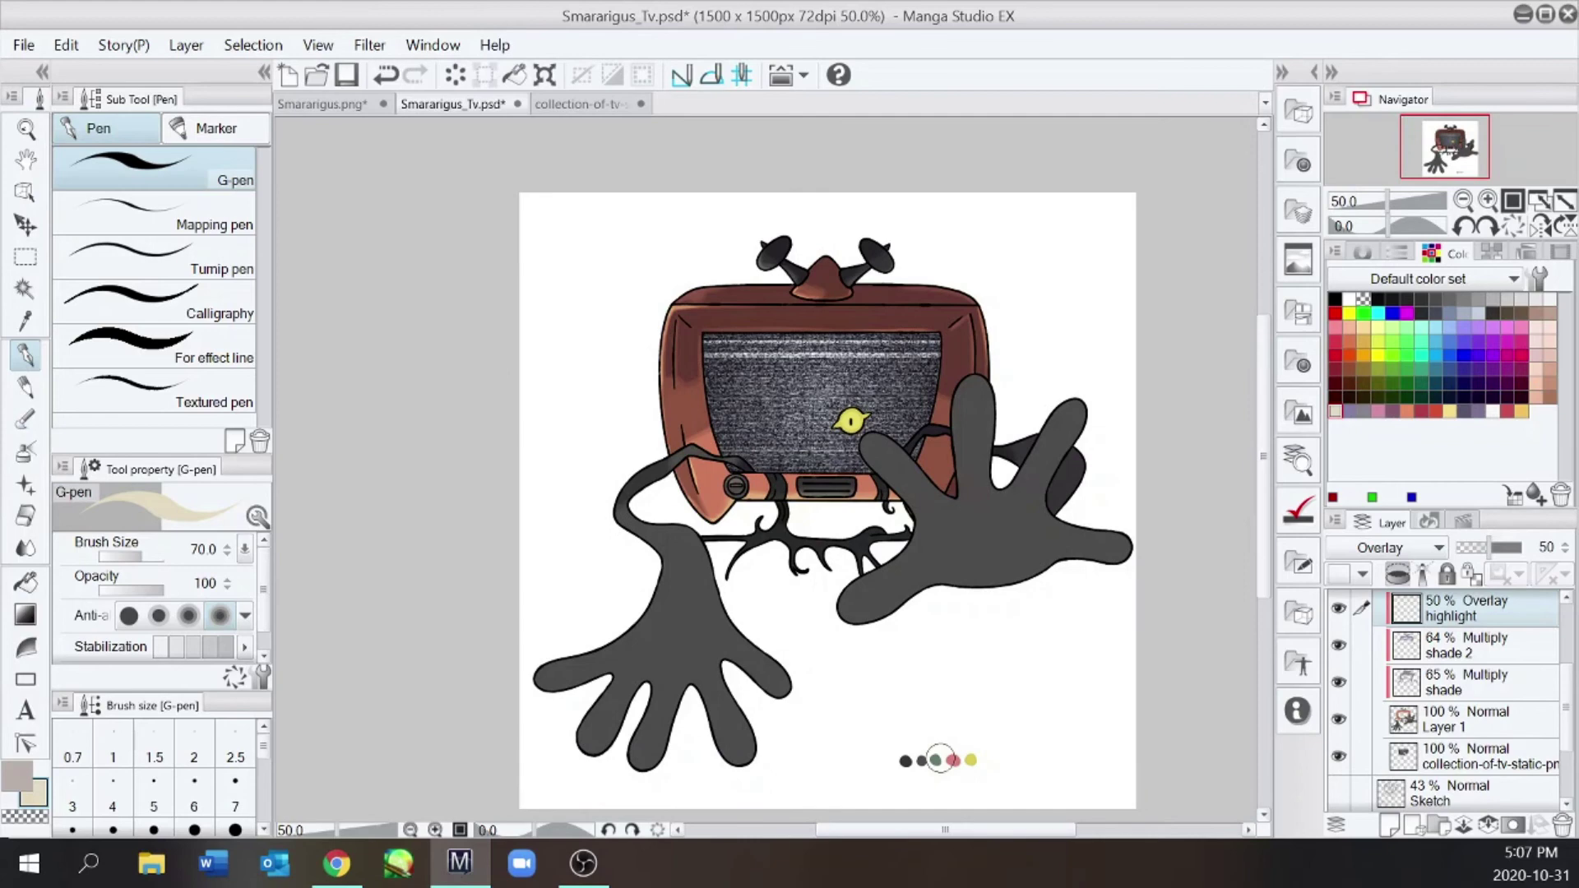
Sample the green palette dot and recolour the left hand's outline green on a new layer clipped above Lineart
right_click(936, 761)
scroll(1481, 658, up, 2)
click(1481, 645)
click(1391, 825)
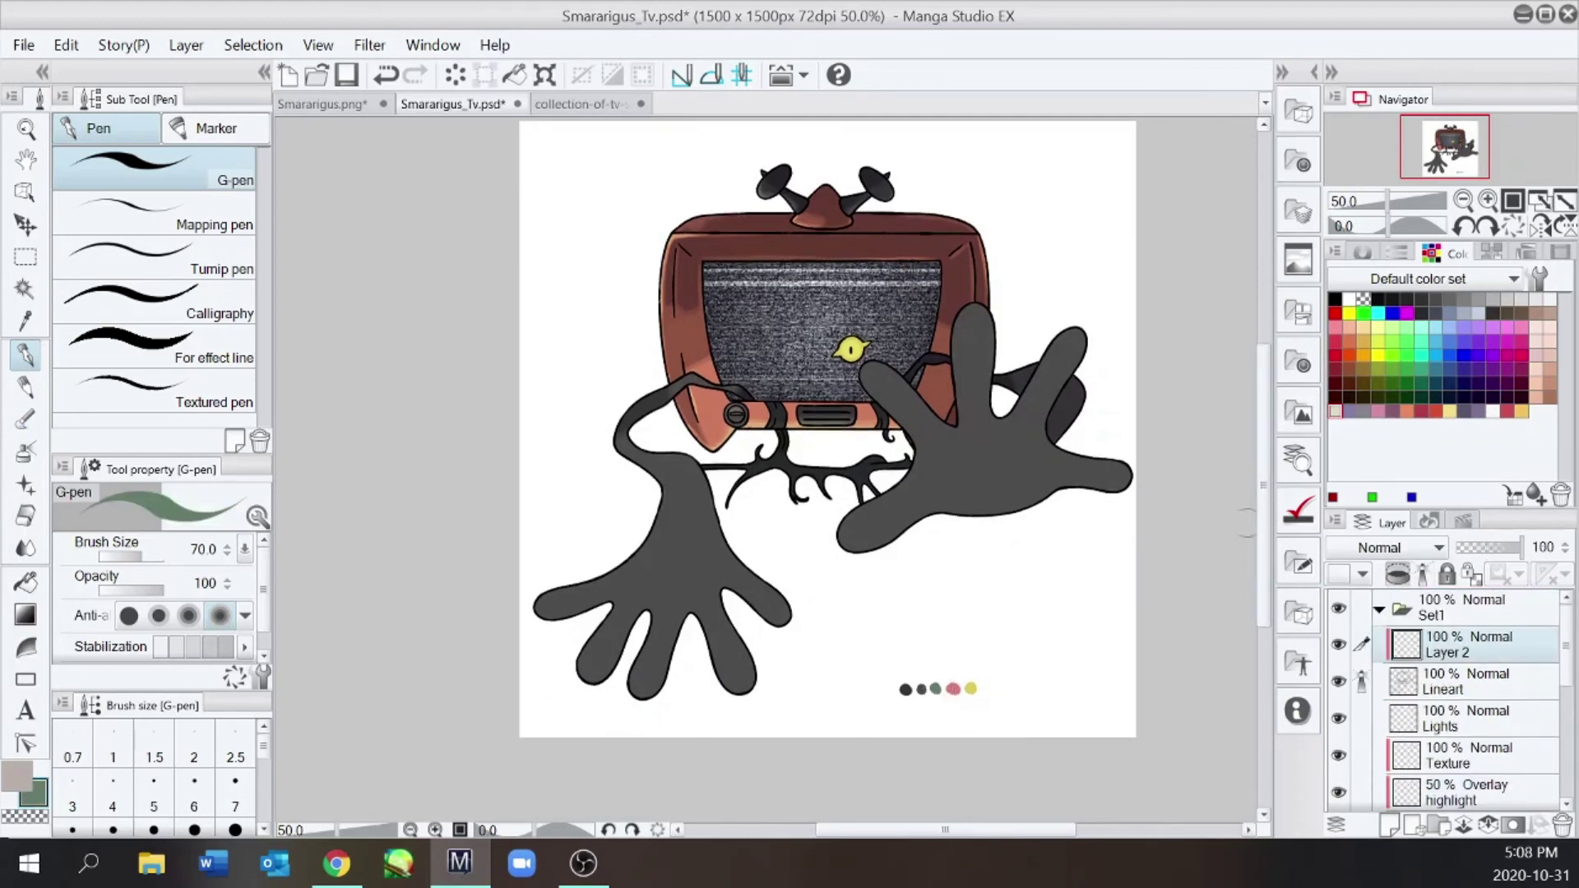
key(ctrl+plus)
mouse_move(755, 717)
mouse_down()
mouse_move(557, 728)
mouse_move(411, 695)
mouse_move(442, 502)
mouse_move(520, 223)
mouse_move(818, 535)
mouse_up()
scroll(814, 576, up, 5)
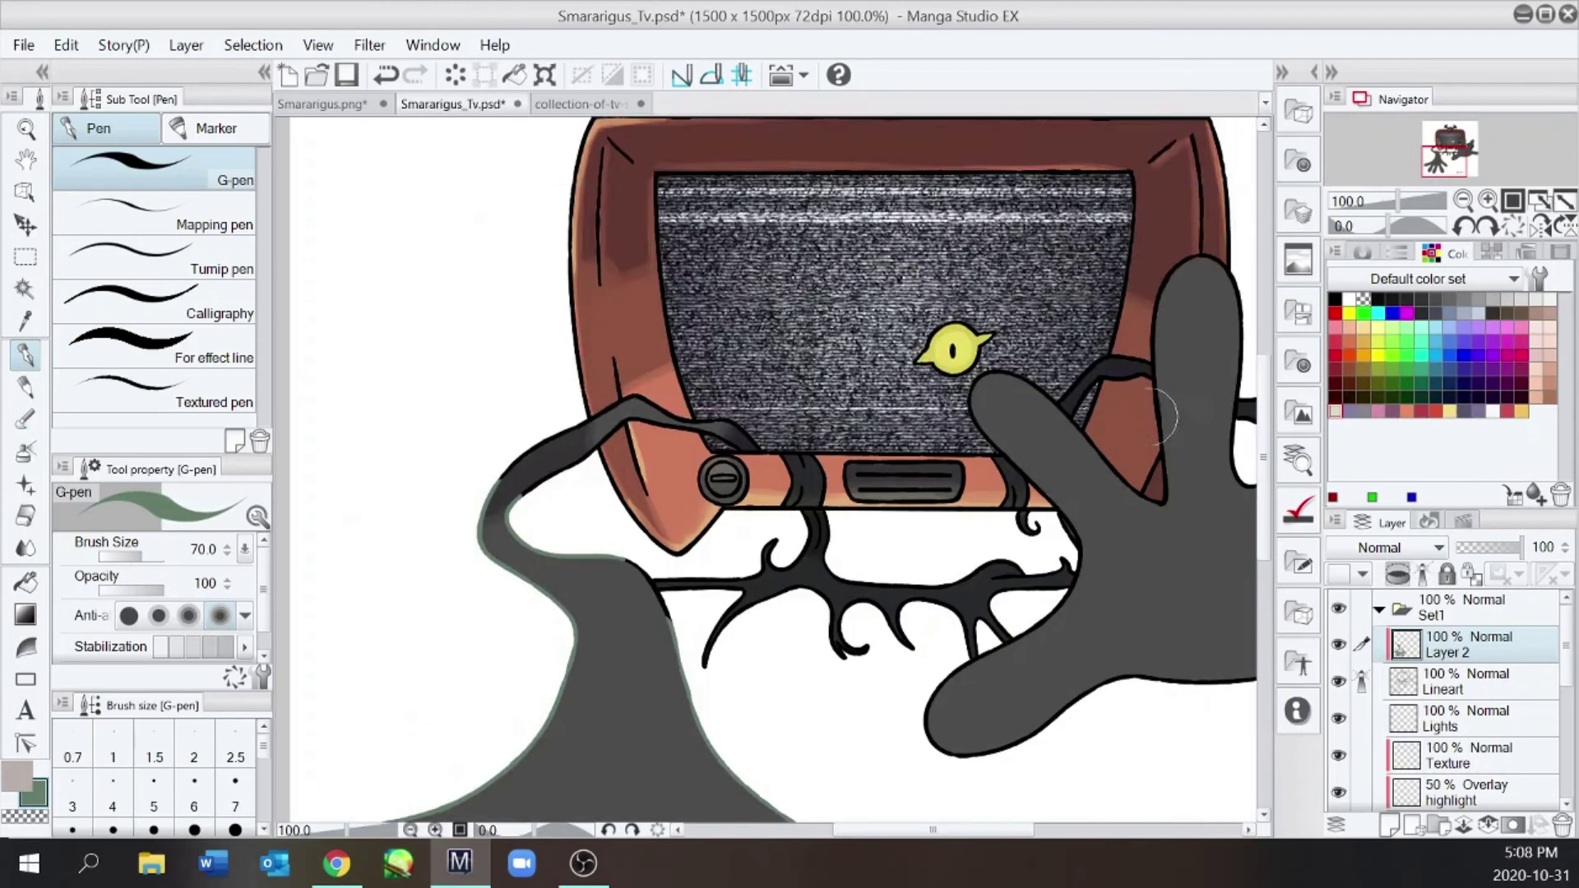
Recolour the left arm's outline green up to the TV screen with the G-pen at size 50
key(ctrl+plus)
drag(531, 502, 485, 514)
mouse_move(420, 481)
mouse_down()
mouse_move(497, 389)
mouse_move(516, 415)
mouse_move(612, 368)
mouse_move(670, 358)
mouse_up()
key([)
key([)
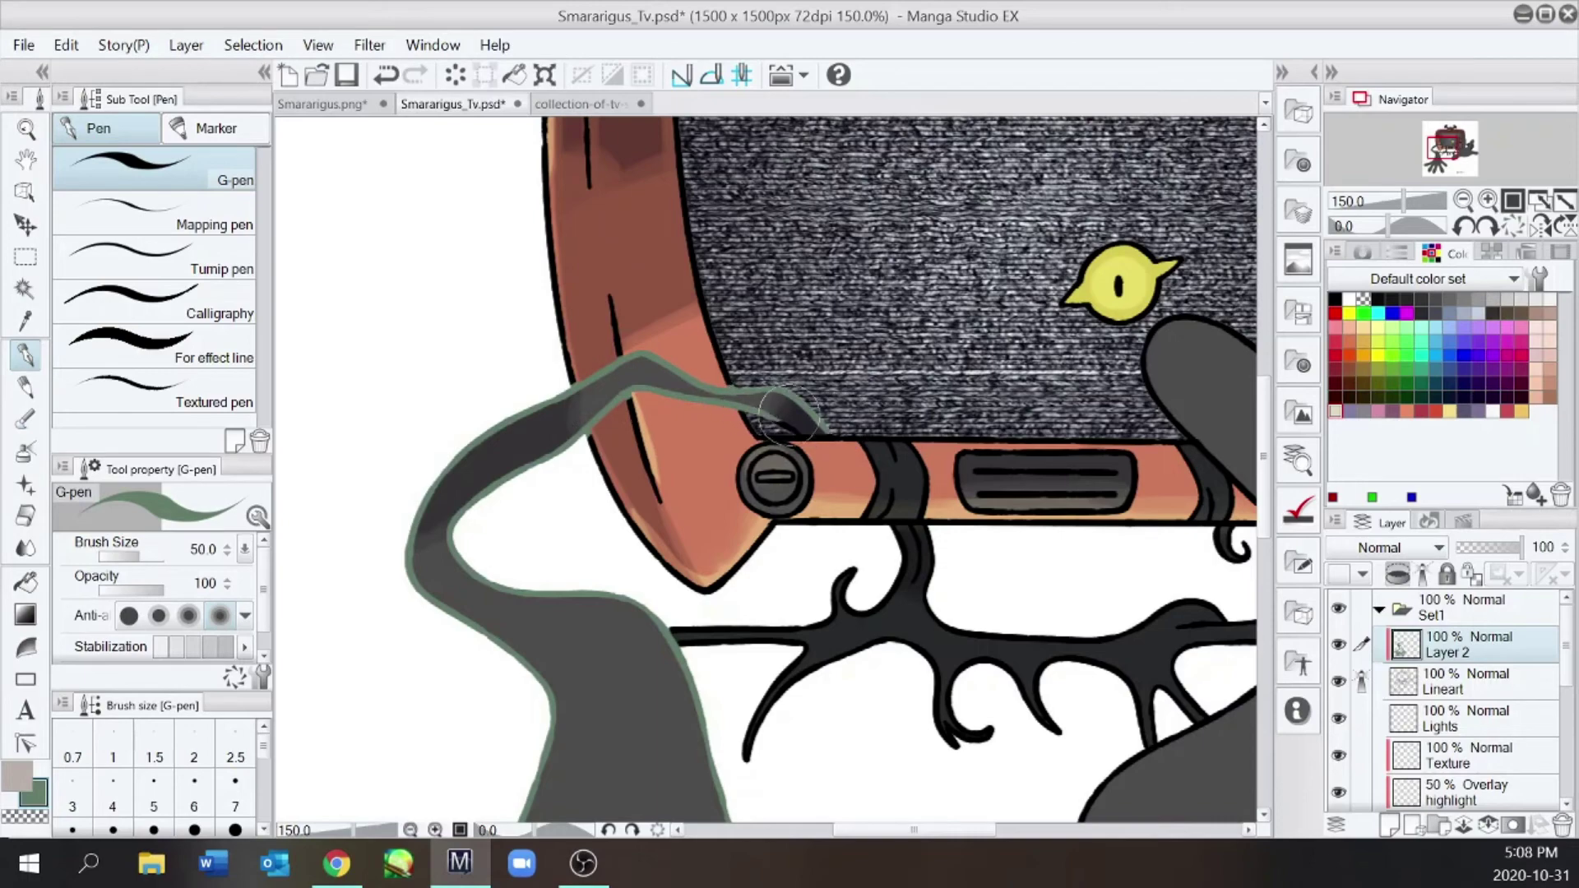
key(e)
key(e)
Recolour the raised hand's outer outline green along the thumb, the palm's lower edge and the outer fingers
drag(960, 830, 978, 830)
key(ctrl+minus)
key(ctrl+minus)
drag(1264, 462, 1264, 514)
key(ctrl+plus)
key(ctrl+plus)
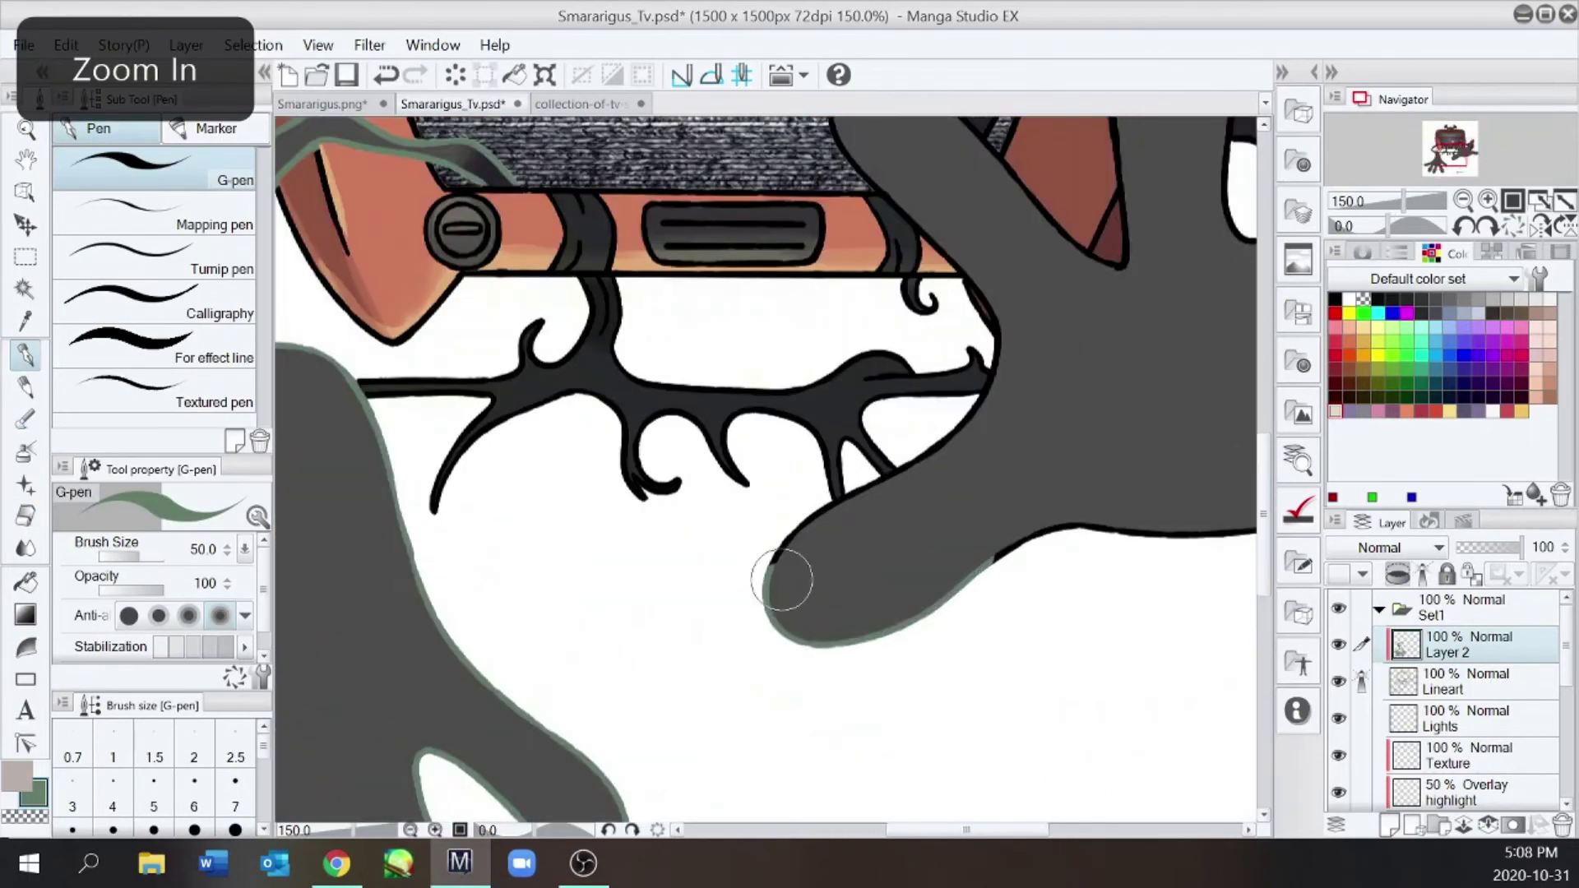
key(ctrl+minus)
key(ctrl+plus)
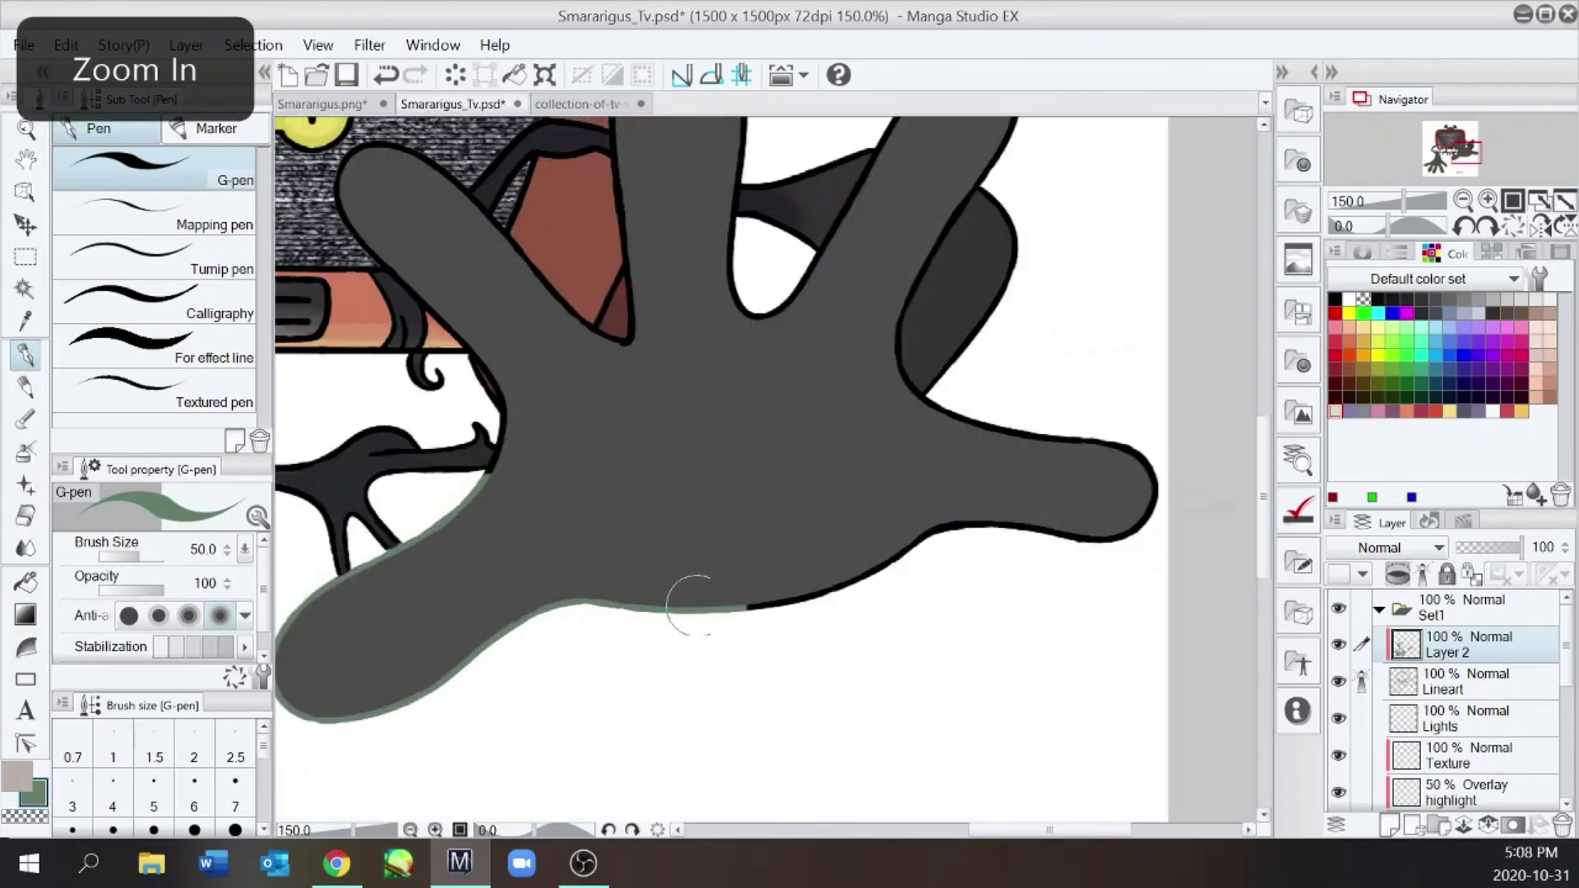
scroll(987, 461, up, 3)
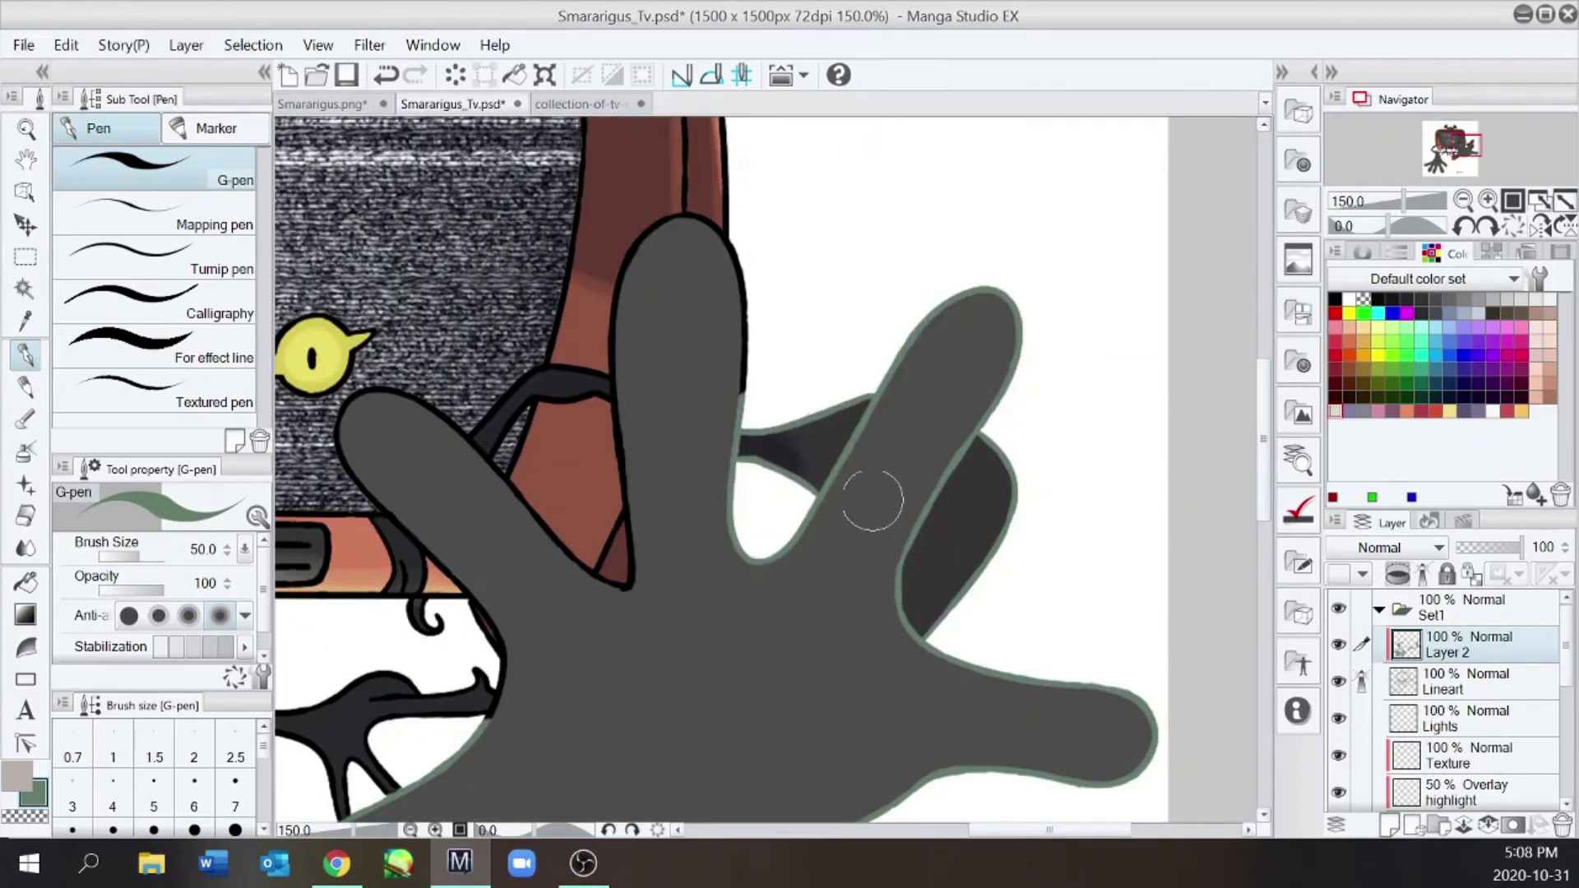
Recolour the raised middle finger's outline and the arm section behind the fingers green, cleaning up with the eraser
mouse_move(693, 218)
mouse_down()
mouse_move(616, 315)
mouse_move(609, 421)
mouse_up()
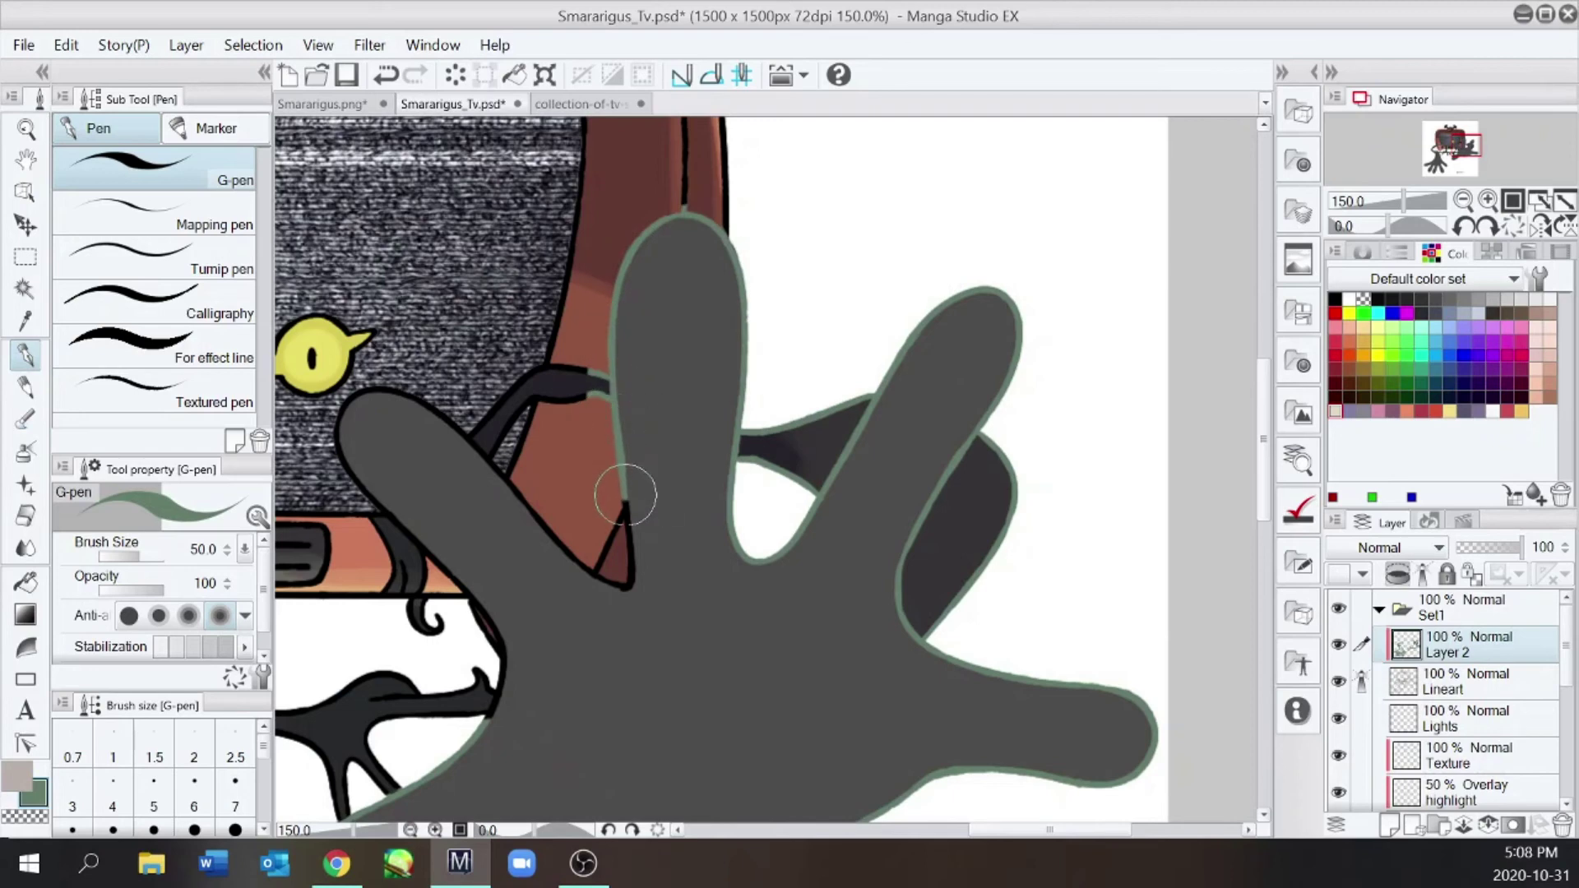
key(e)
drag(566, 550, 603, 593)
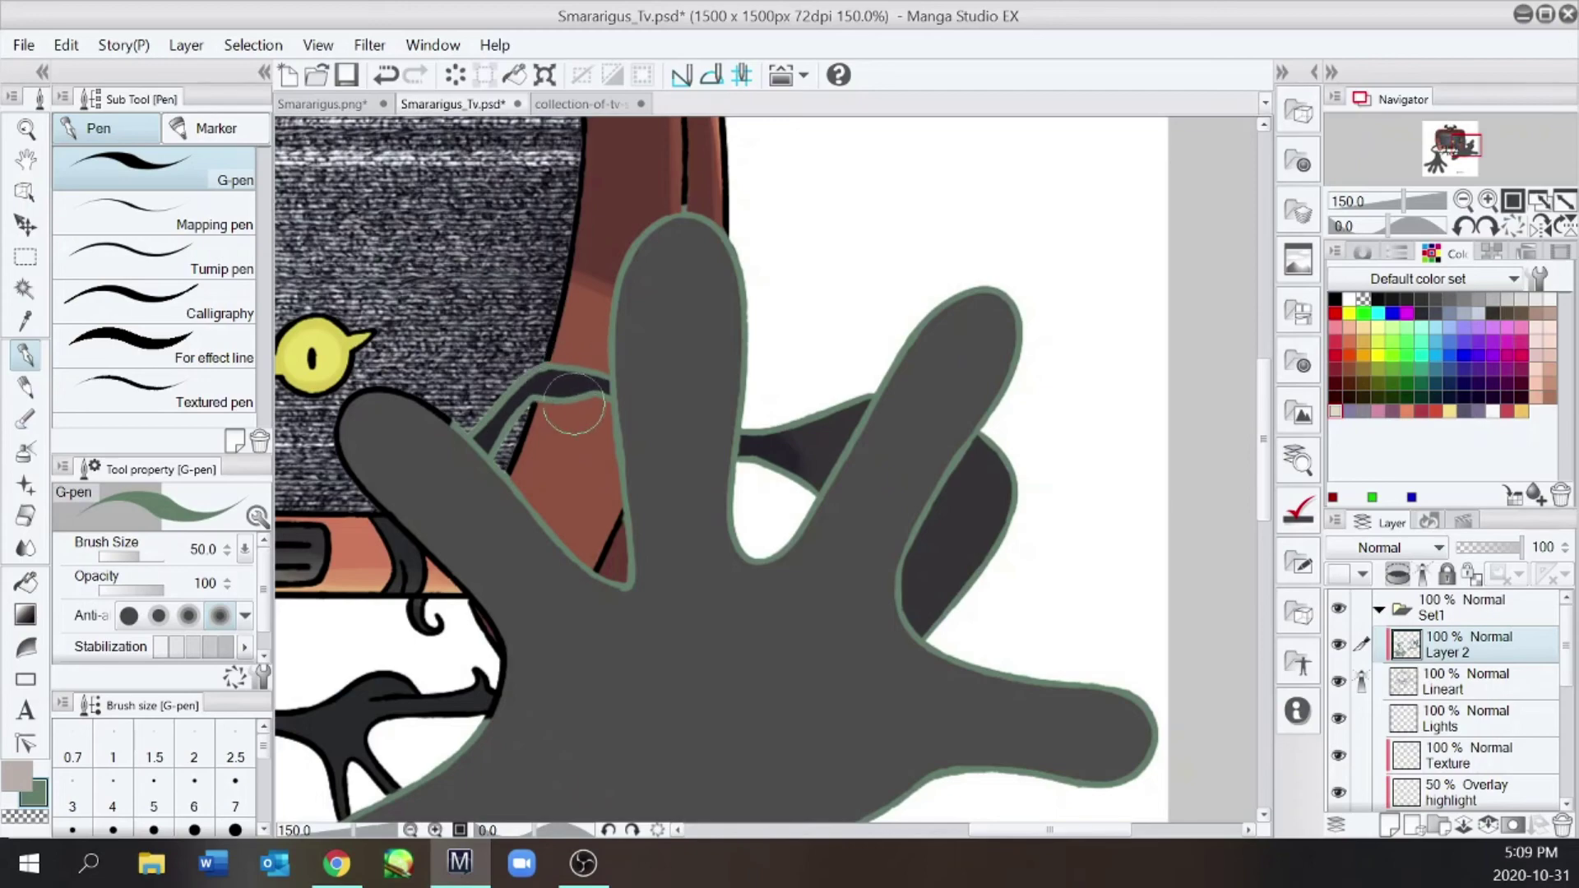
Try to retouch the arm behind the fingers with the sampled dark grey on Layer 1 and the TV static layer, undoing the strokes
right_click(681, 305)
scroll(1563, 691, down, 3)
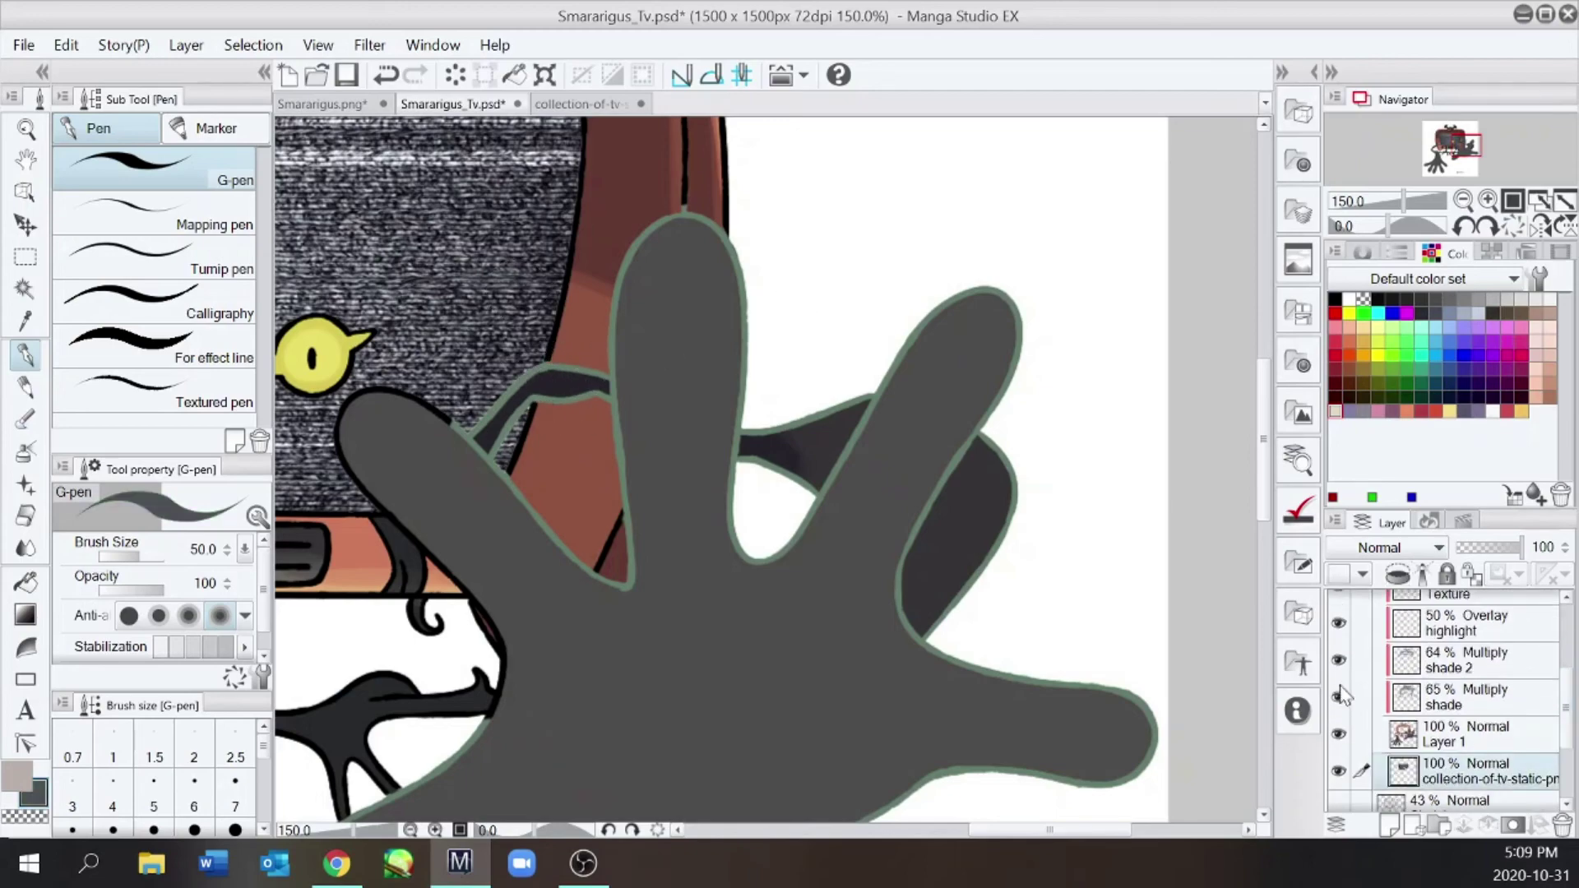
click(1462, 734)
key(ctrl+z)
key(ctrl+minus)
key(ctrl+minus)
key(ctrl+plus)
key(ctrl+plus)
click(1456, 768)
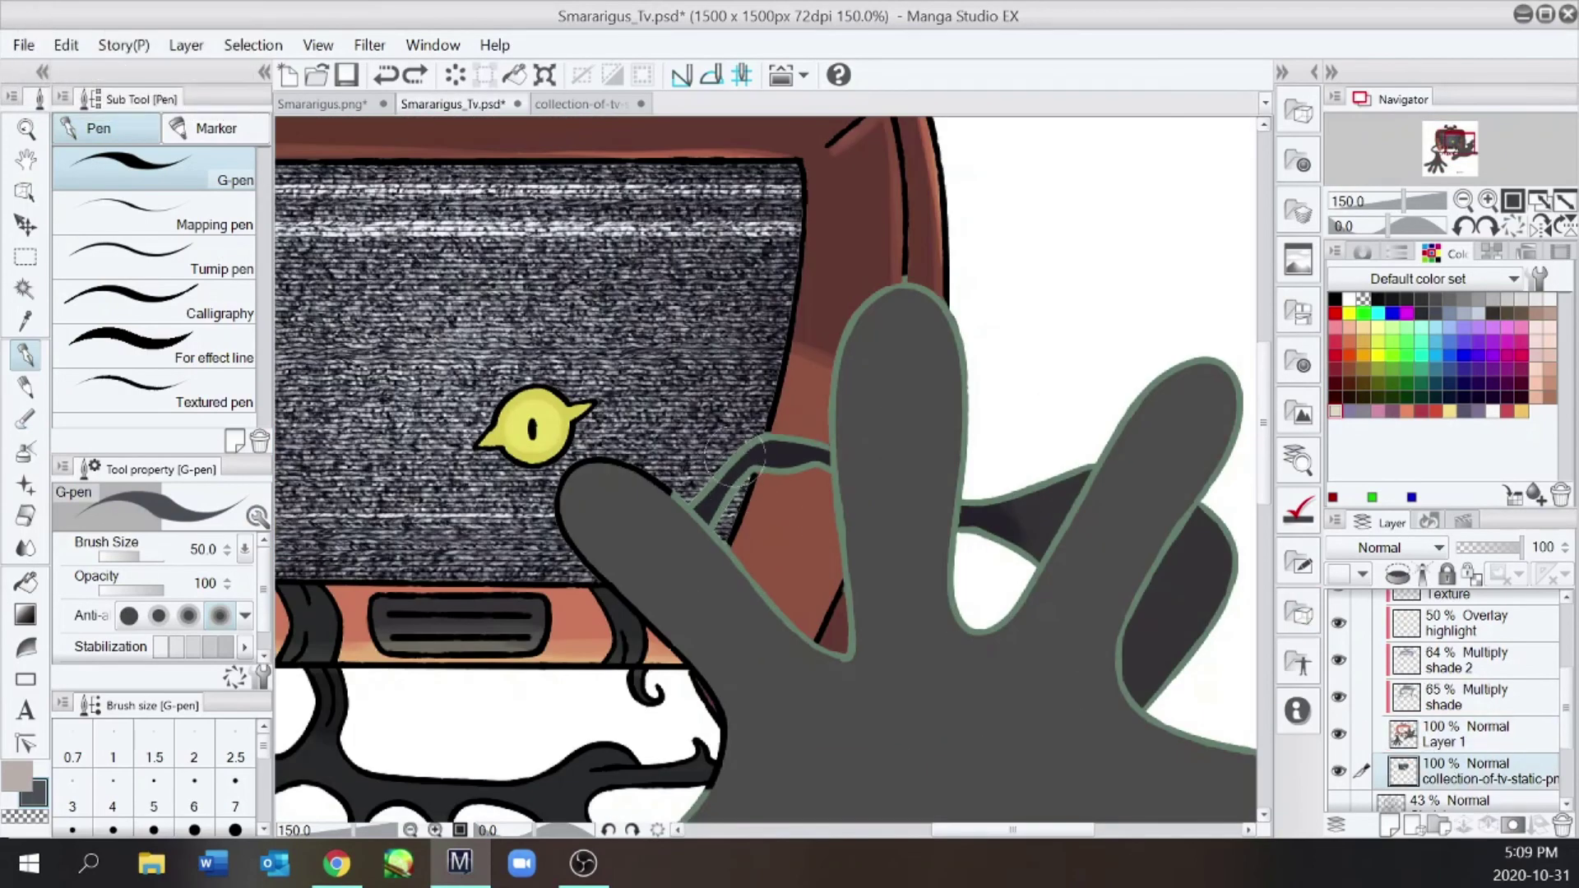
key(ctrl+z)
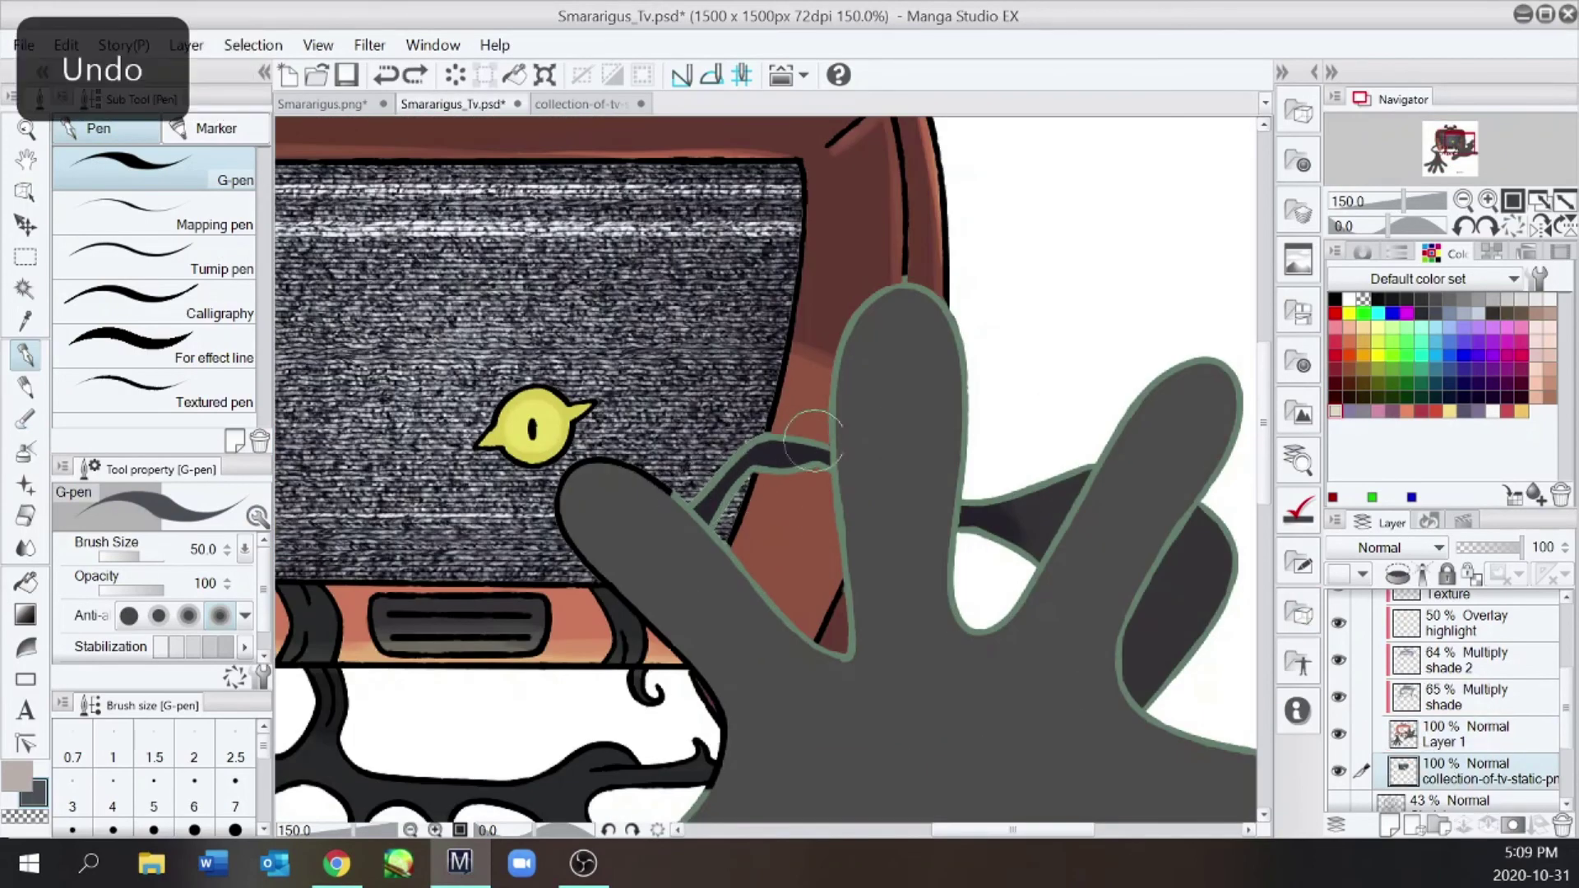
On Layer 2, sample the outline green and recolour the outline of the raised finger beside the eye
scroll(1523, 728, up, 3)
click(1442, 645)
alt+click(847, 593)
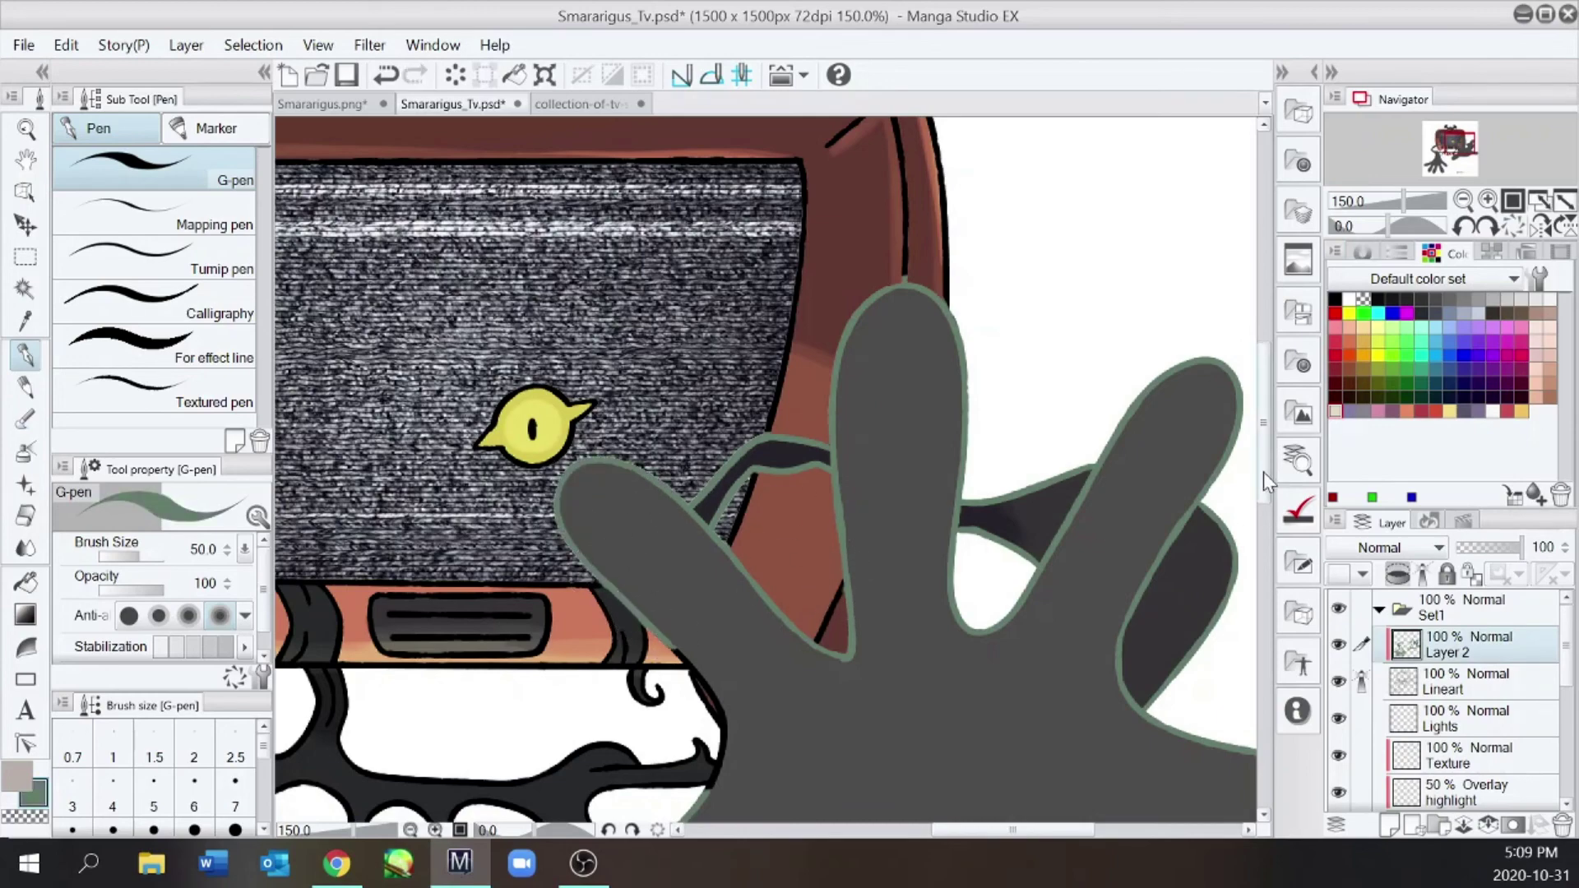
drag(1263, 472, 1263, 545)
Finish the green outline where the raised hand meets the tendrils, trim the spill with the Hard eraser and save the file
key(e)
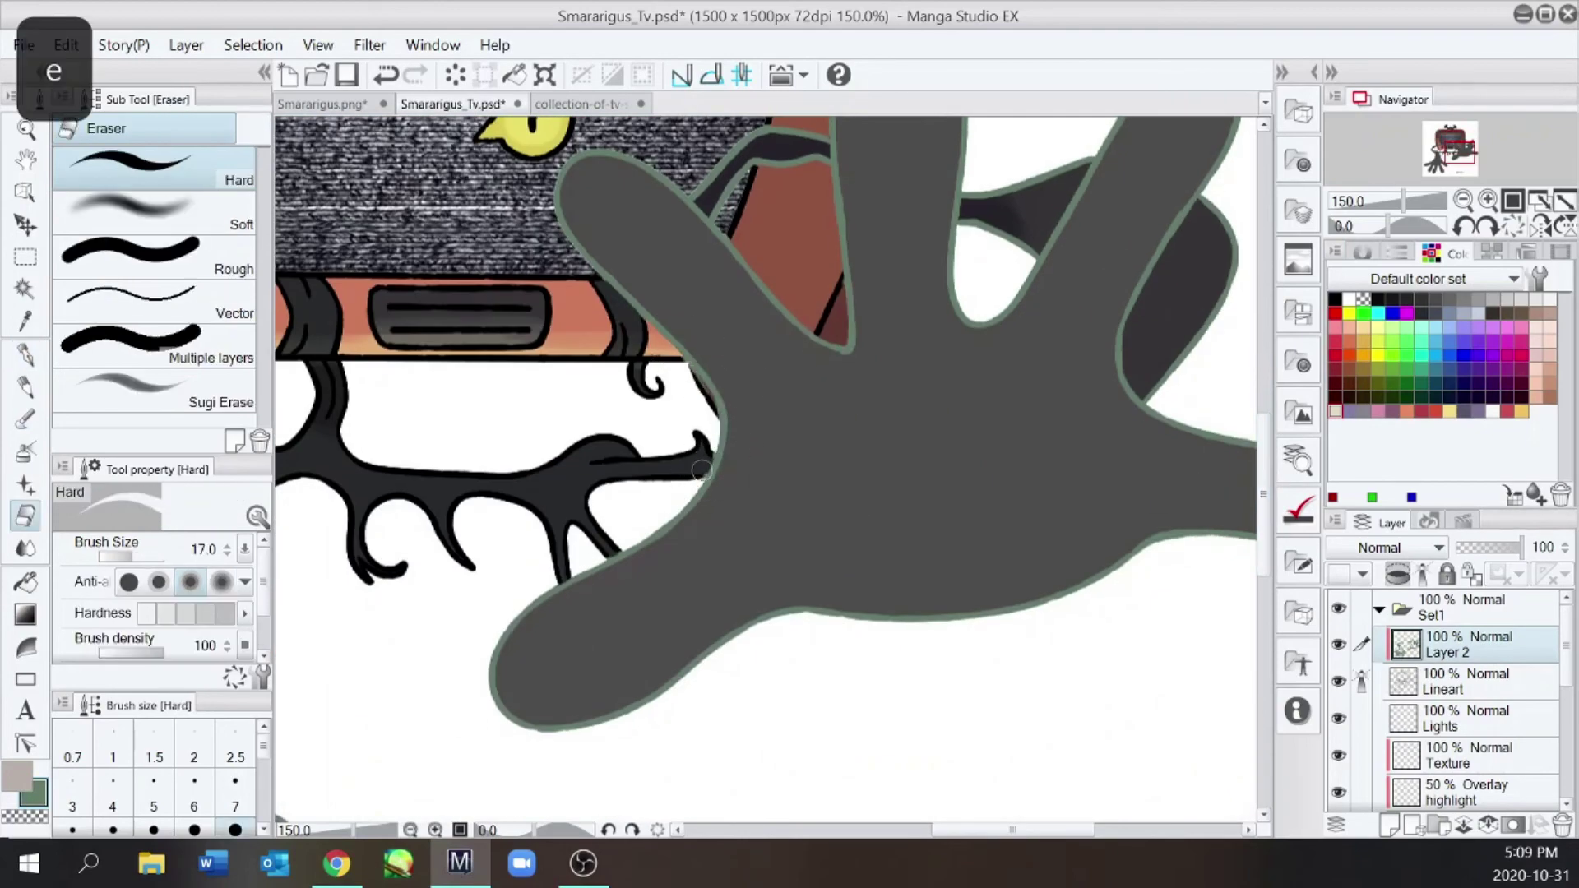
key(e)
key(ctrl+minus)
key(ctrl+plus)
key(e)
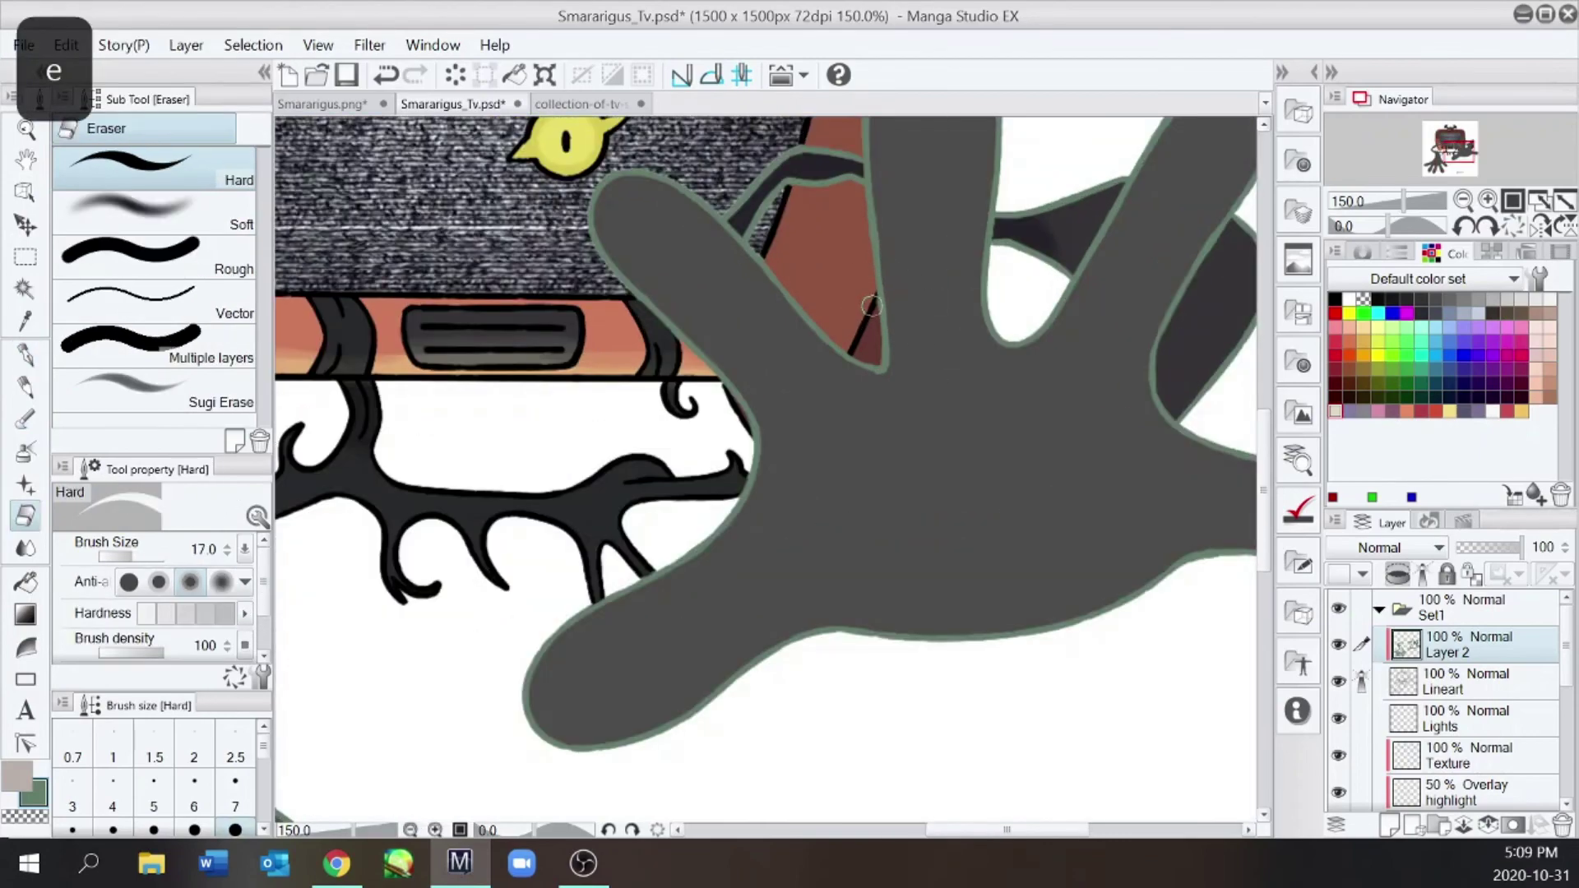
key(ctrl+minus)
key(ctrl+minus)
key(ctrl+minus)
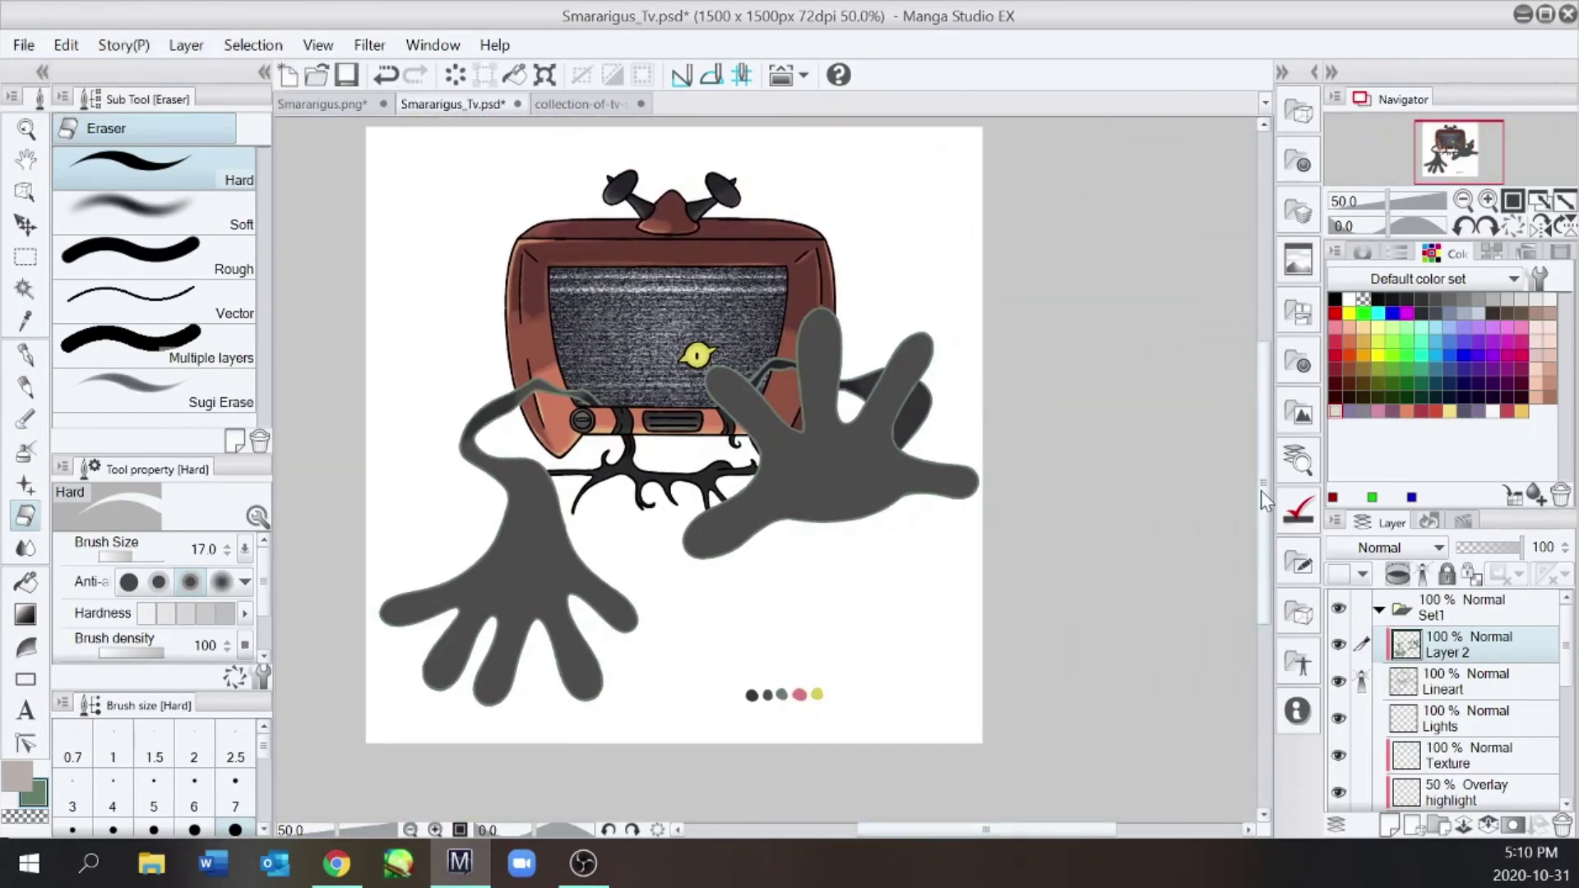
key(ctrl+s)
On Layer 1, paint a lighter yellow glow around the eye's pupil with the G-pen
key(ctrl+plus)
key(ctrl+plus)
key(ctrl+plus)
key(ctrl+plus)
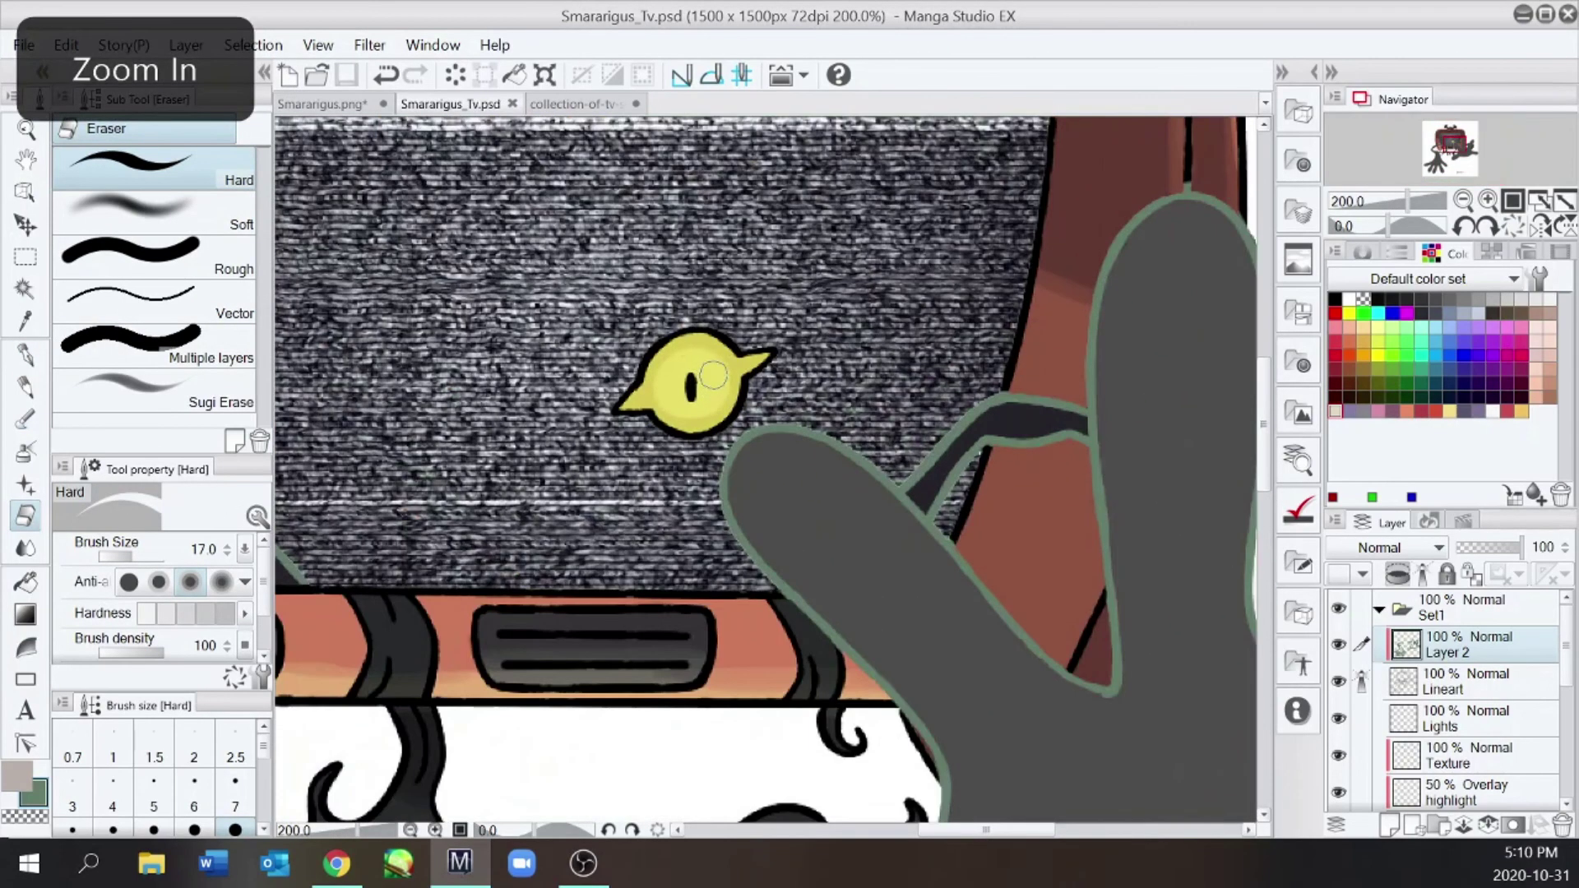
scroll(1561, 658, down, 3)
click(1464, 729)
click(1363, 253)
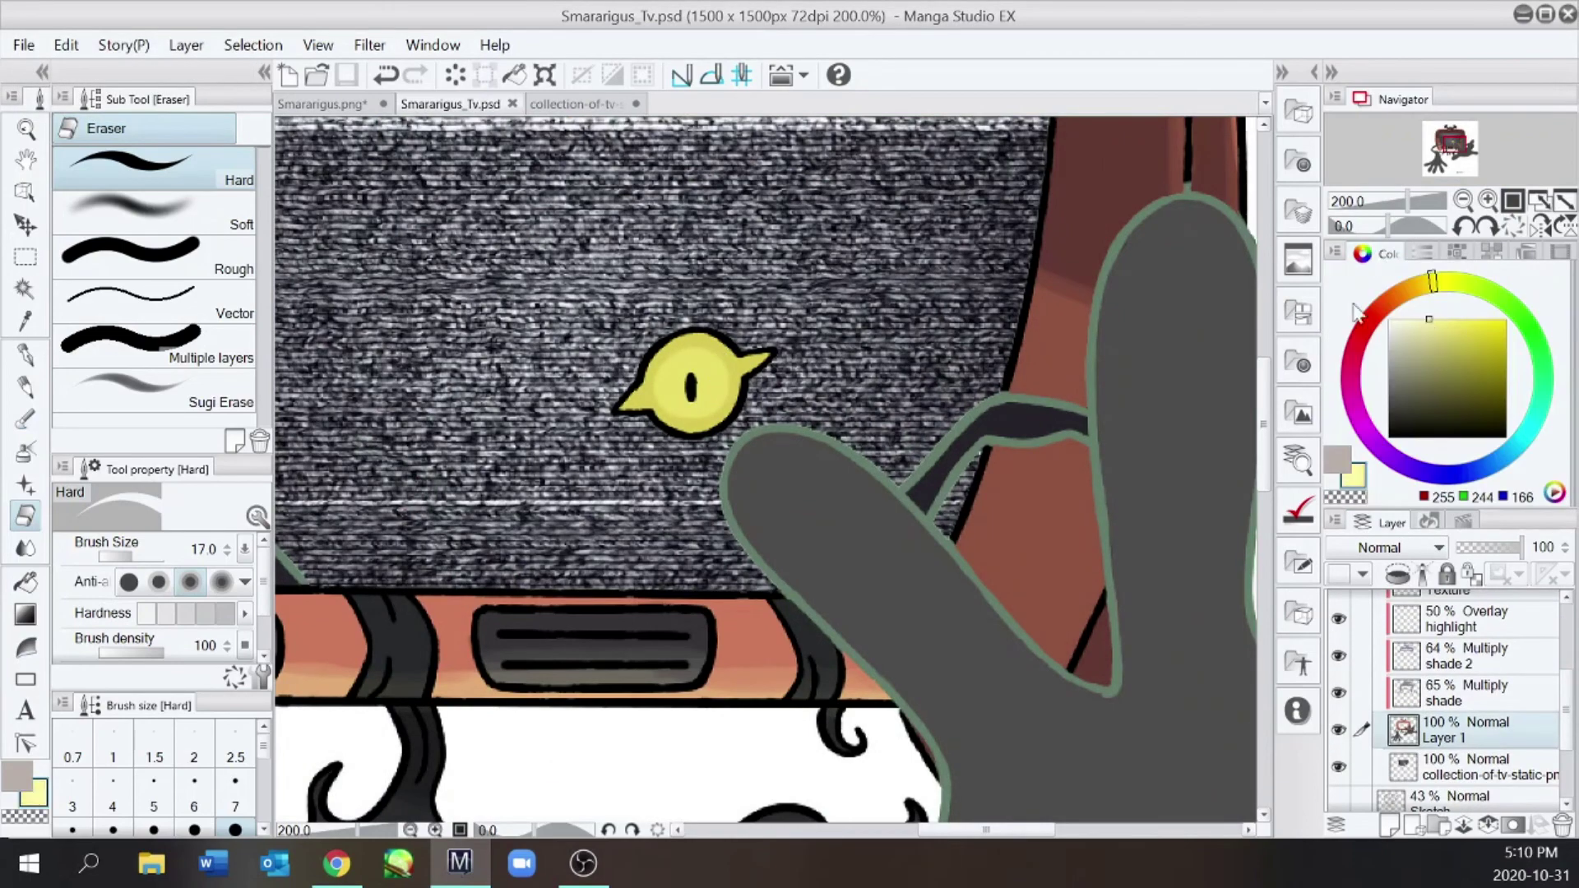
key(e)
click(696, 387)
click(1437, 327)
click(699, 380)
click(693, 387)
Undo the last yellow stroke and repaint the eye's glow more softly with the G-pen at 62 opacity
key(ctrl+minus)
key(ctrl+minus)
key(ctrl+minus)
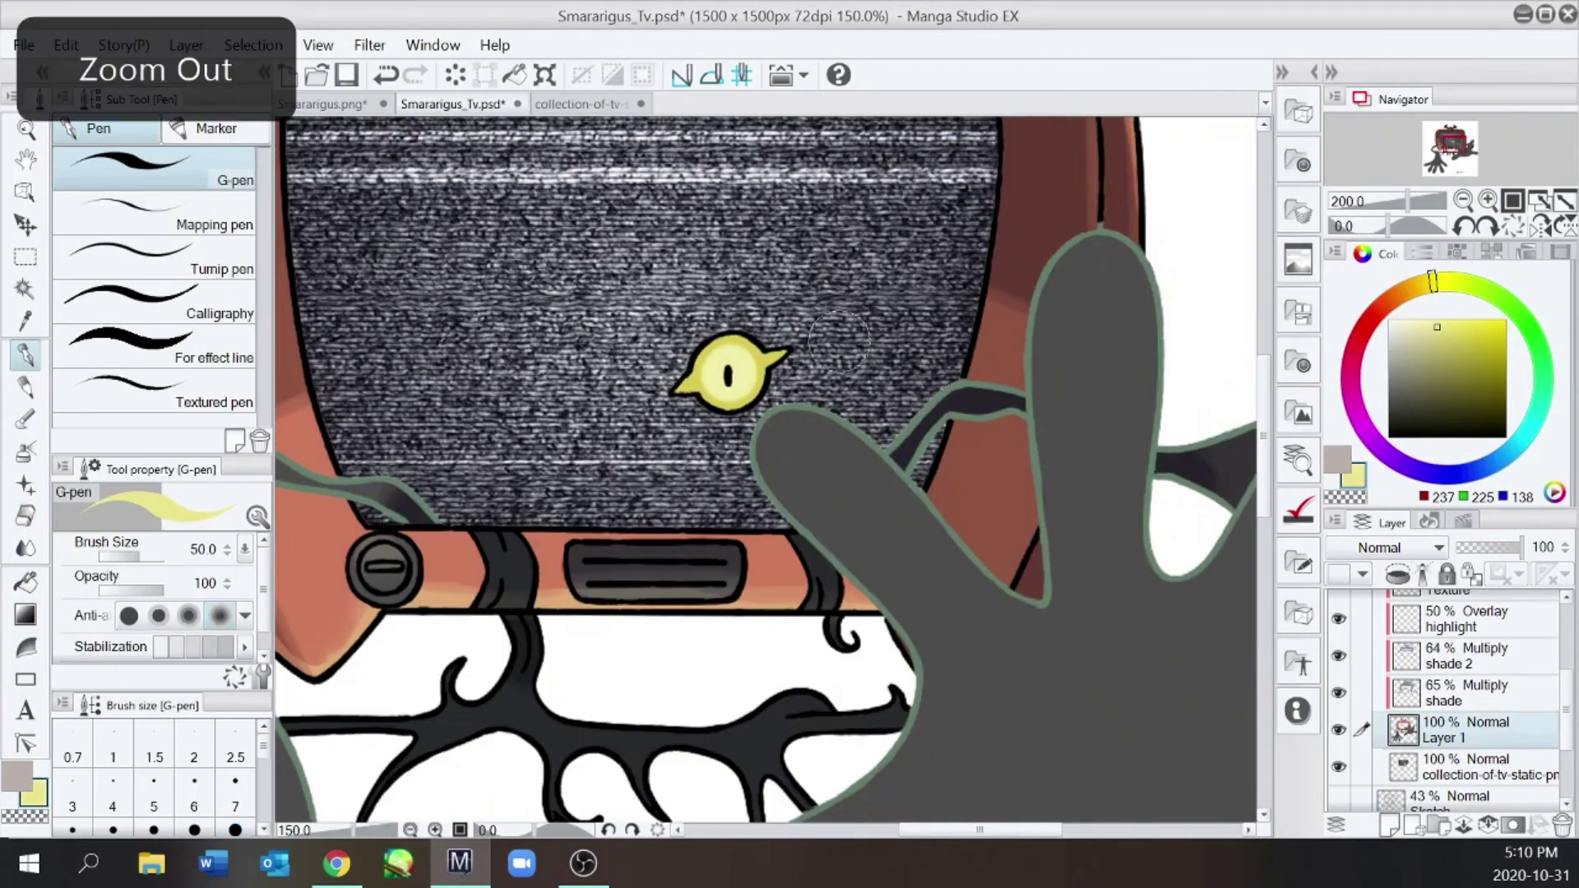
key(ctrl+plus)
key(ctrl+plus)
key(ctrl+plus)
key(ctrl+z)
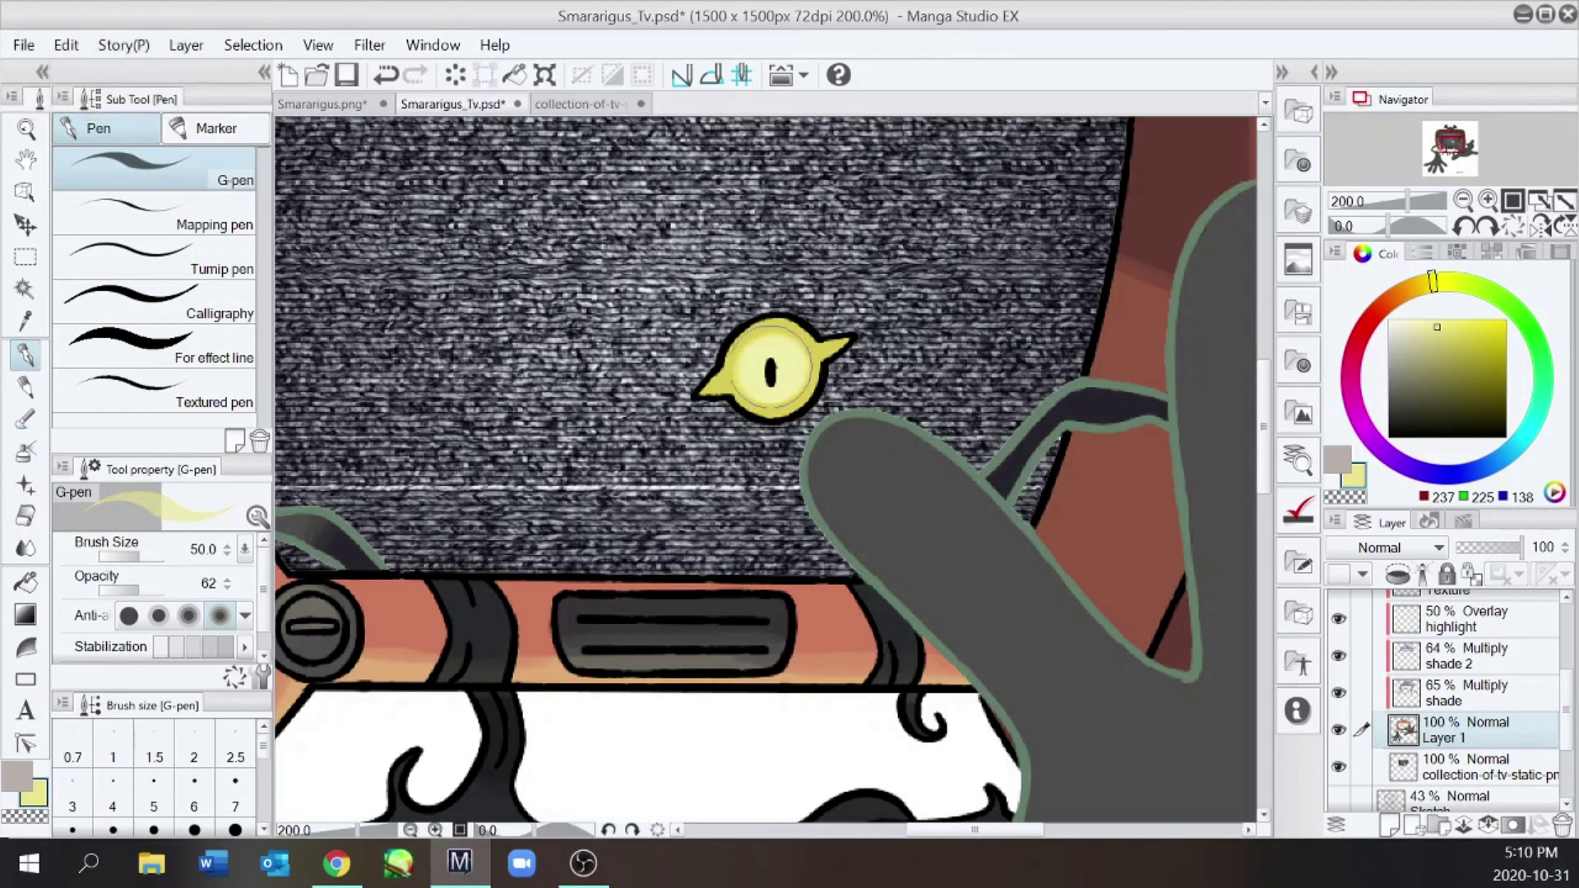
key(ctrl+minus)
key(ctrl+minus)
key(ctrl+minus)
Sample a yellow from the eye and blend the rim of its glow on Layer 1 with the G-pen
key(ctrl+plus)
key(ctrl+plus)
key(ctrl+plus)
alt+click(827, 383)
click(1449, 323)
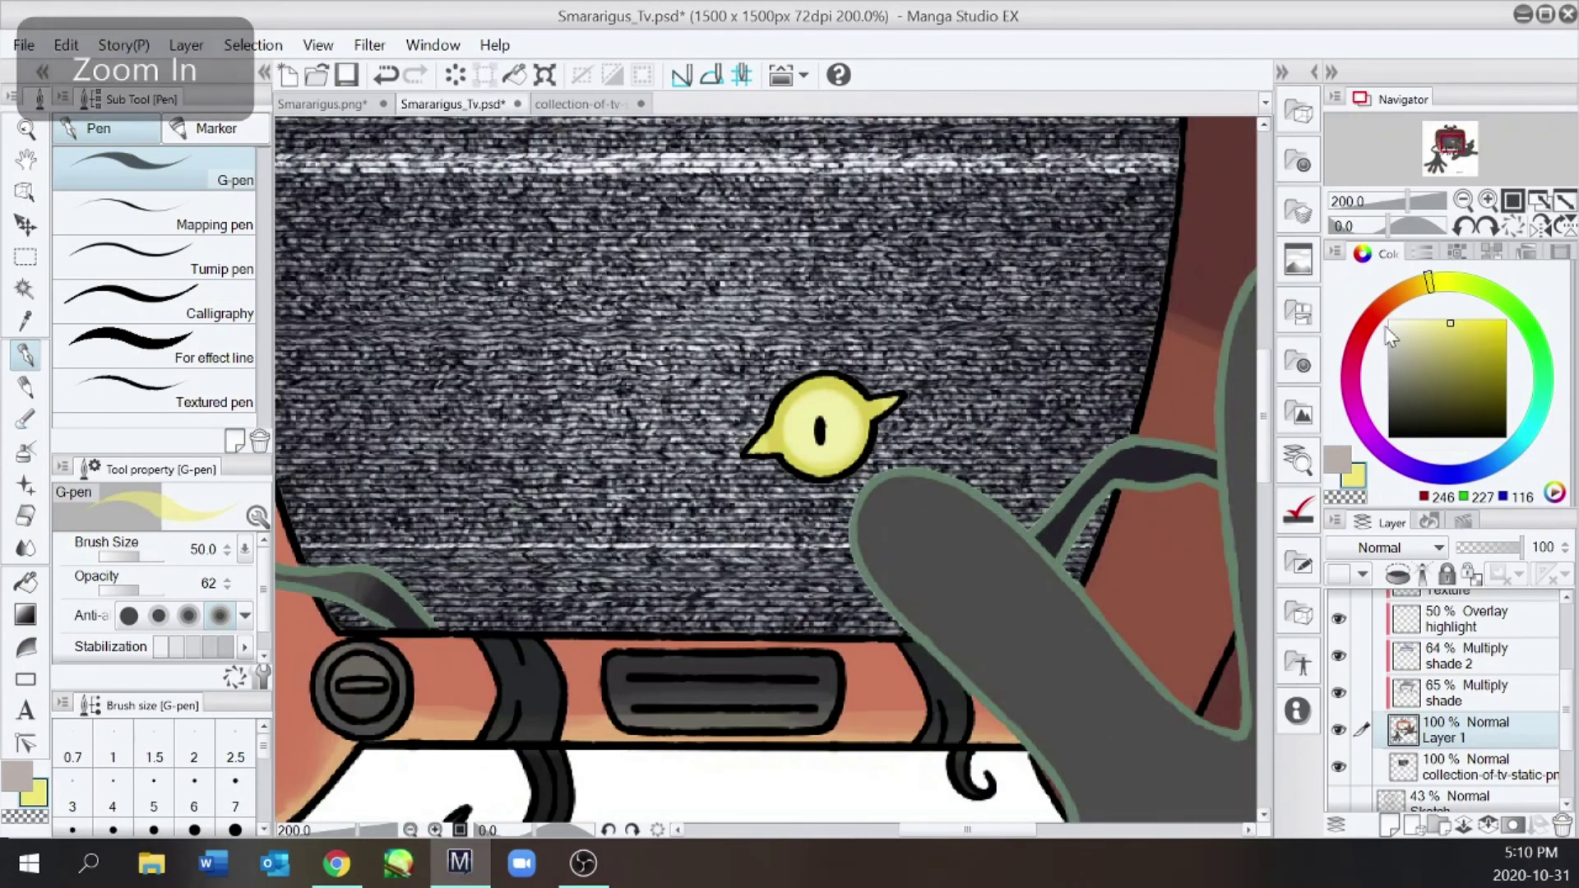
Erase the row of colour swatches below the raised hand with the Hard eraser at size 70
key(ctrl+minus)
key(ctrl+minus)
key(ctrl+minus)
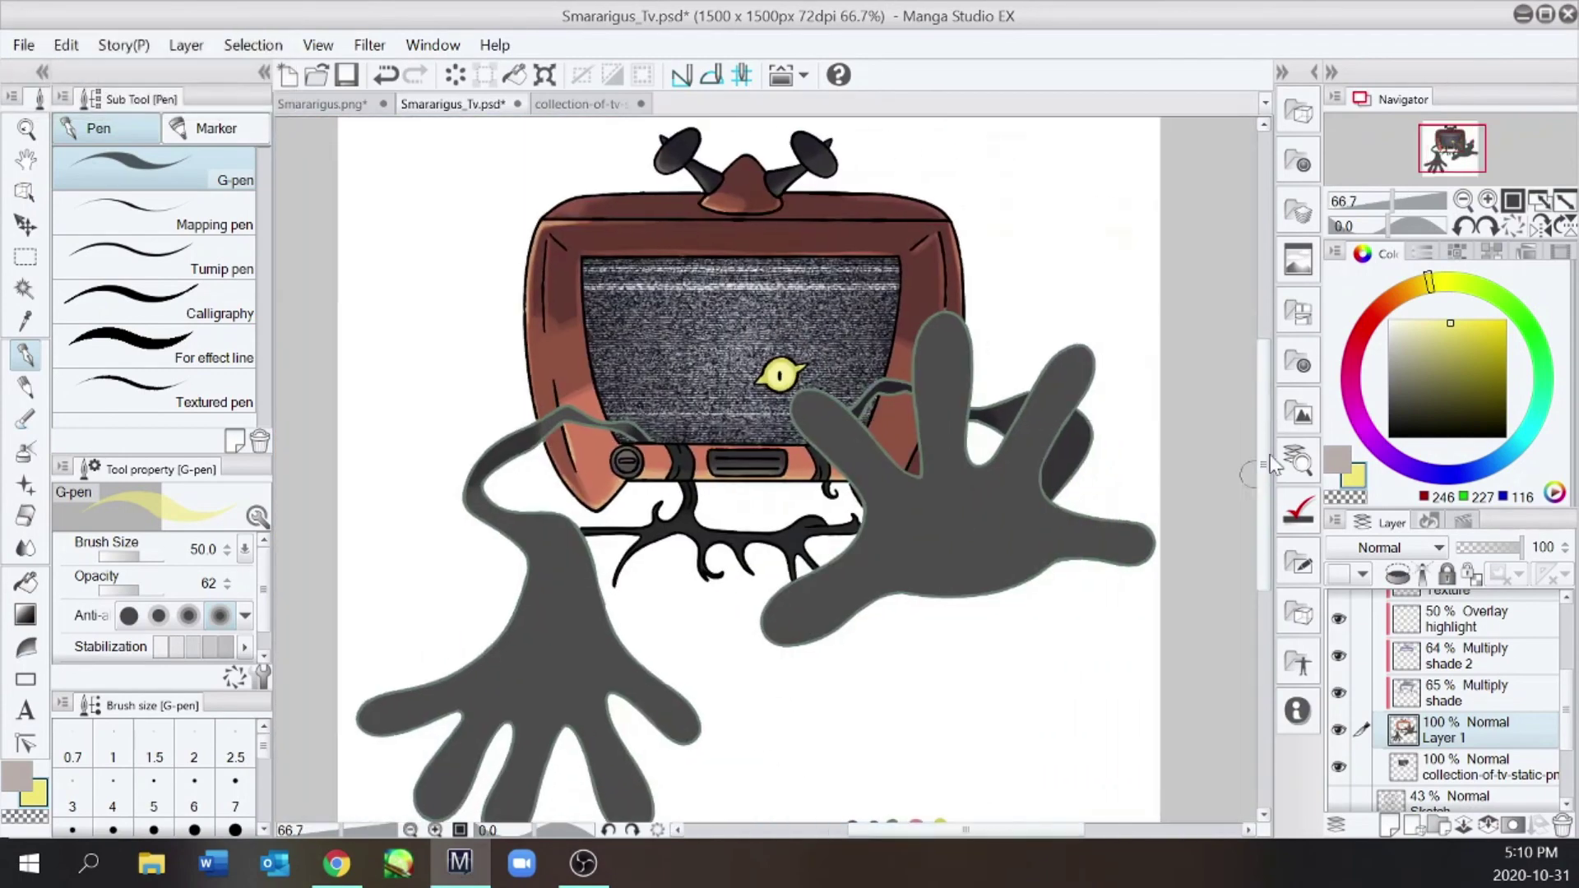
key(ctrl+minus)
key(ctrl+plus)
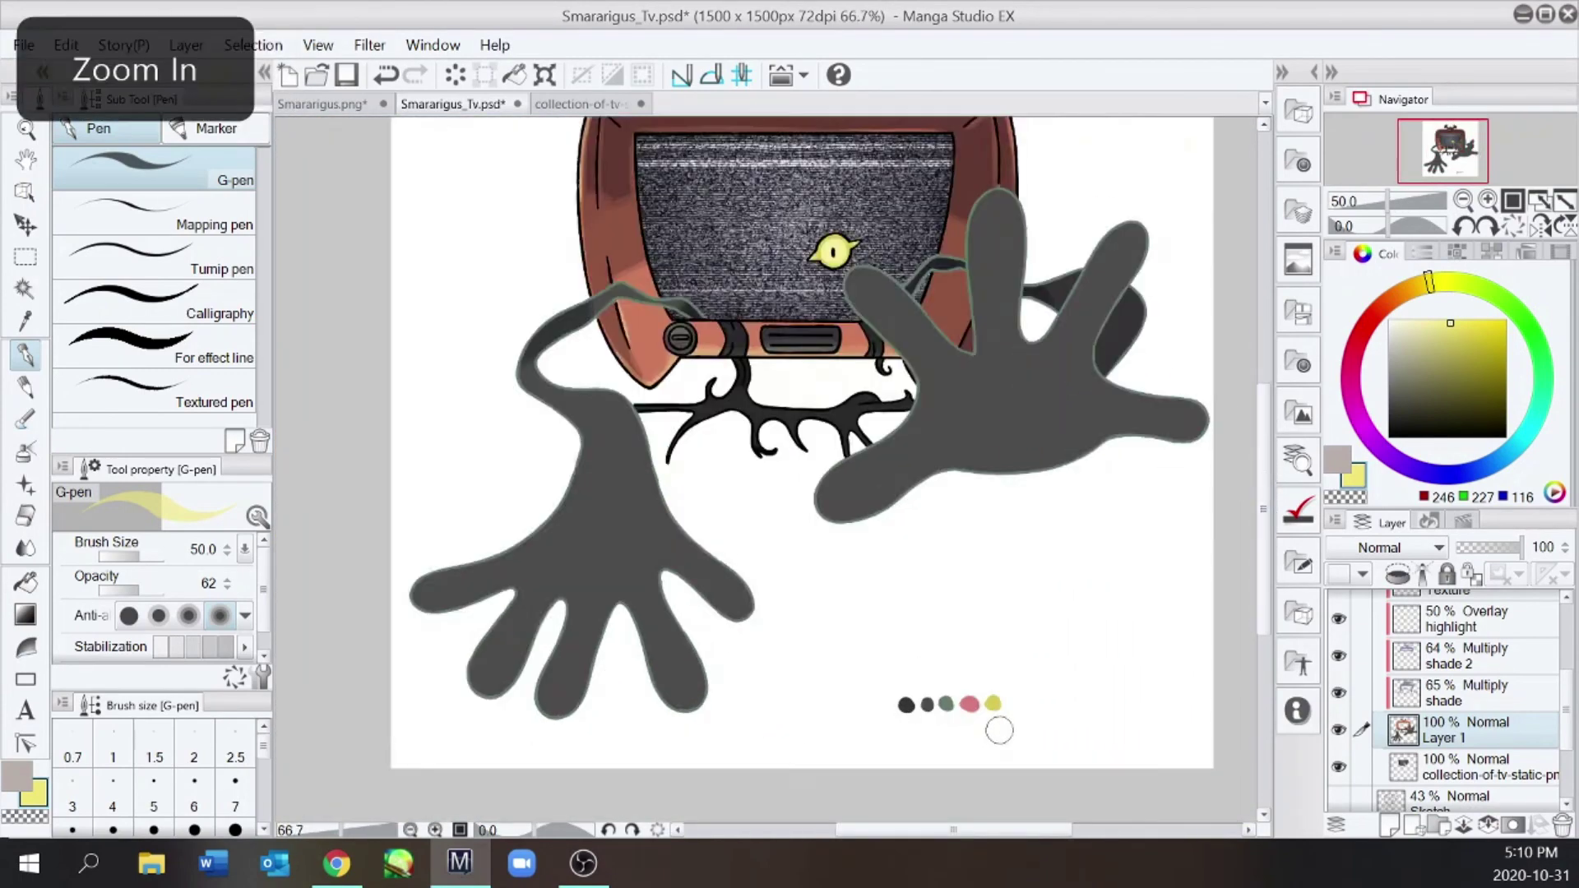
key(ctrl+plus)
key(ctrl+plus)
key(e)
key(ctrl+minus)
key(ctrl+minus)
key(ctrl+minus)
key(ctrl+minus)
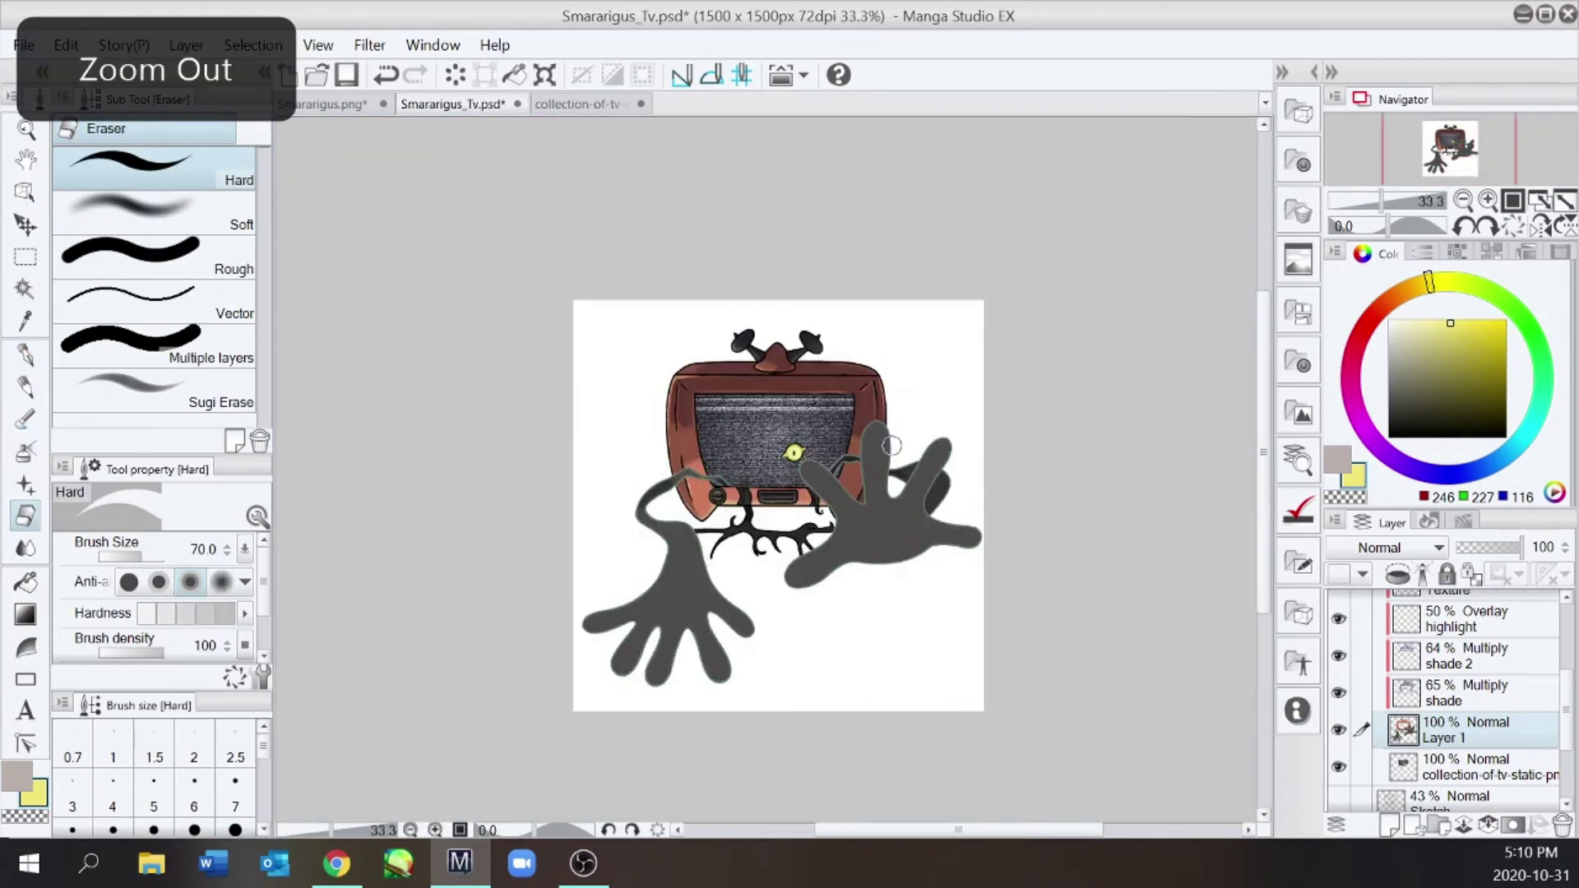
Add a new layer directly above the TV static layer and set its blend mode to Multiply
key(ctrl+plus)
key(ctrl+plus)
key(ctrl+plus)
click(1467, 773)
click(1389, 825)
click(1399, 547)
click(1381, 188)
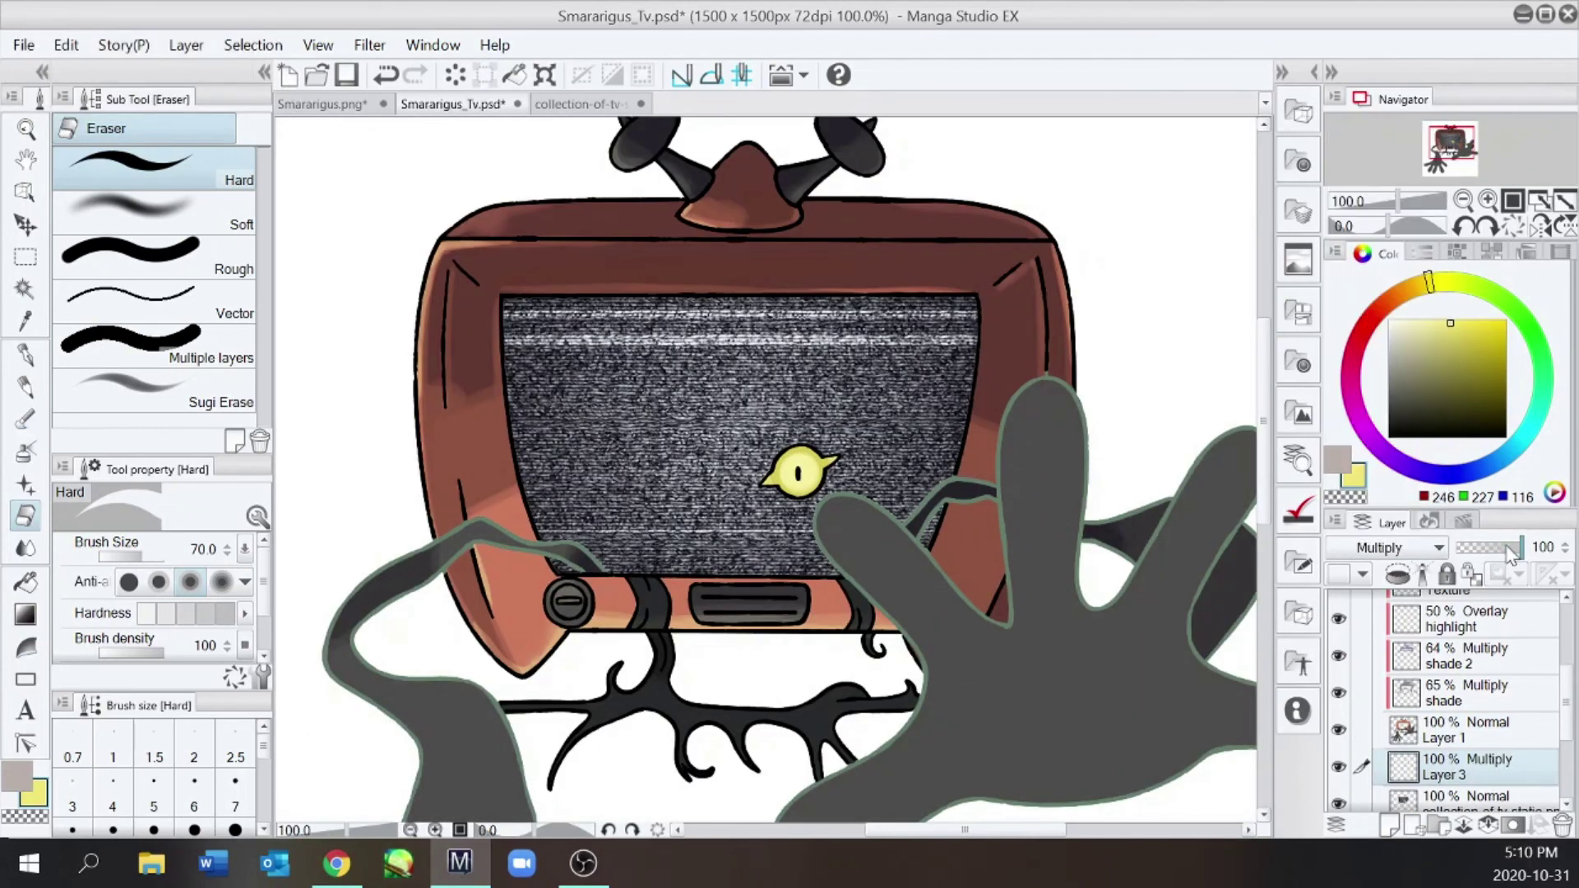
Set the Multiply layer to 68% and paint a dark grey-purple shadow shape around the eye with the G-pen at size 50, opacity 100
click(1429, 256)
key(e)
drag(152, 589, 221, 585)
mouse_move(668, 559)
mouse_down()
mouse_move(683, 469)
mouse_move(834, 492)
mouse_move(754, 354)
mouse_move(846, 567)
mouse_up()
mouse_move(769, 387)
mouse_down()
mouse_move(791, 395)
mouse_move(699, 549)
mouse_move(810, 558)
mouse_up()
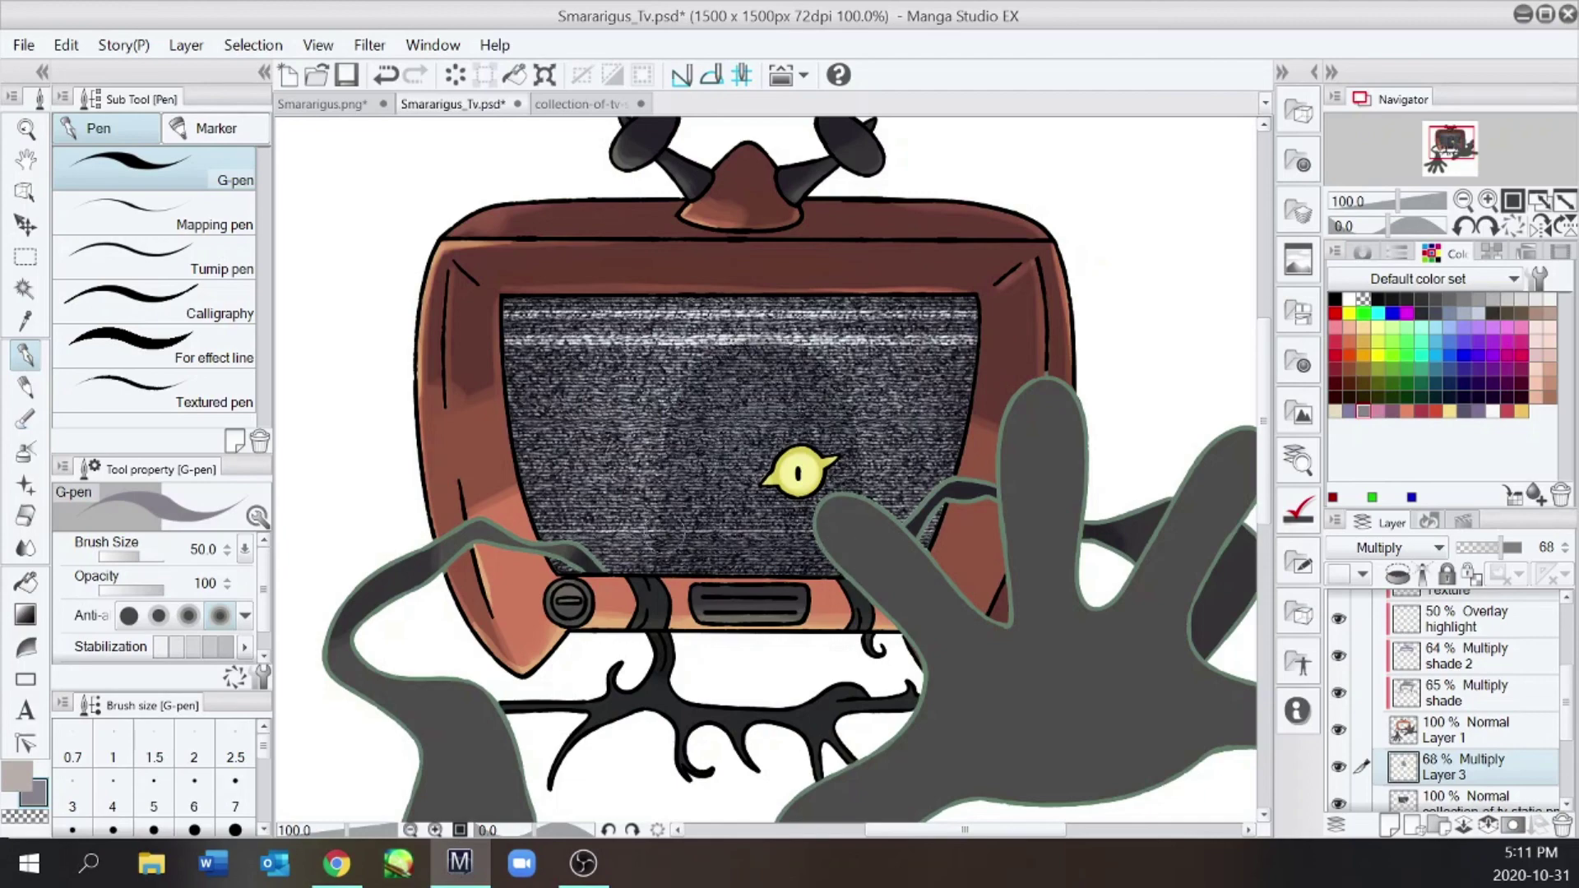
drag(666, 551, 724, 341)
drag(707, 324, 848, 504)
Soften the shadow shape on the TV screen with the Sugi Erase eraser at size 40 and density 8
key(ctrl+minus)
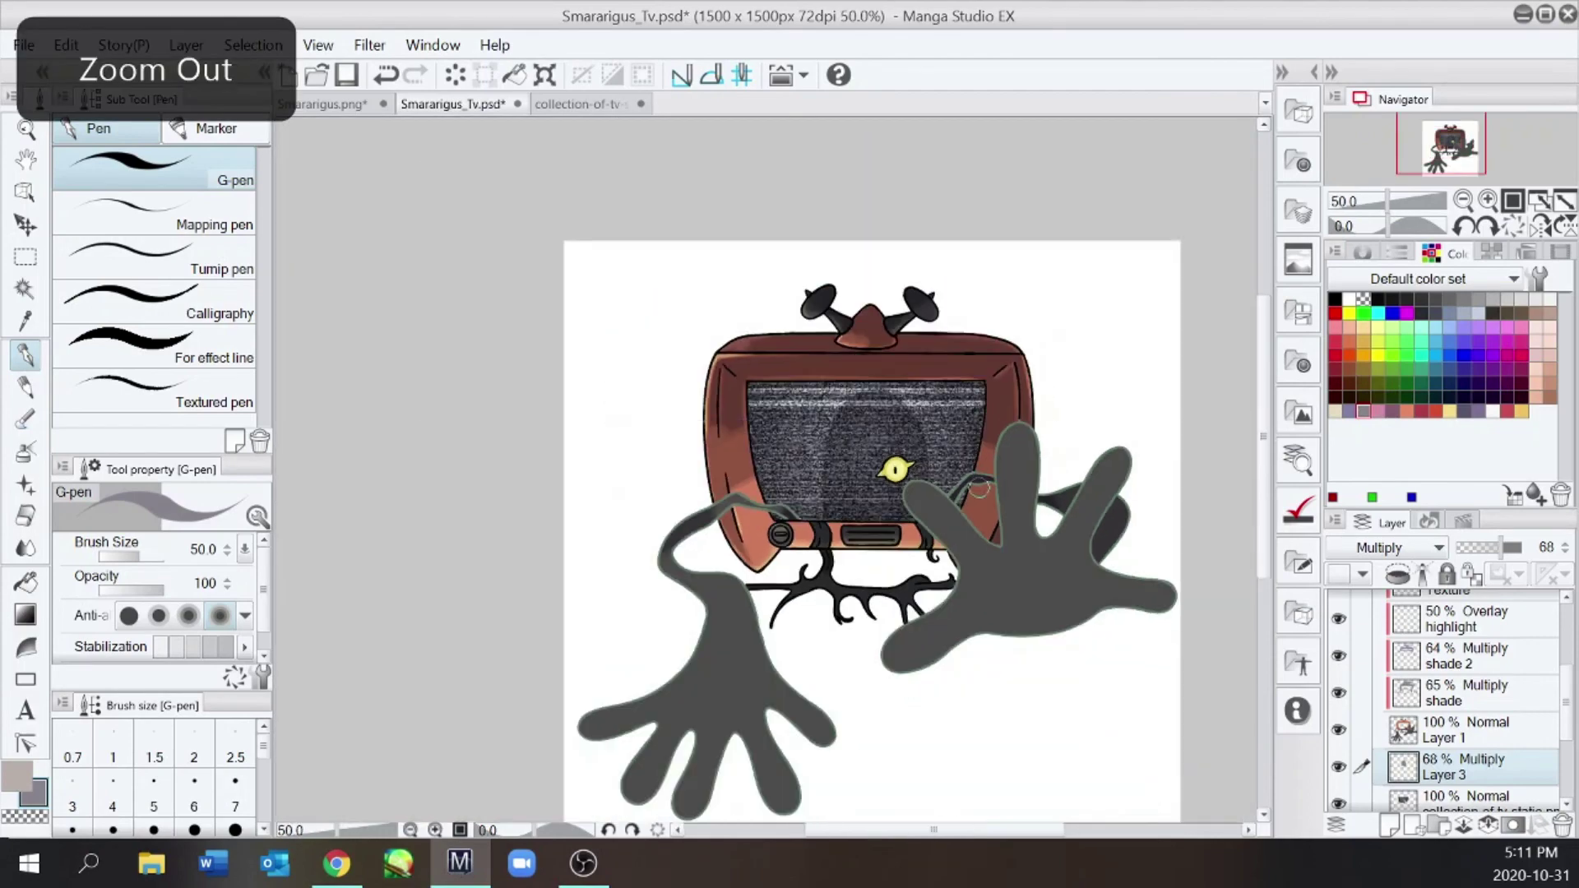
key(ctrl+plus)
key(e)
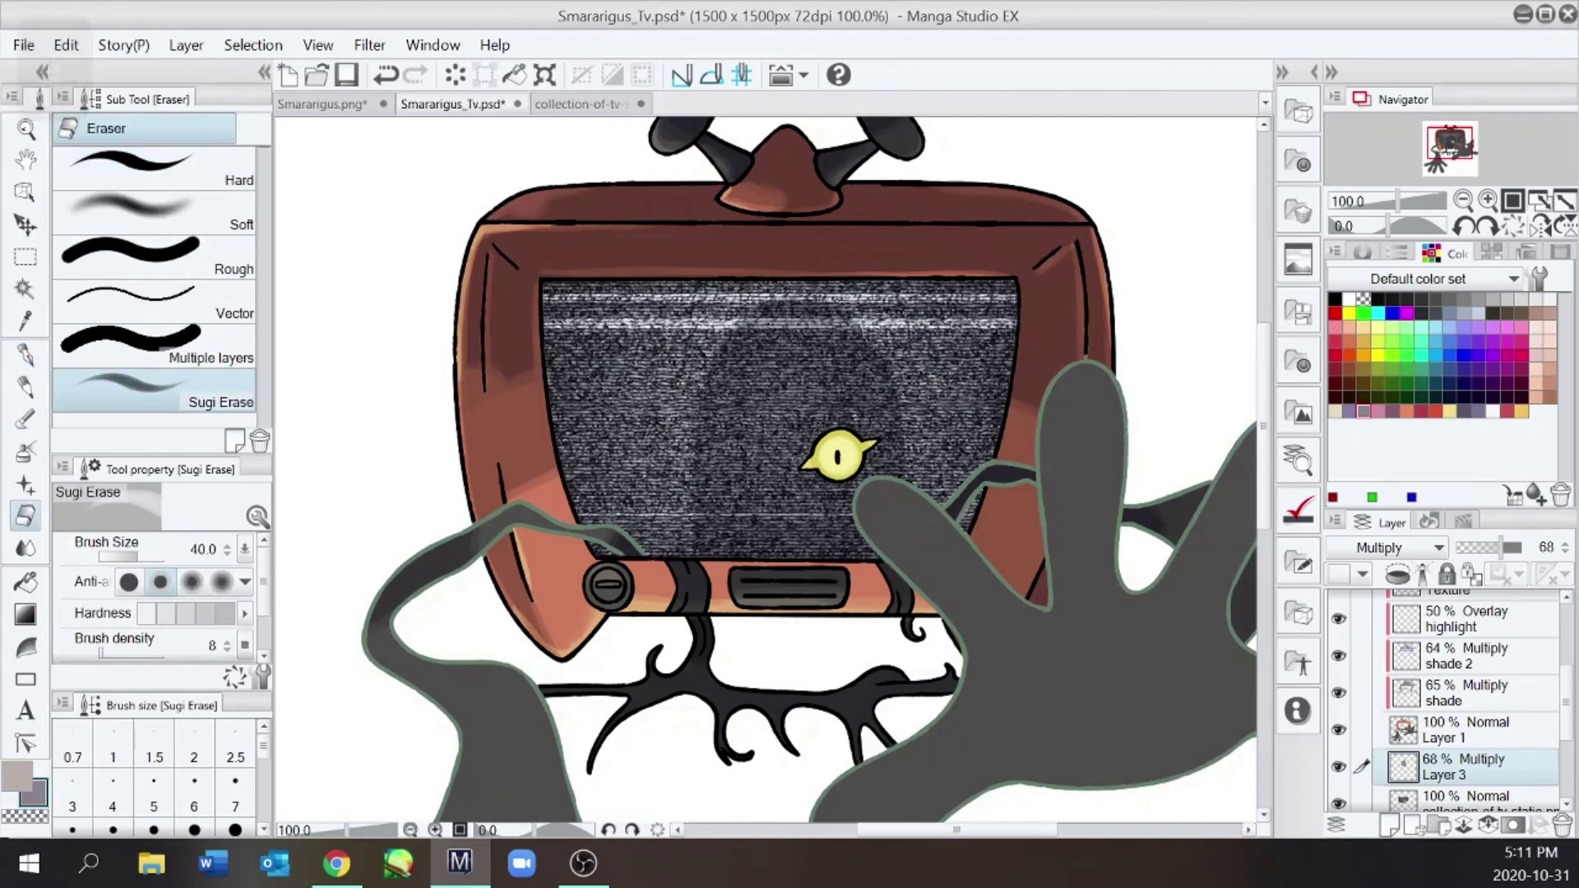
key(ctrl+minus)
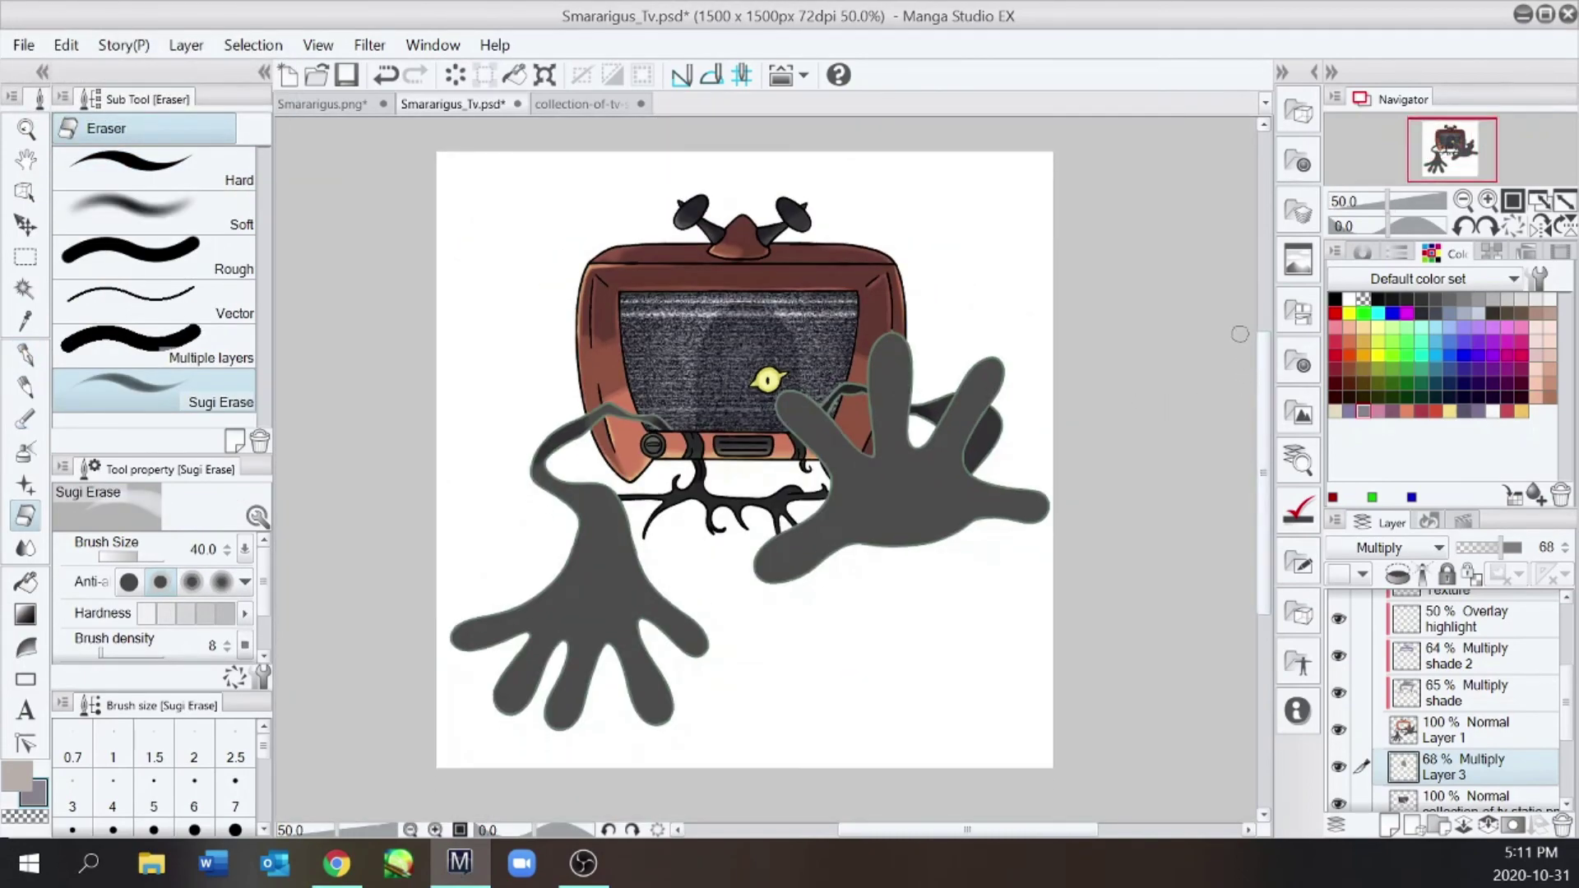
key(alt+Tab)
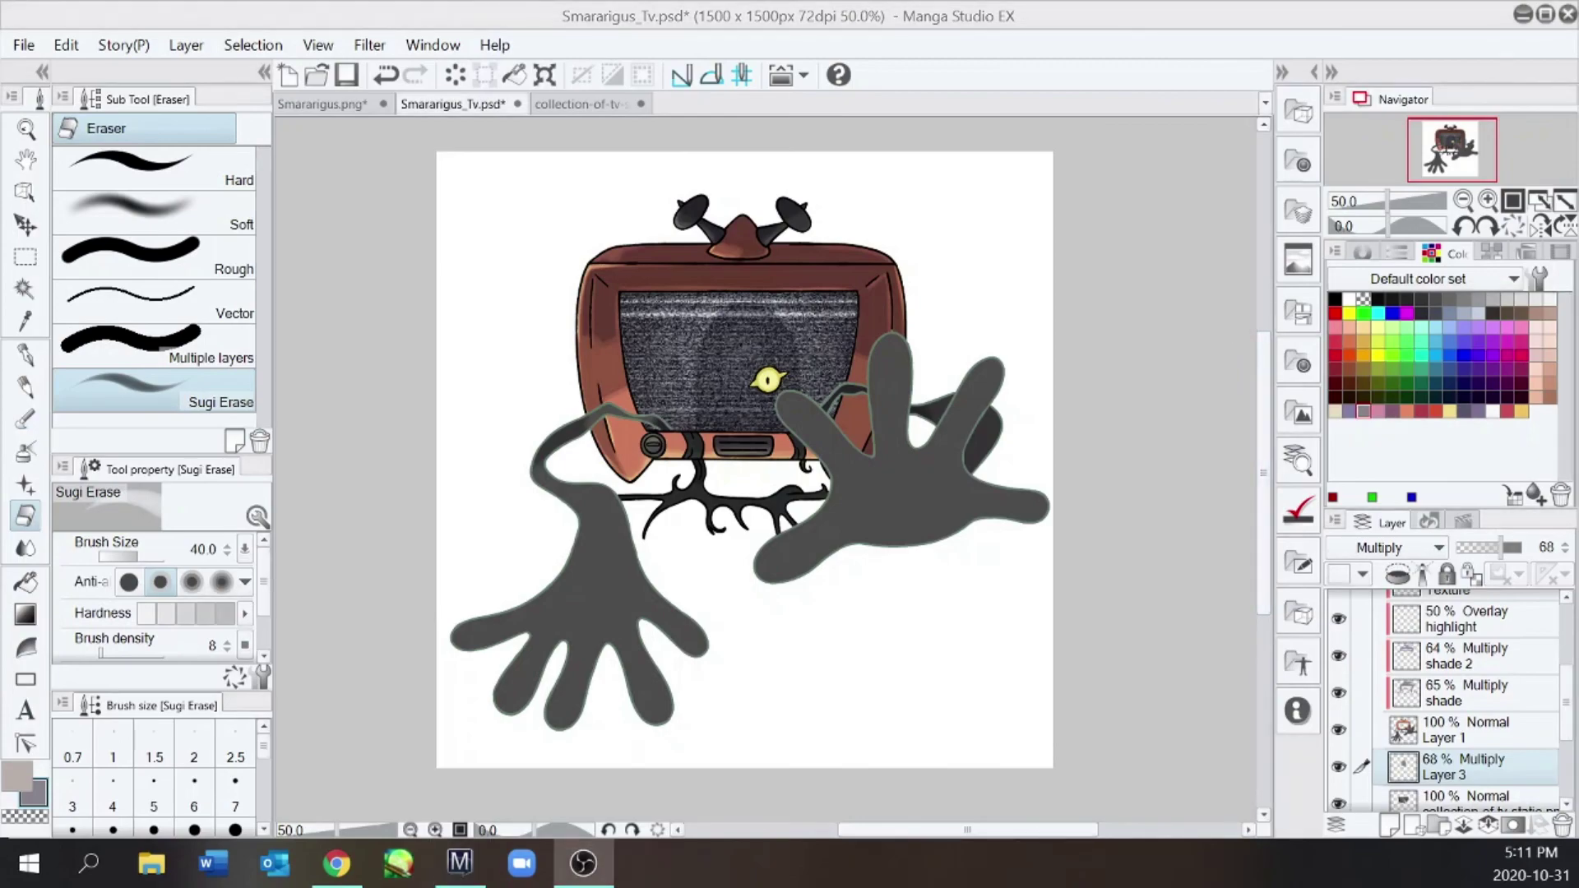